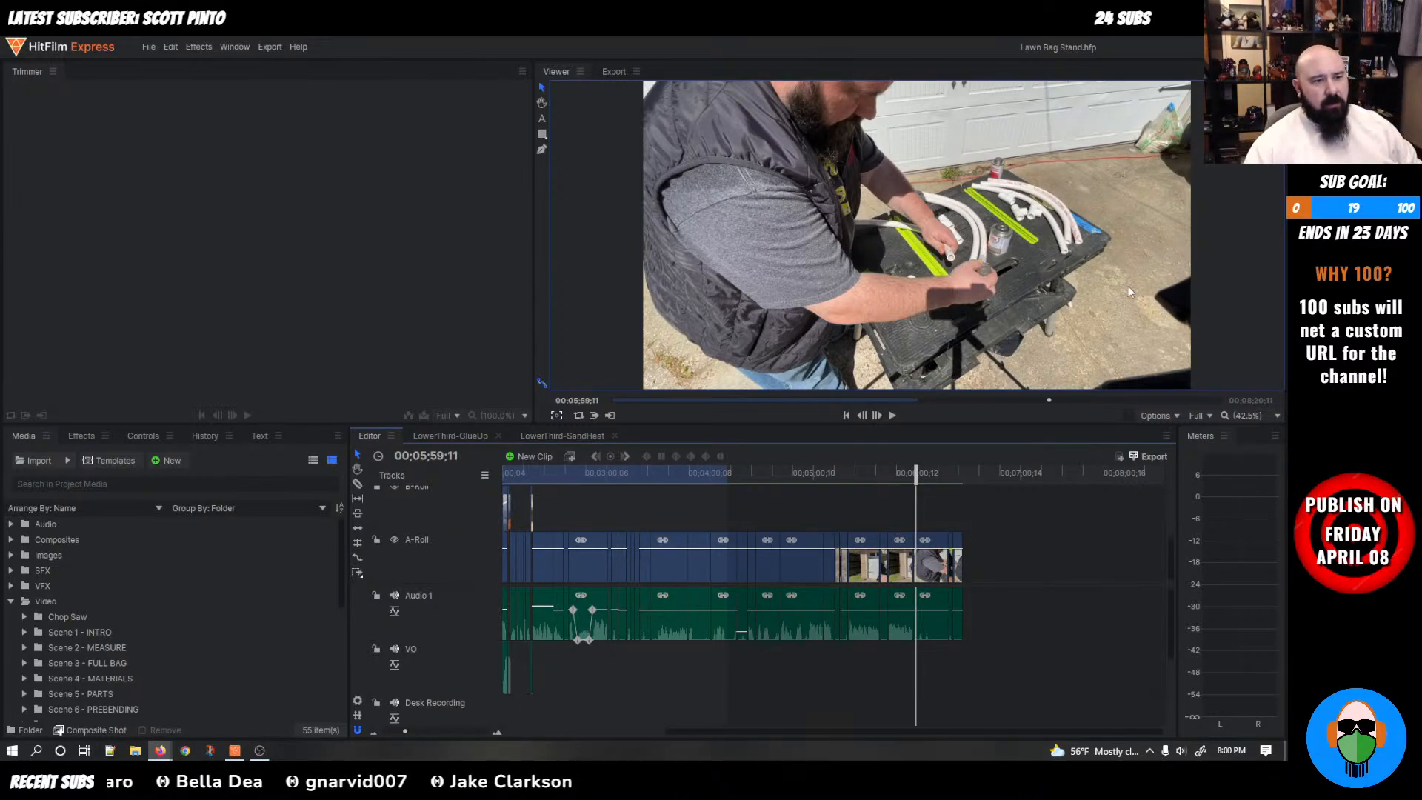
# Return the playhead to the start of the timeline
pyautogui.moveTo(912, 474); pyautogui.dragTo(463, 551)
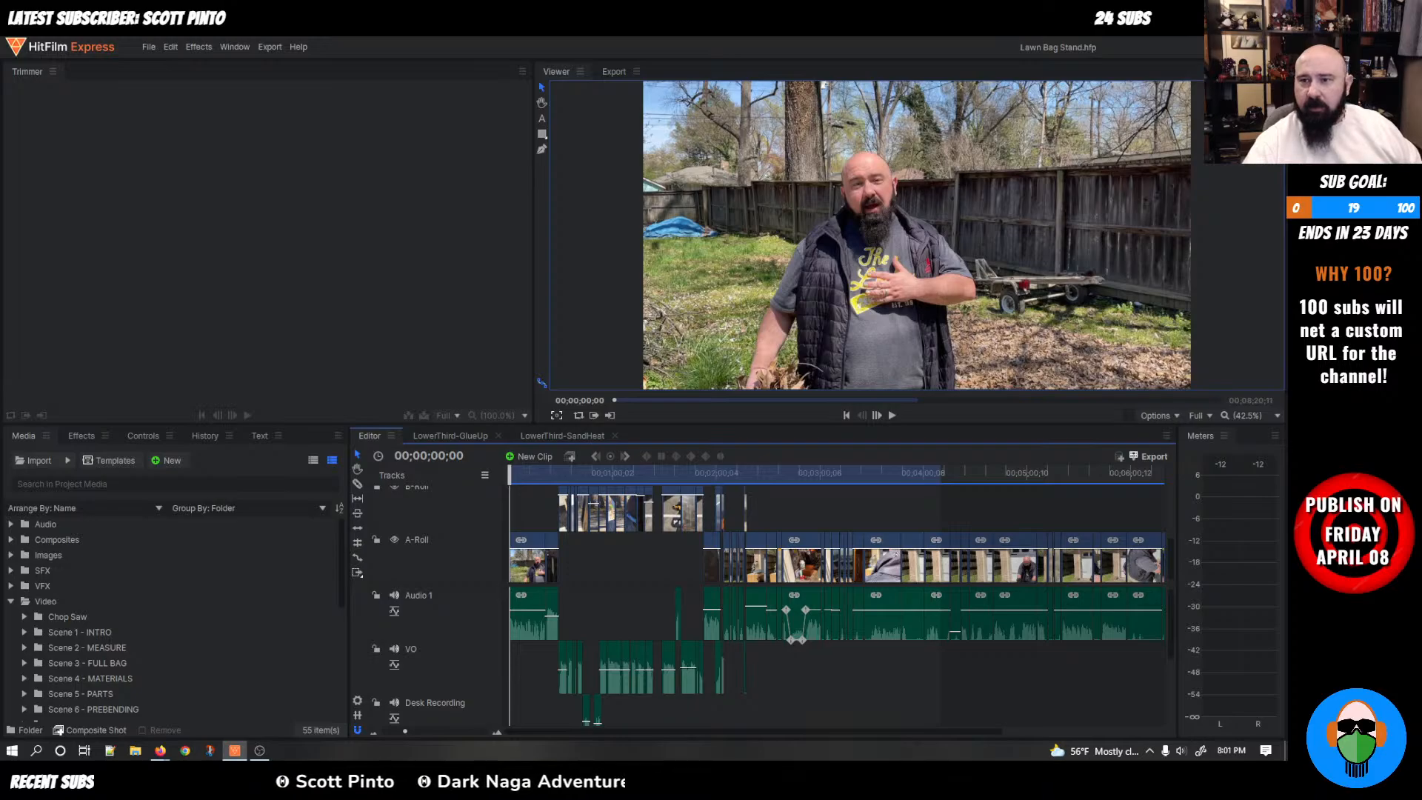
# Bring the StreamElements browser window onto the main screen and open the Youtube Labels overlay for editing
pyautogui.moveTo(1282, 592); pyautogui.dragTo(397, 273)
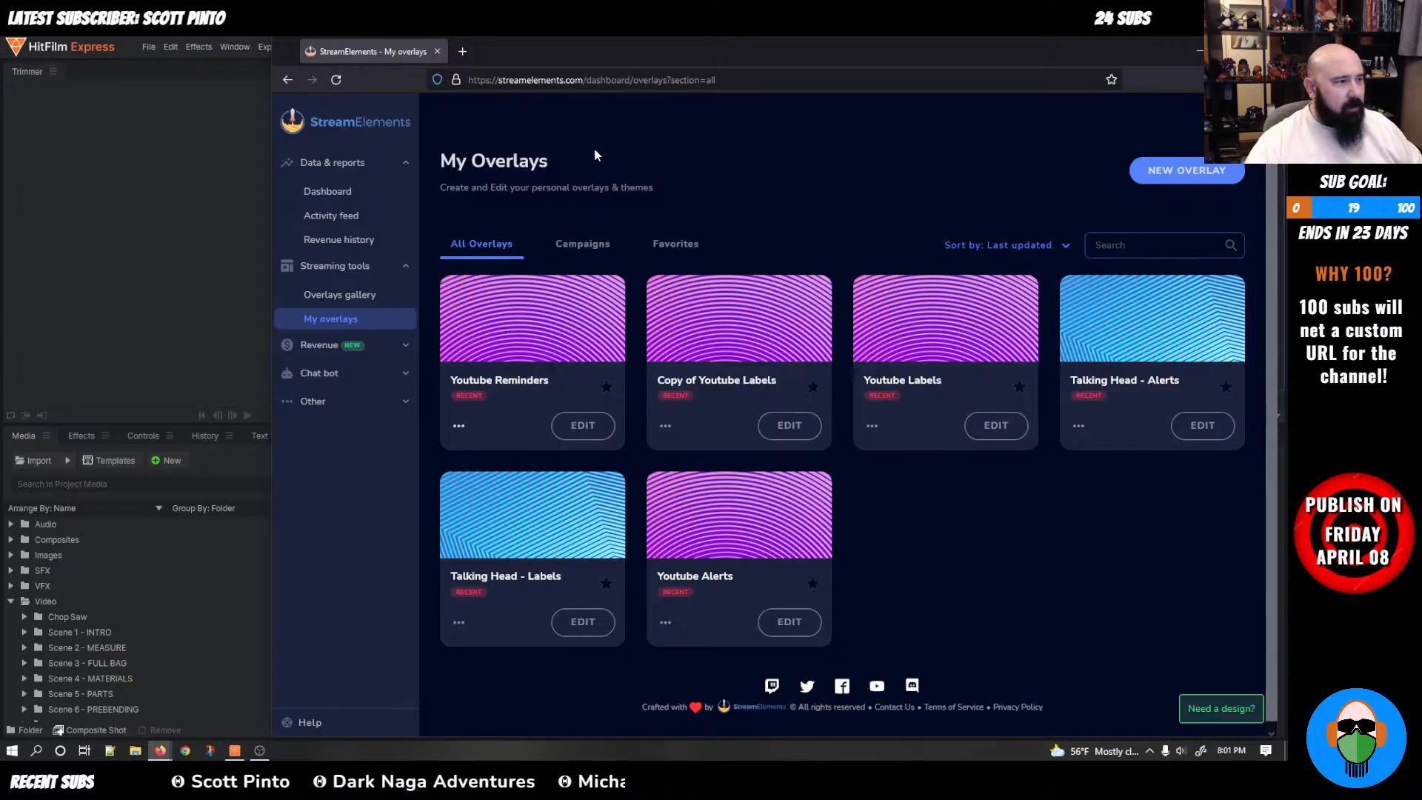
pyautogui.moveTo(653, 57); pyautogui.dragTo(1285, 198)
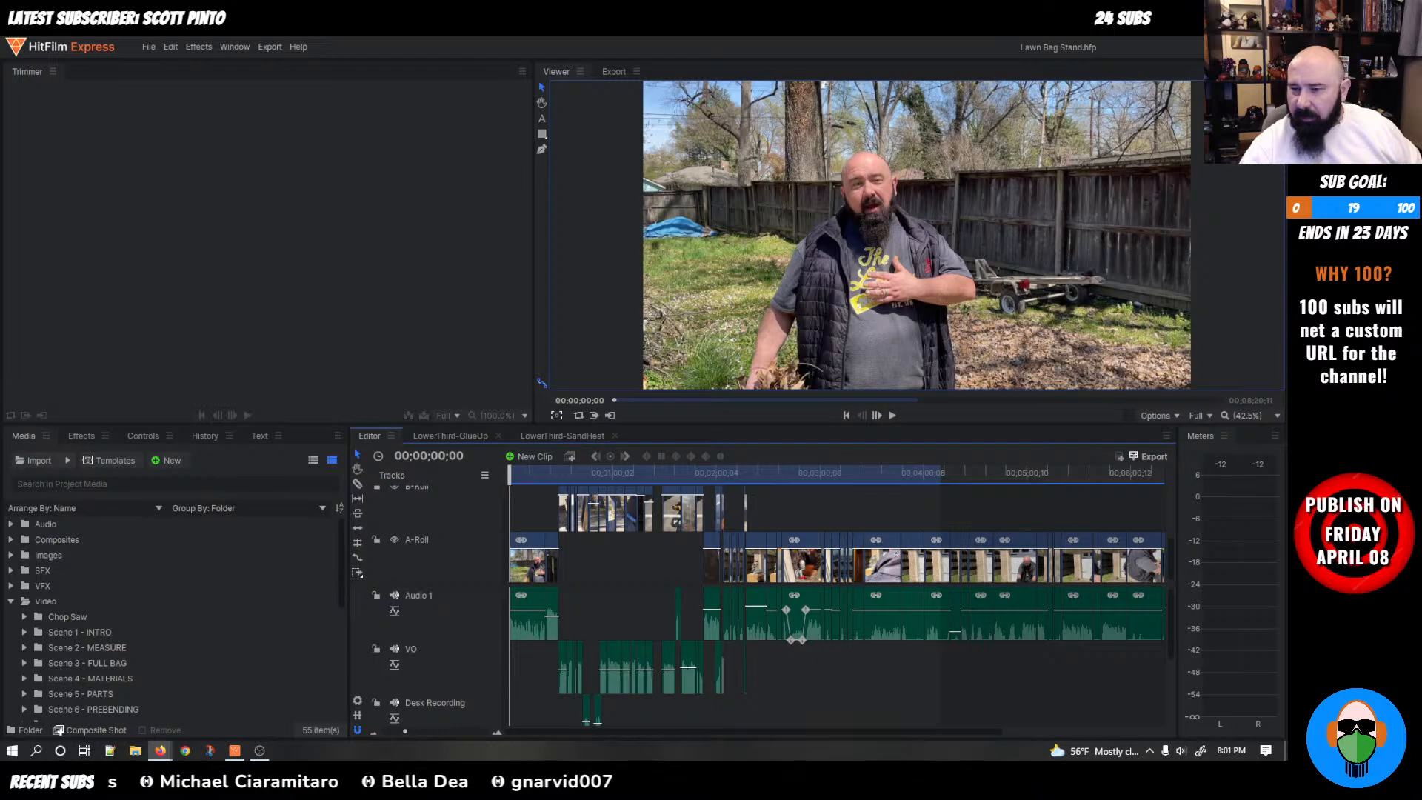
pyautogui.moveTo(1, 326); pyautogui.dragTo(430, 38)
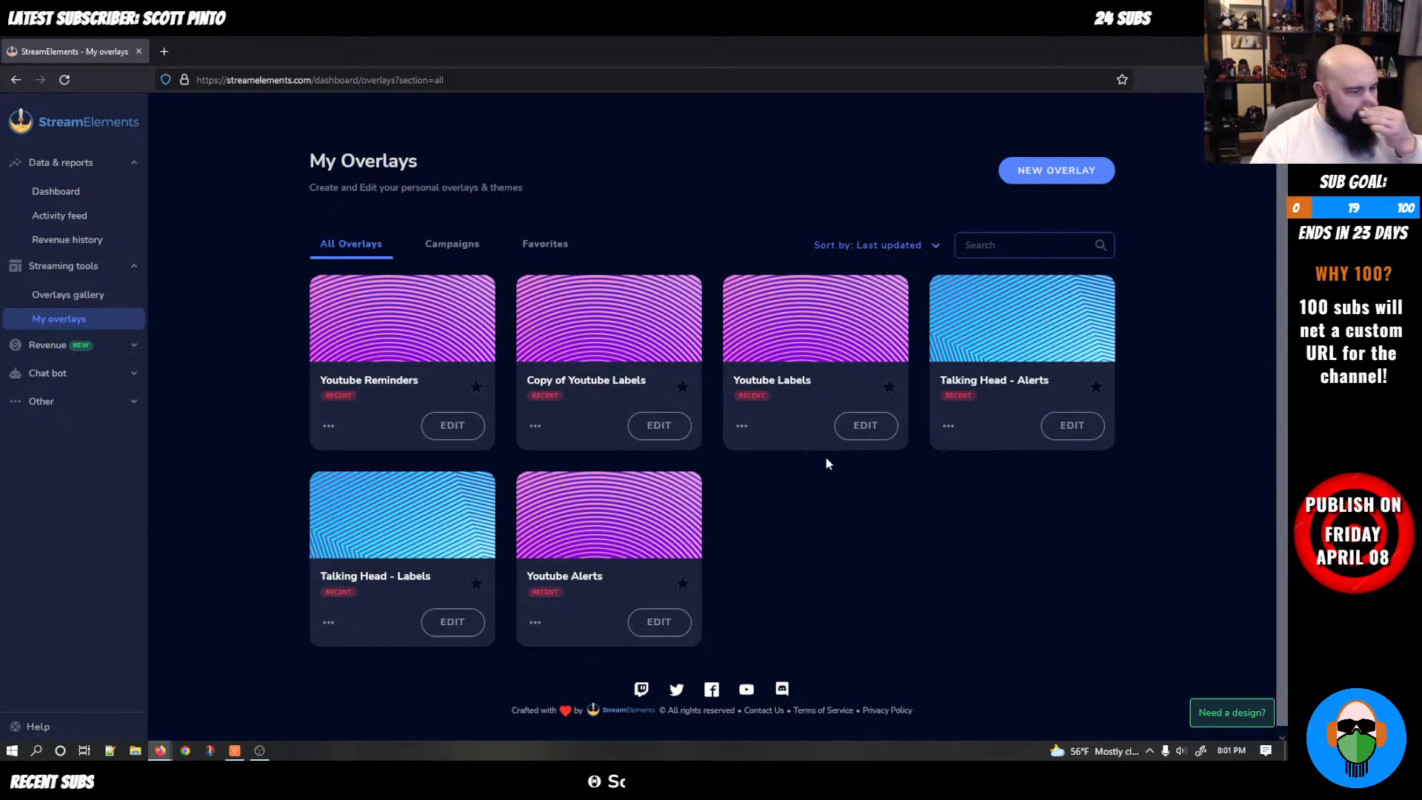
pyautogui.click(860, 427)
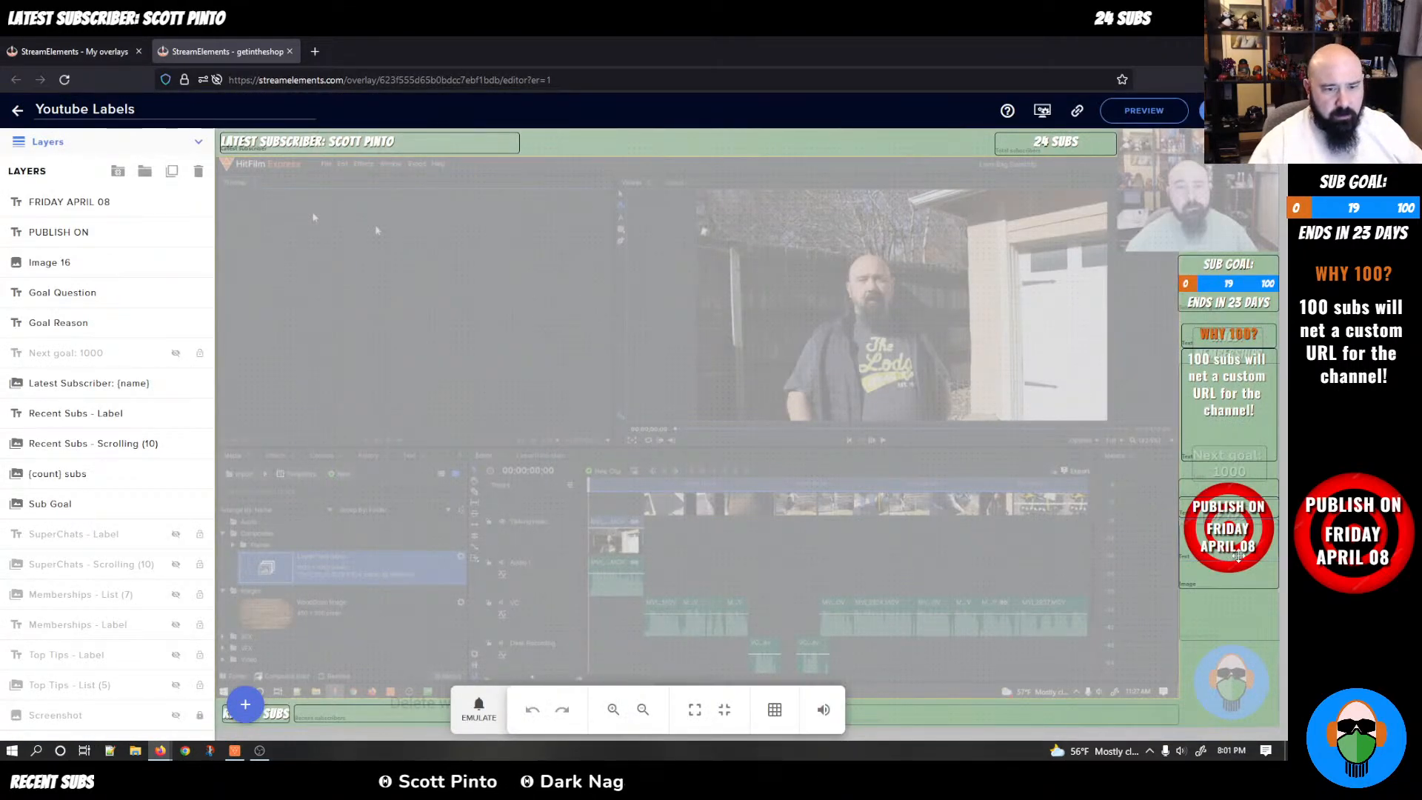
# Set the date in the overlay's publish badge text to APRIL 15 and save the overlay
pyautogui.click(1250, 546)
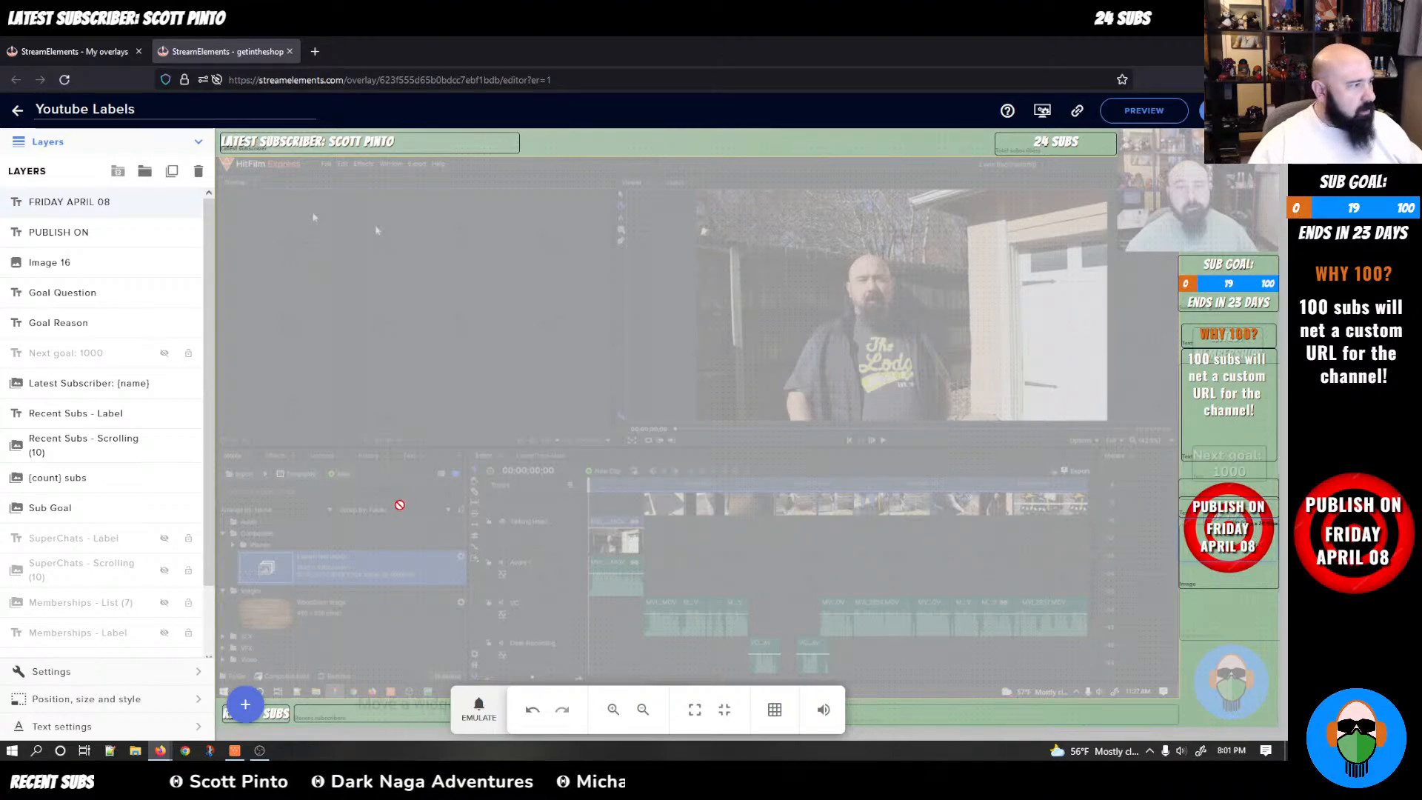
pyautogui.doubleClick(122, 202)
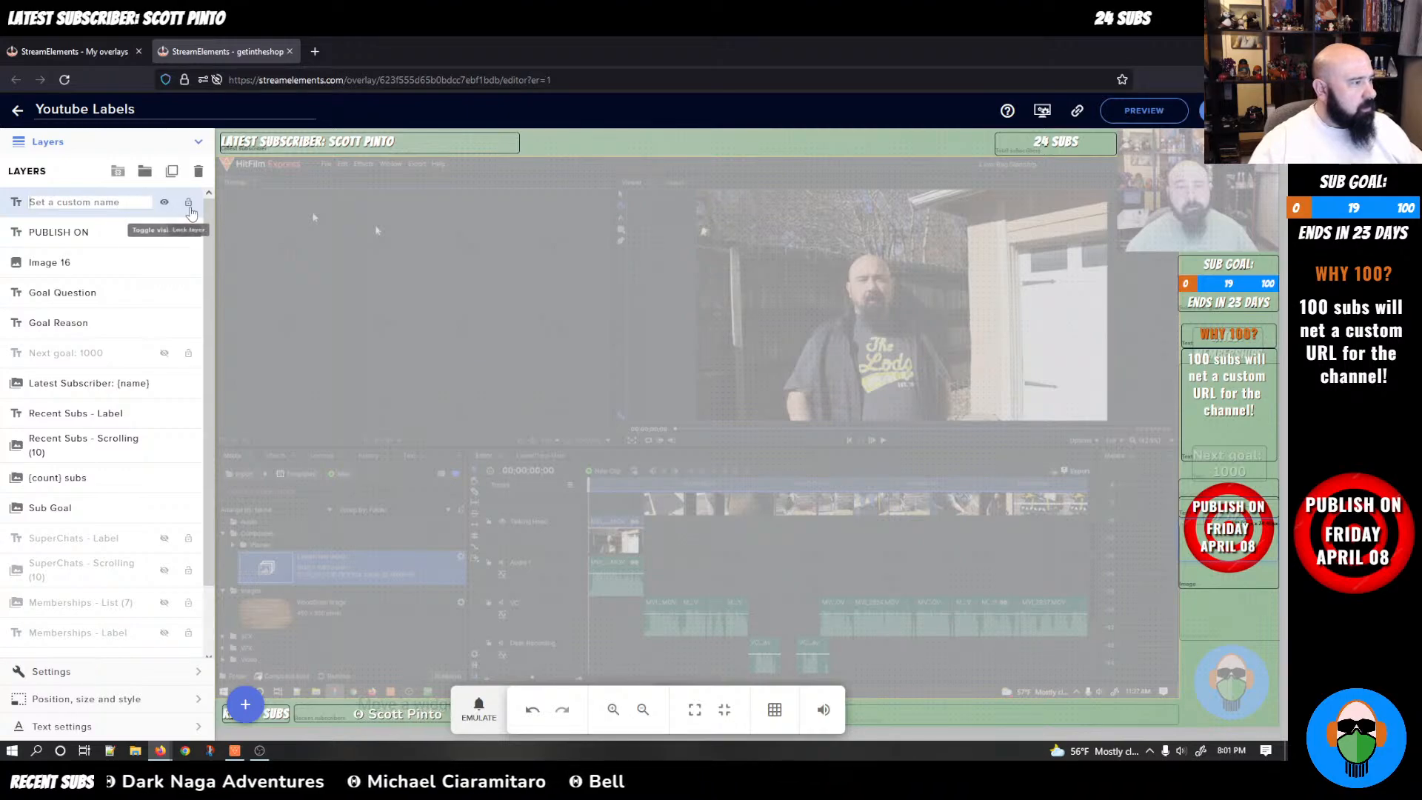
pyautogui.click(92, 673)
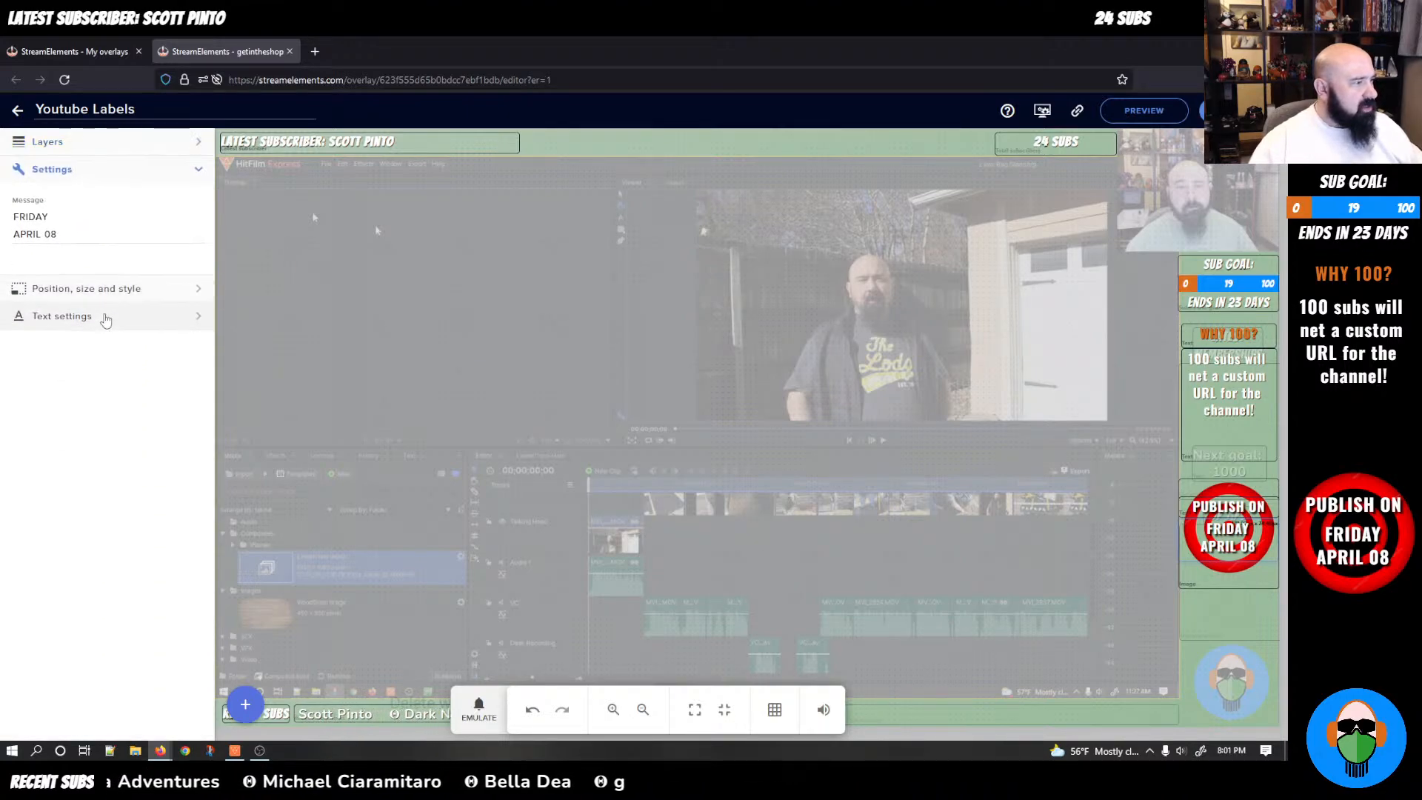
pyautogui.click(67, 239)
pyautogui.press('BackSpace')
pyautogui.press('BackSpace')
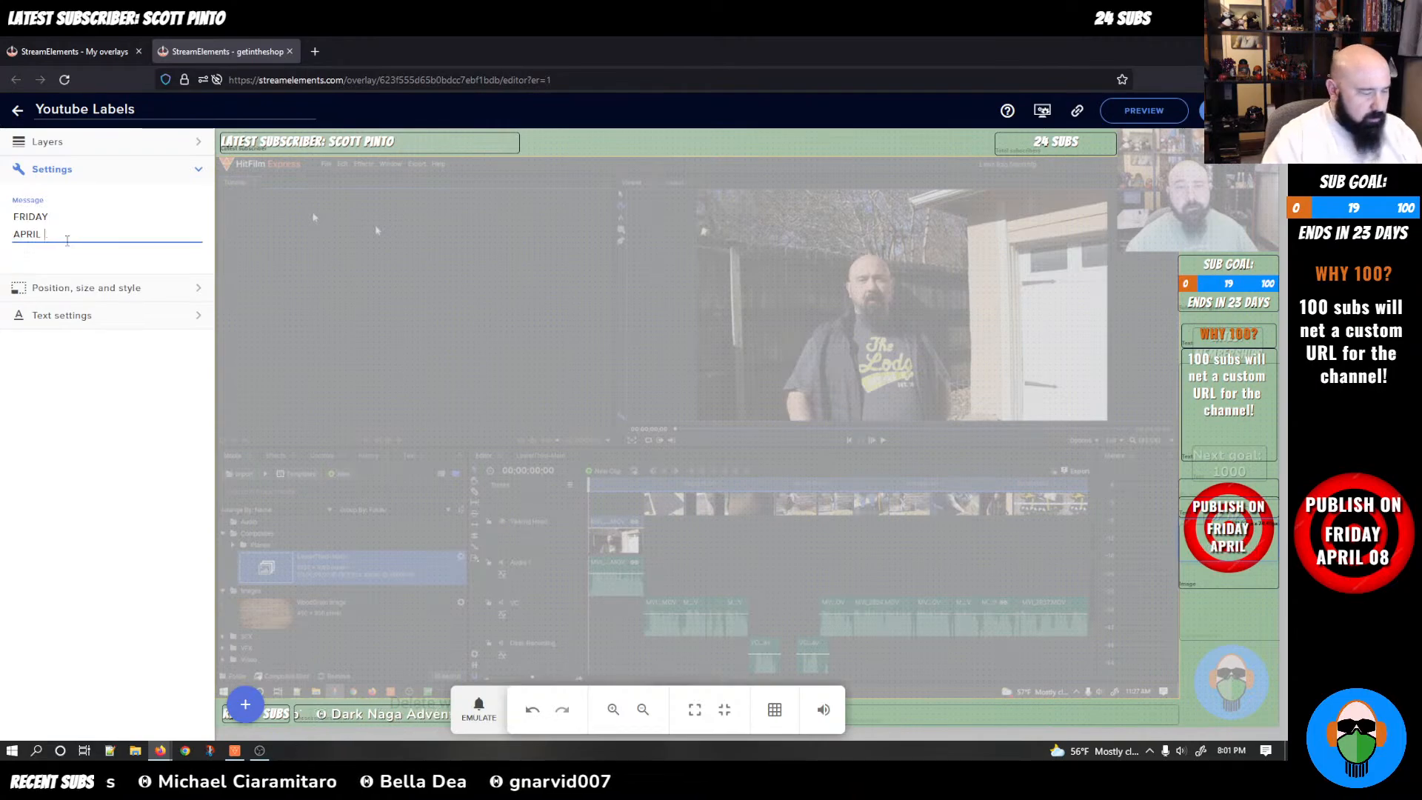
pyautogui.write('15')
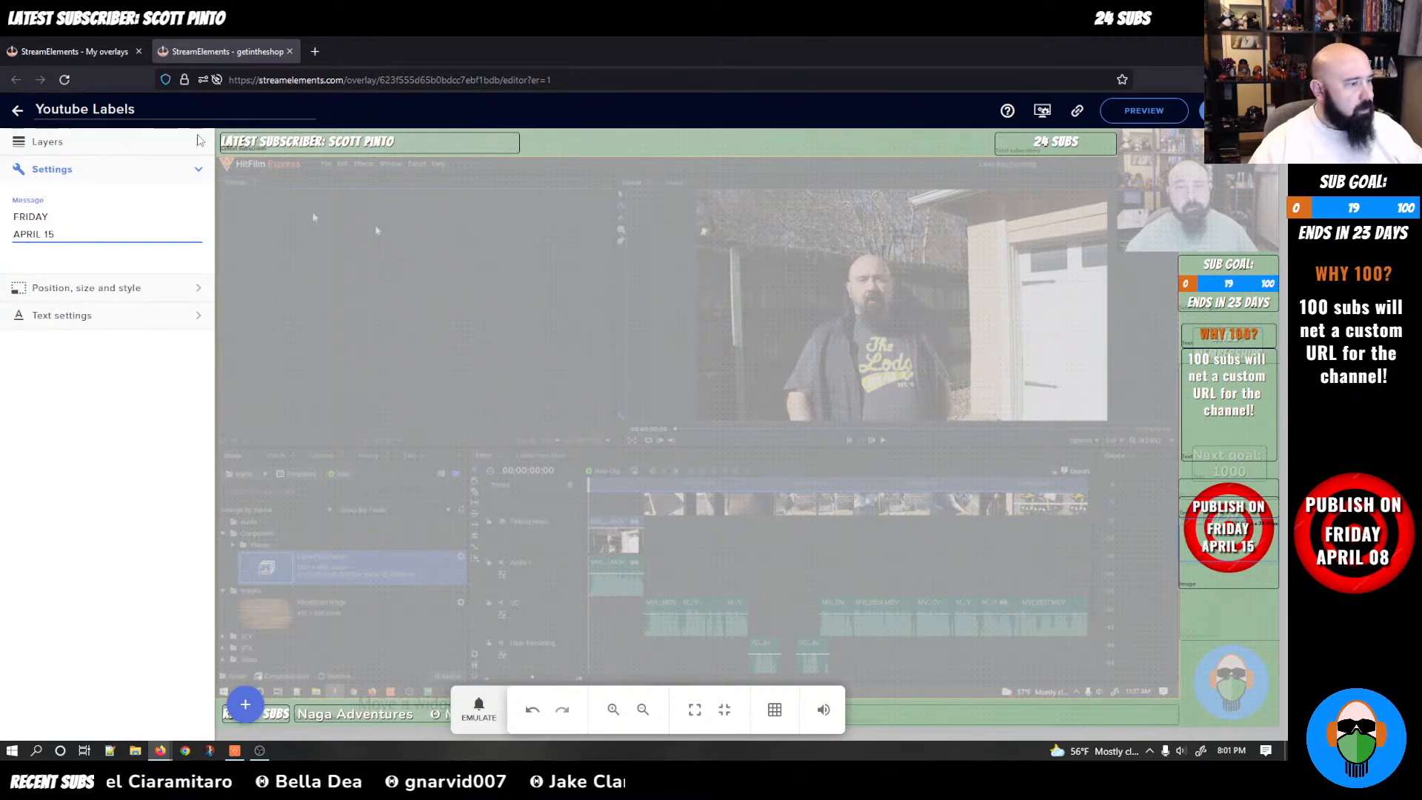
pyautogui.click(1239, 110)
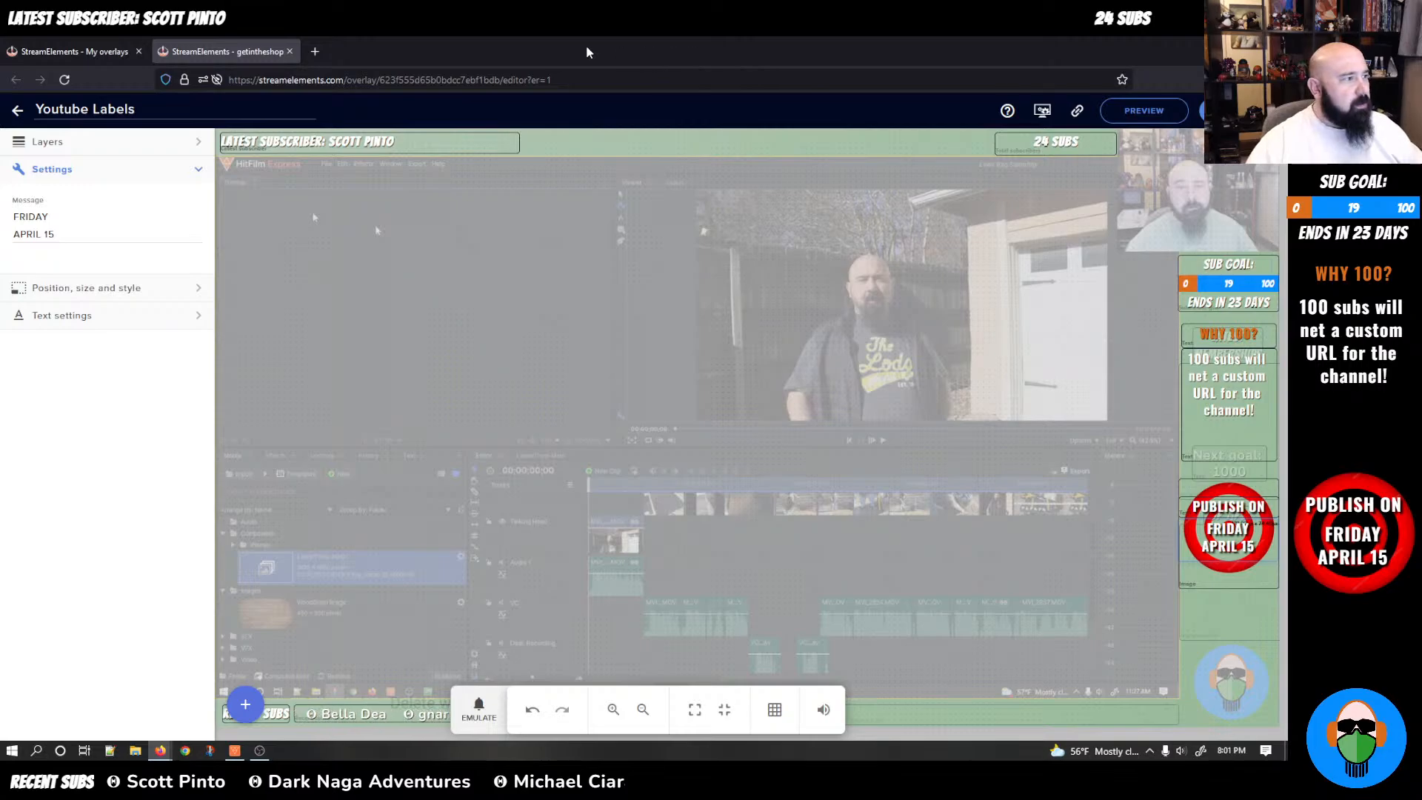
# Switch to HitFilm Express, play the edit's opening about 21 seconds, and return the playhead to the start
pyautogui.hotkey('alt', 'Tab')
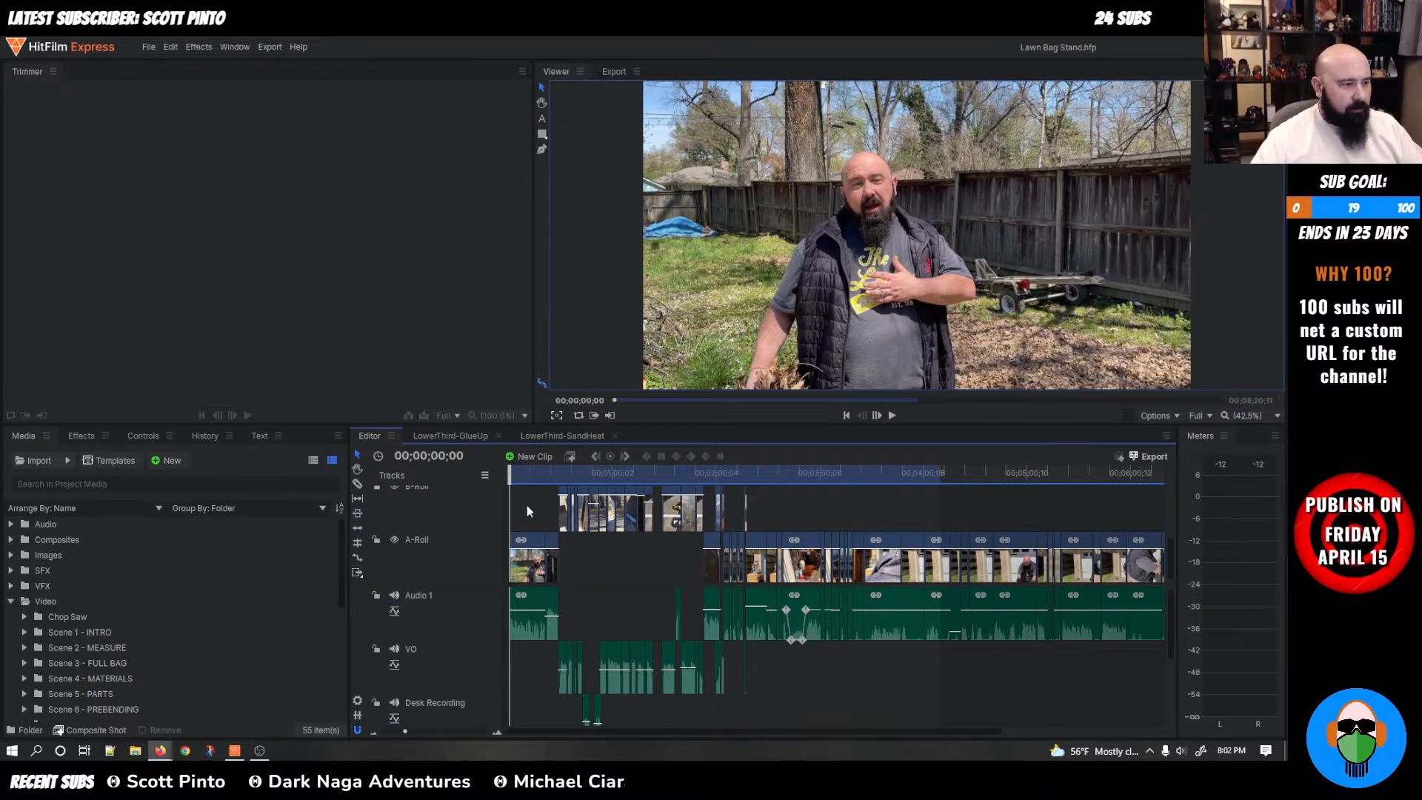
pyautogui.press('space')
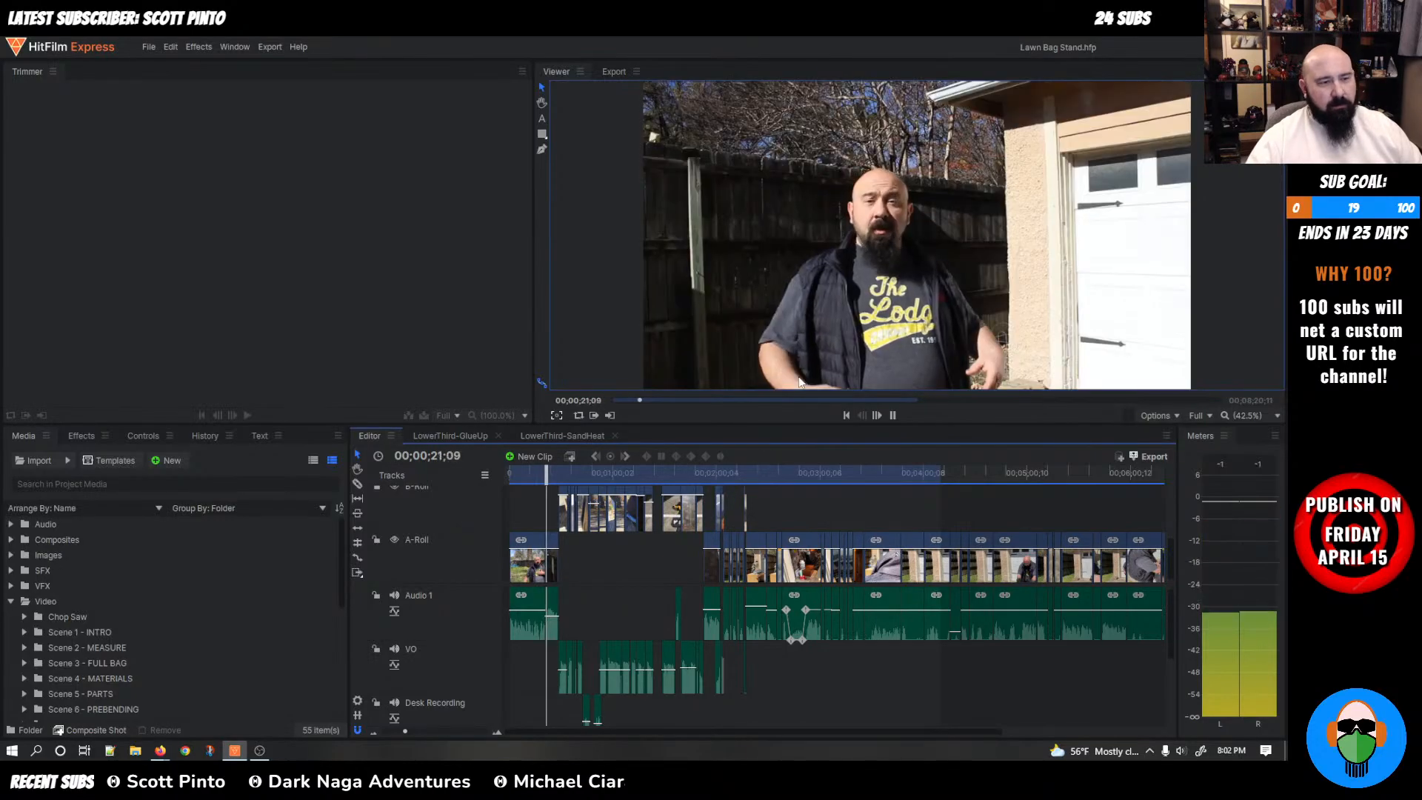
pyautogui.click(852, 301)
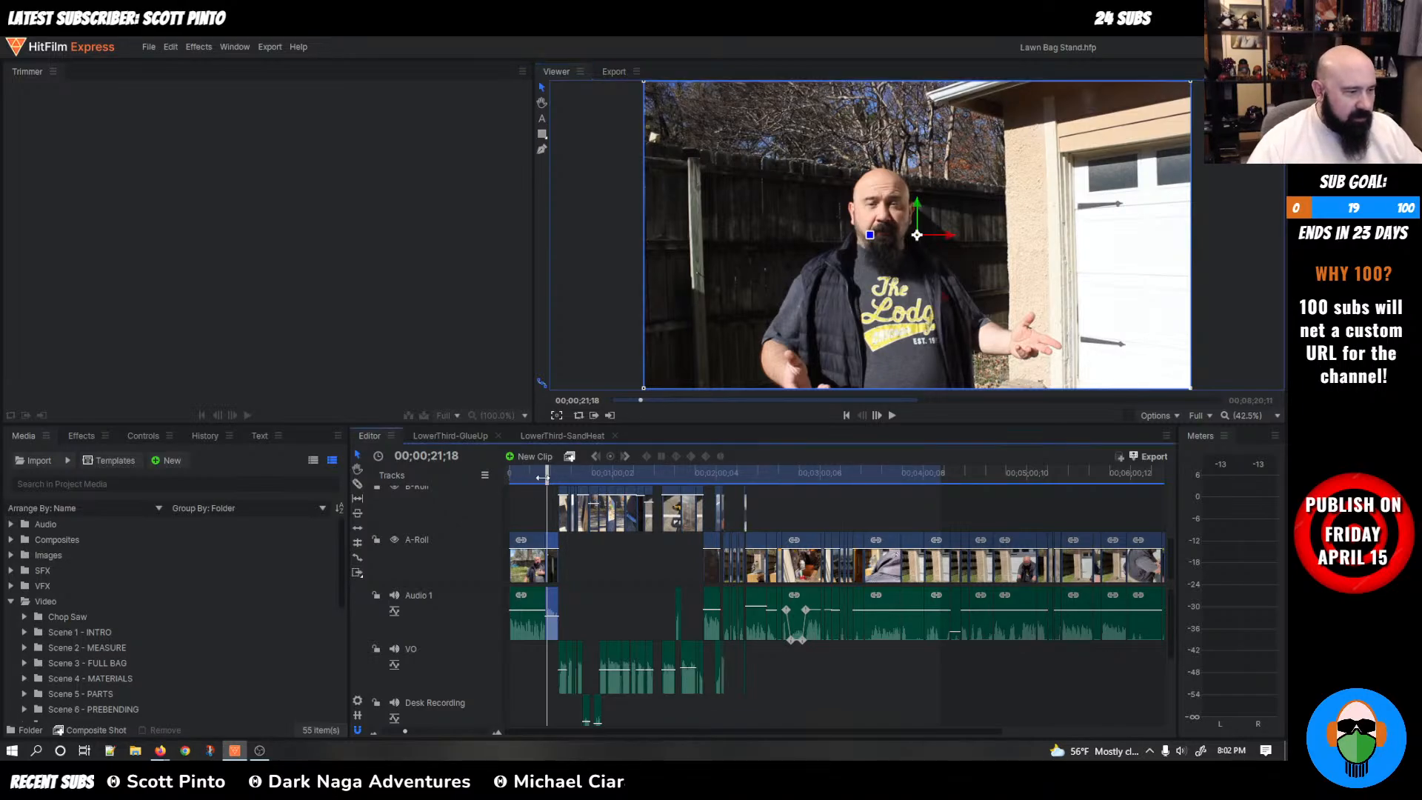
pyautogui.moveTo(543, 477); pyautogui.dragTo(498, 474)
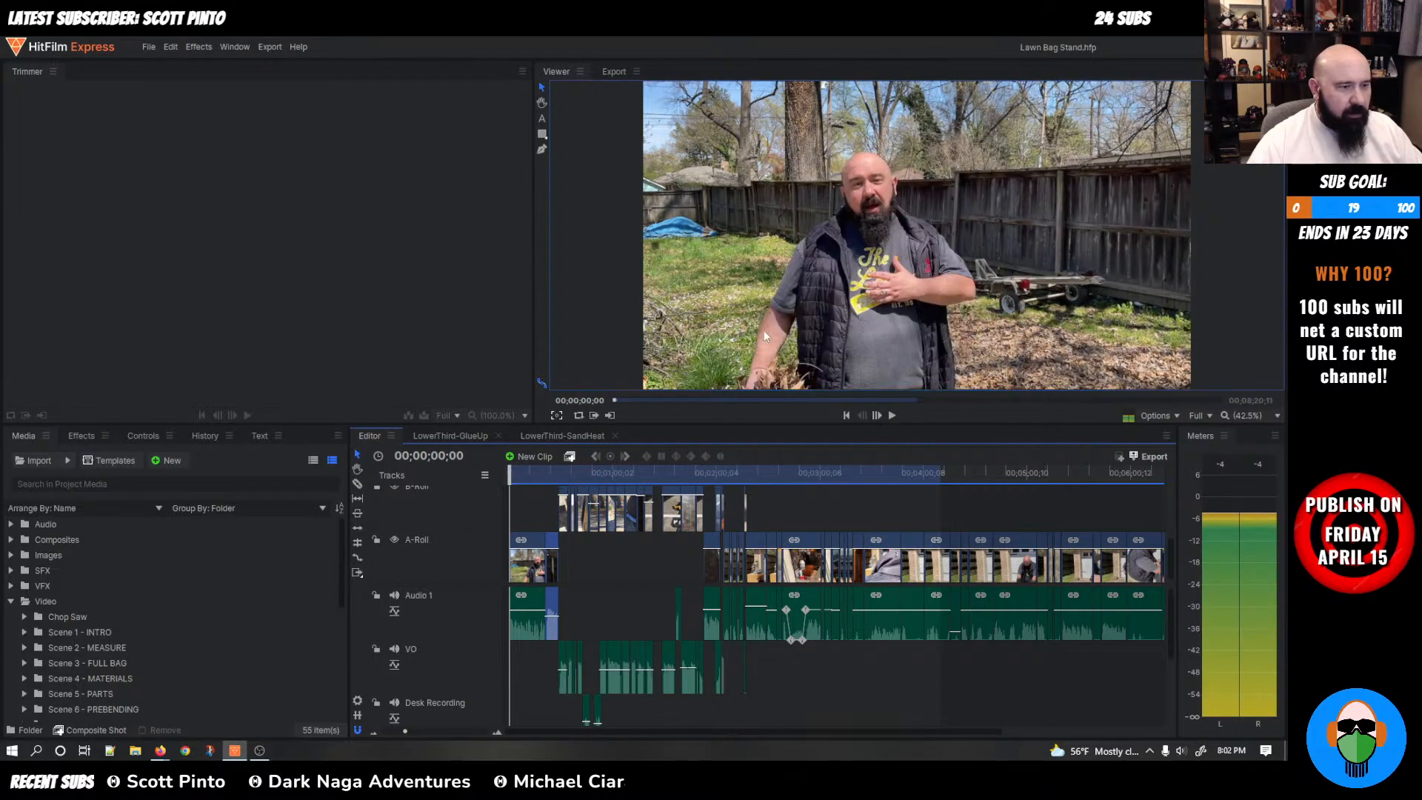
# Select the opening A-Roll clip and look through its options and properties for transform settings
pyautogui.click(870, 285)
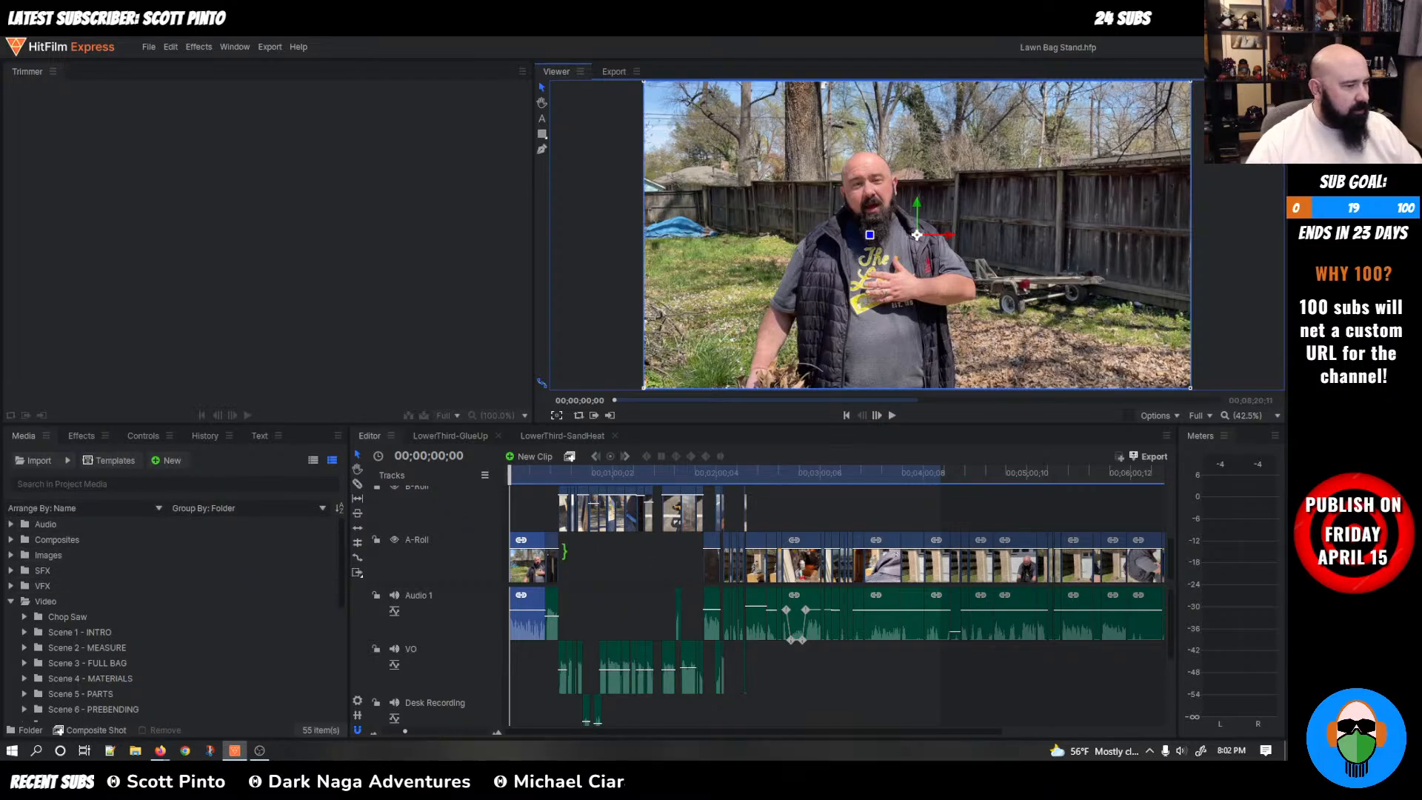
pyautogui.rightClick(534, 559)
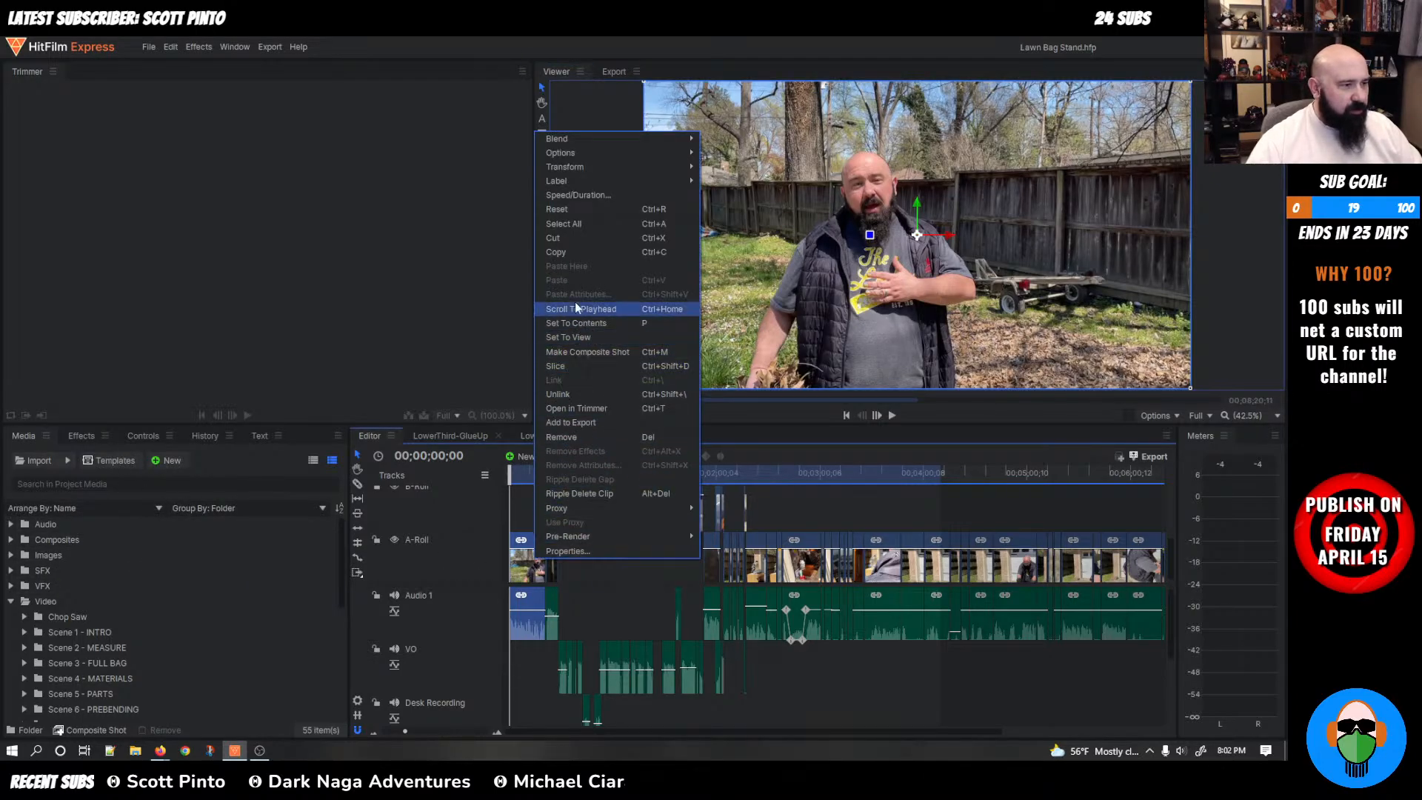
pyautogui.moveTo(569, 164)
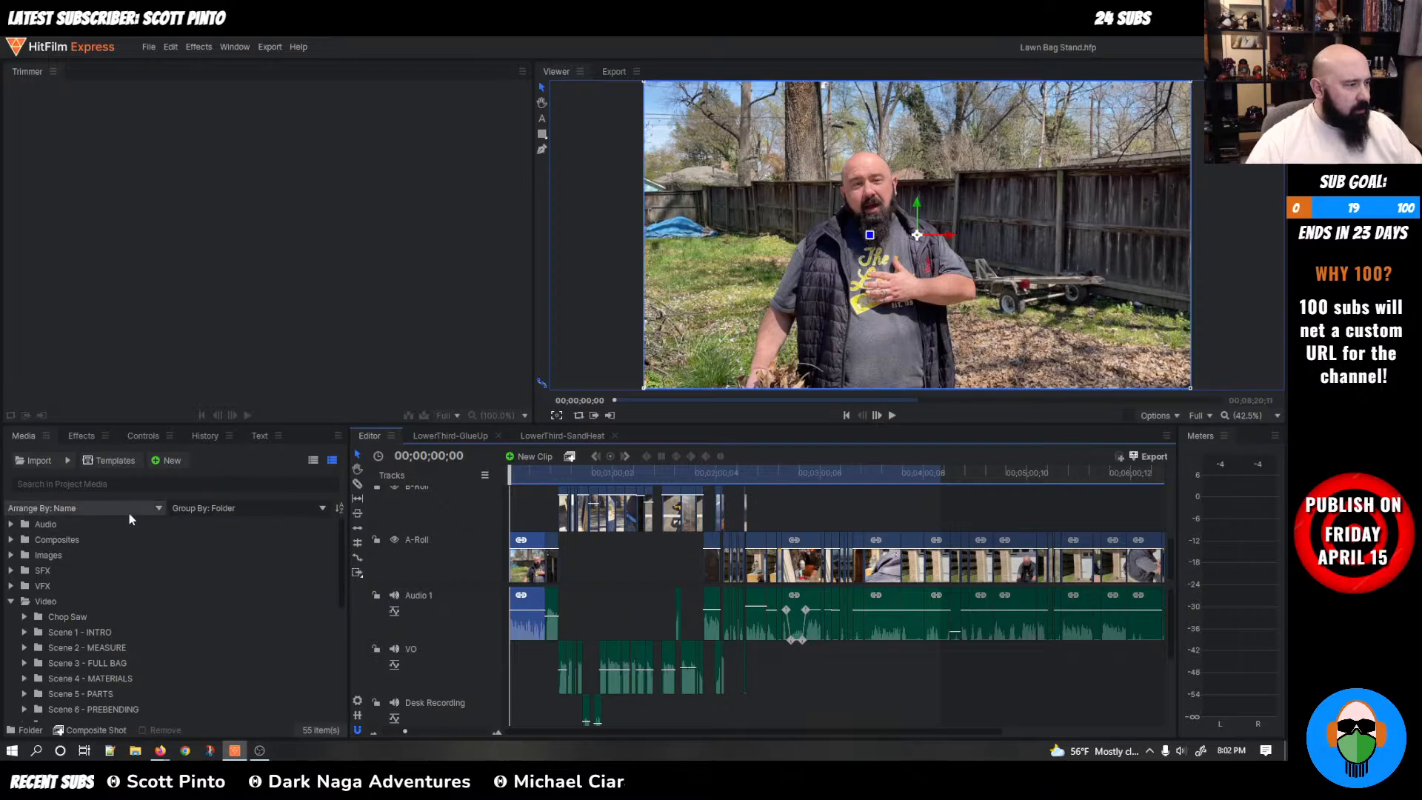
pyautogui.click(141, 436)
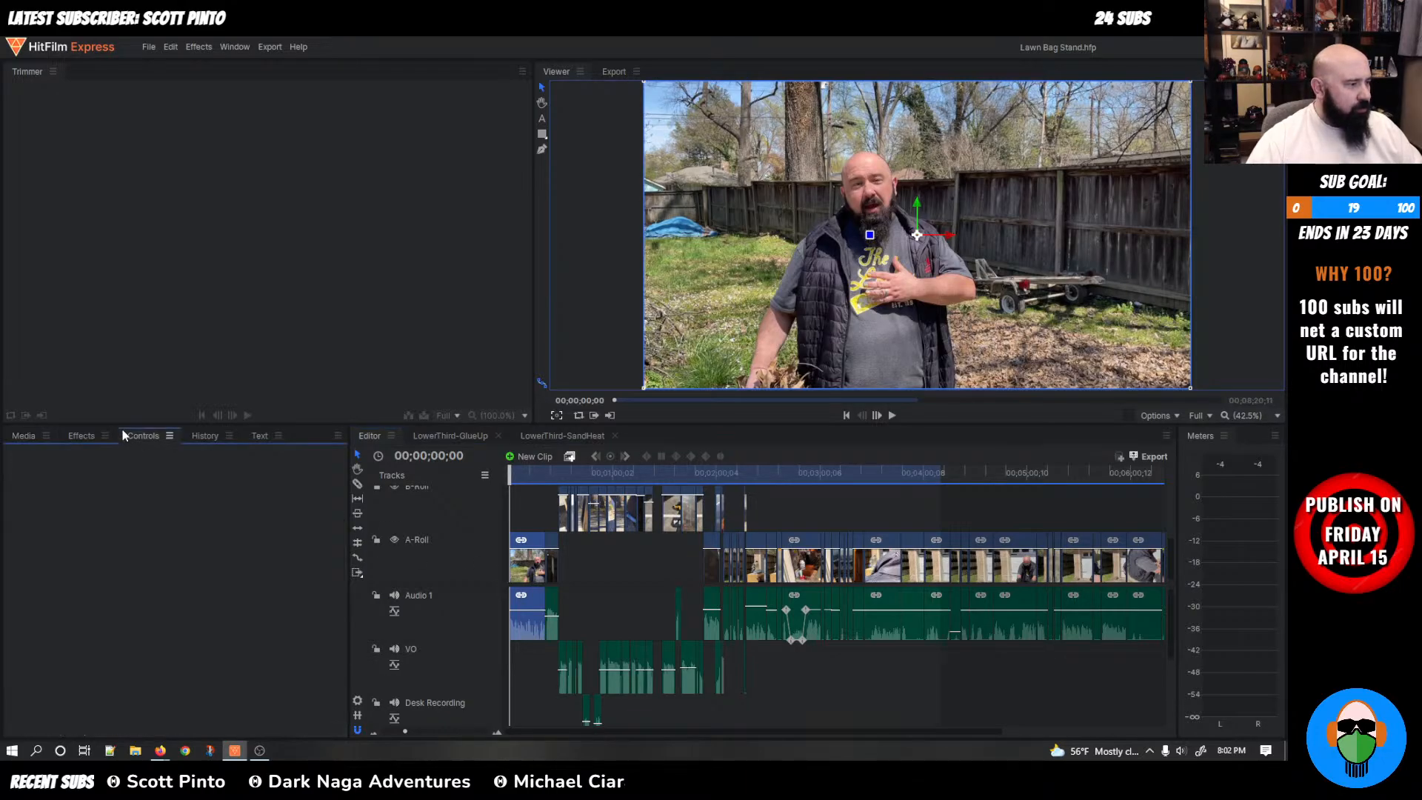
pyautogui.click(517, 567)
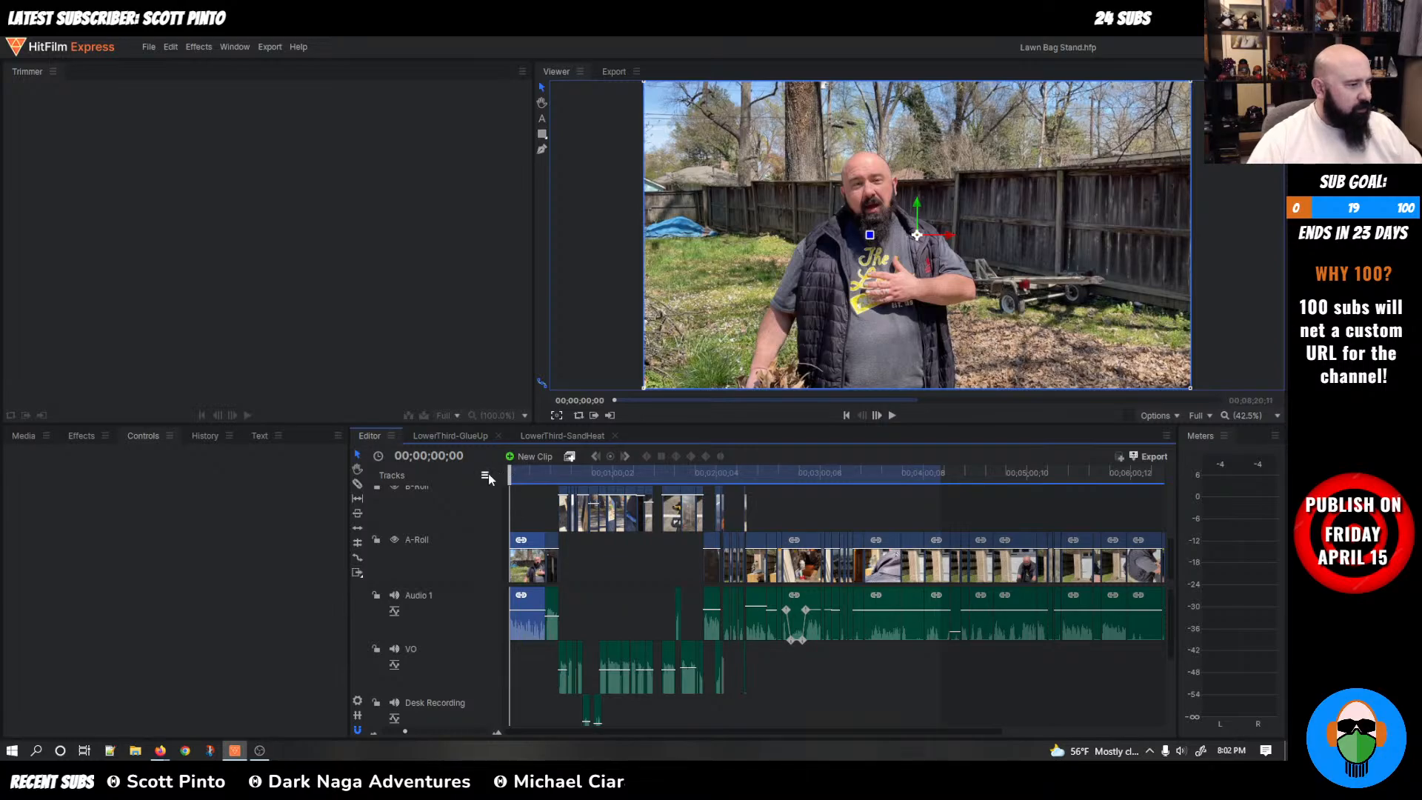
pyautogui.click(153, 441)
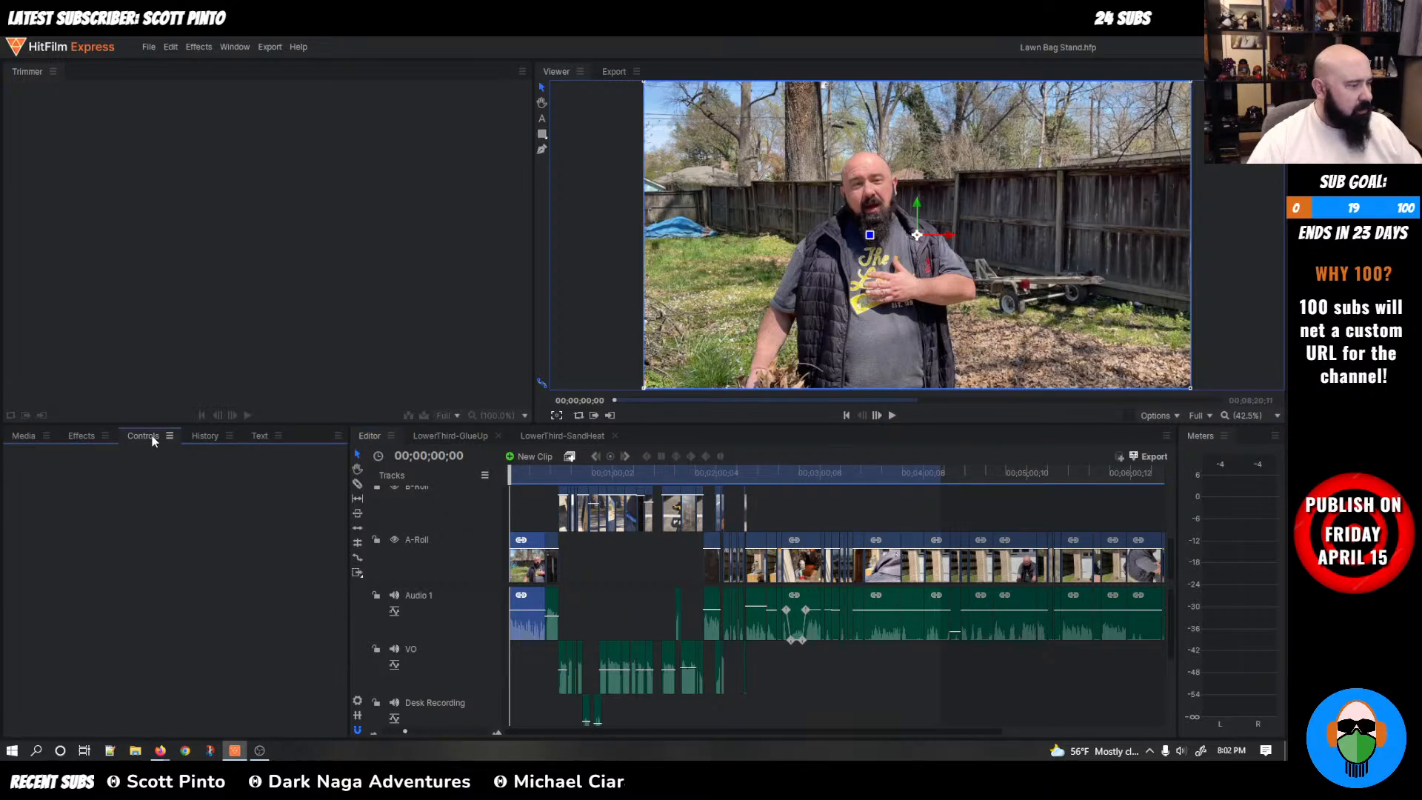
pyautogui.click(211, 438)
pyautogui.click(243, 434)
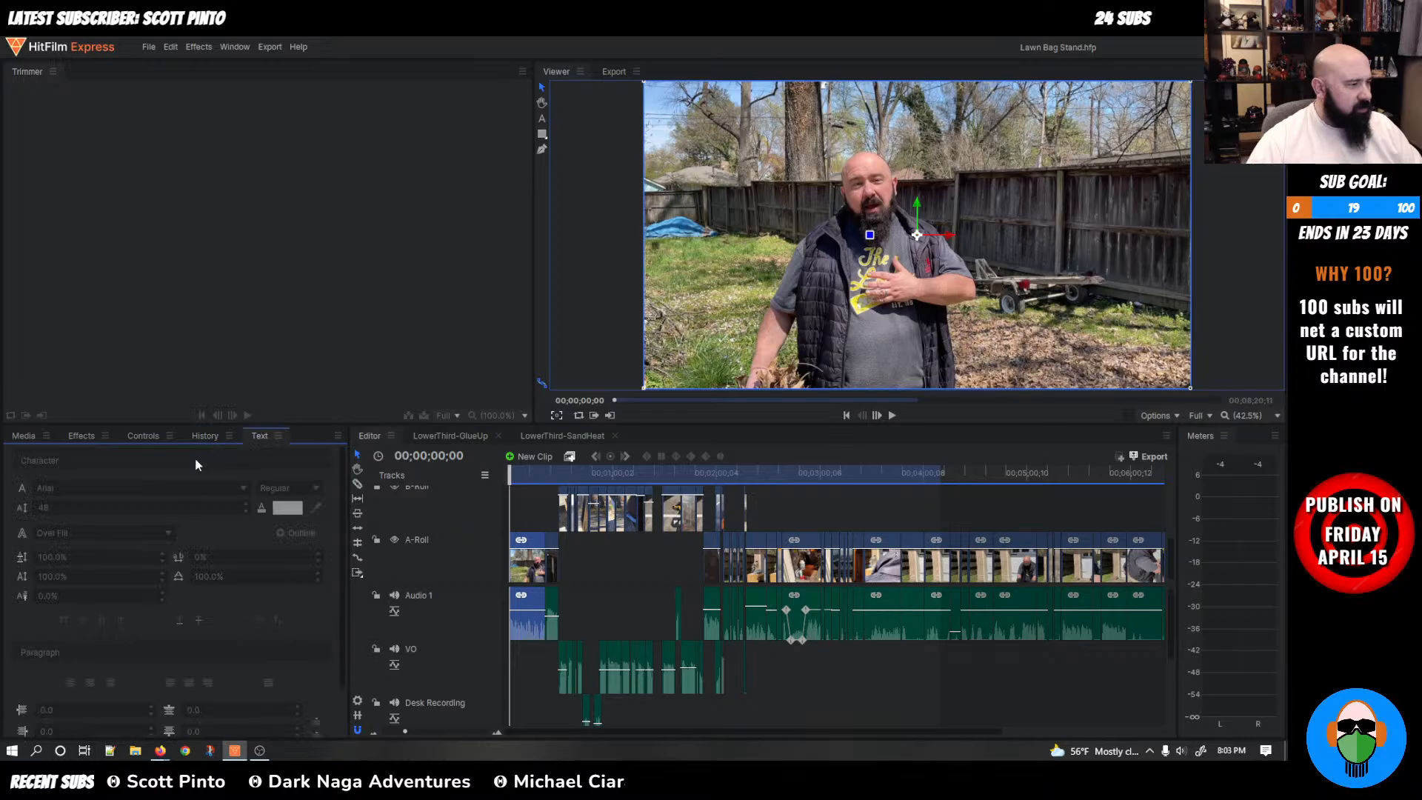
pyautogui.click(27, 439)
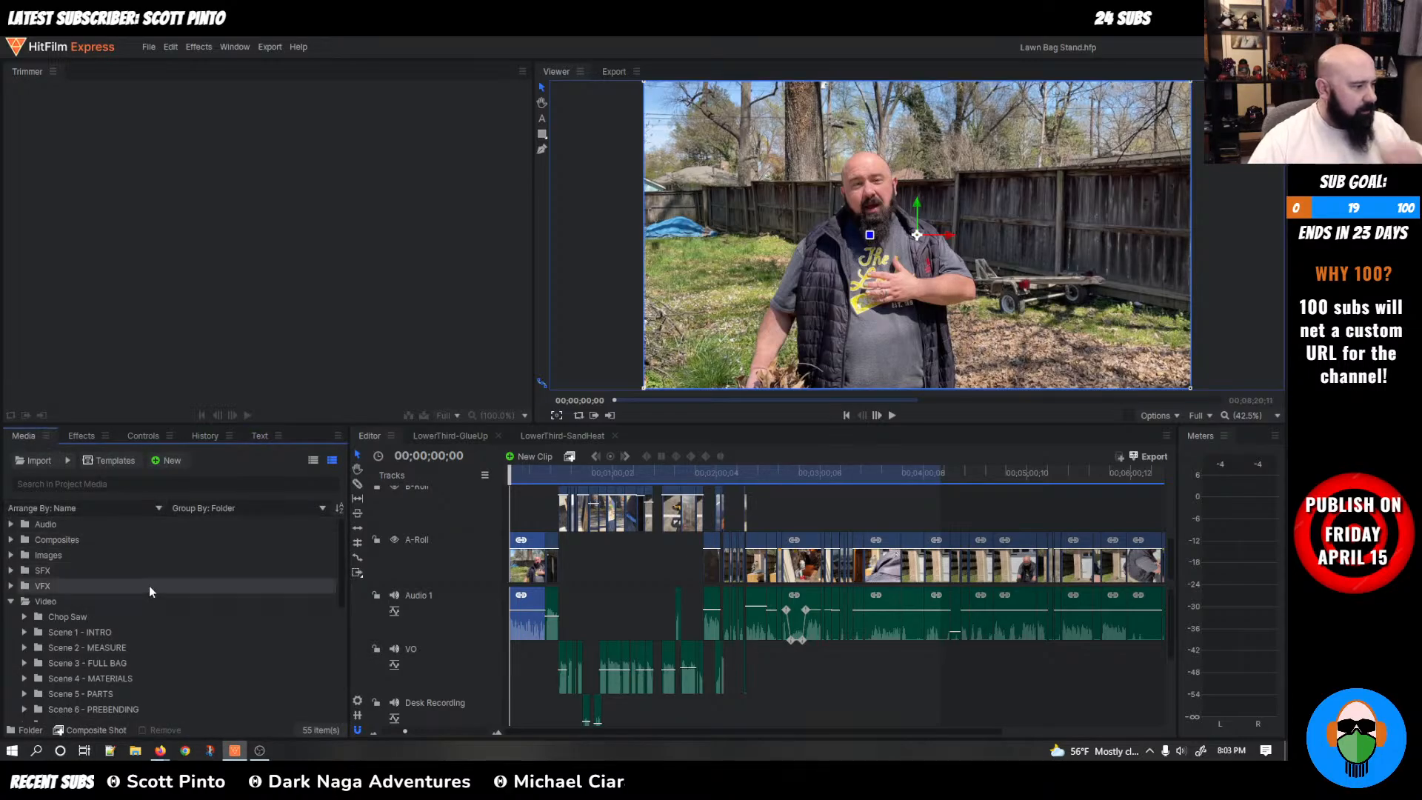
pyautogui.click(531, 569)
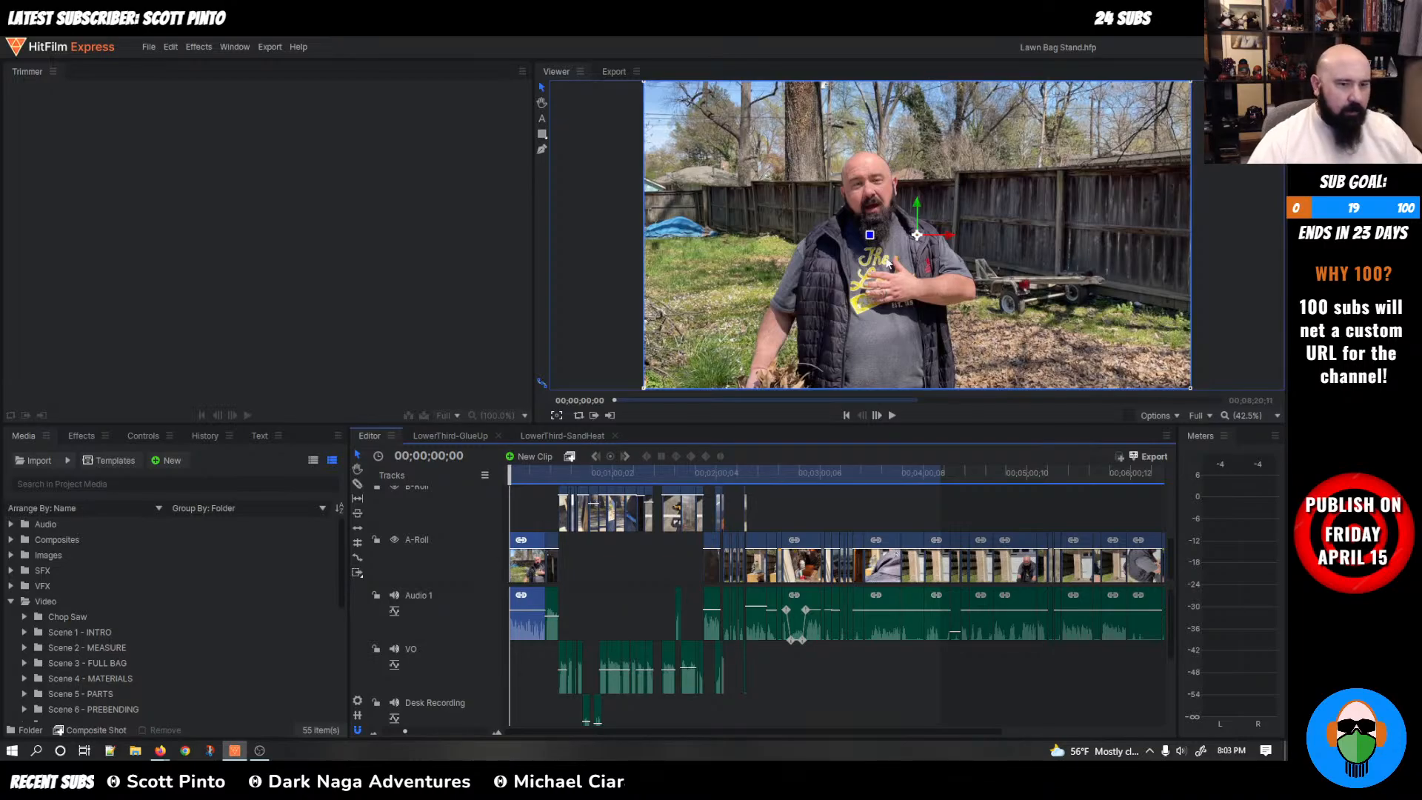
pyautogui.click(917, 235)
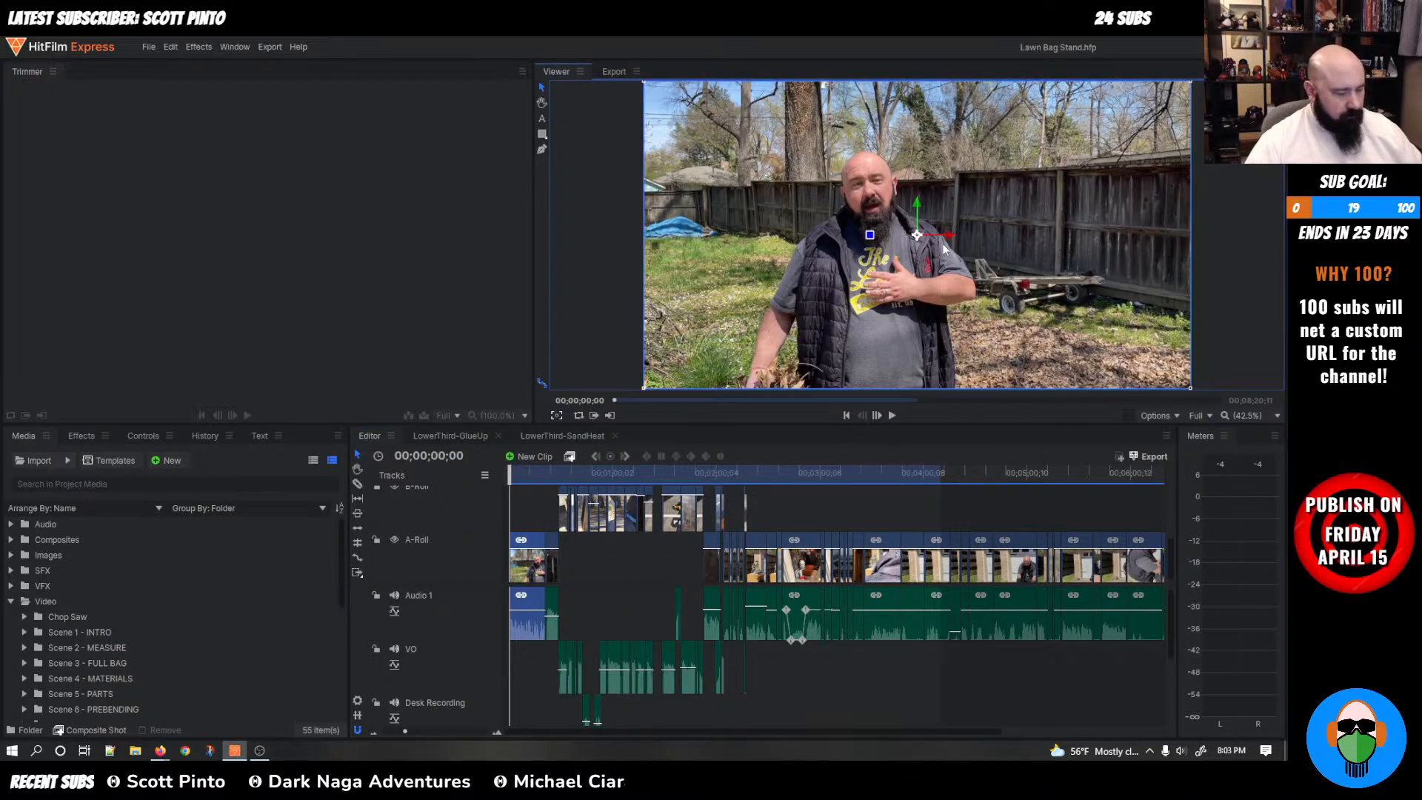
# Try rotating the opening A-Roll clip in the viewer and undo the rotation
pyautogui.scroll(-2, 958, 254)
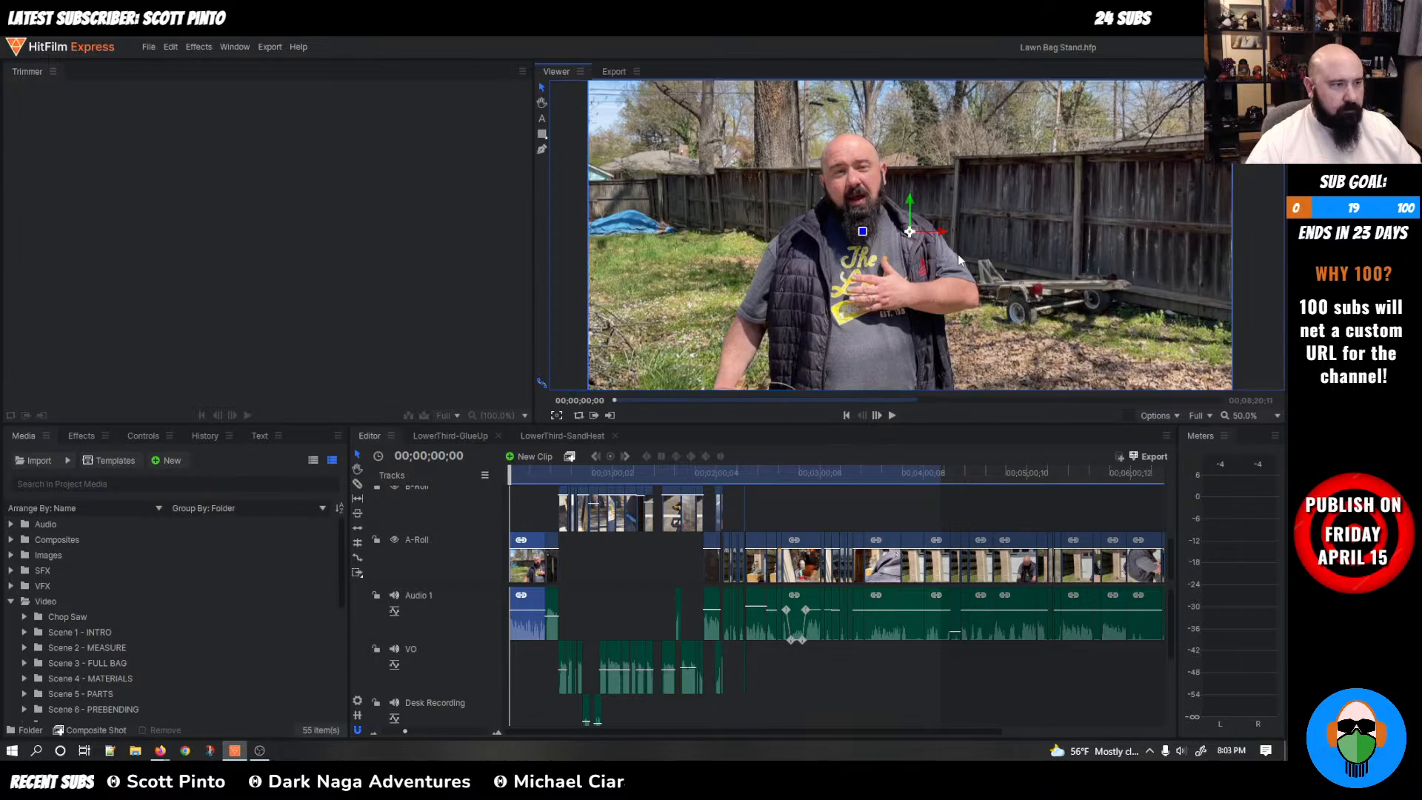
pyautogui.scroll(1, 958, 255)
pyautogui.scroll(-1, 958, 255)
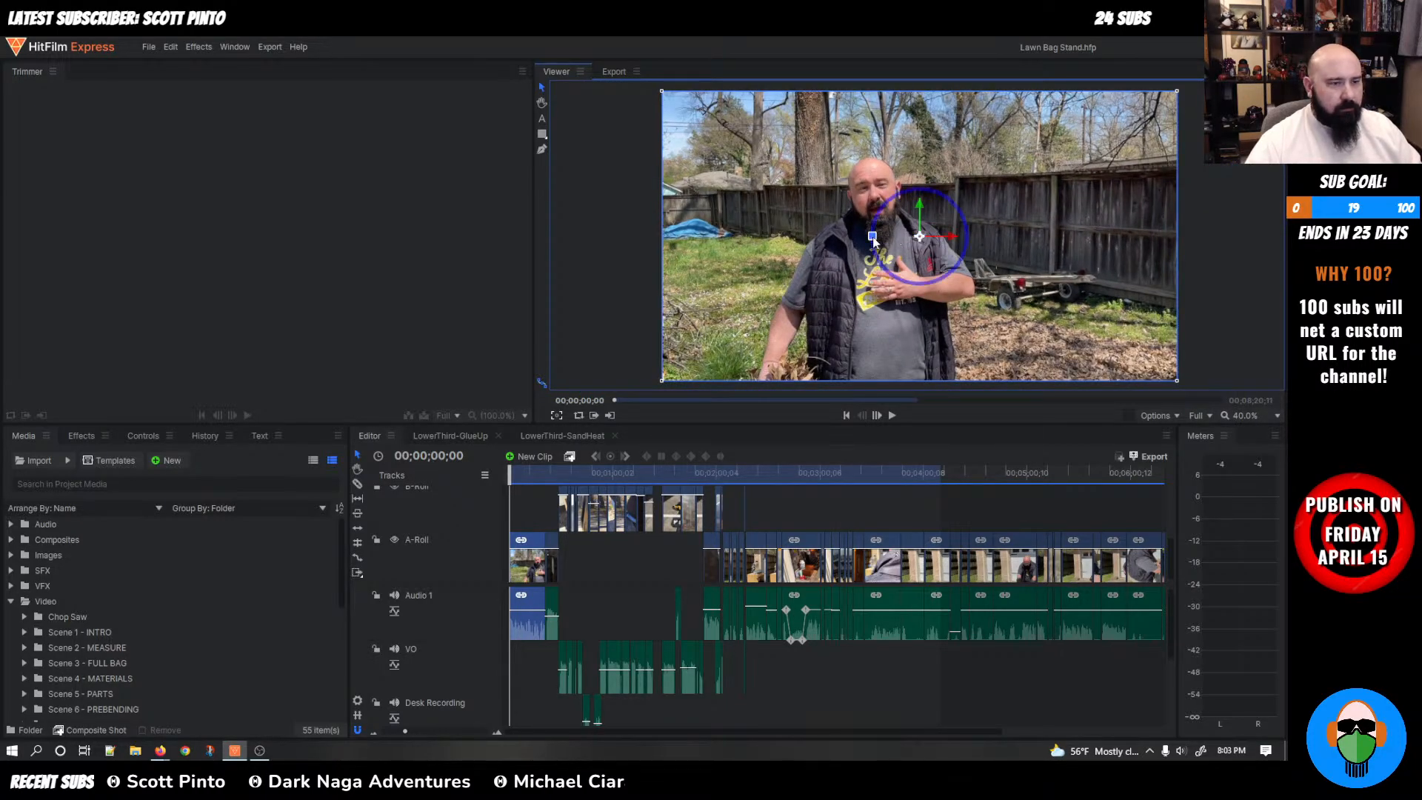
pyautogui.moveTo(873, 237); pyautogui.dragTo(897, 271)
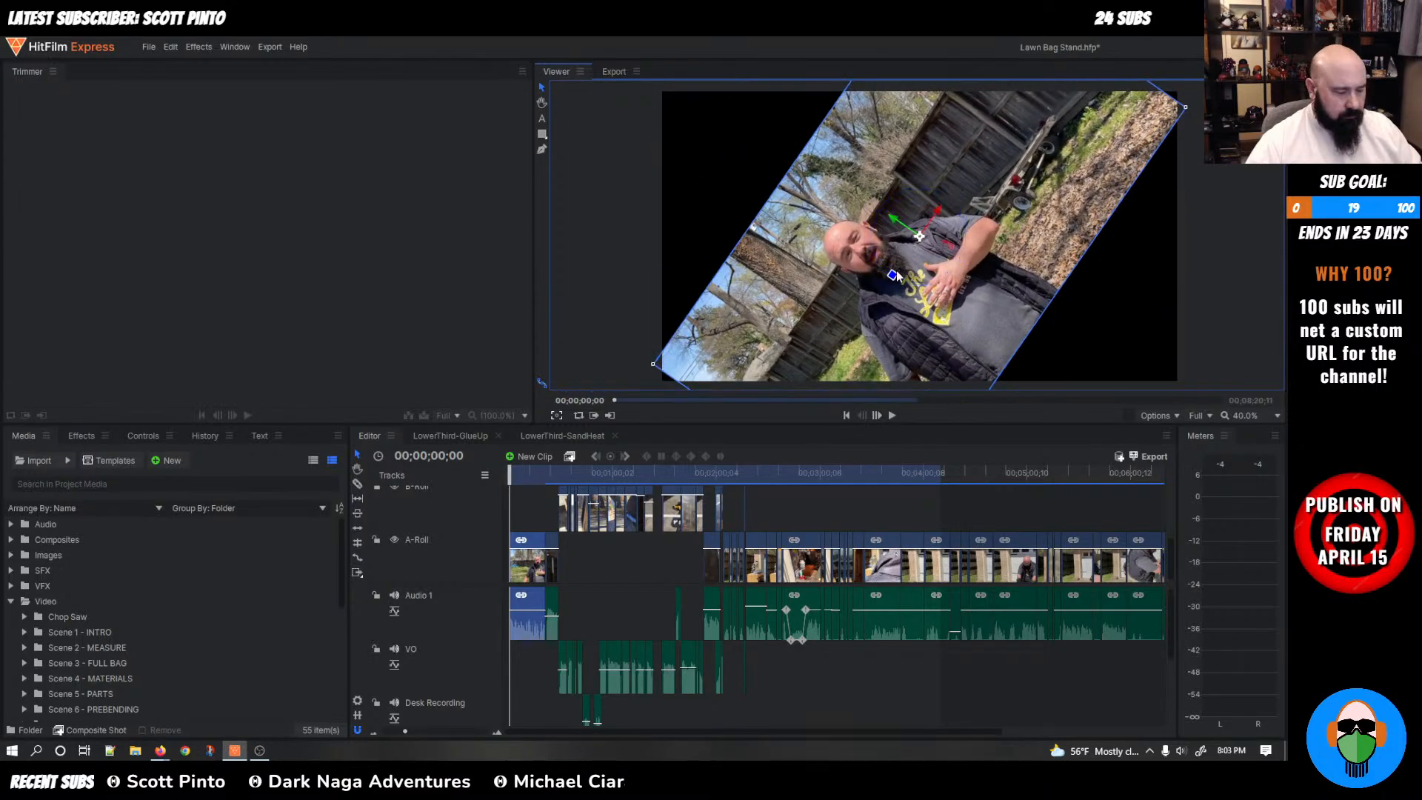
pyautogui.hotkey('ctrl', 'z')
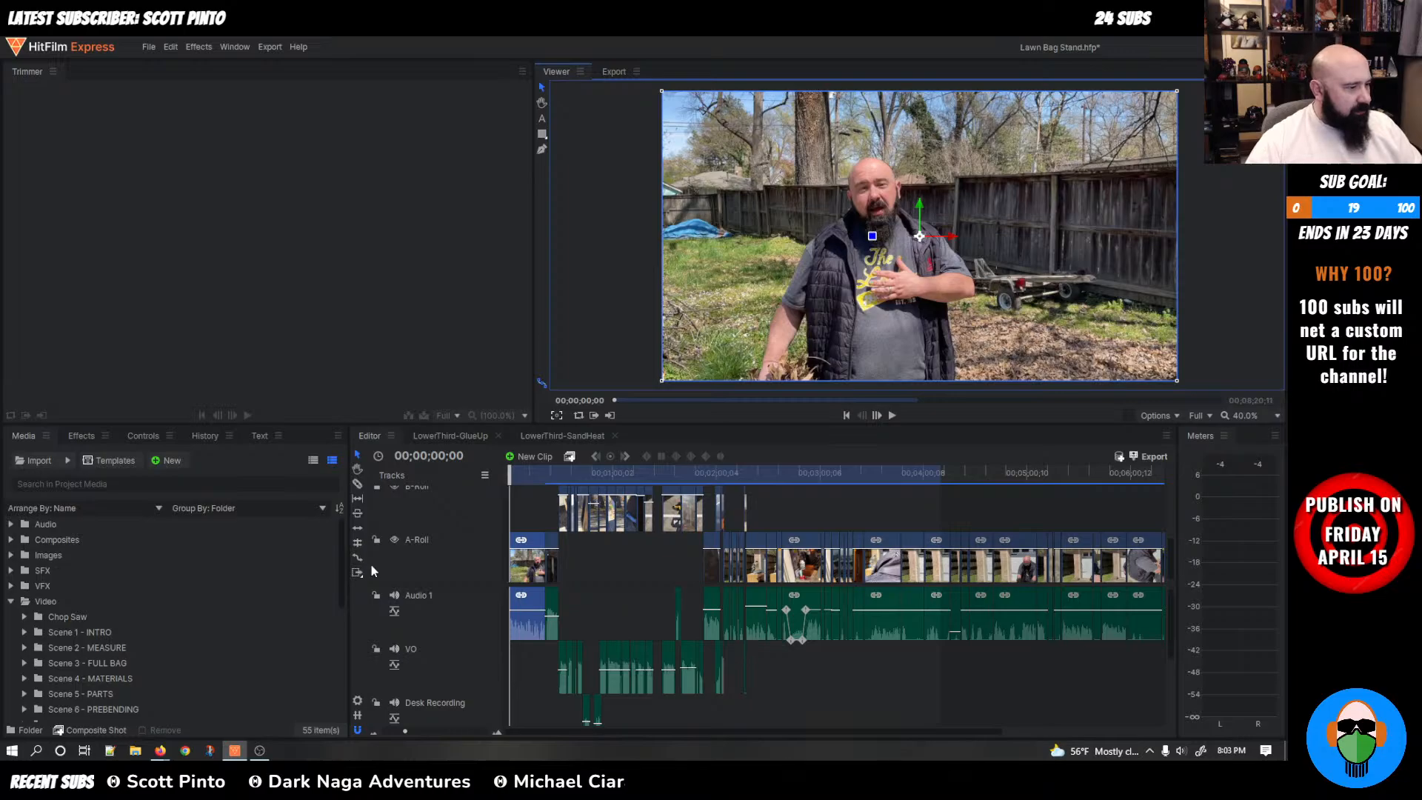
# Open the opening A-Roll clip in the trimmer and check its controls
pyautogui.doubleClick(531, 571)
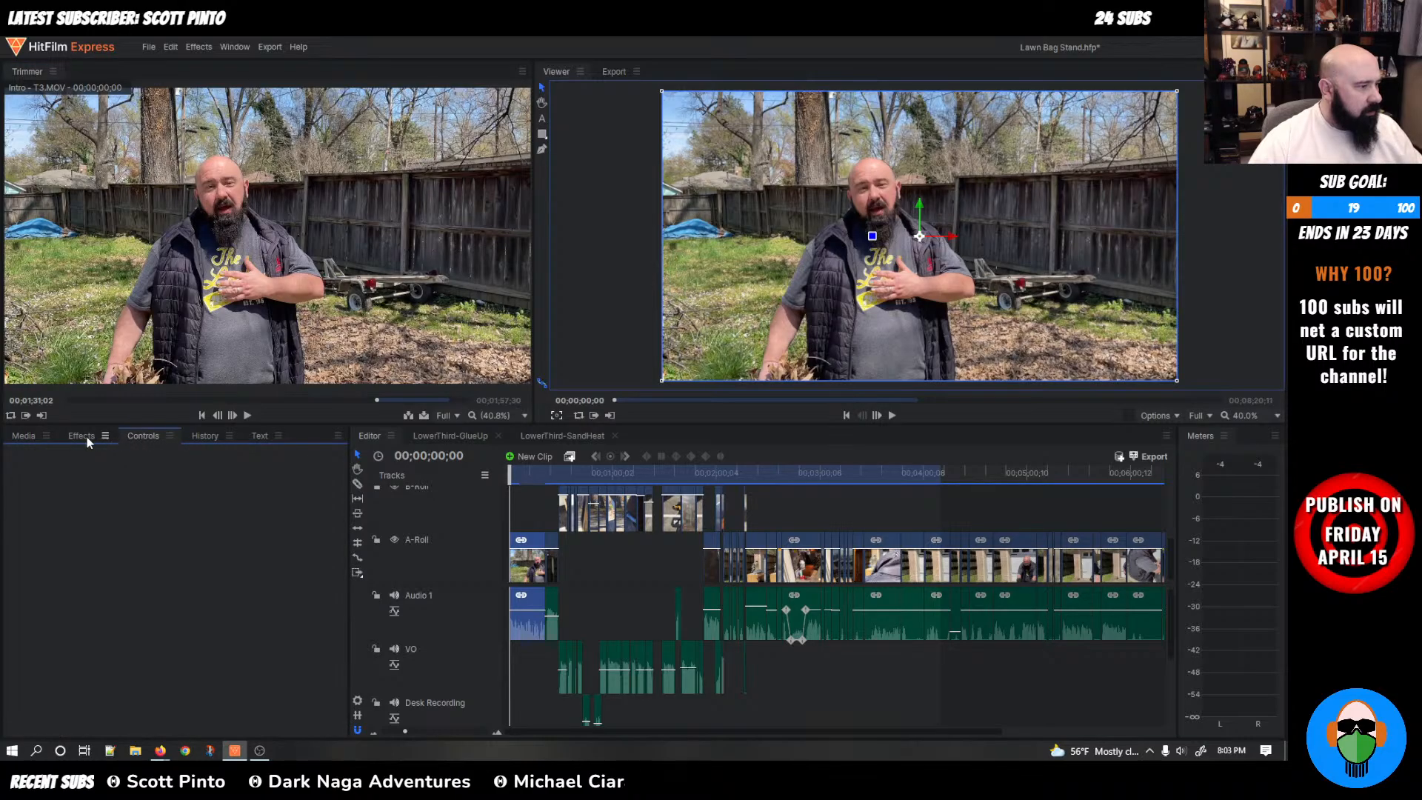
pyautogui.click(141, 436)
# Fit the opening A-Roll clip to the frame width and to the frame height
pyautogui.rightClick(529, 557)
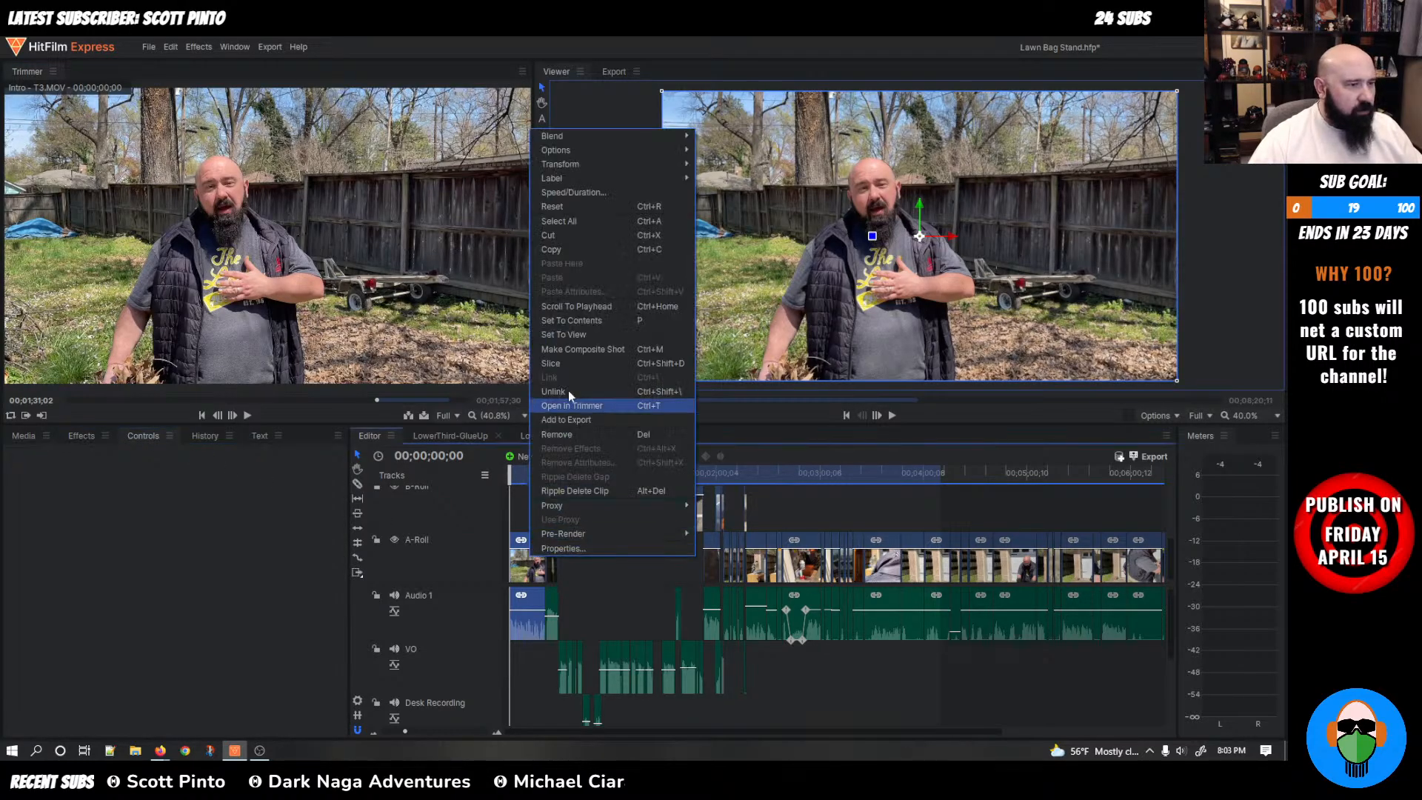
pyautogui.moveTo(578, 171)
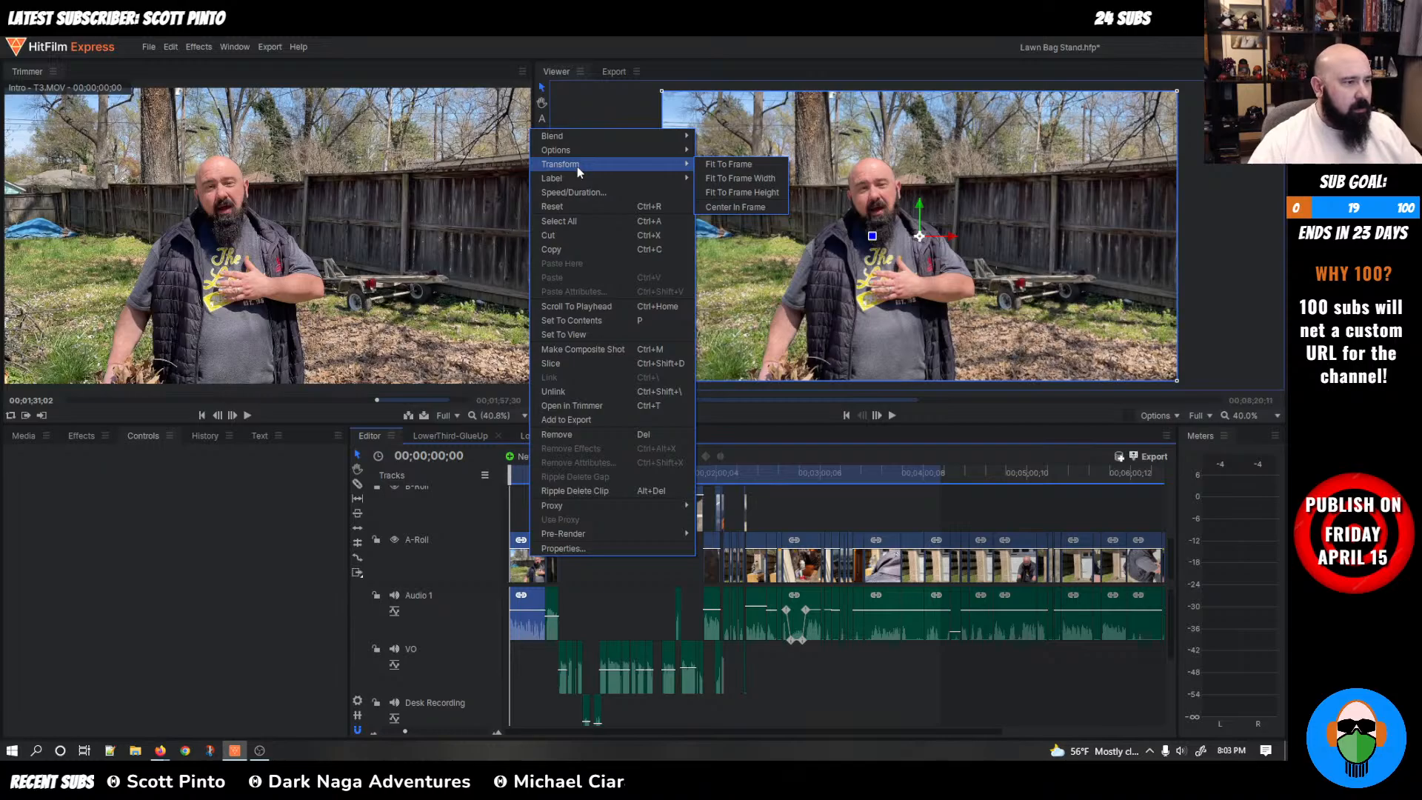
pyautogui.click(735, 178)
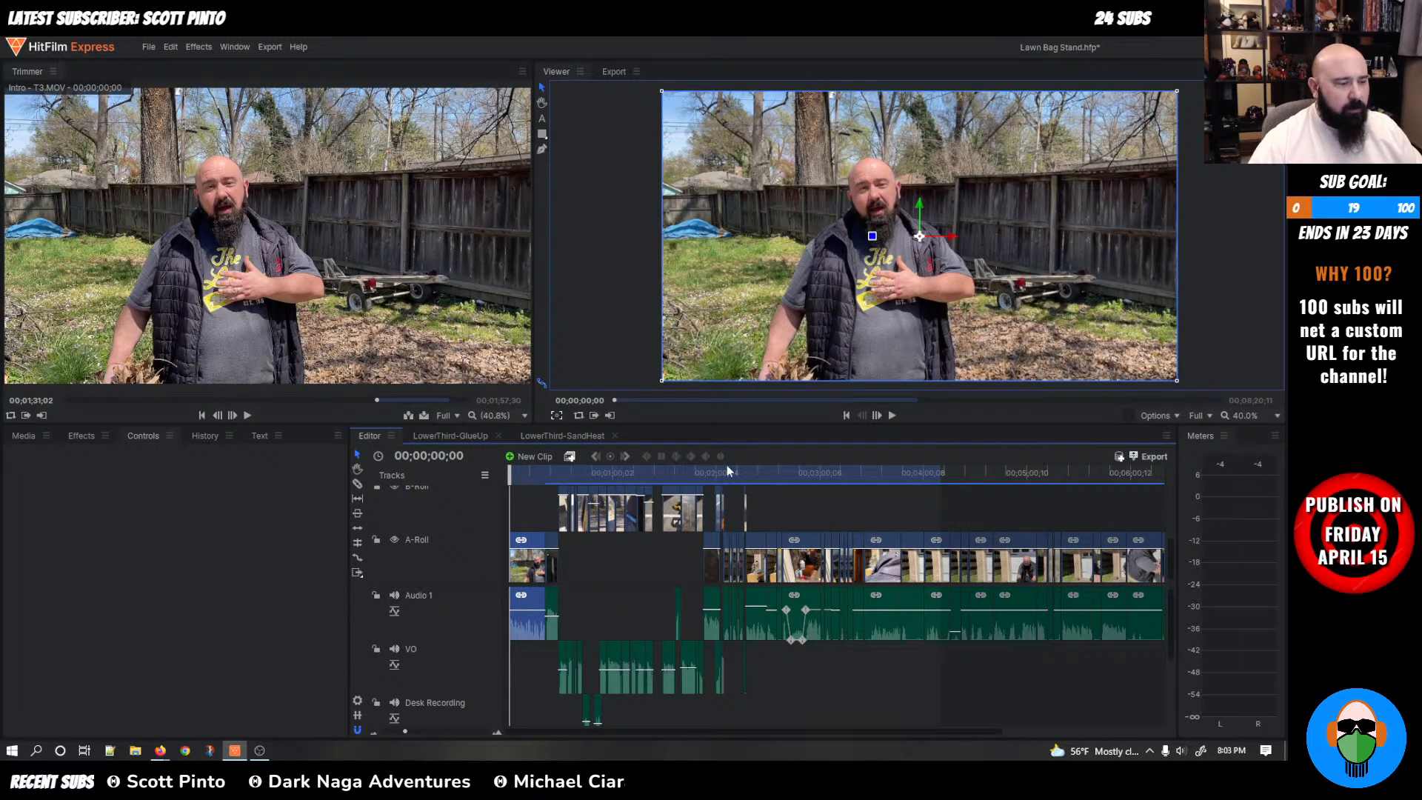
pyautogui.rightClick(525, 561)
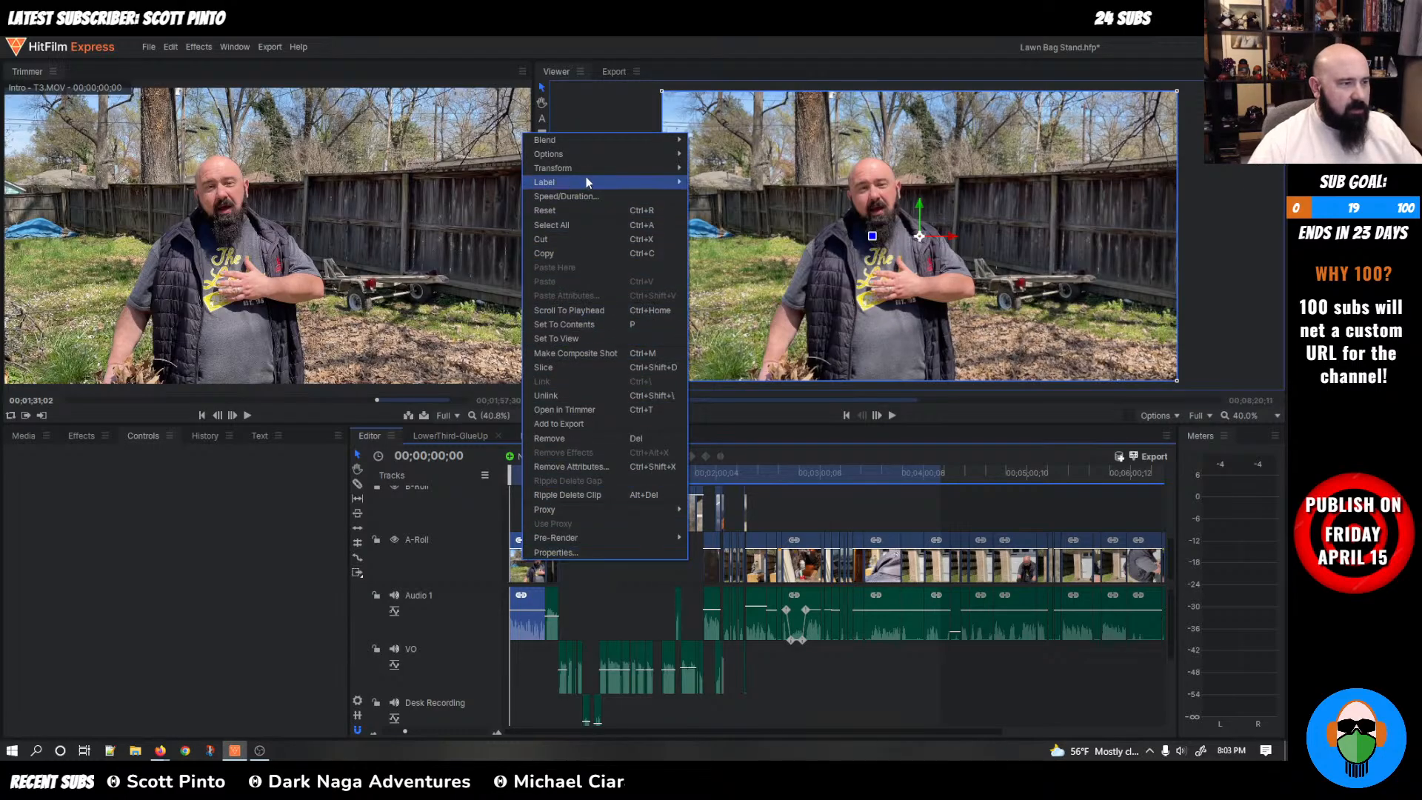
pyautogui.moveTo(608, 172)
pyautogui.click(723, 197)
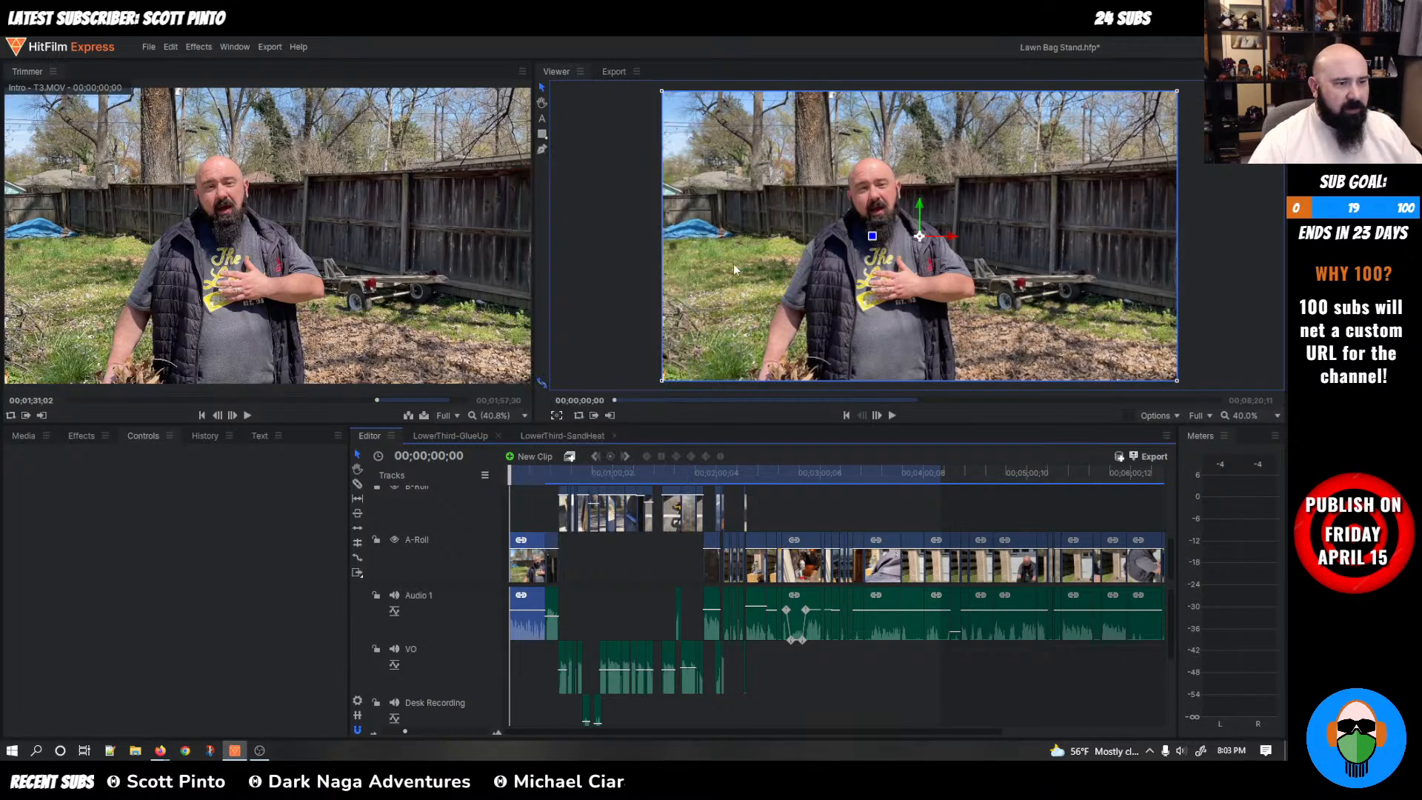
# Fit the opening A-Roll clip to the frame using its transform options
pyautogui.rightClick(519, 564)
pyautogui.moveTo(562, 179)
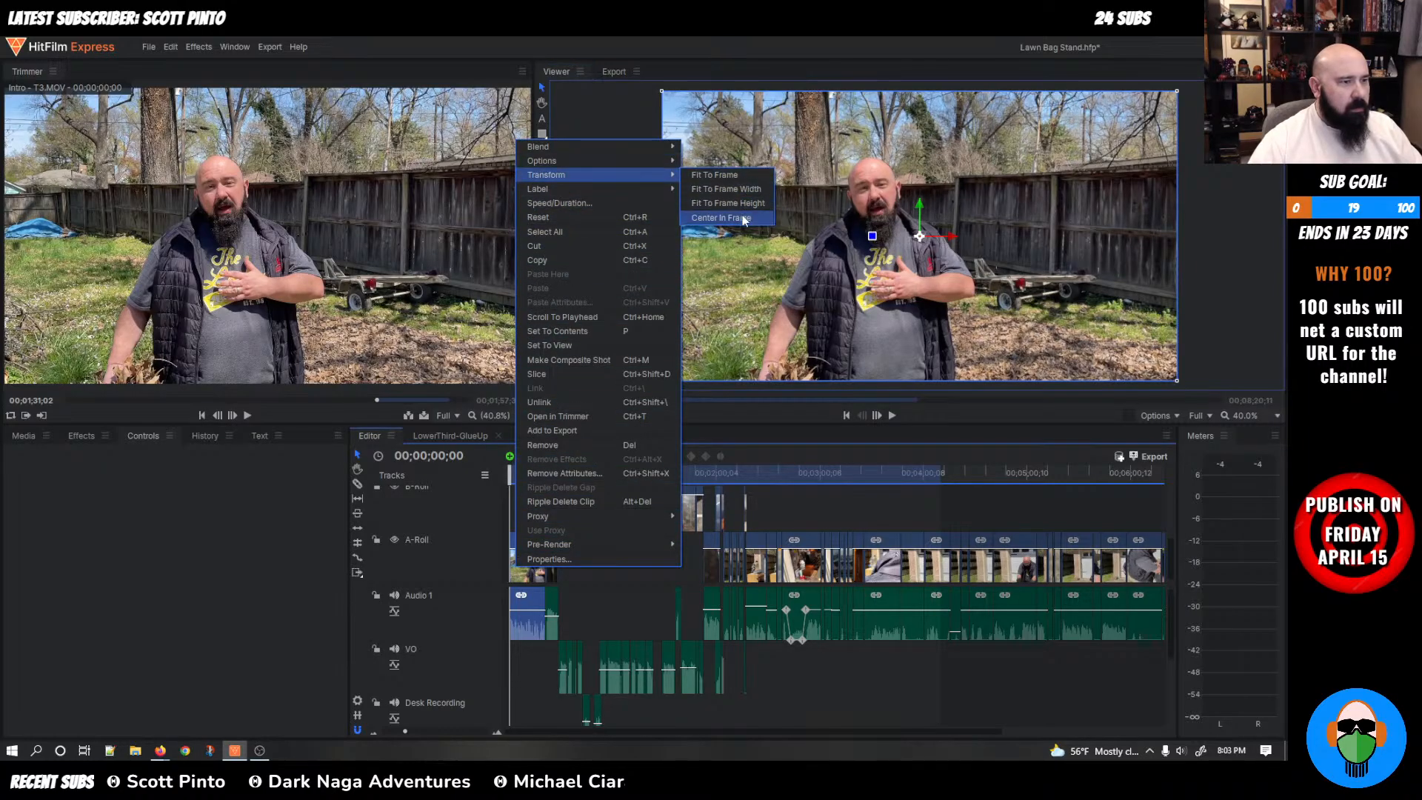
pyautogui.click(715, 174)
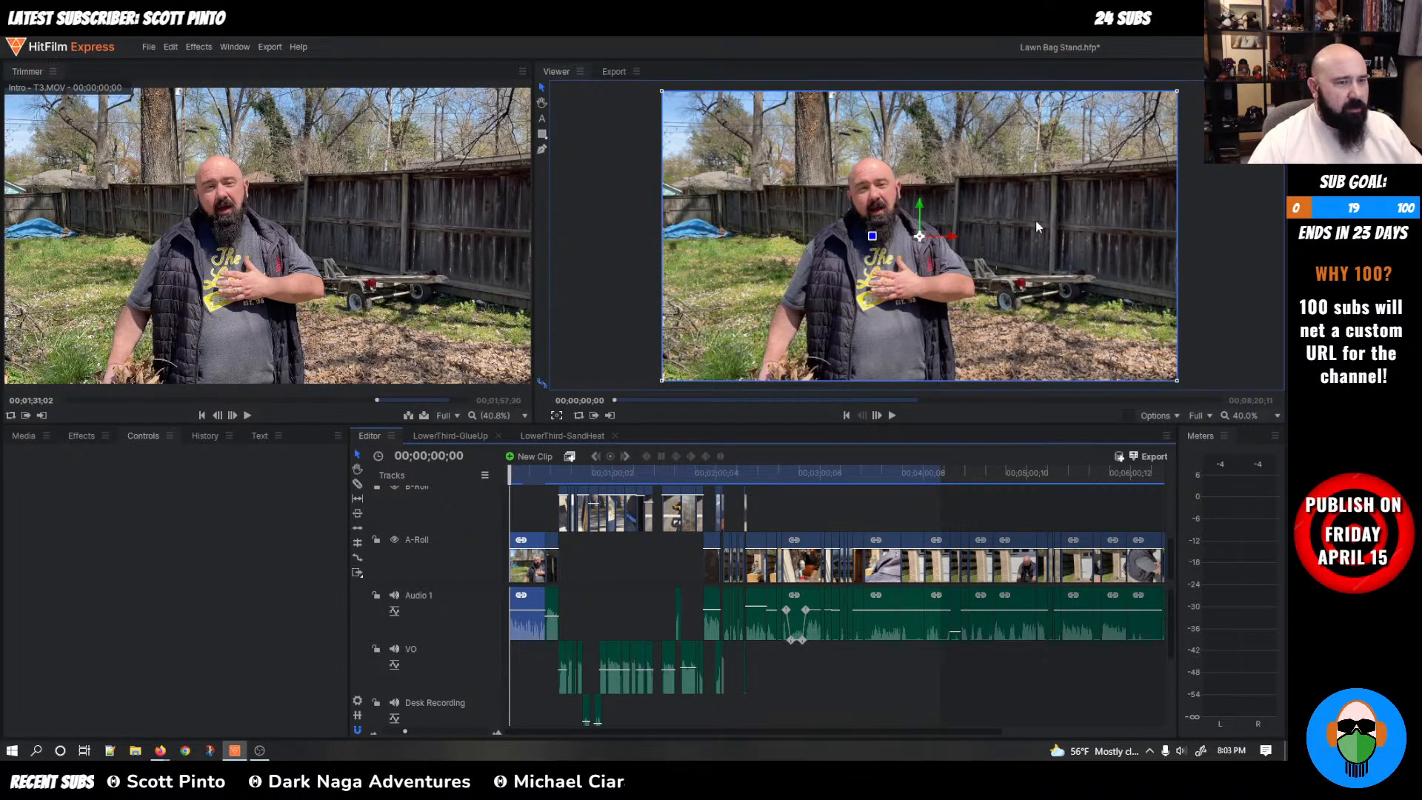
# Enlarge the opening A-Roll clip in the viewer so its edges extend past the frame, undoing the attempt to shrink it
pyautogui.moveTo(1180, 96); pyautogui.dragTo(1238, 62)
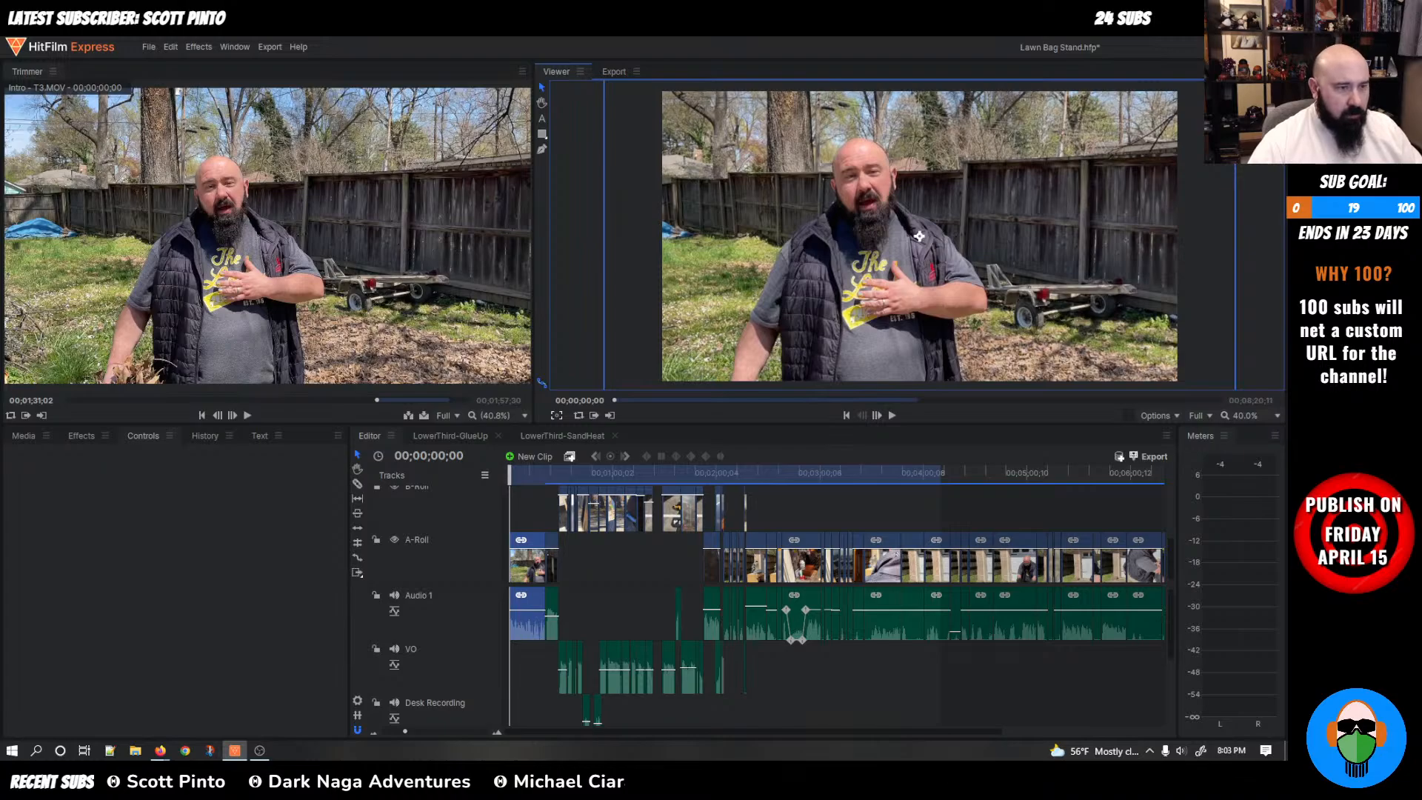
pyautogui.moveTo(1235, 79); pyautogui.dragTo(1081, 195)
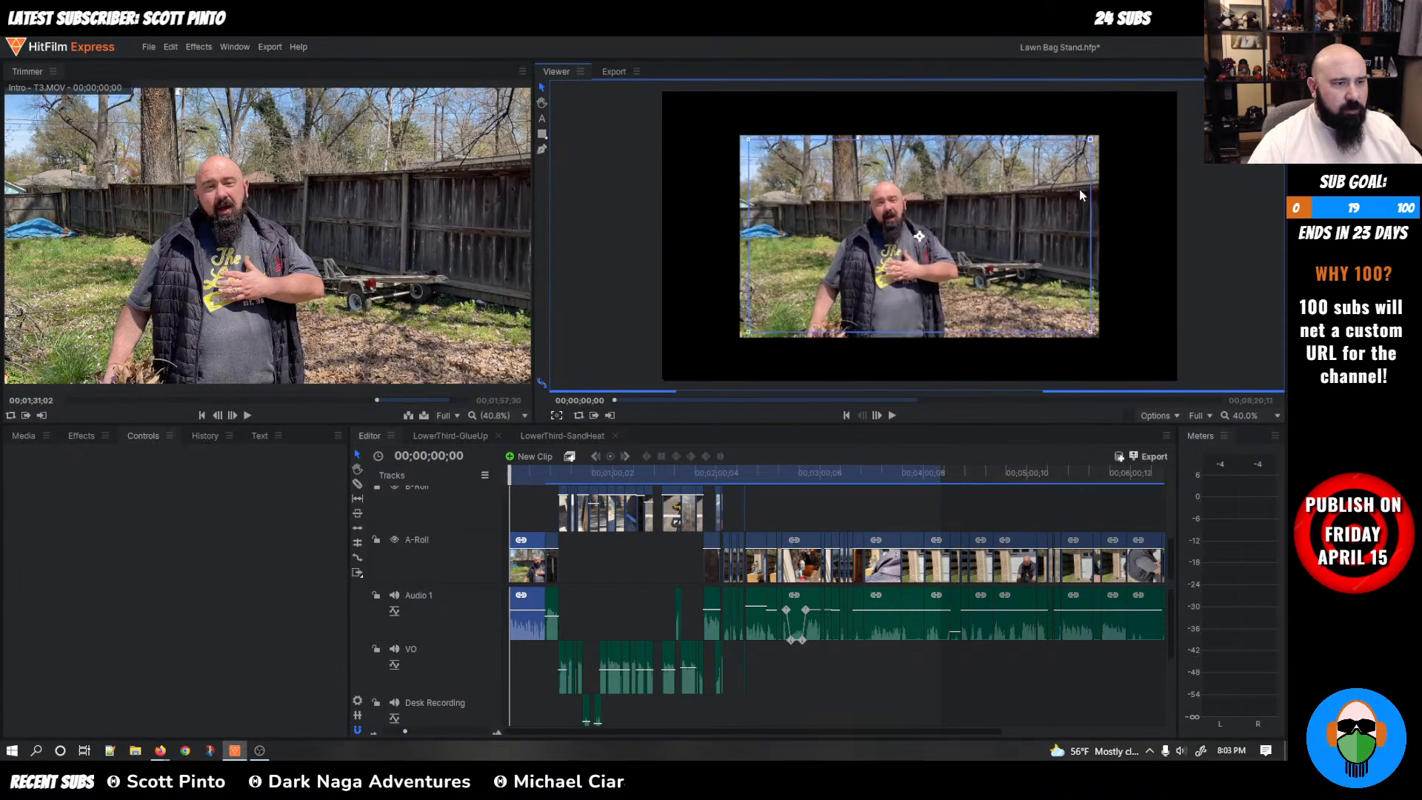
pyautogui.hotkey('ctrl', 'z')
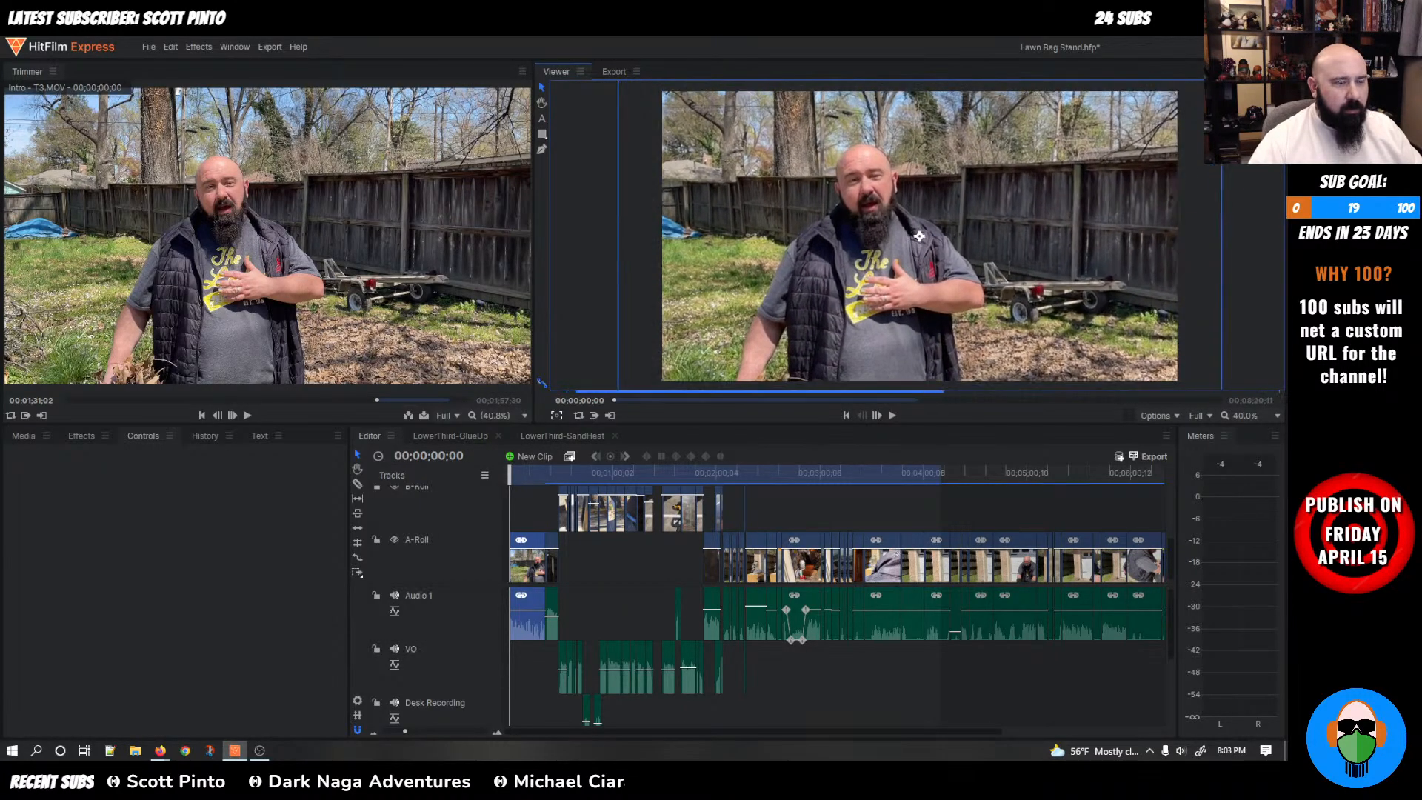
pyautogui.moveTo(1222, 67); pyautogui.dragTo(1251, 50)
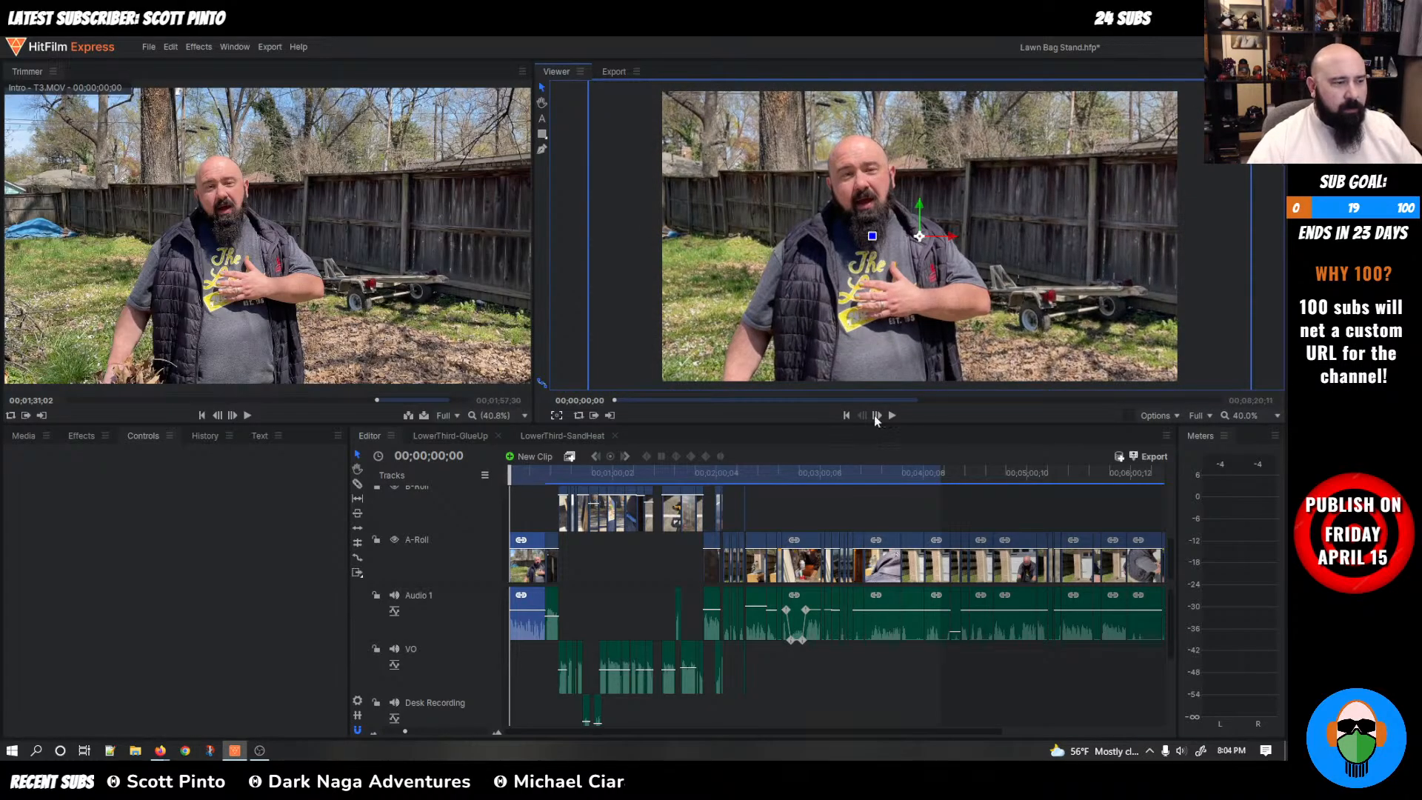
# Play back the edit from the start through the two opening A-Roll clips and into the measuring B-Roll shot
pyautogui.click(527, 506)
pyautogui.press('space')
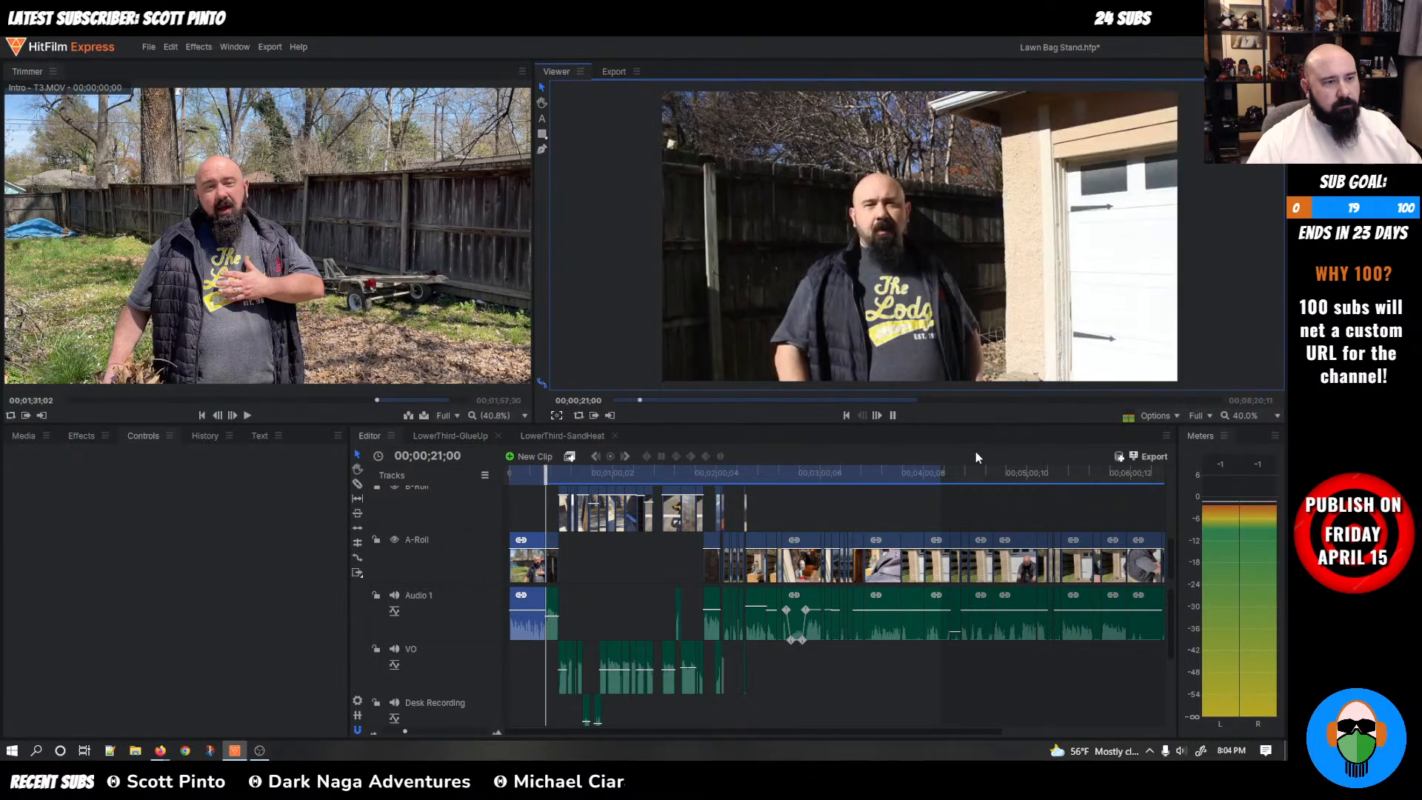
pyautogui.press('space')
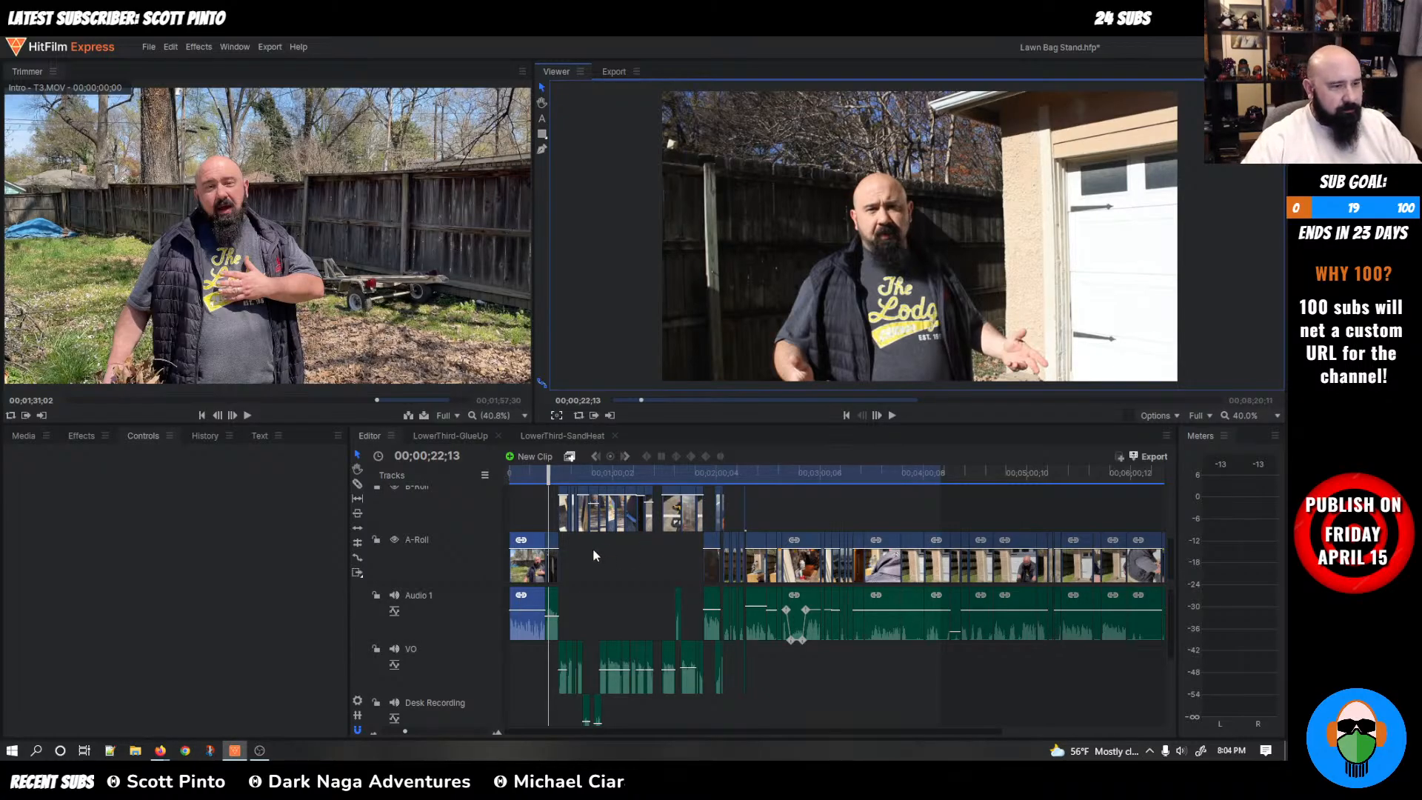
pyautogui.press('space')
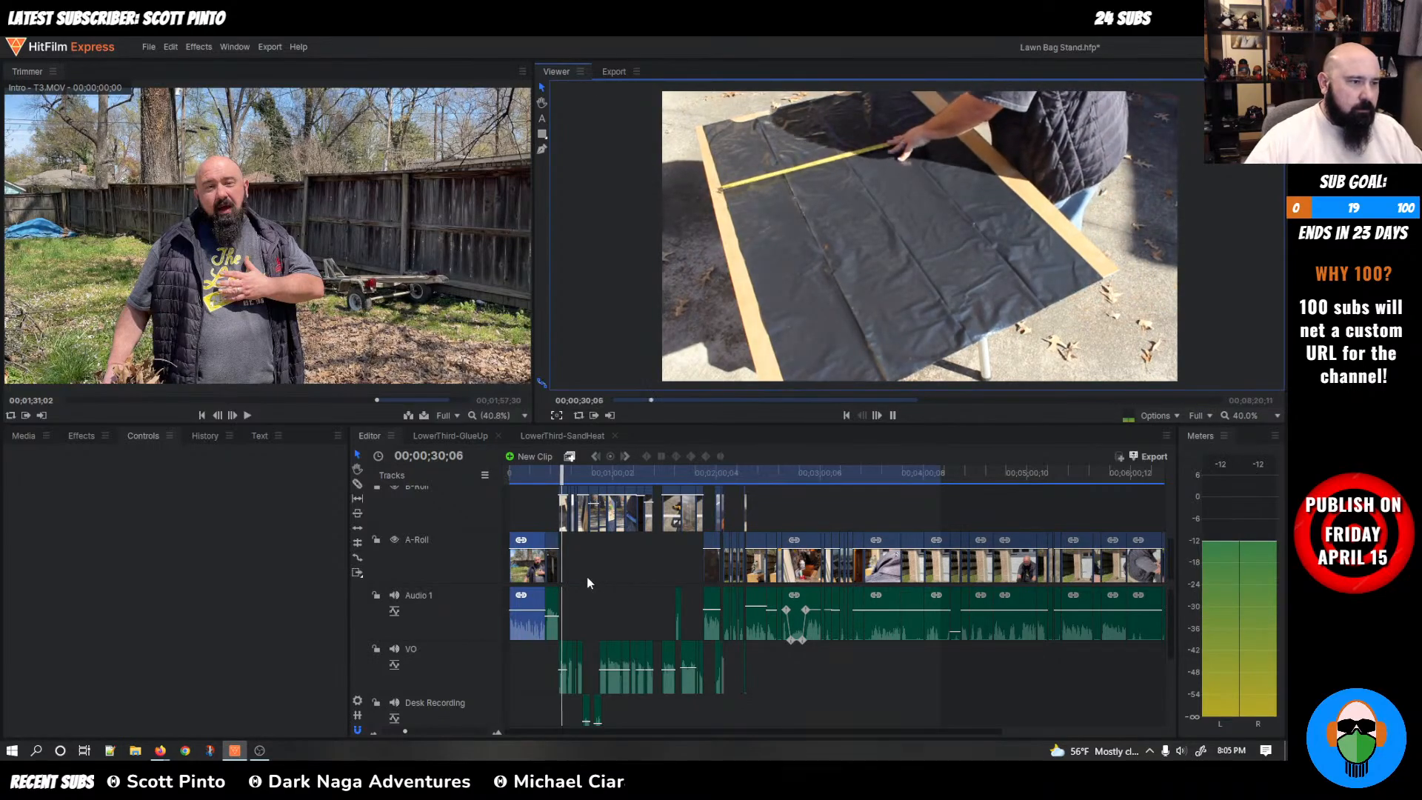
# Select the MVI_2825.MOV measuring clip and replay the edit from the end of the intro through the following B-Roll
pyautogui.click(562, 513)
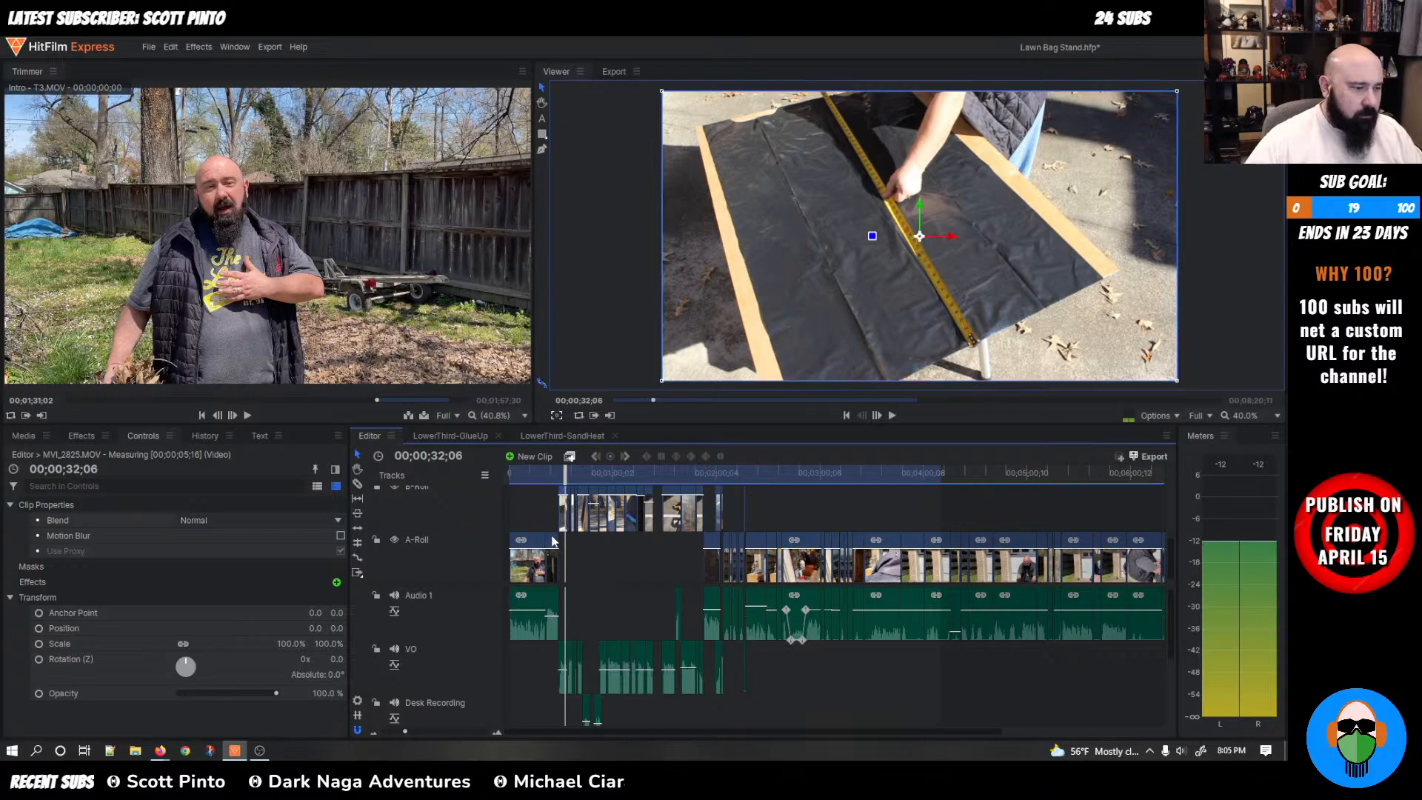
pyautogui.scroll(3, 552, 541)
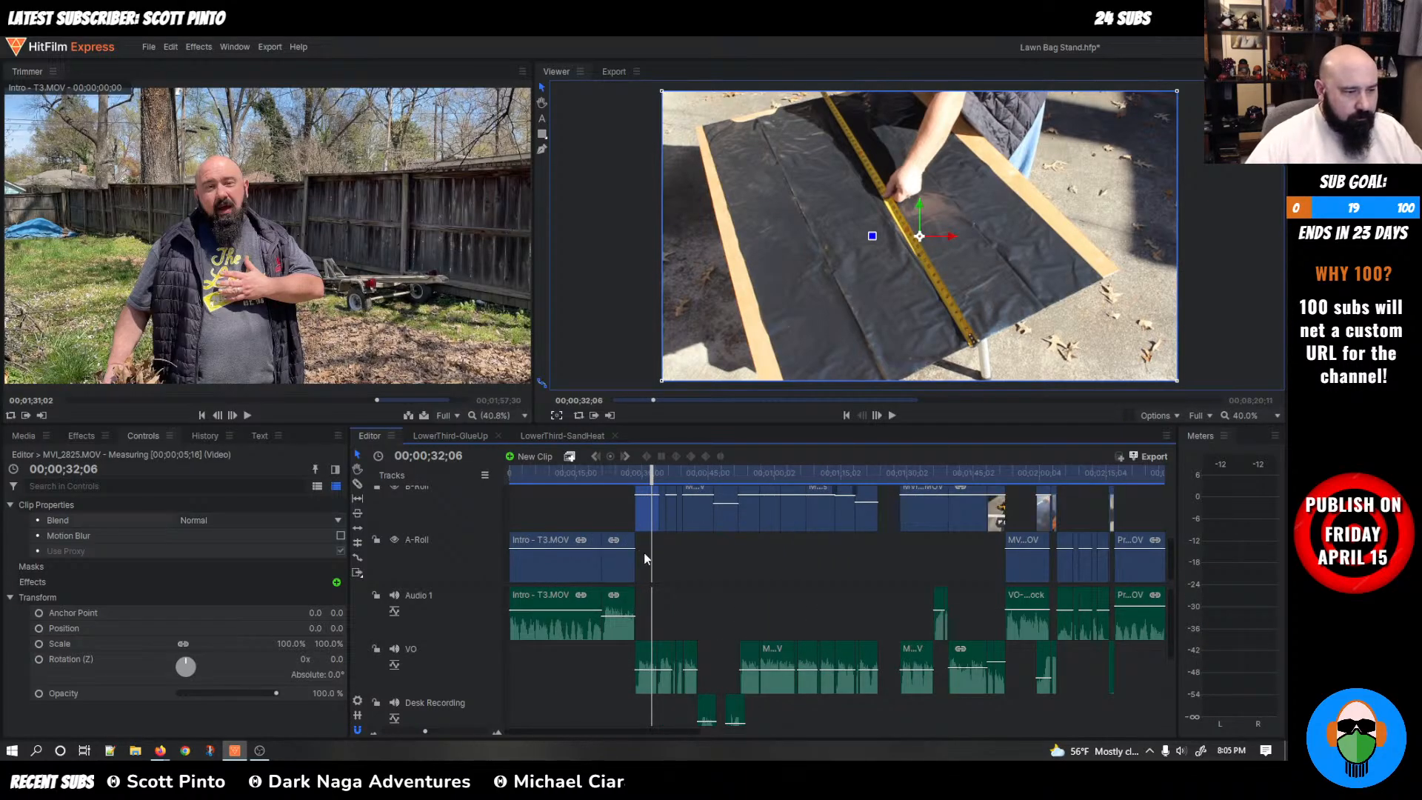
pyautogui.moveTo(650, 478); pyautogui.dragTo(617, 477)
pyautogui.press('space')
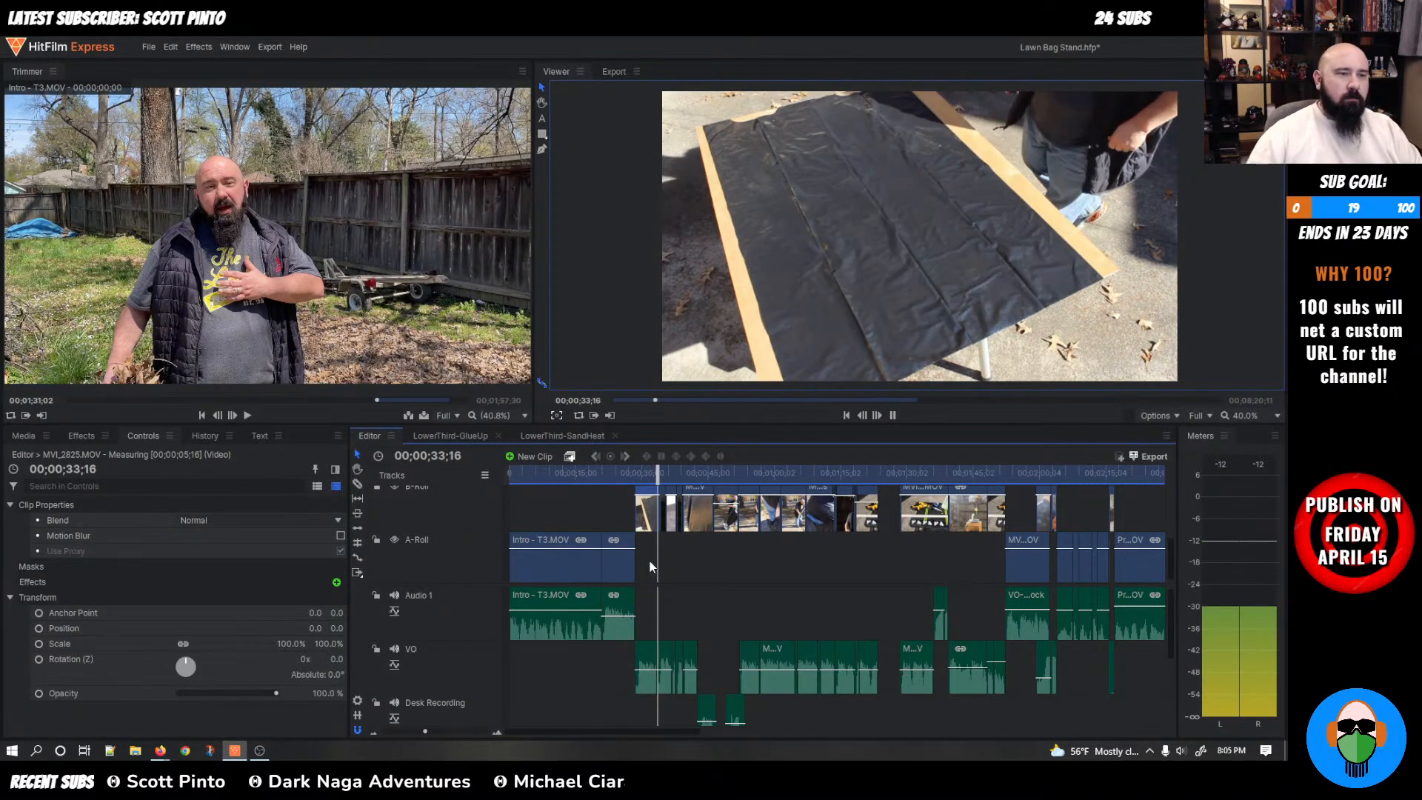
pyautogui.press('space')
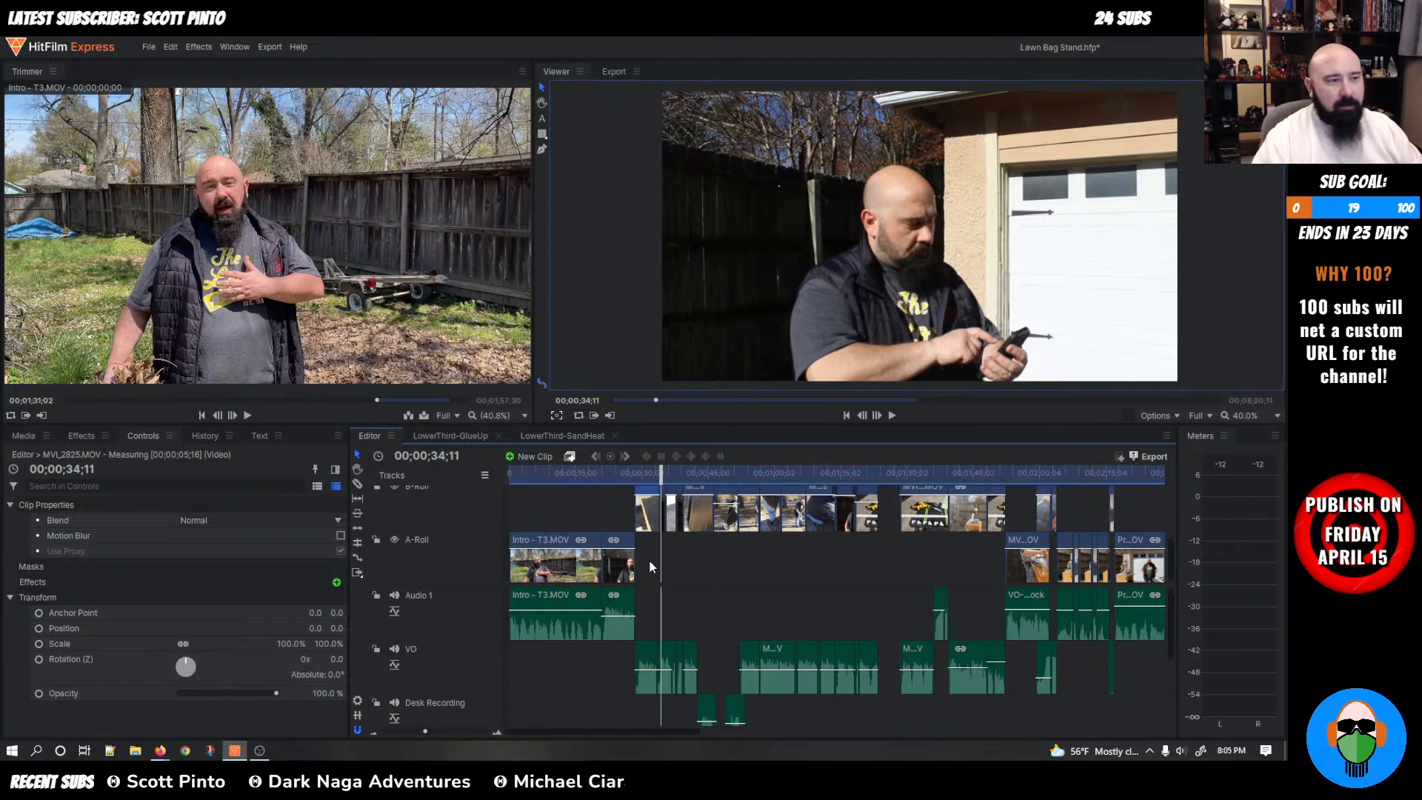
pyautogui.press('space')
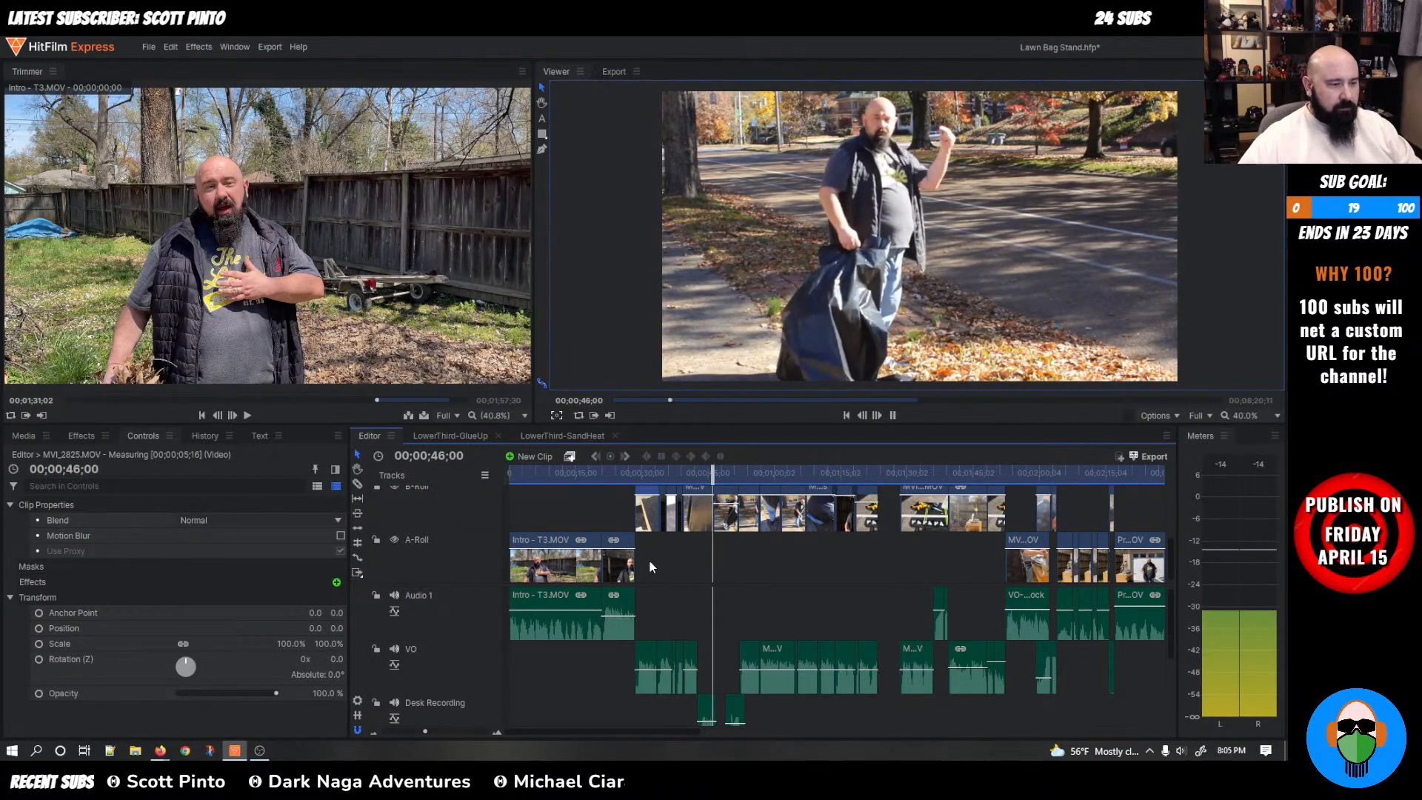
# Replay the edit from the measuring shot at about 00;00;33;03 through the shot of tools and PVC parts
pyautogui.moveTo(713, 473); pyautogui.dragTo(655, 469)
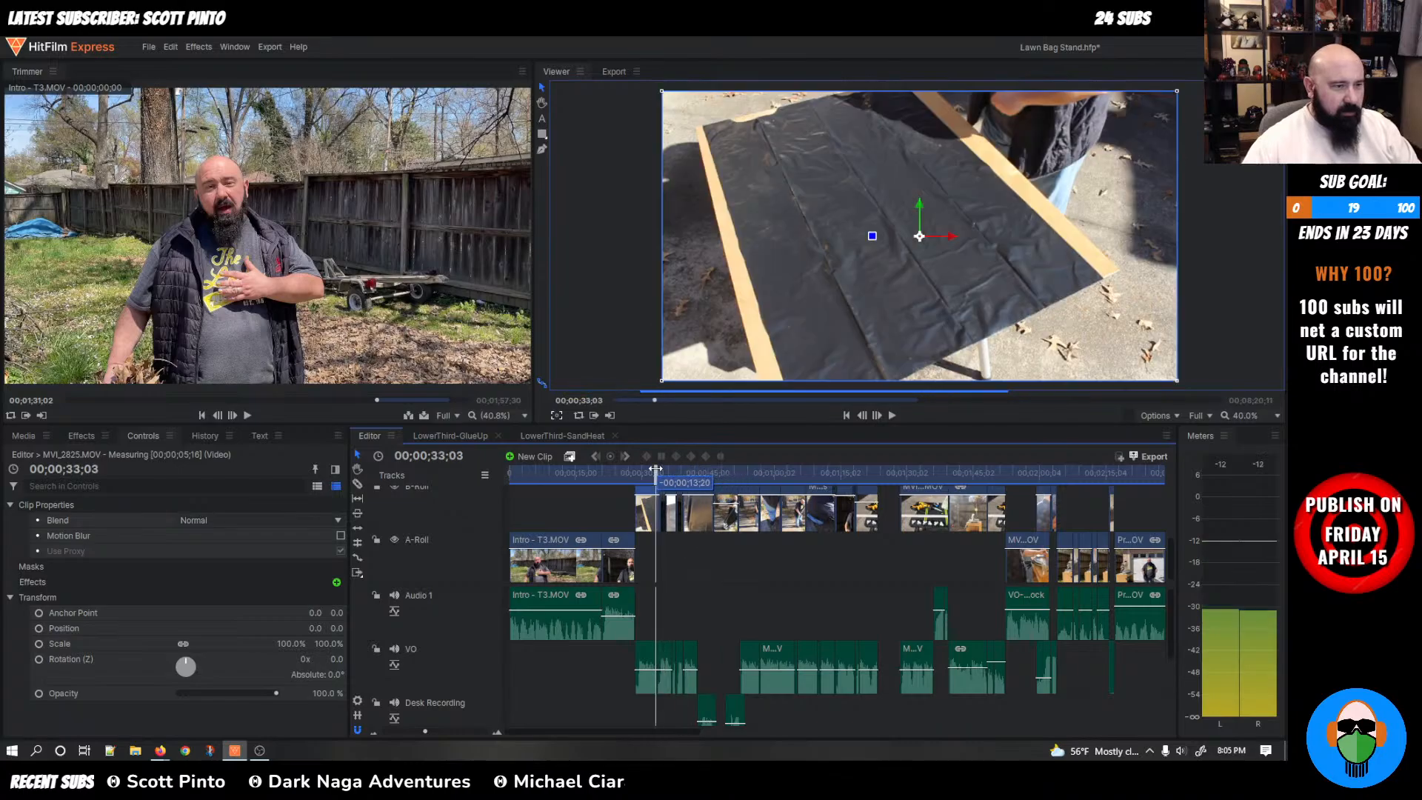
pyautogui.press('space')
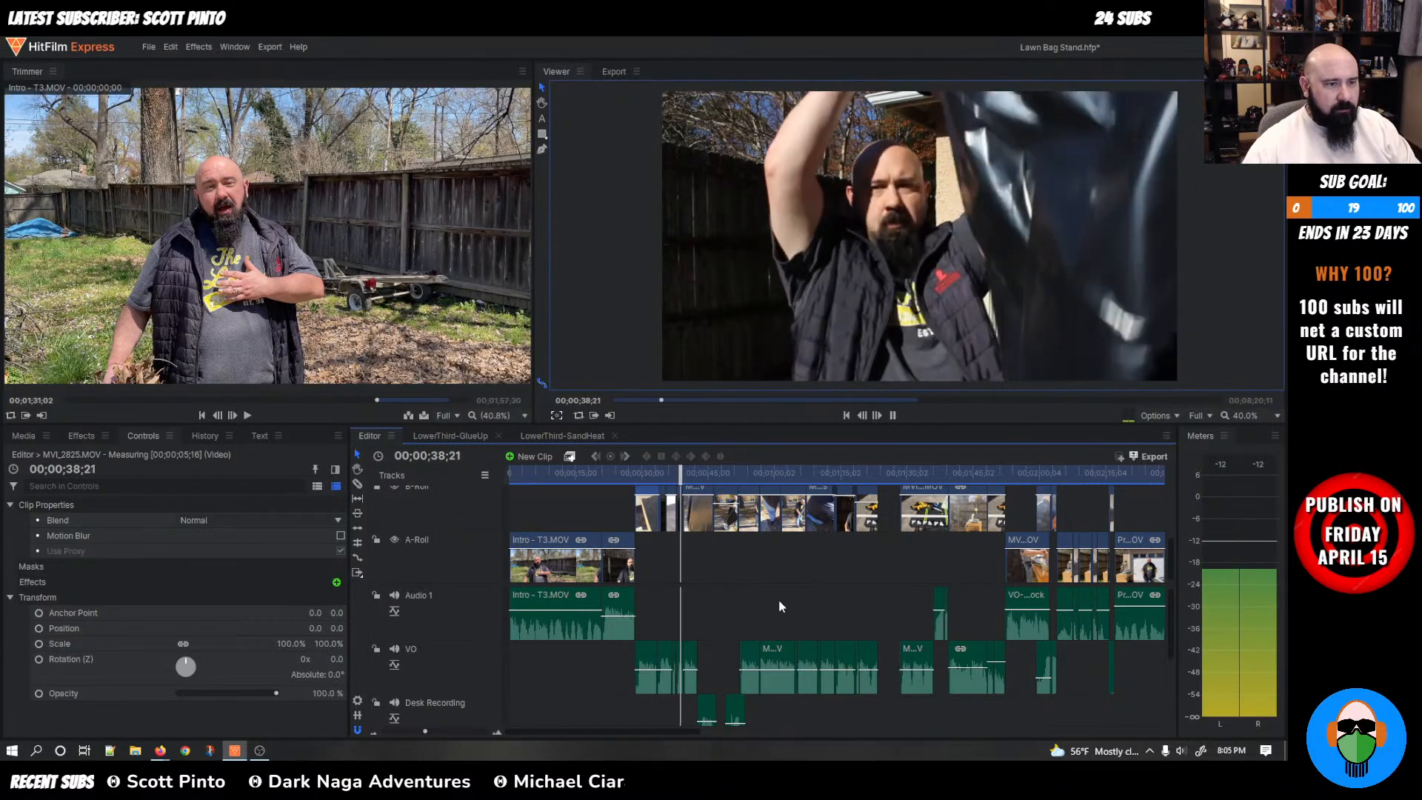
pyautogui.press('space')
pyautogui.press('space')
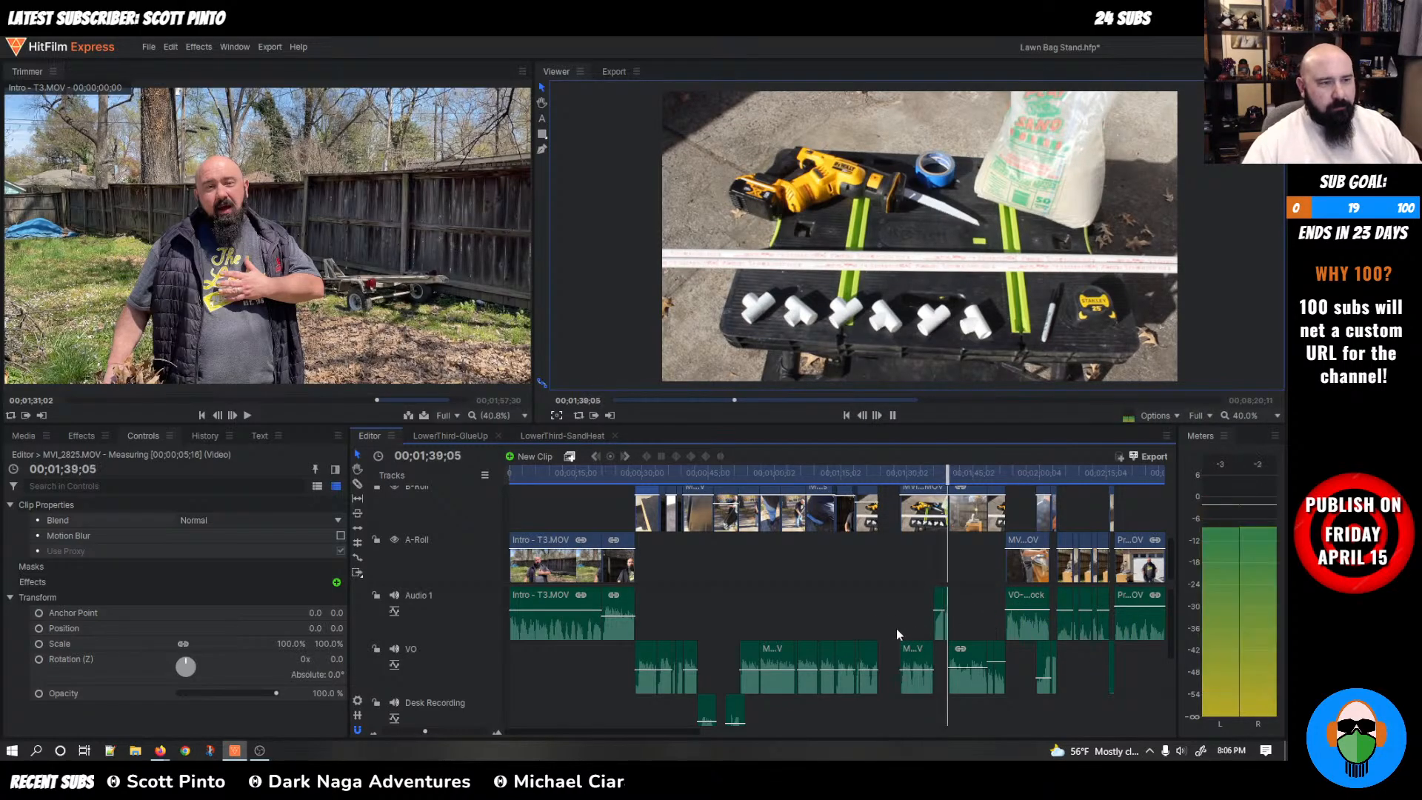
pyautogui.press('space')
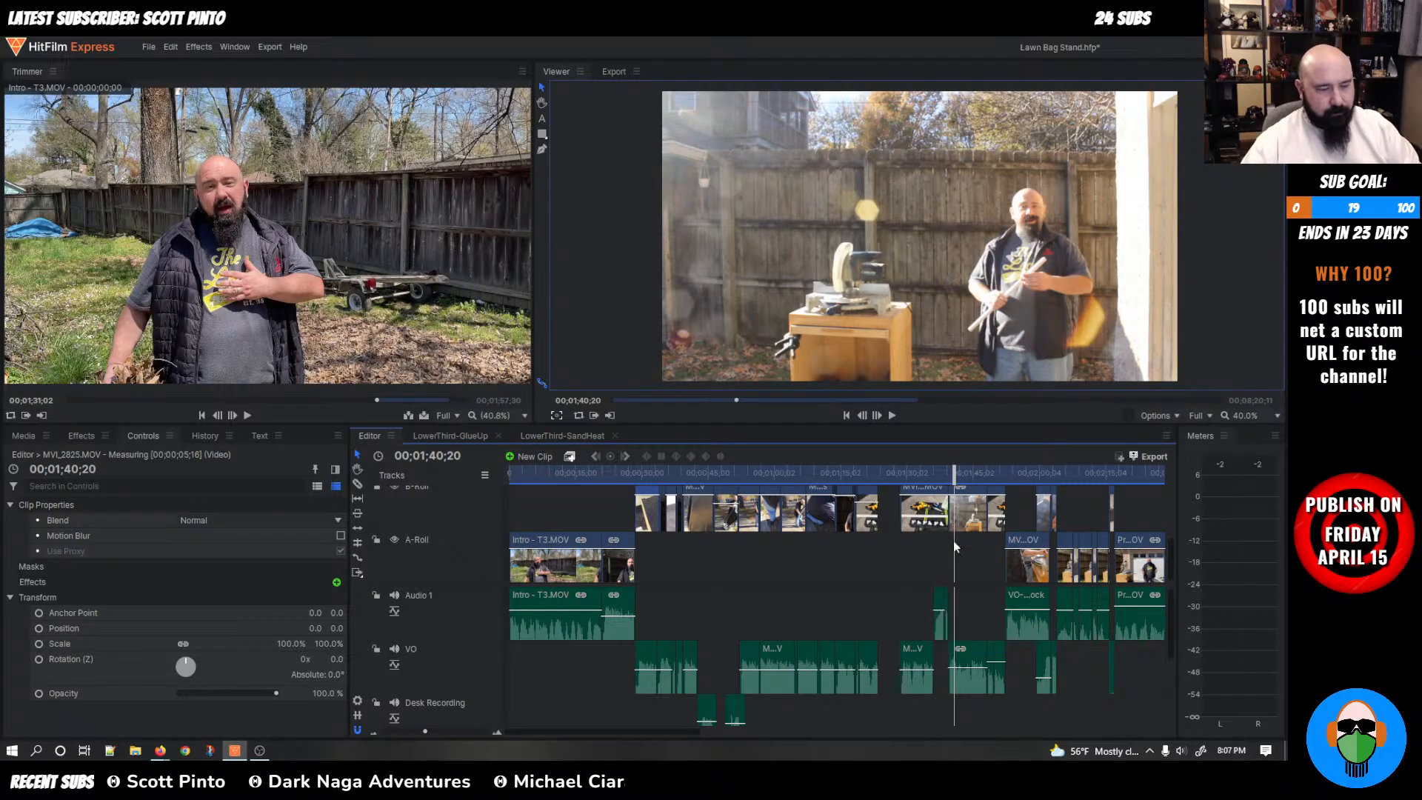
# Review the edit from the tools shot at about 00;01;21;16 to the parts clip at about 00;02;07;10
pyautogui.moveTo(949, 472); pyautogui.dragTo(869, 511)
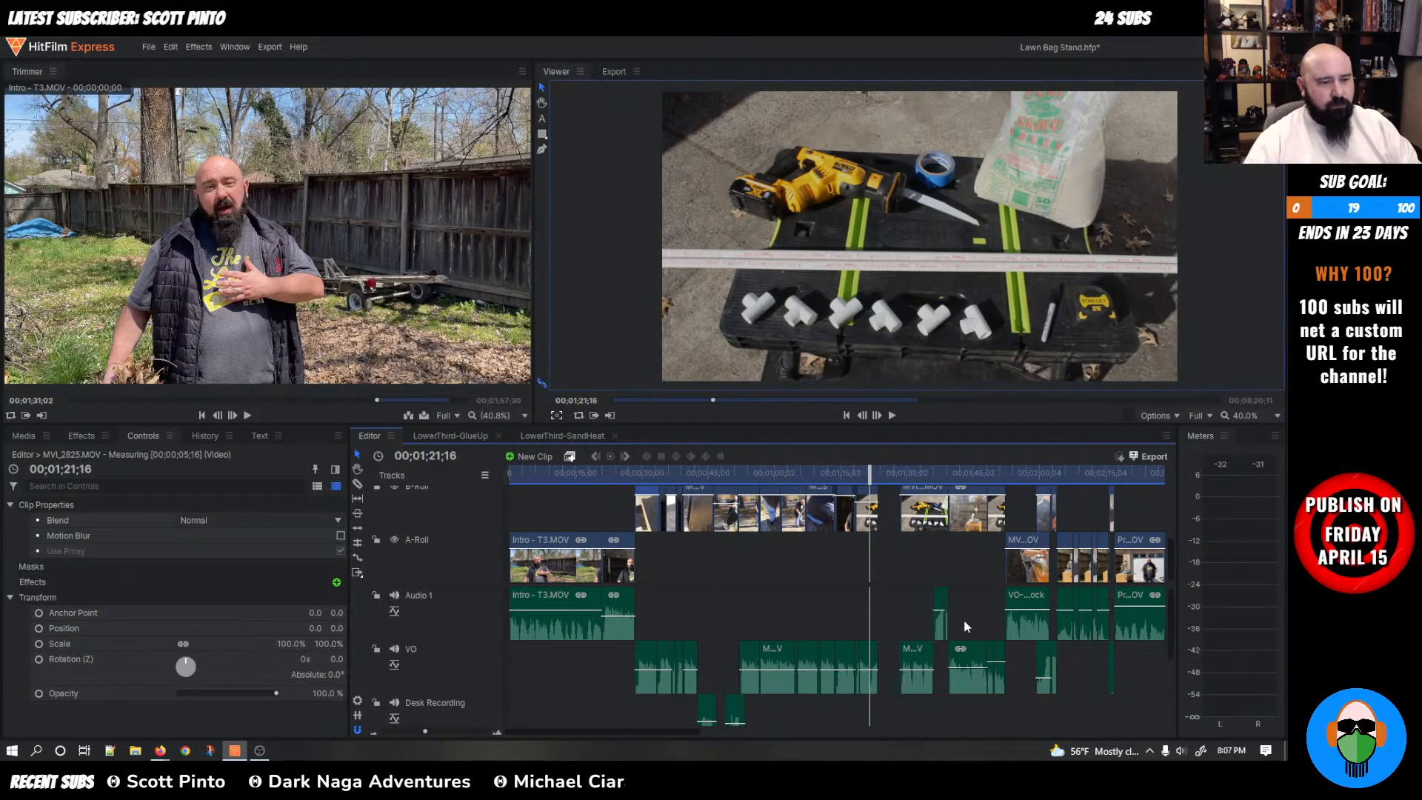
pyautogui.press('space')
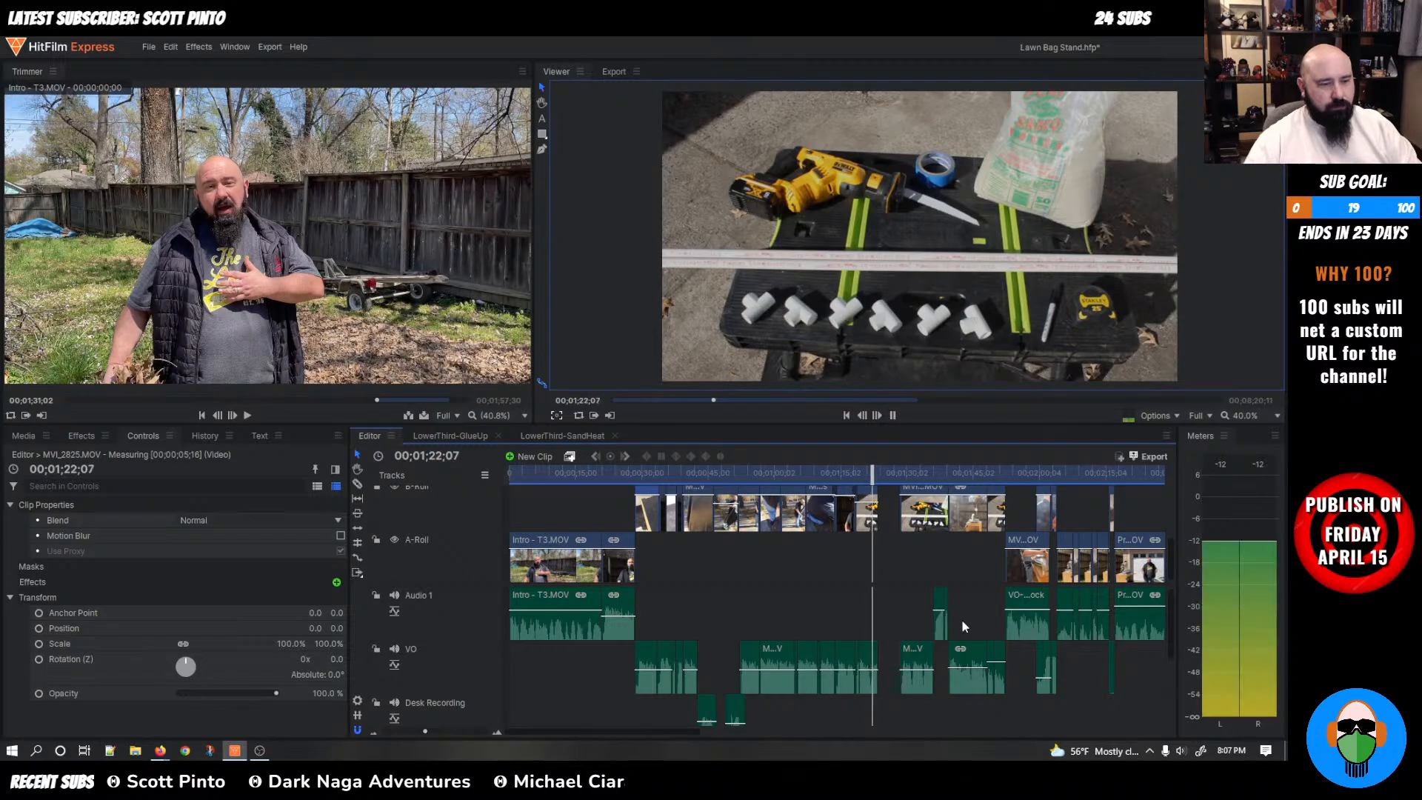
pyautogui.moveTo(875, 474); pyautogui.dragTo(942, 477)
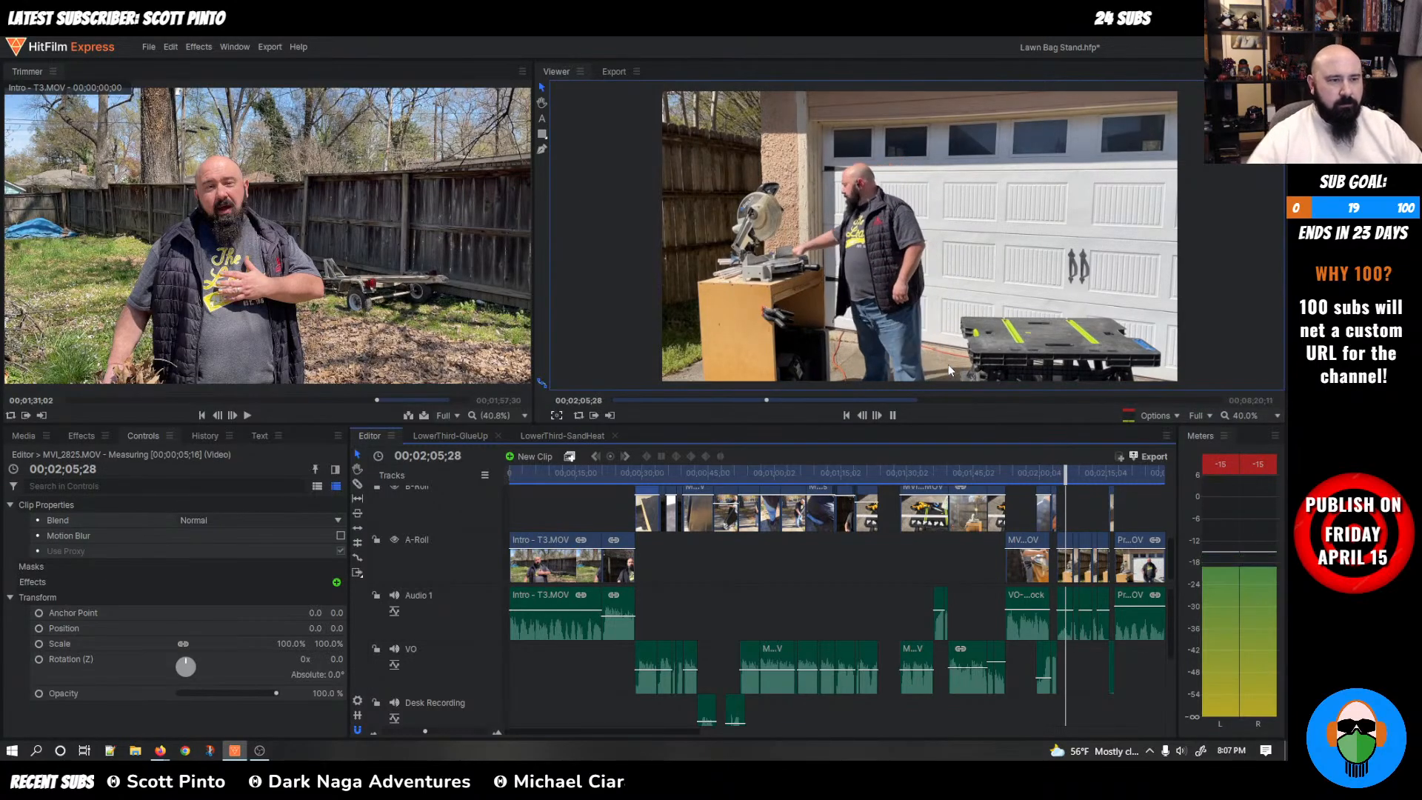
pyautogui.press('space')
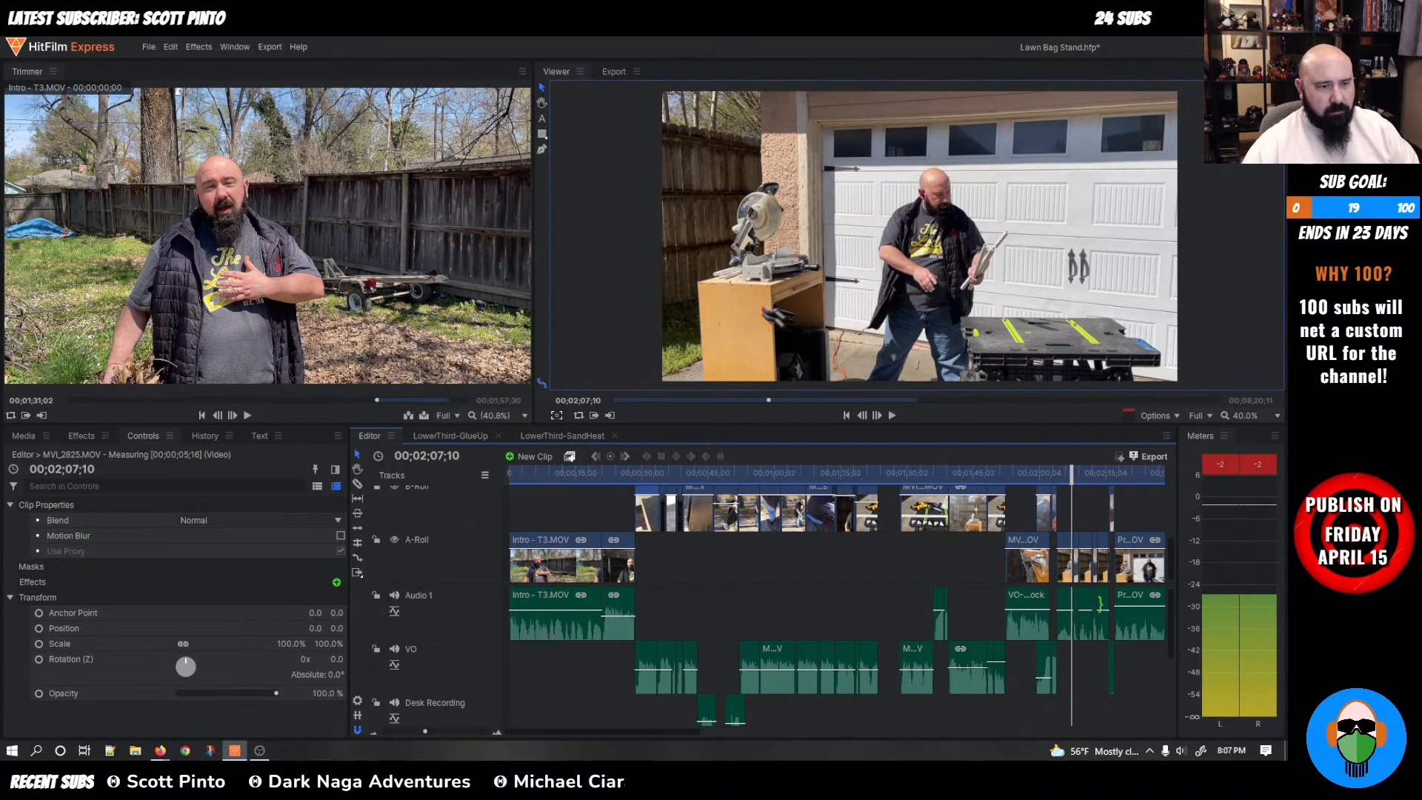
# Raise the audio level of the first "Parts - upper, lower, legs.MOV" clip to 12 dB and replay it
pyautogui.scroll(5, 1006, 639)
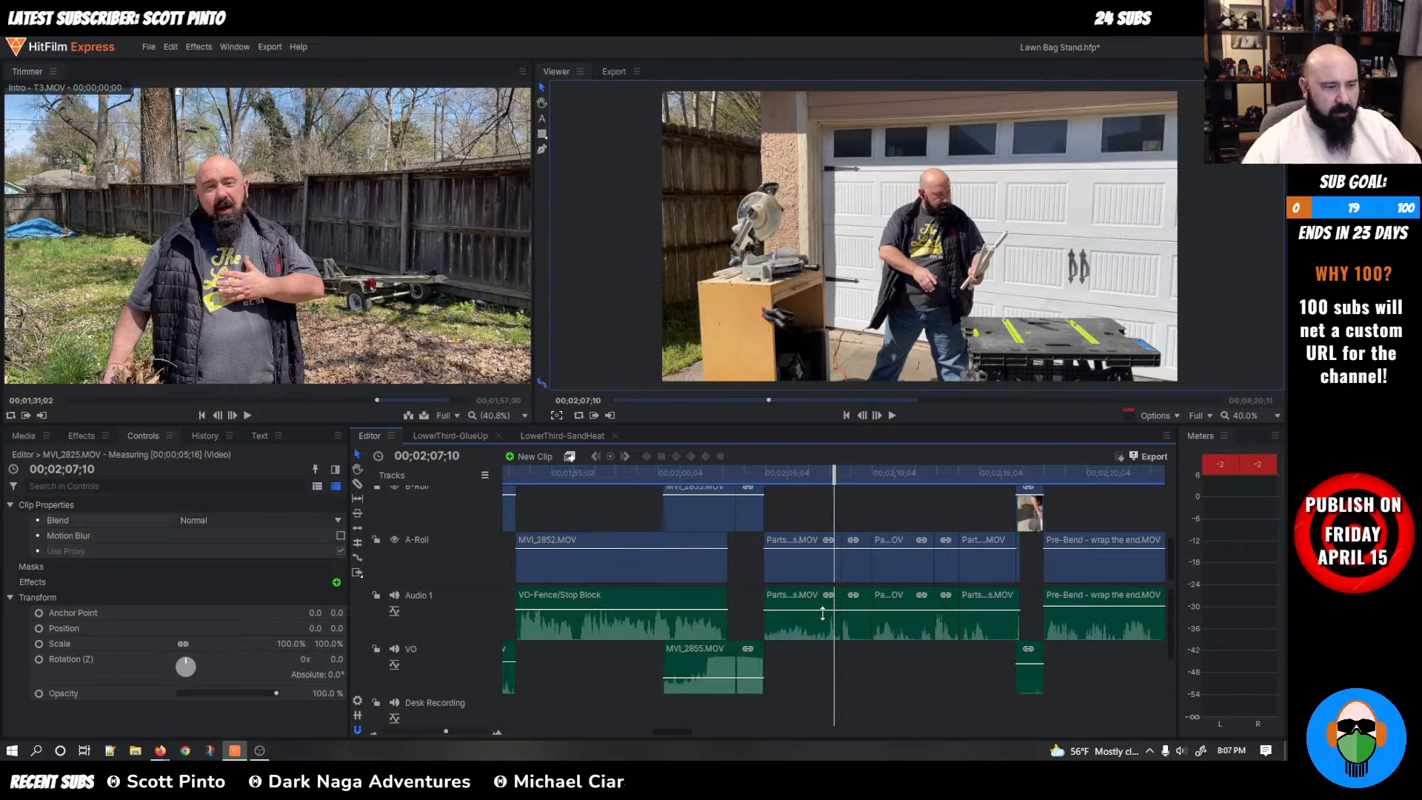
pyautogui.moveTo(822, 614); pyautogui.dragTo(813, 606)
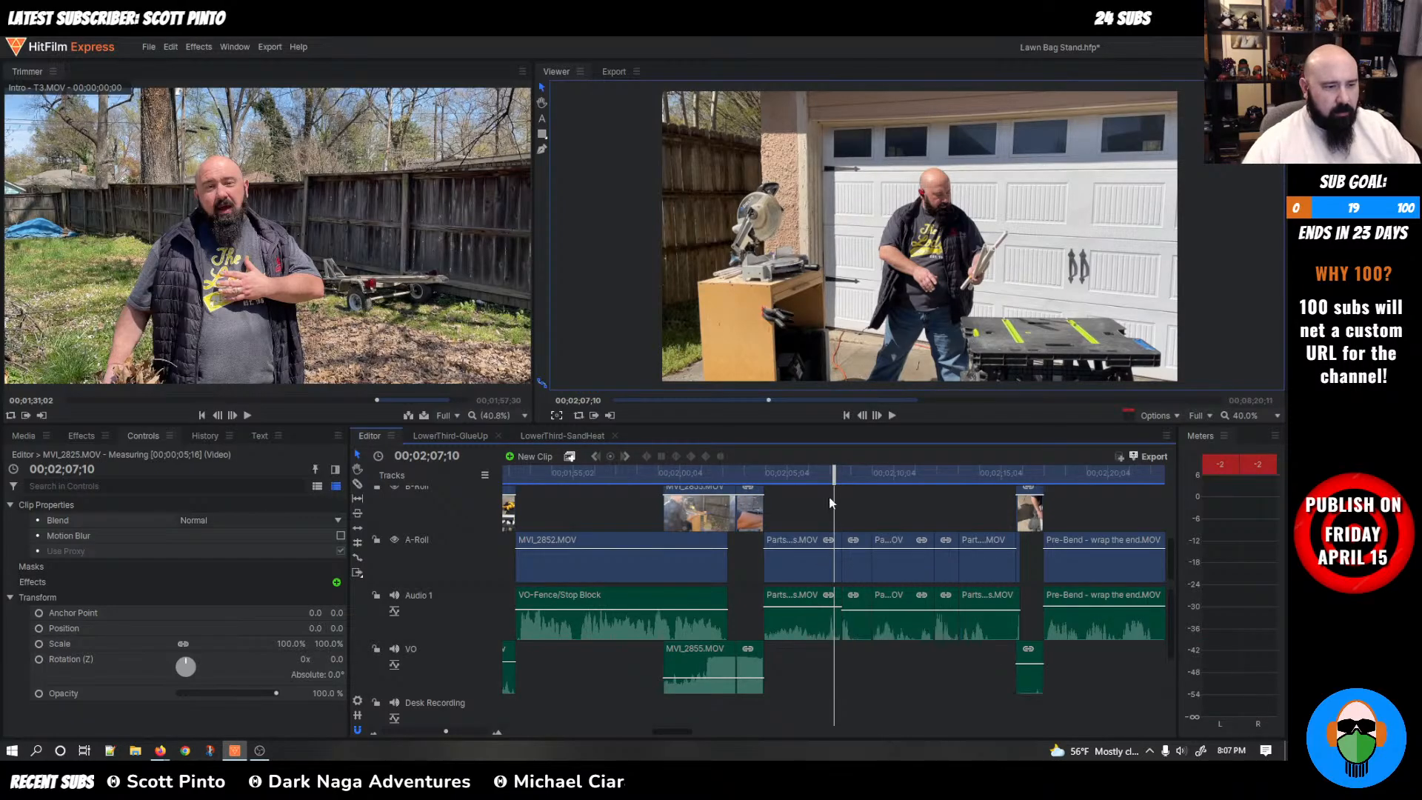
pyautogui.moveTo(834, 471); pyautogui.dragTo(755, 469)
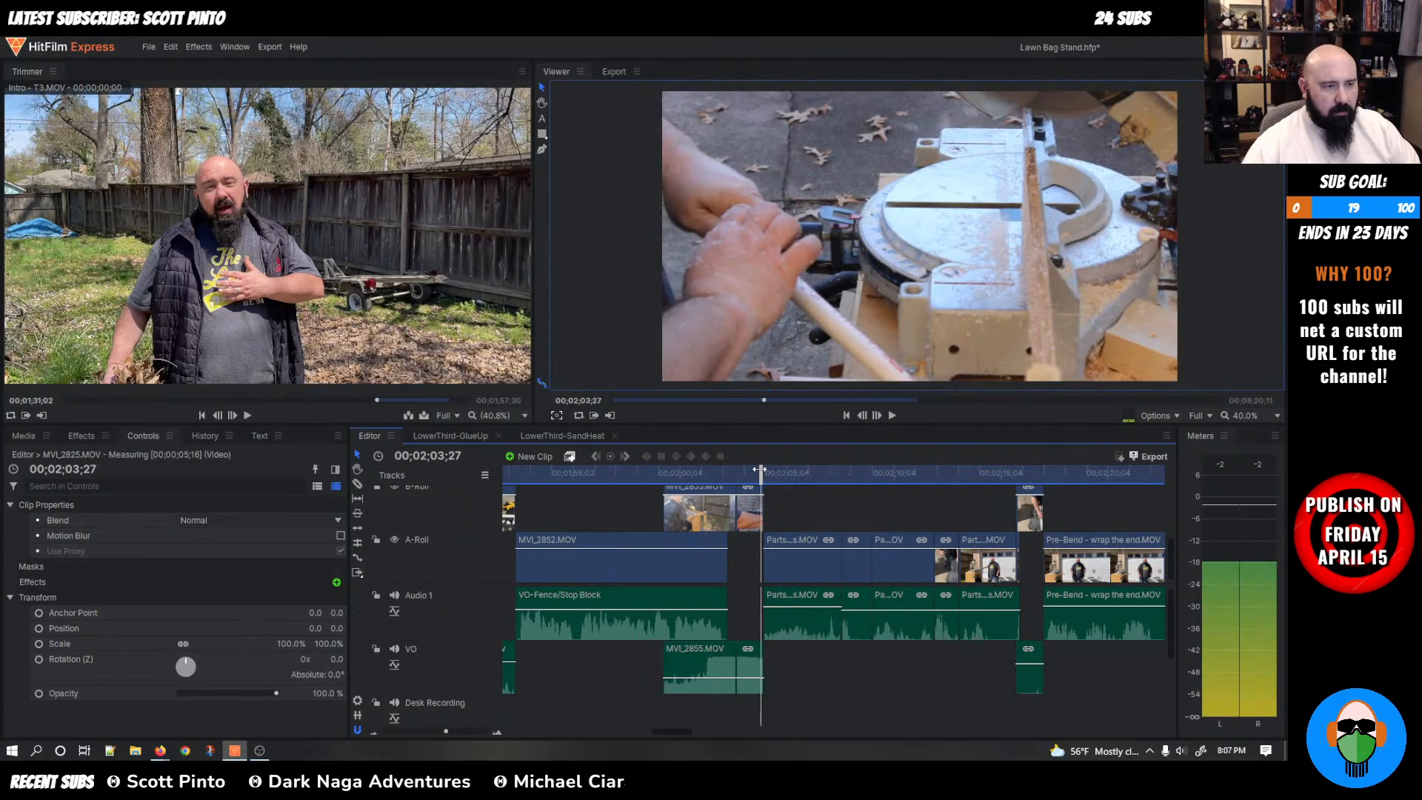
pyautogui.press('space')
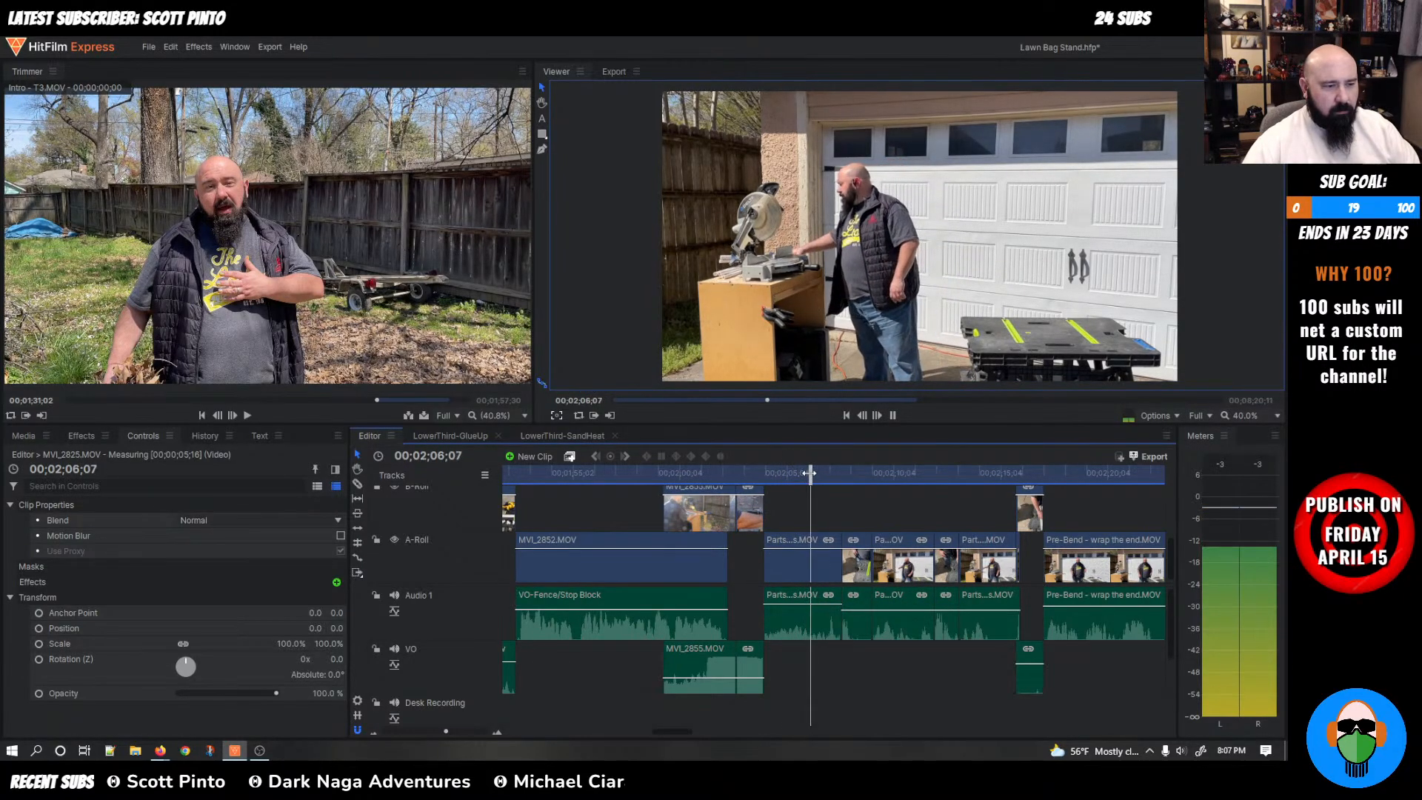
# Find the cut point in the first "Parts - upper, lower, legs.MOV" clip and slice its video and audio at 00;02;04;21
pyautogui.moveTo(810, 473); pyautogui.dragTo(748, 474)
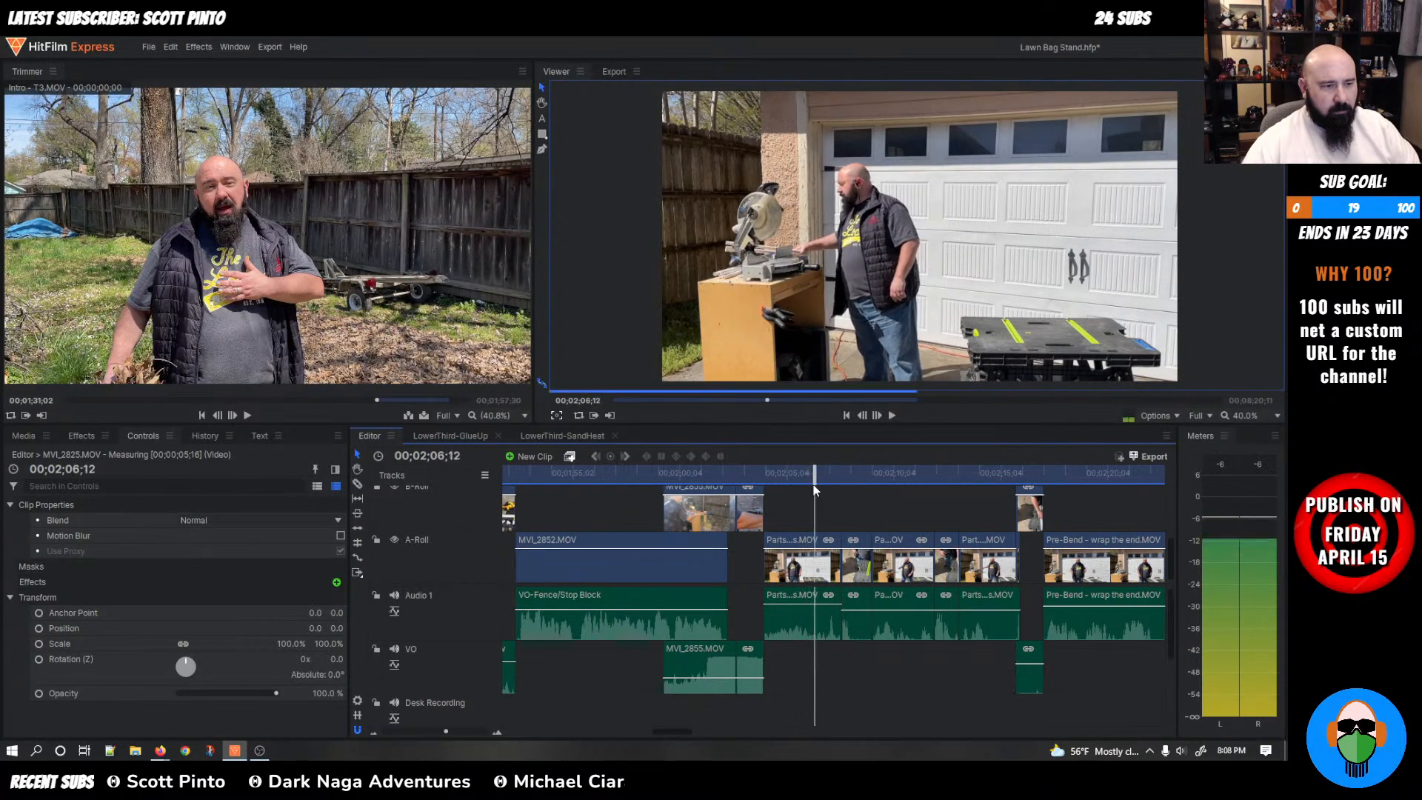
pyautogui.moveTo(809, 473); pyautogui.dragTo(765, 474)
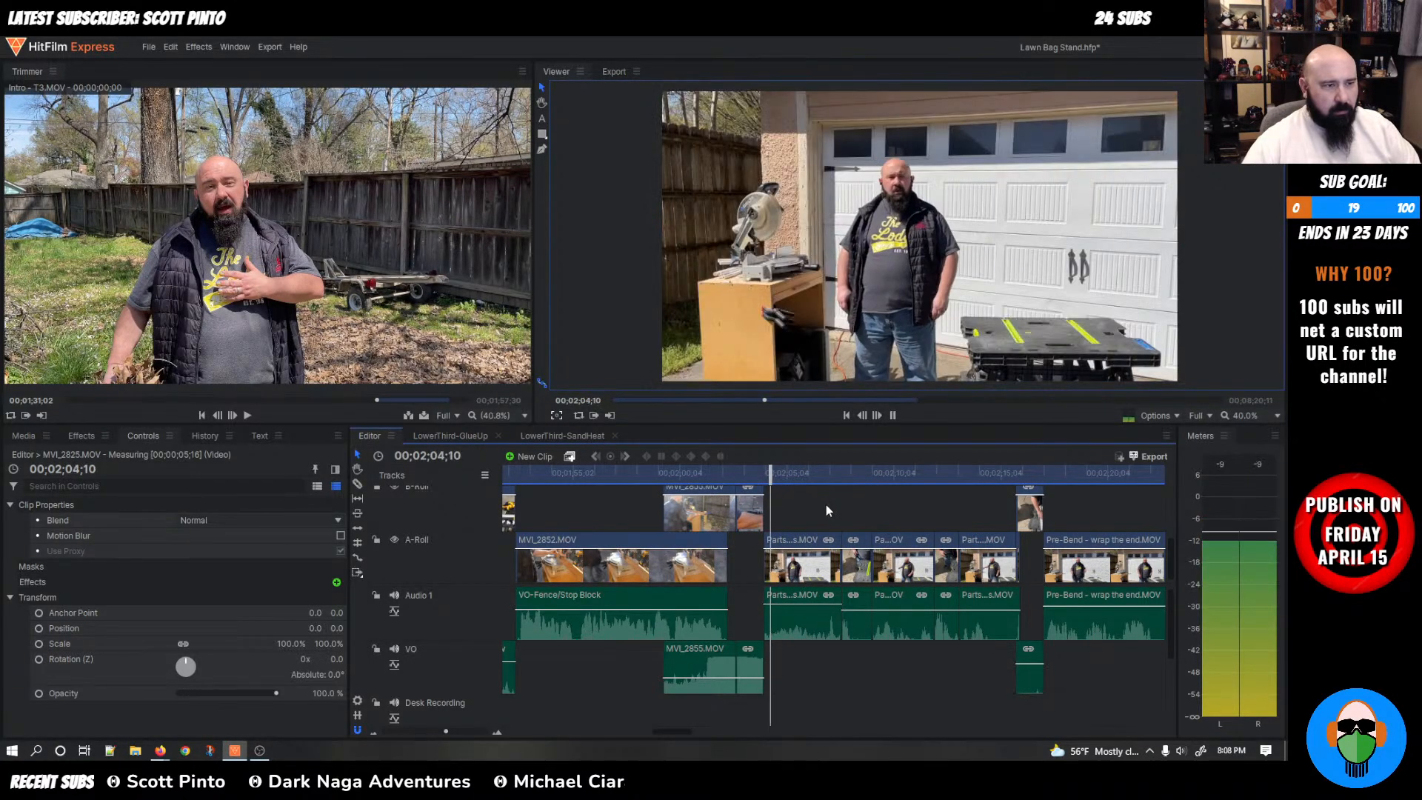
pyautogui.press('space')
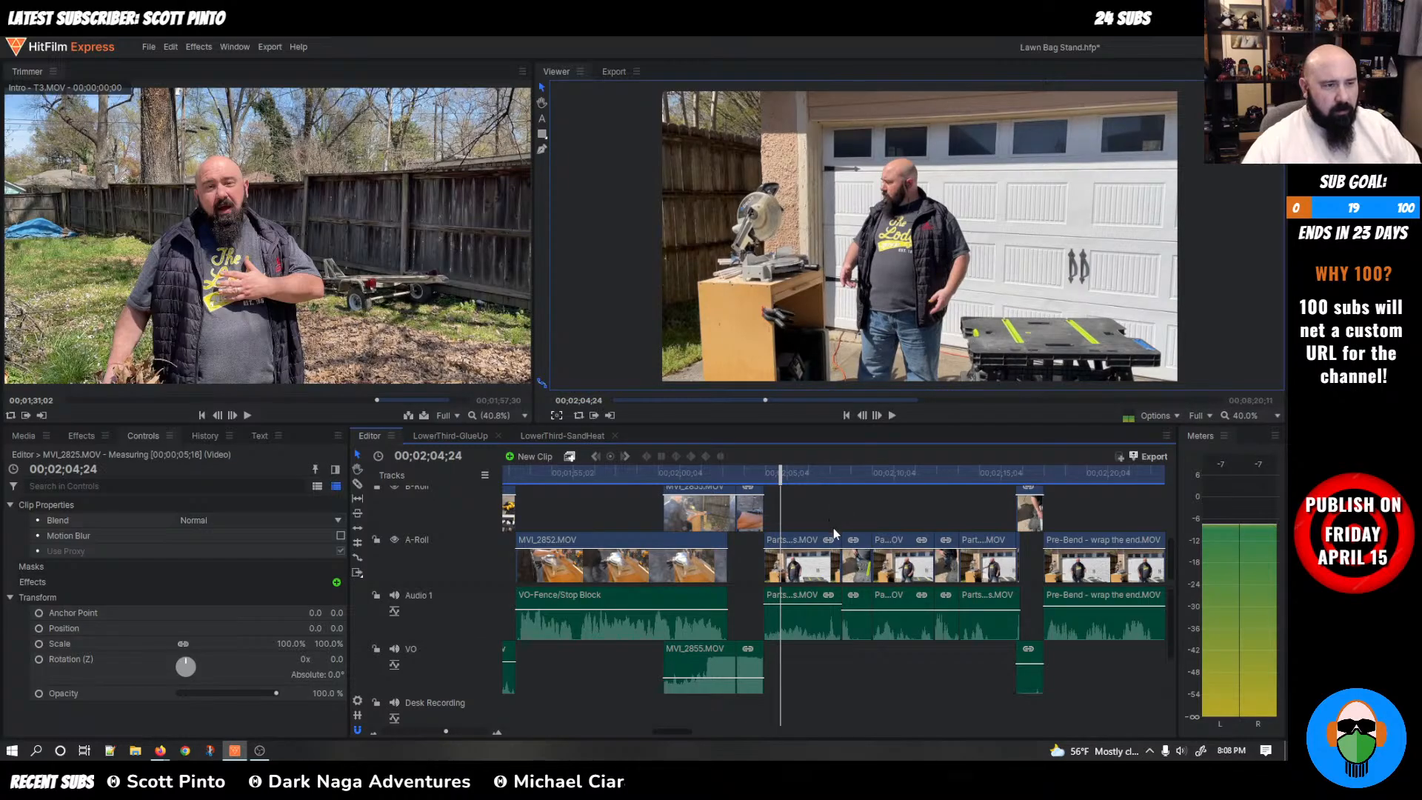
pyautogui.press('space')
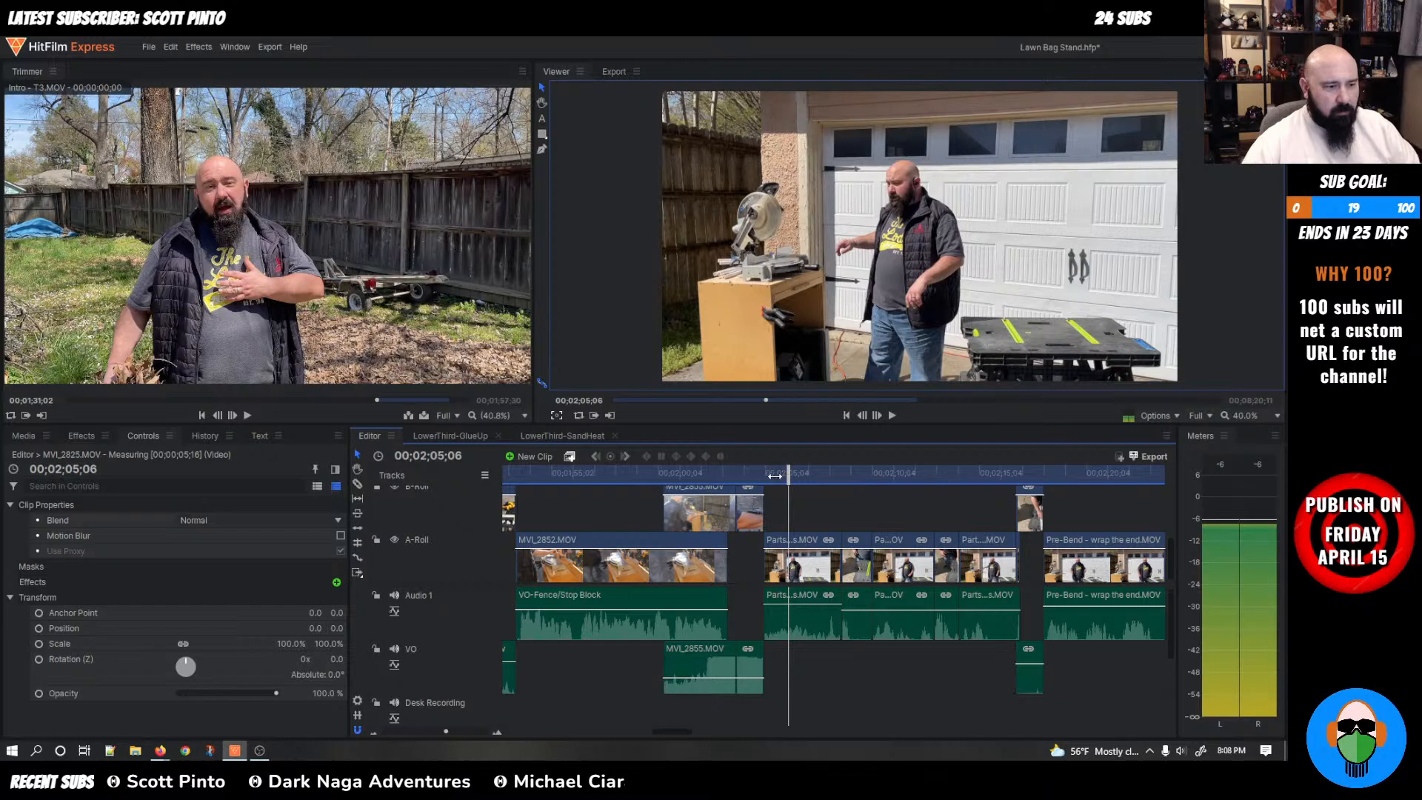
pyautogui.scroll(5, 789, 593)
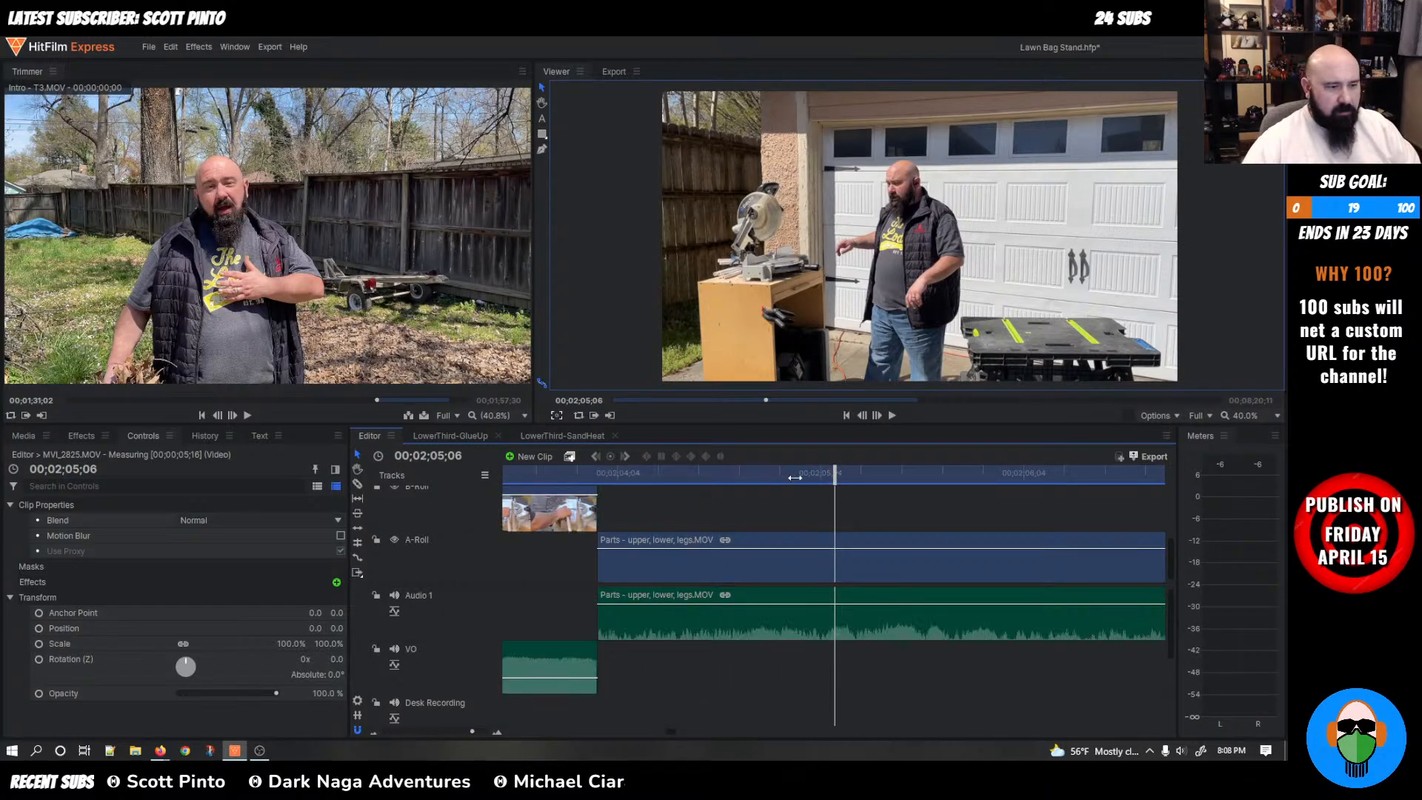
pyautogui.moveTo(795, 478); pyautogui.dragTo(647, 483)
pyautogui.press('space')
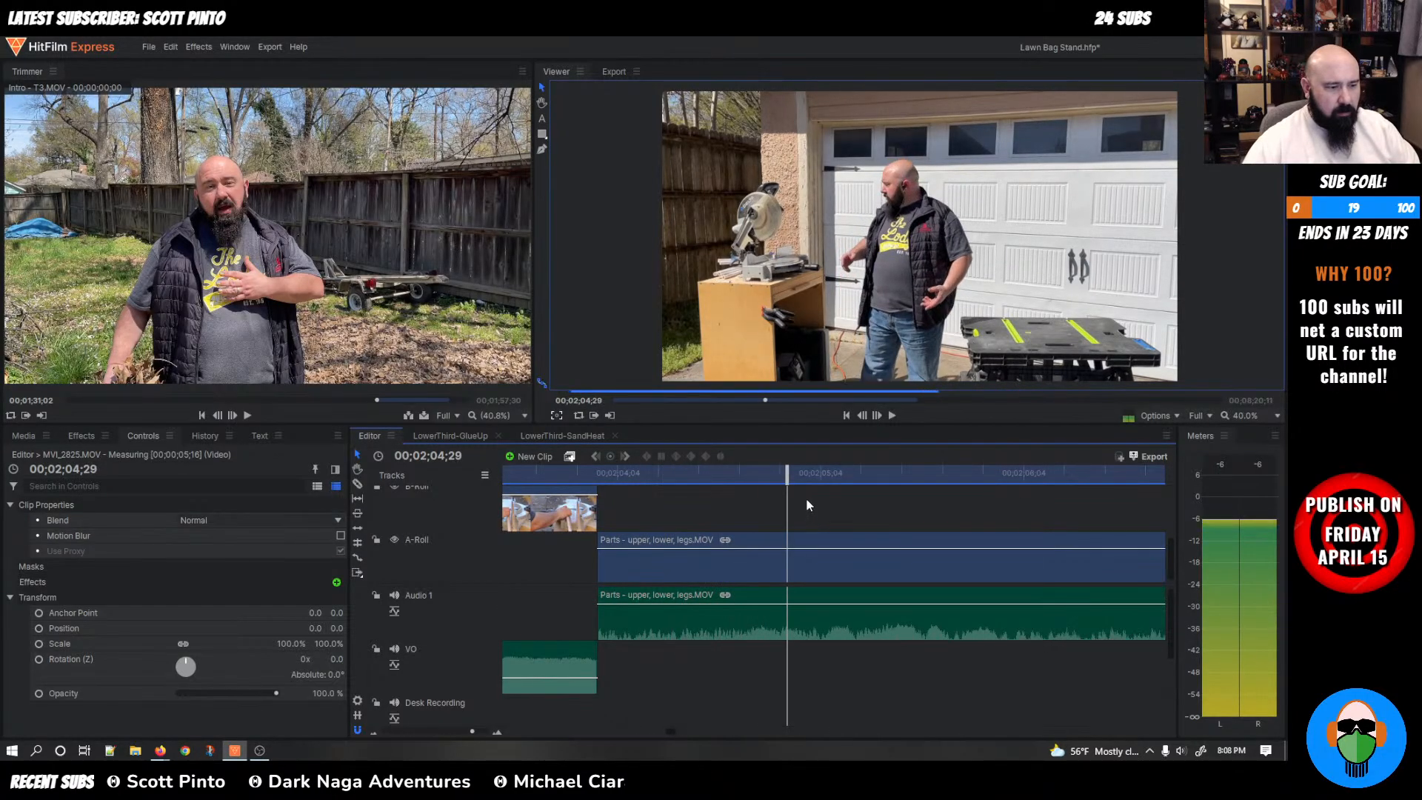
pyautogui.moveTo(788, 479); pyautogui.dragTo(736, 468)
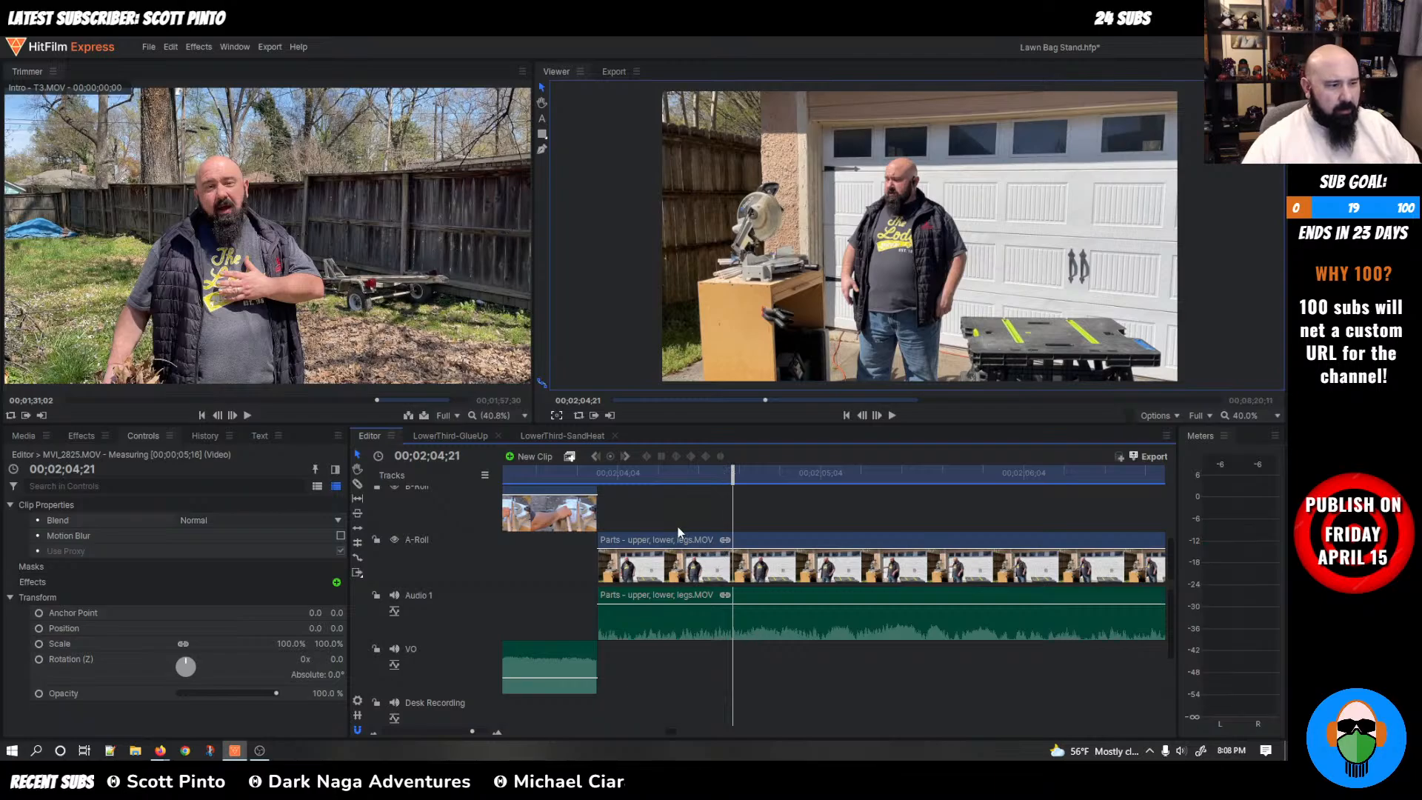
pyautogui.click(735, 570)
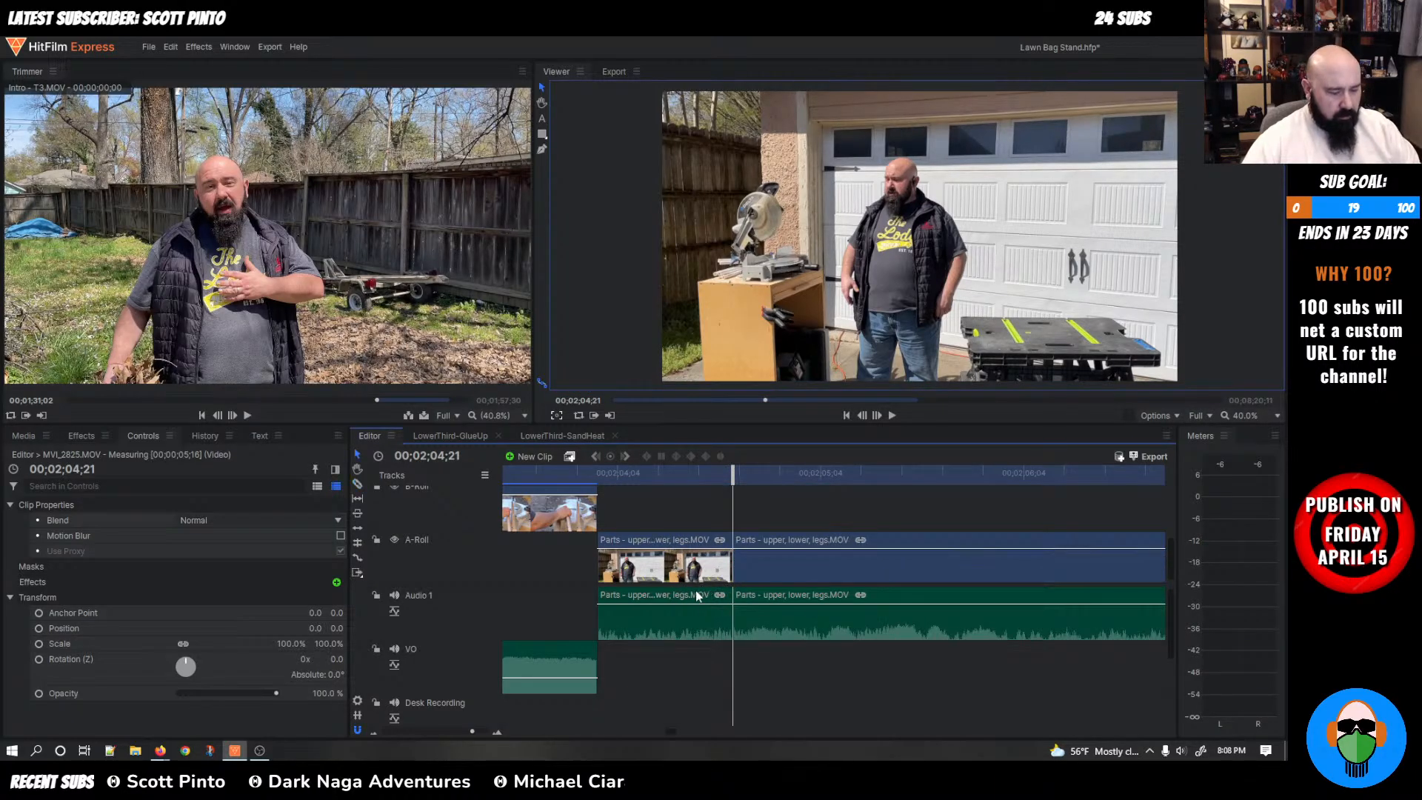
# Ripple-delete the short first piece of the "Parts - upper, lower, legs.MOV" clip before the cut at 00;02;04;21
pyautogui.rightClick(696, 595)
pyautogui.click(751, 530)
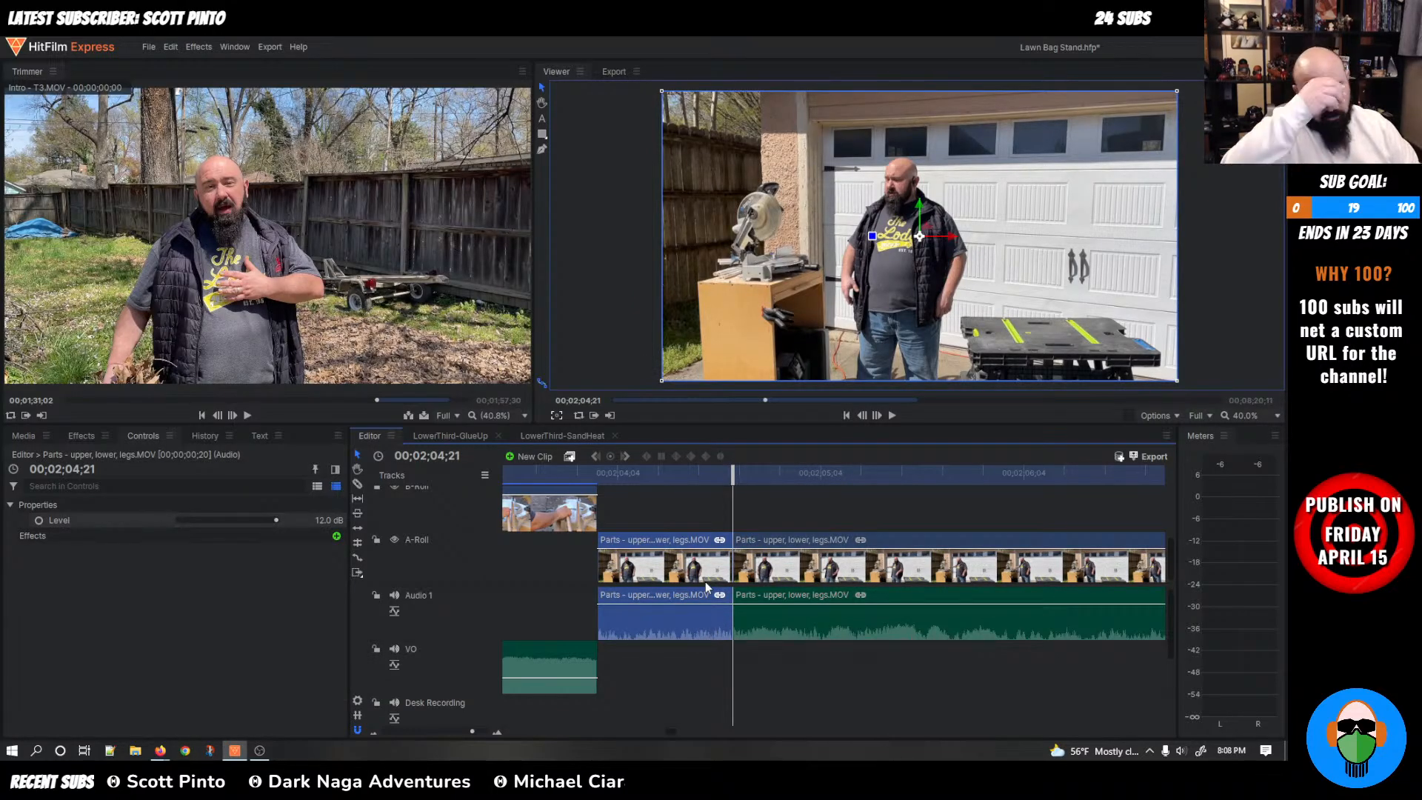
pyautogui.hotkey('ctrl', 'Delete')
pyautogui.scroll(-8, 728, 595)
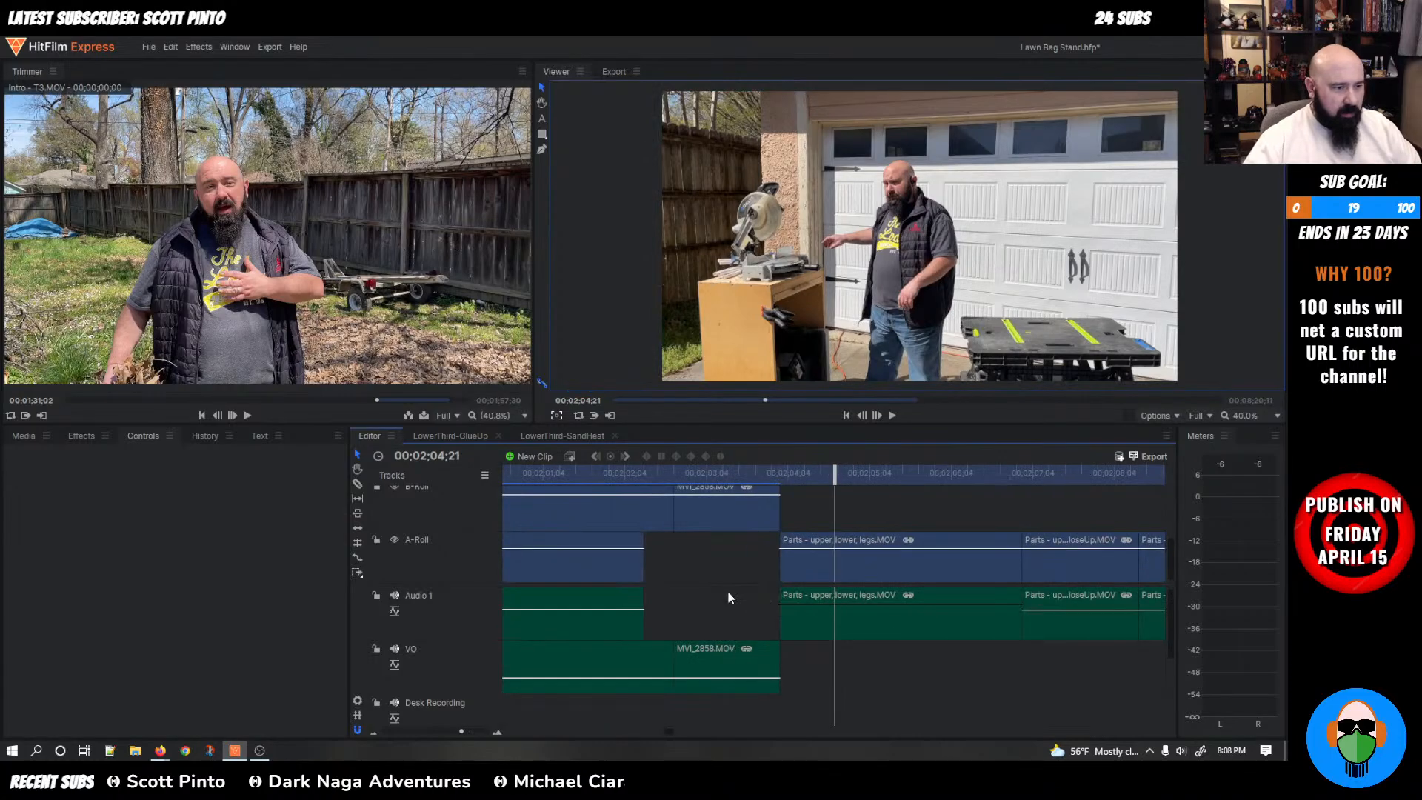
pyautogui.scroll(6, 728, 596)
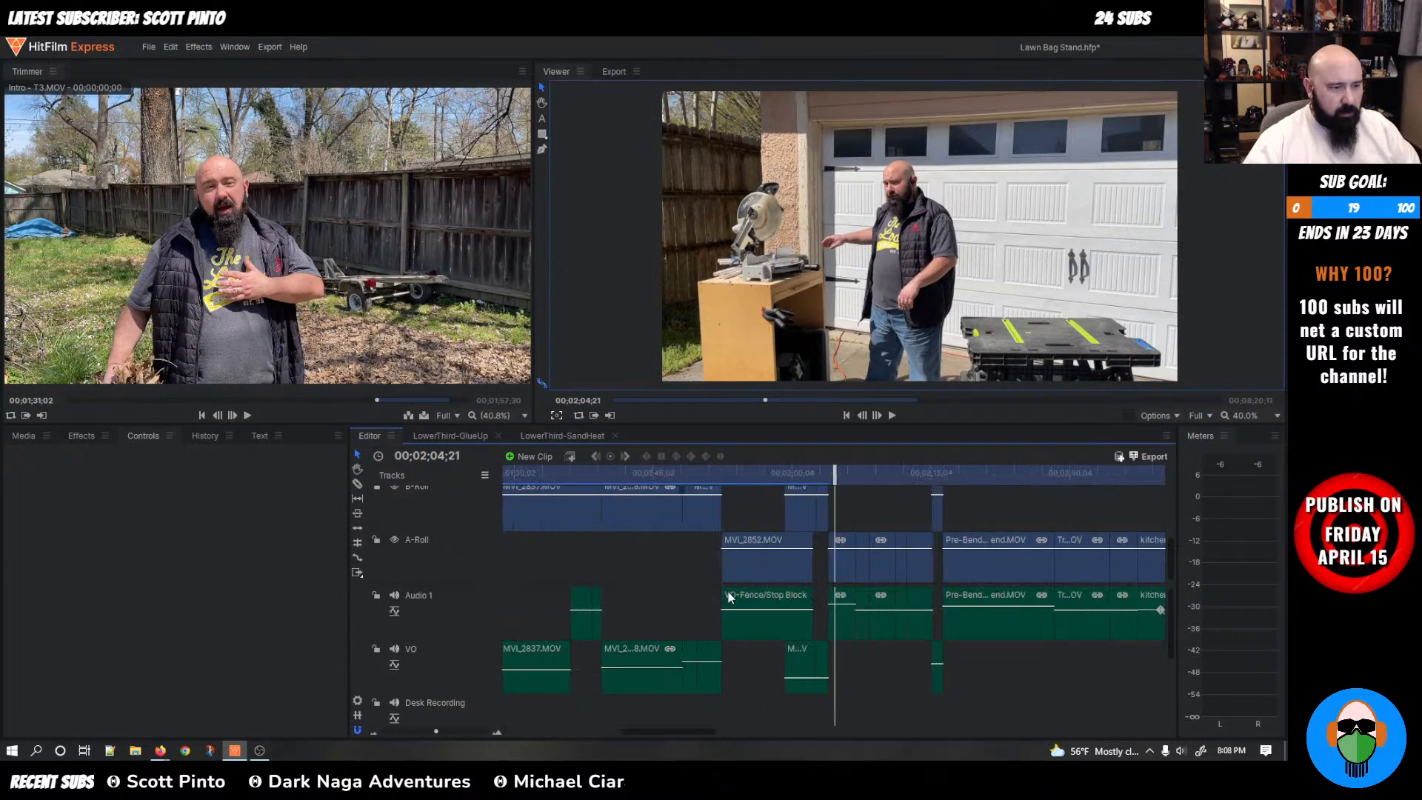
pyautogui.scroll(2, 728, 597)
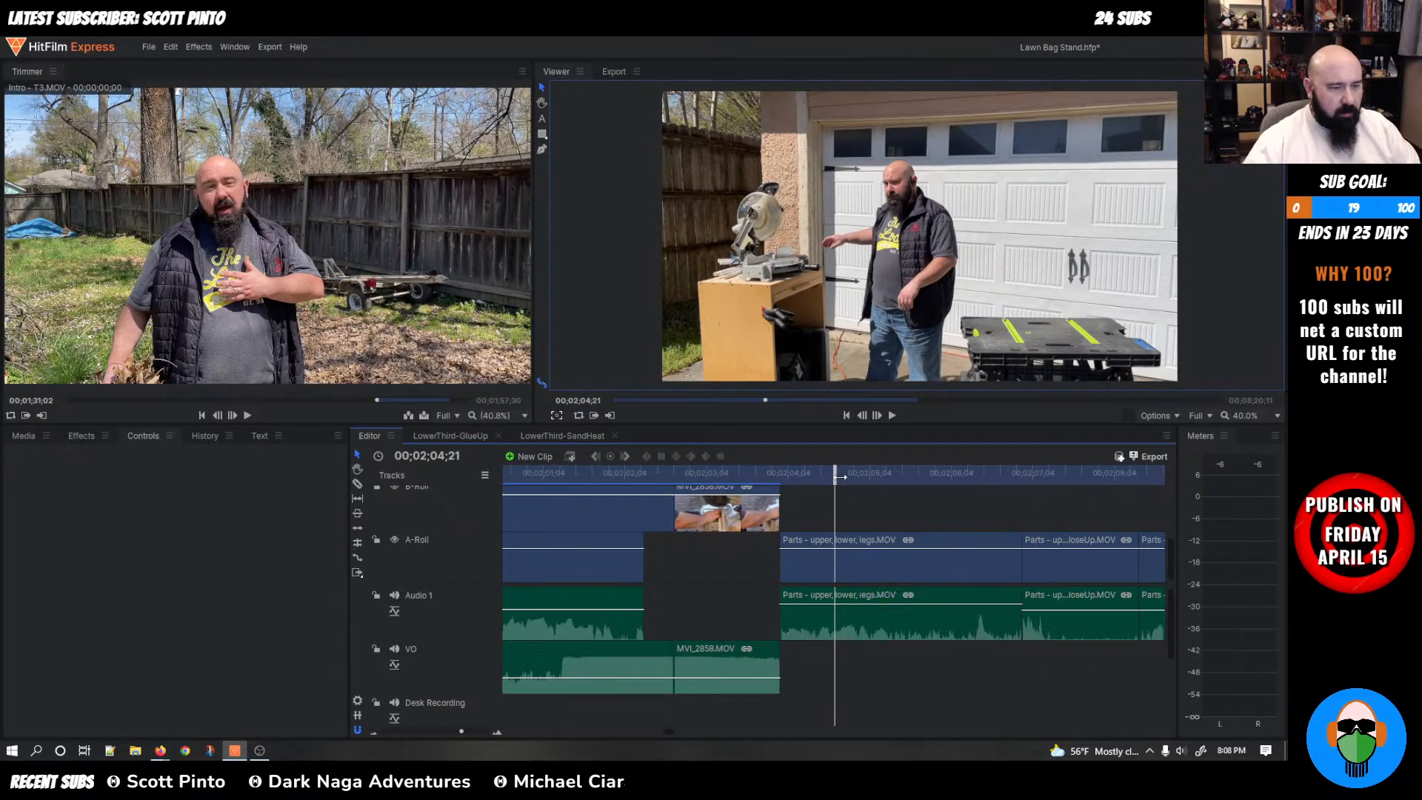
# Replay the edit from the start of the trimmed parts clip to about 00;02;29;01 in "Transition - Garage to Kitchen.MOV"
pyautogui.click(817, 542)
pyautogui.moveTo(835, 474); pyautogui.dragTo(875, 479)
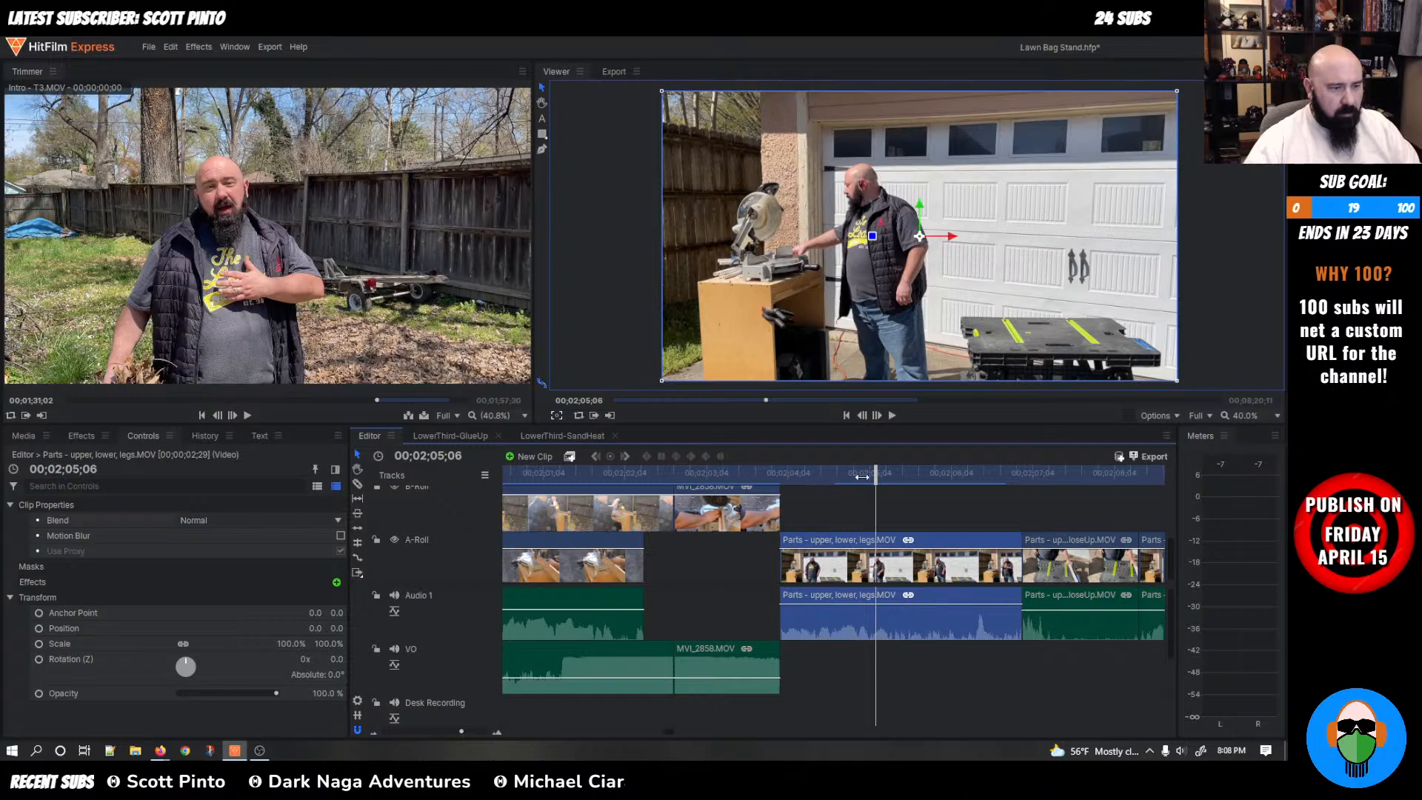
pyautogui.moveTo(823, 477); pyautogui.dragTo(778, 478)
pyautogui.press('space')
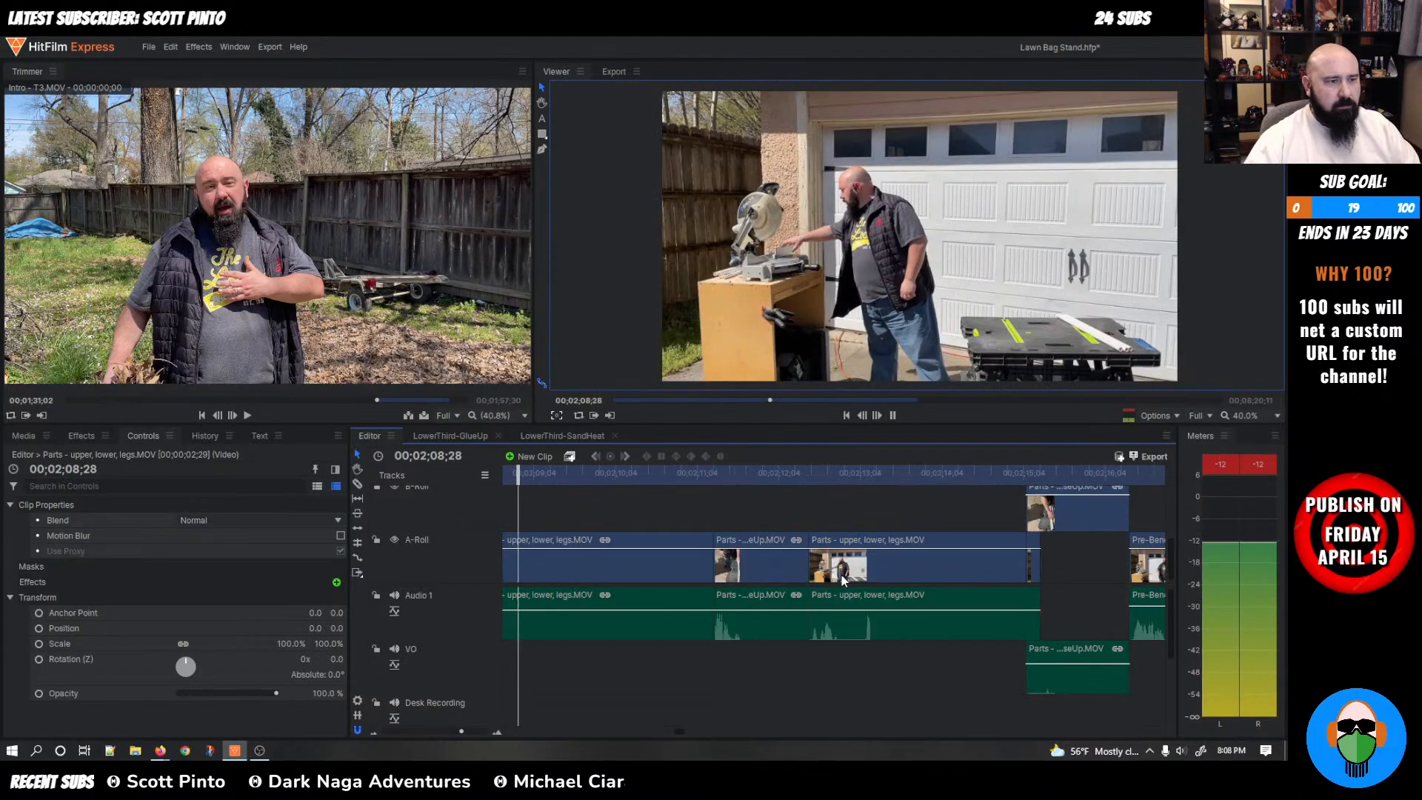
pyautogui.press('space')
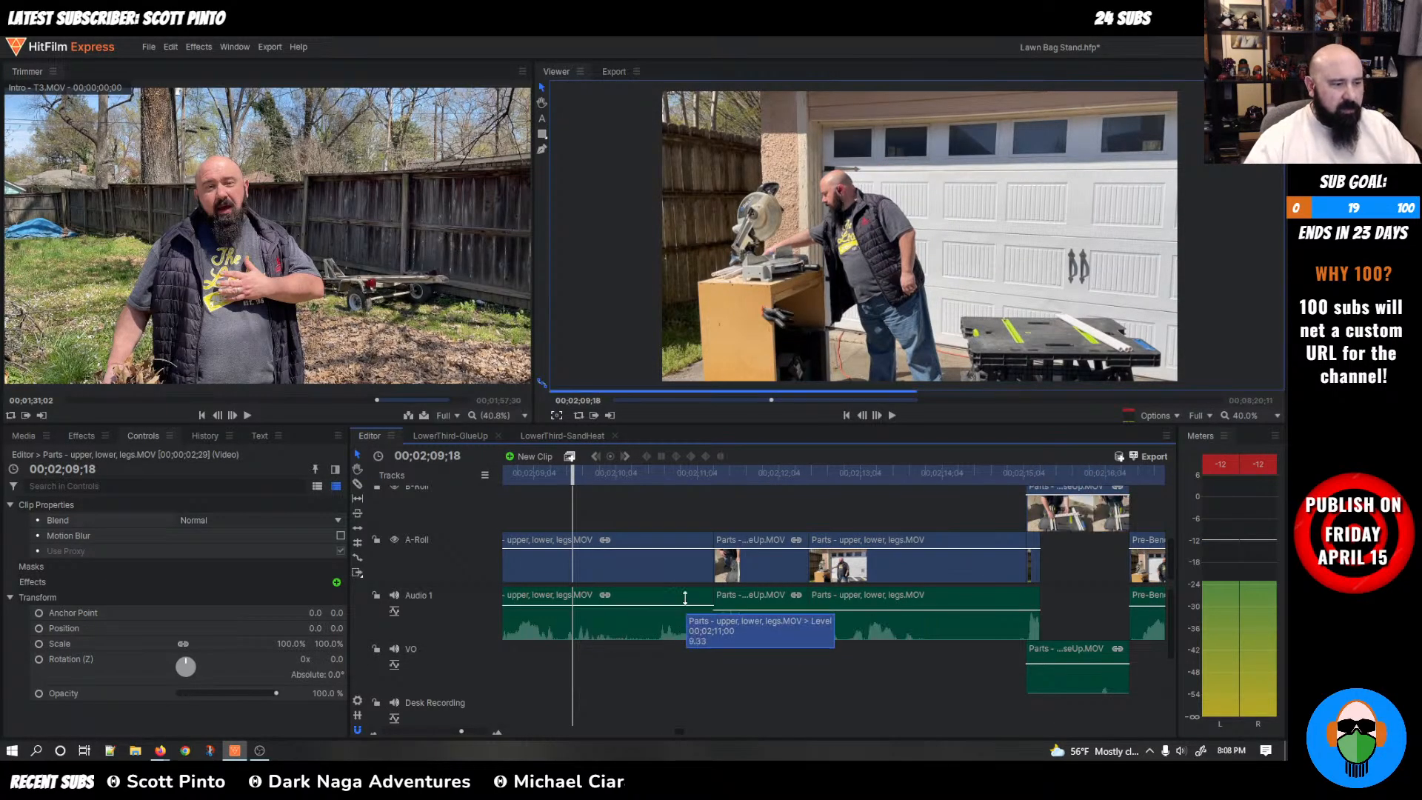
pyautogui.press('space')
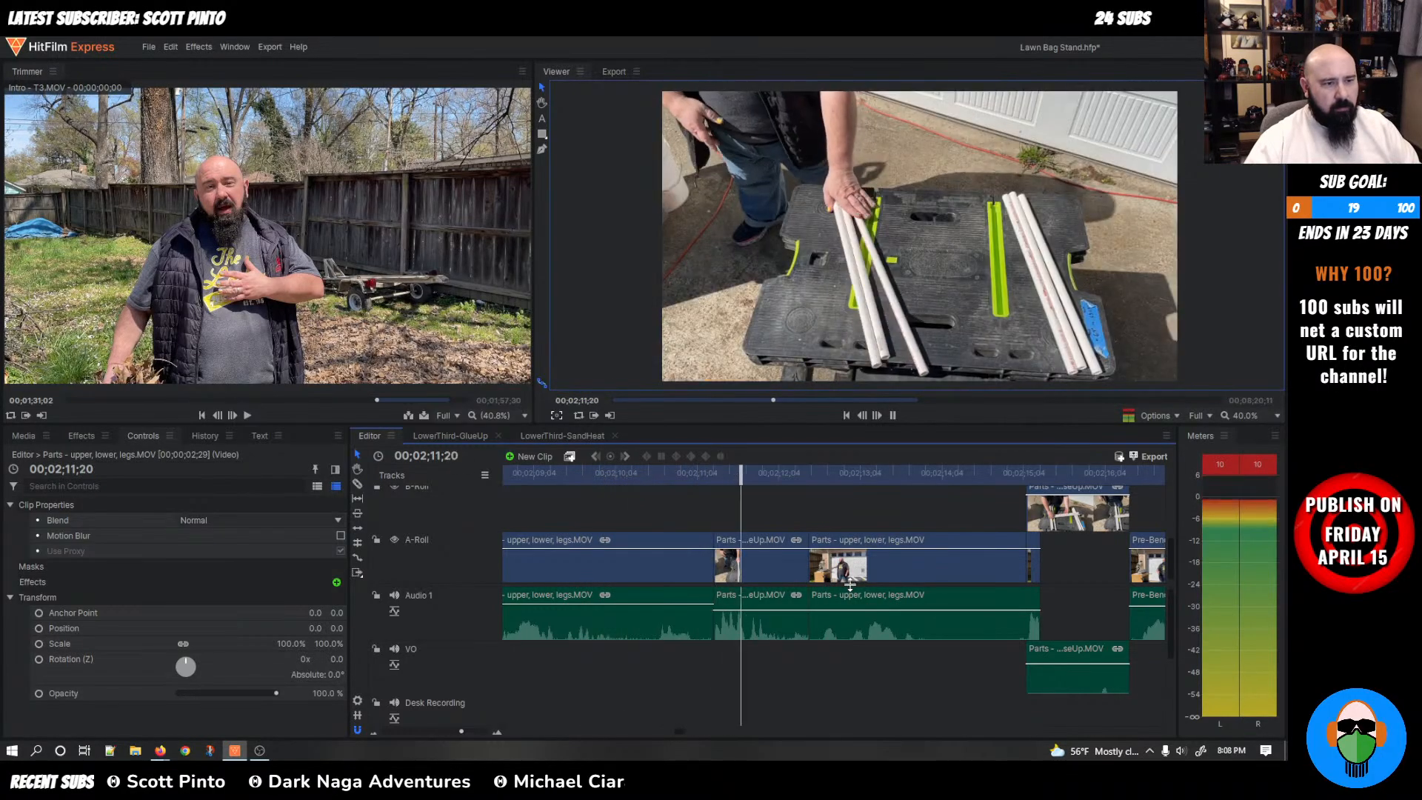
pyautogui.press('space')
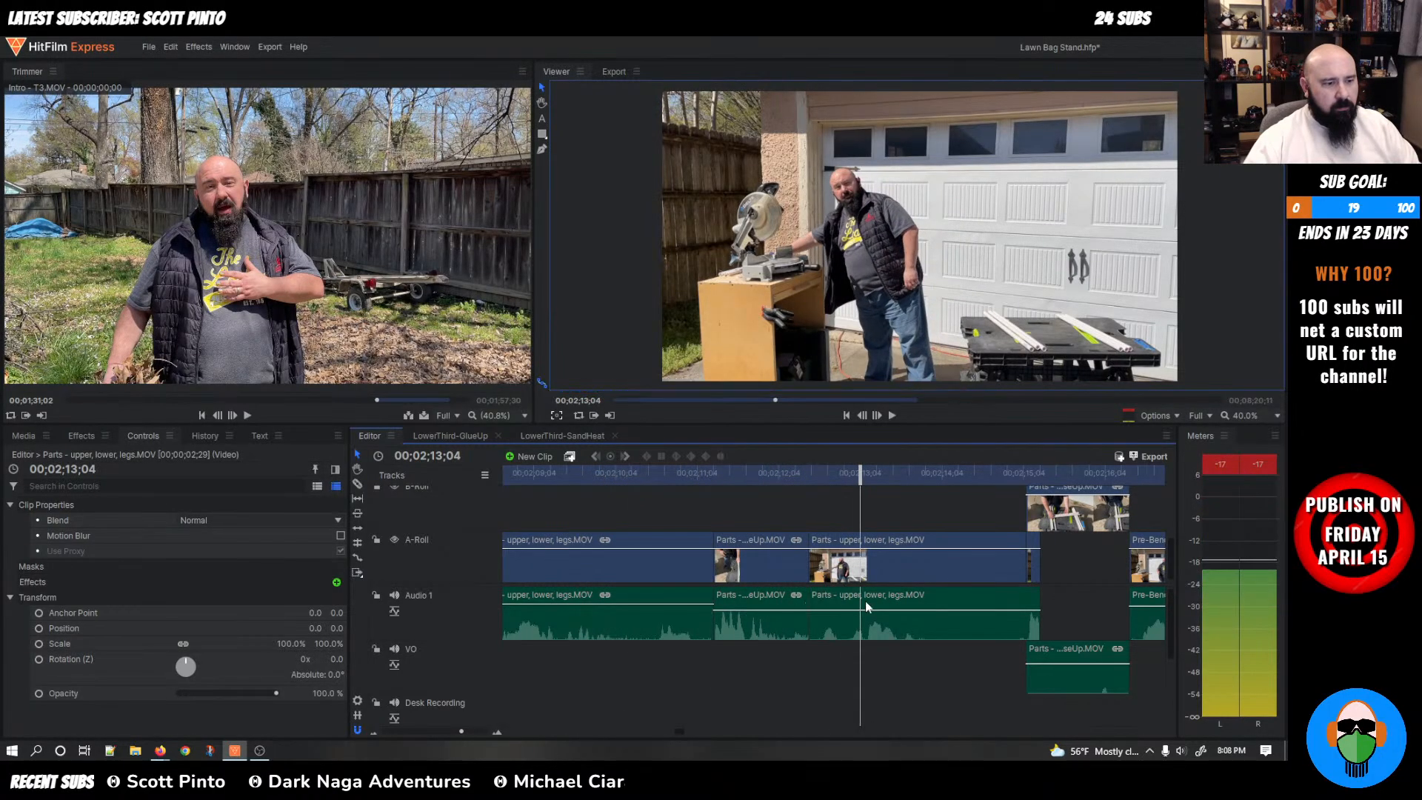
pyautogui.press('space')
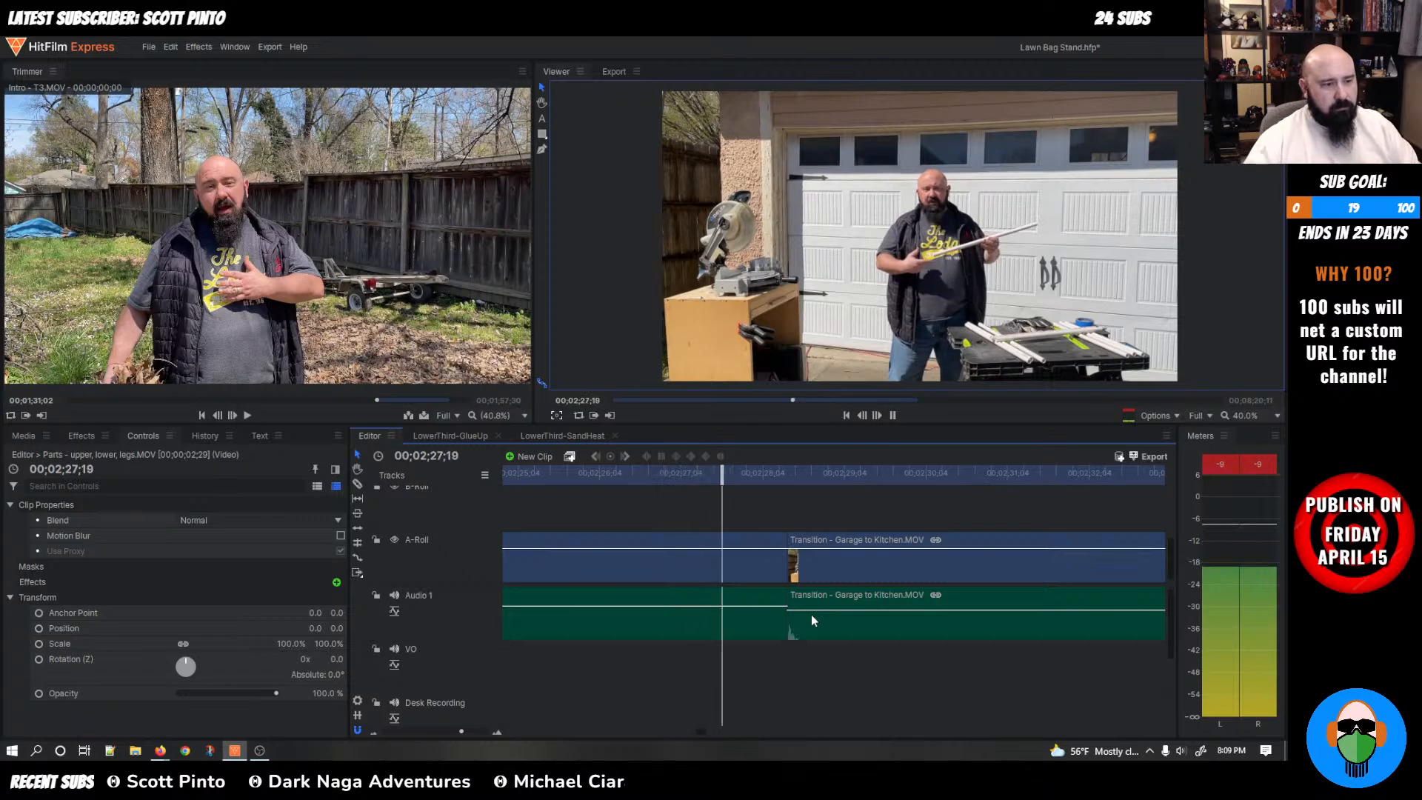
pyautogui.press('space')
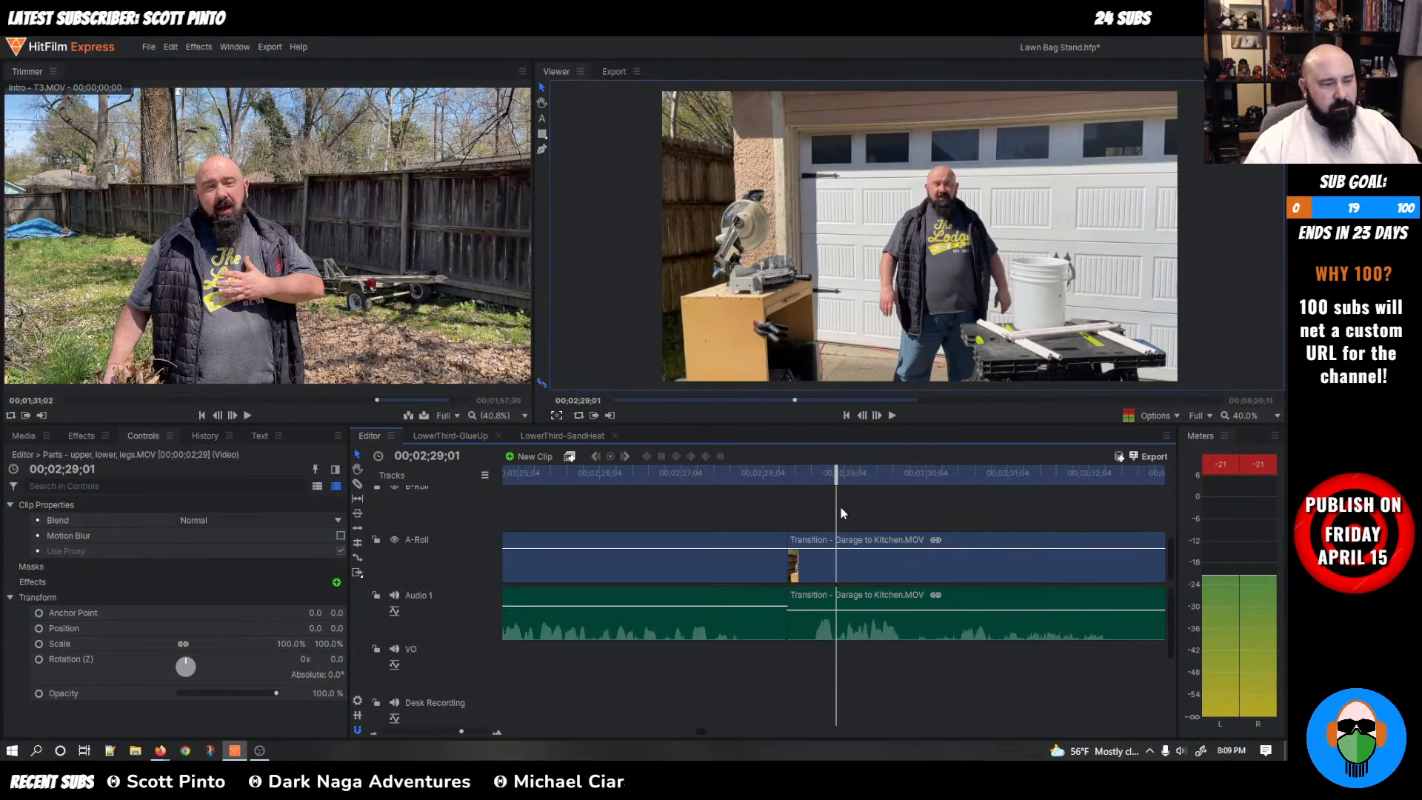
# Slice the "Pre-Bend - wrap the end.MOV" clip at 00;02;27;27 and ripple-delete its tail
pyautogui.moveTo(833, 479); pyautogui.dragTo(580, 501)
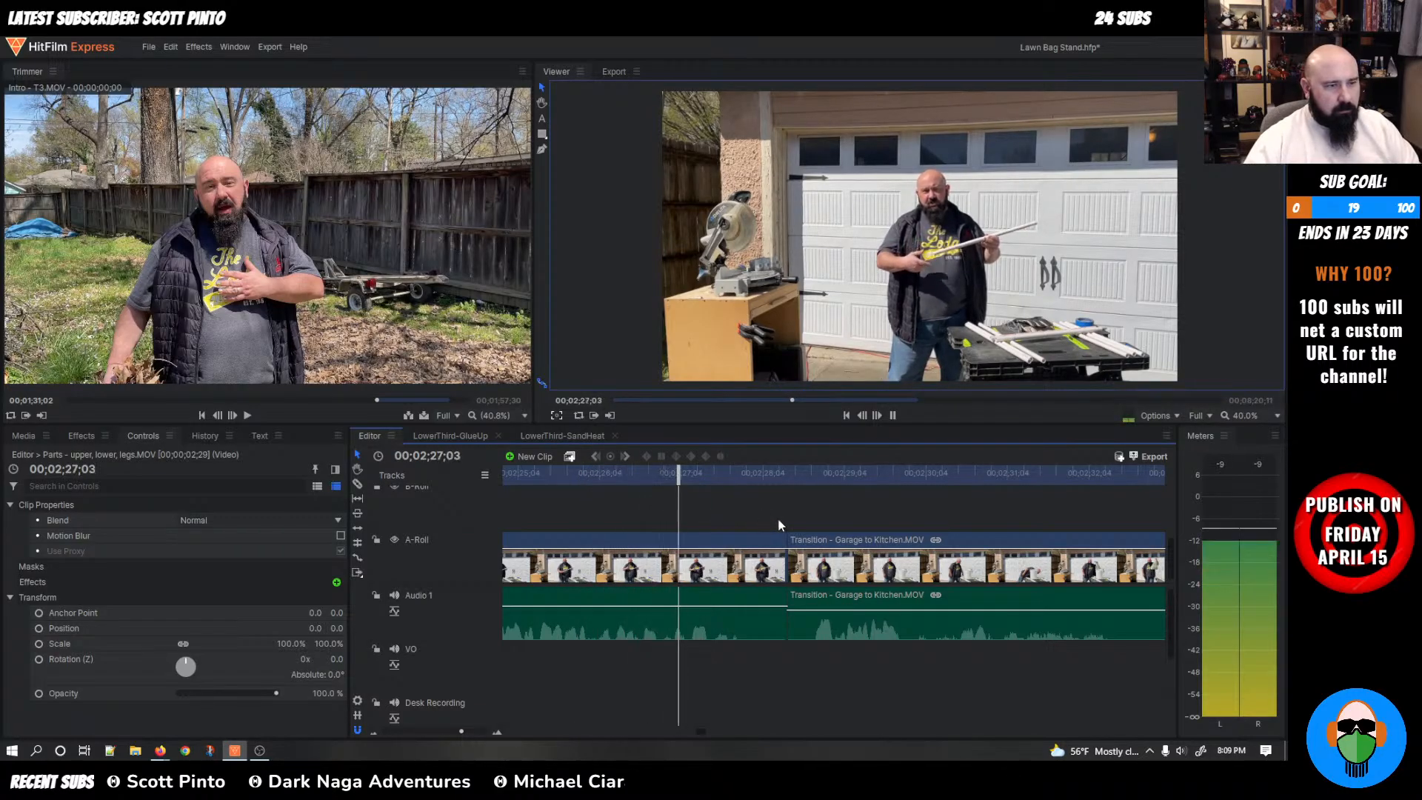
pyautogui.press('space')
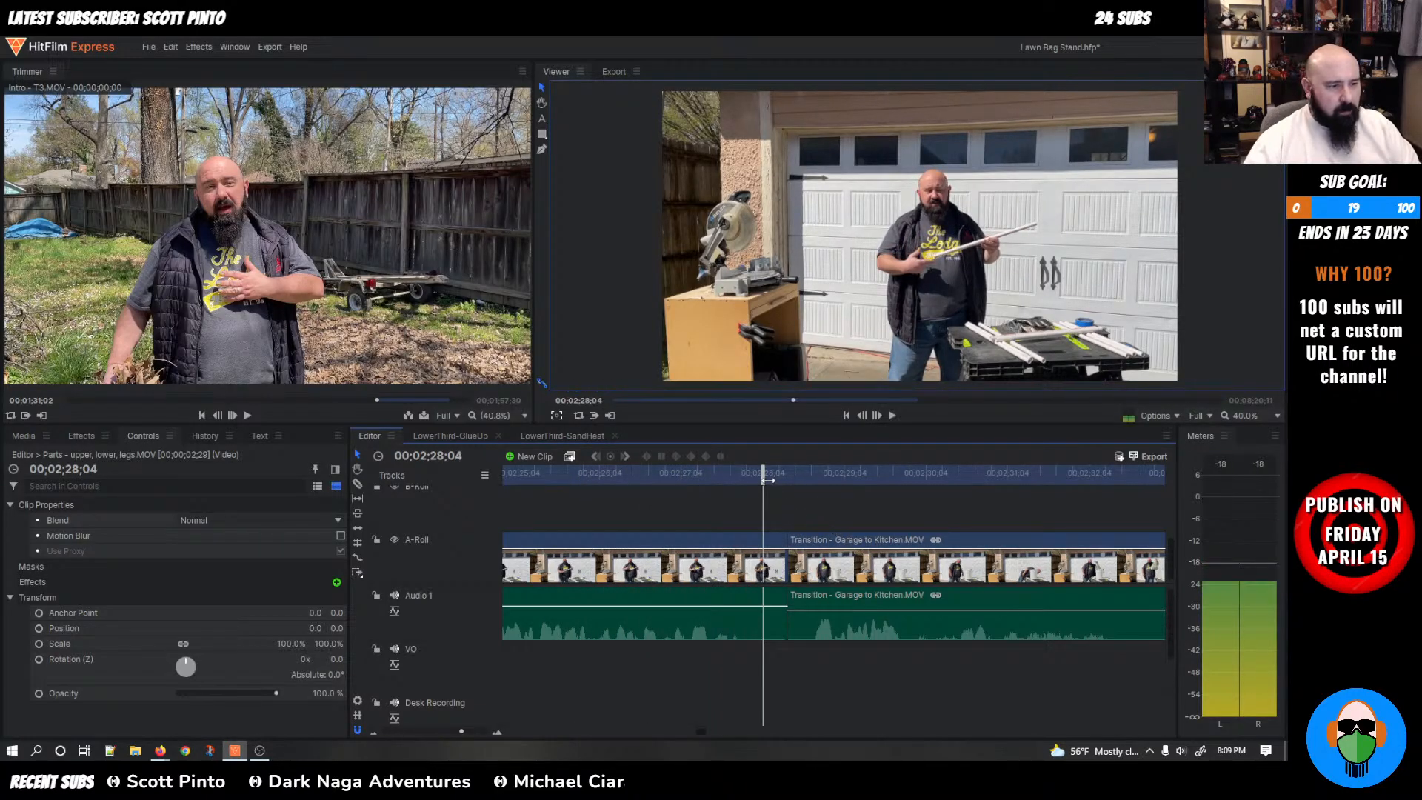
pyautogui.moveTo(766, 476); pyautogui.dragTo(748, 477)
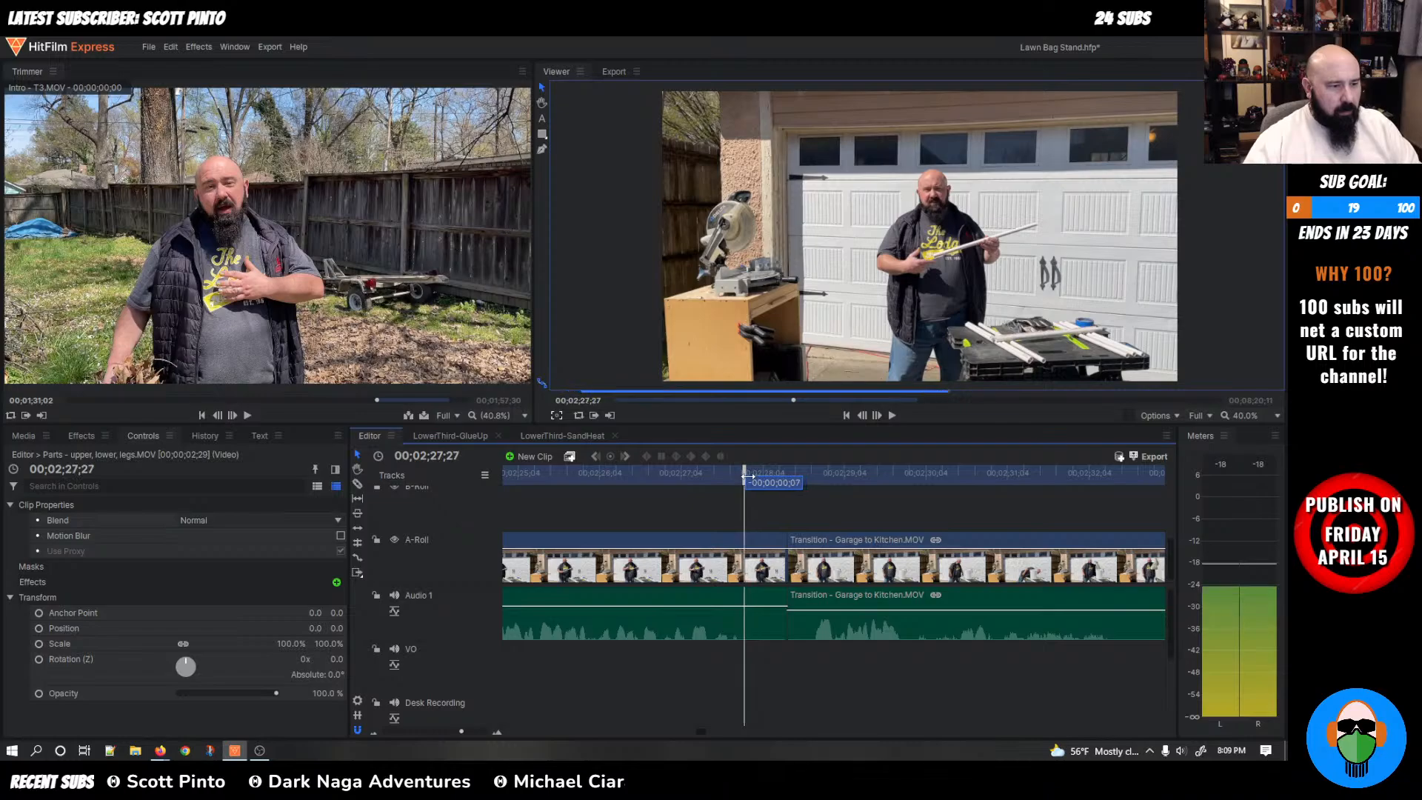
pyautogui.click(747, 593)
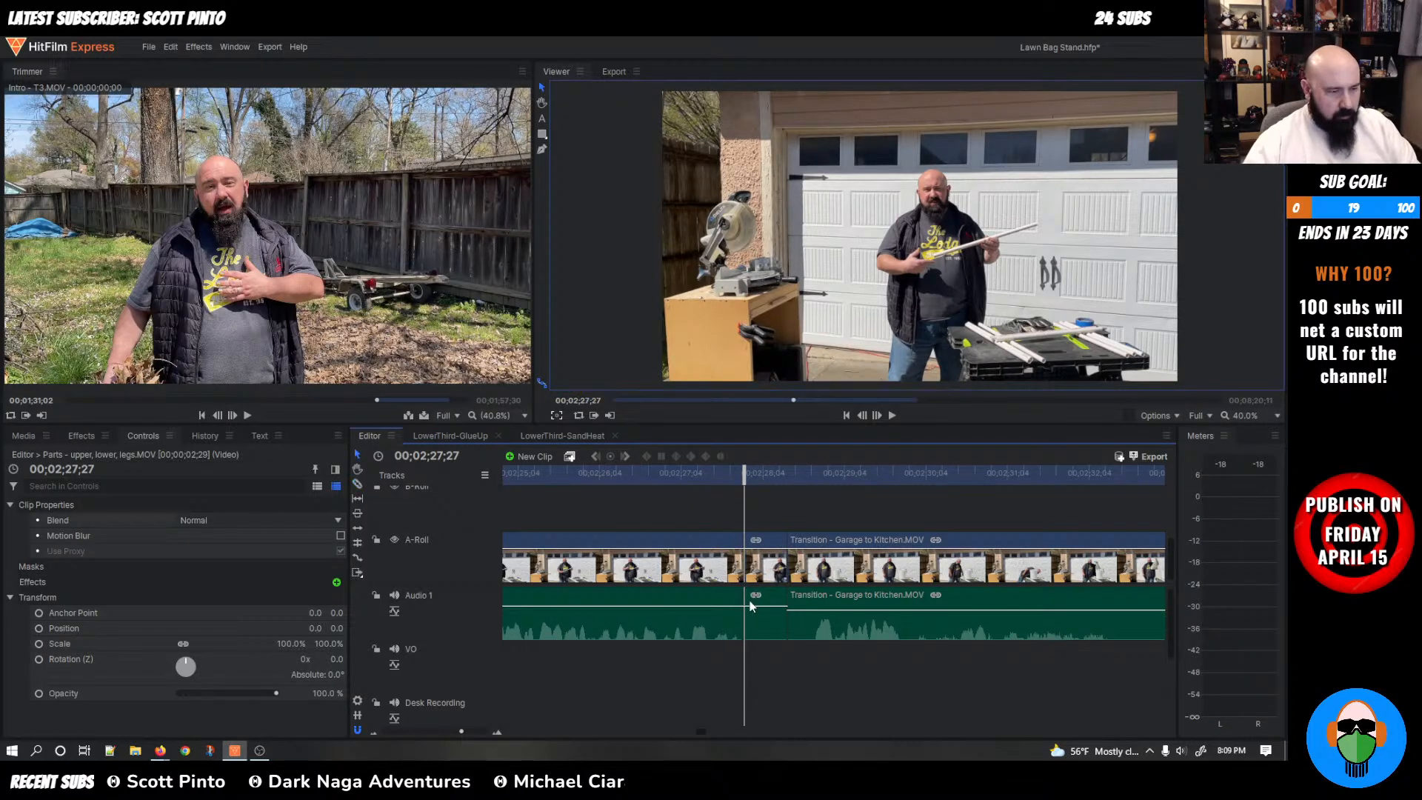
pyautogui.rightClick(751, 606)
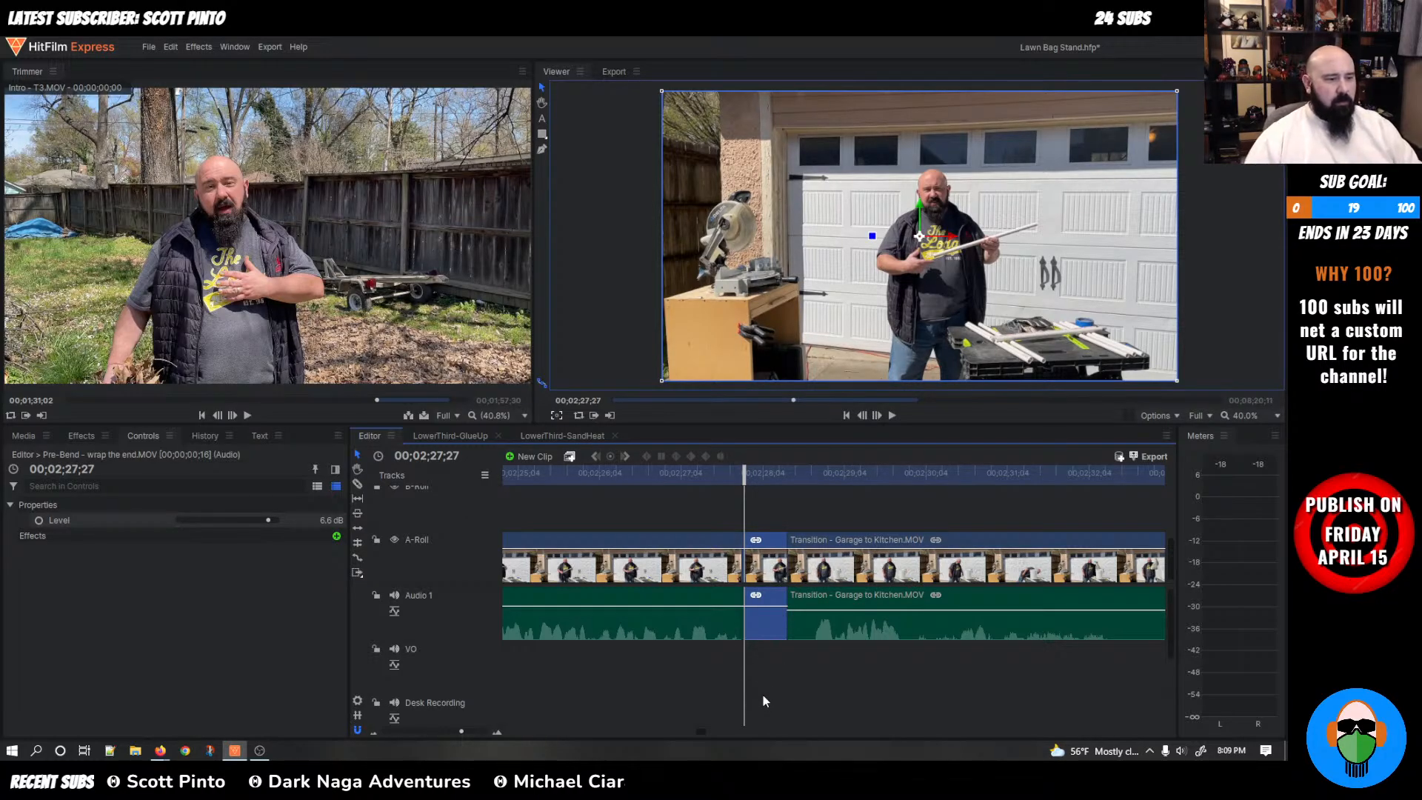
pyautogui.hotkey('shift', 'Delete')
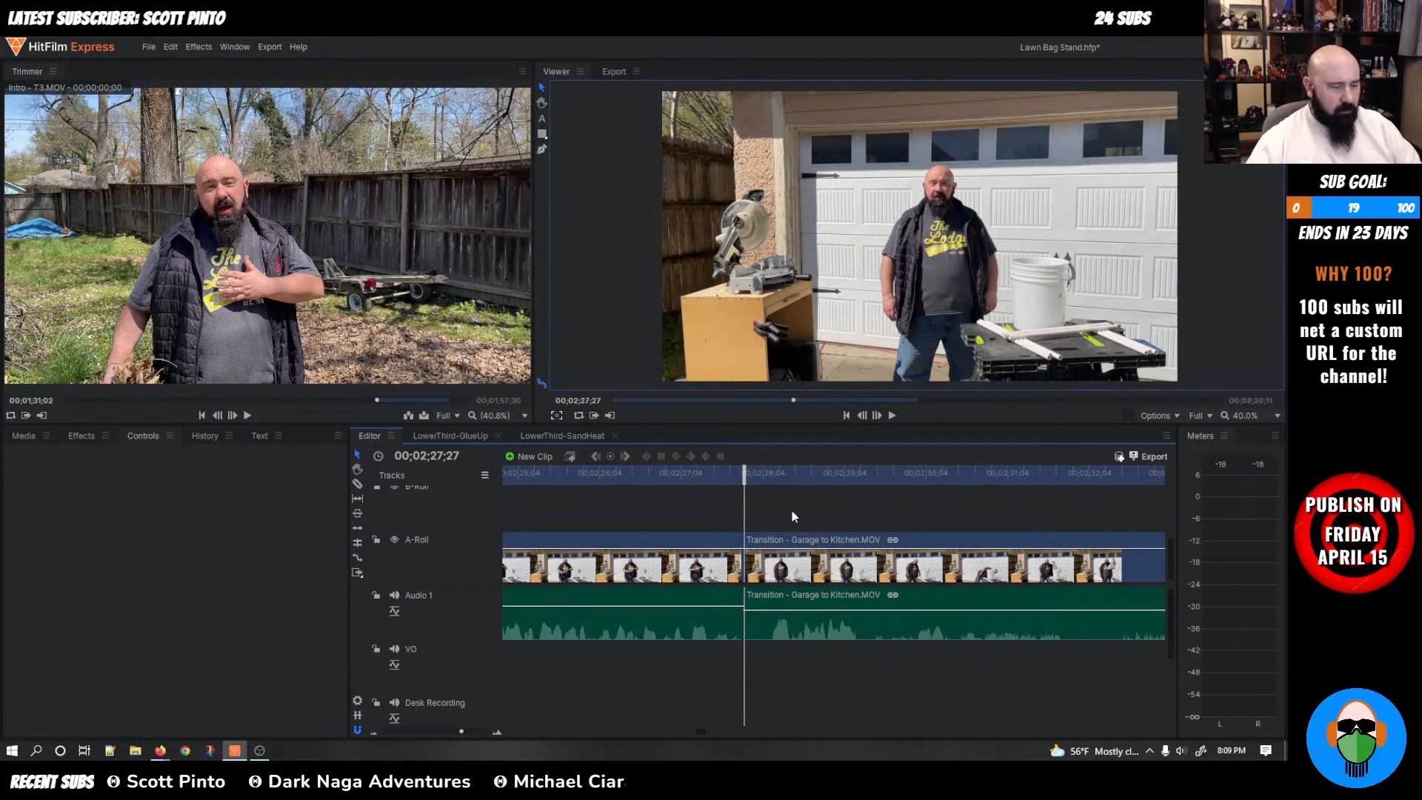
# Replay the cut into the garage-to-kitchen transition clip, and undo the tail removal and the slice at 00;02;27;27
pyautogui.moveTo(705, 477); pyautogui.dragTo(648, 486)
pyautogui.press('space')
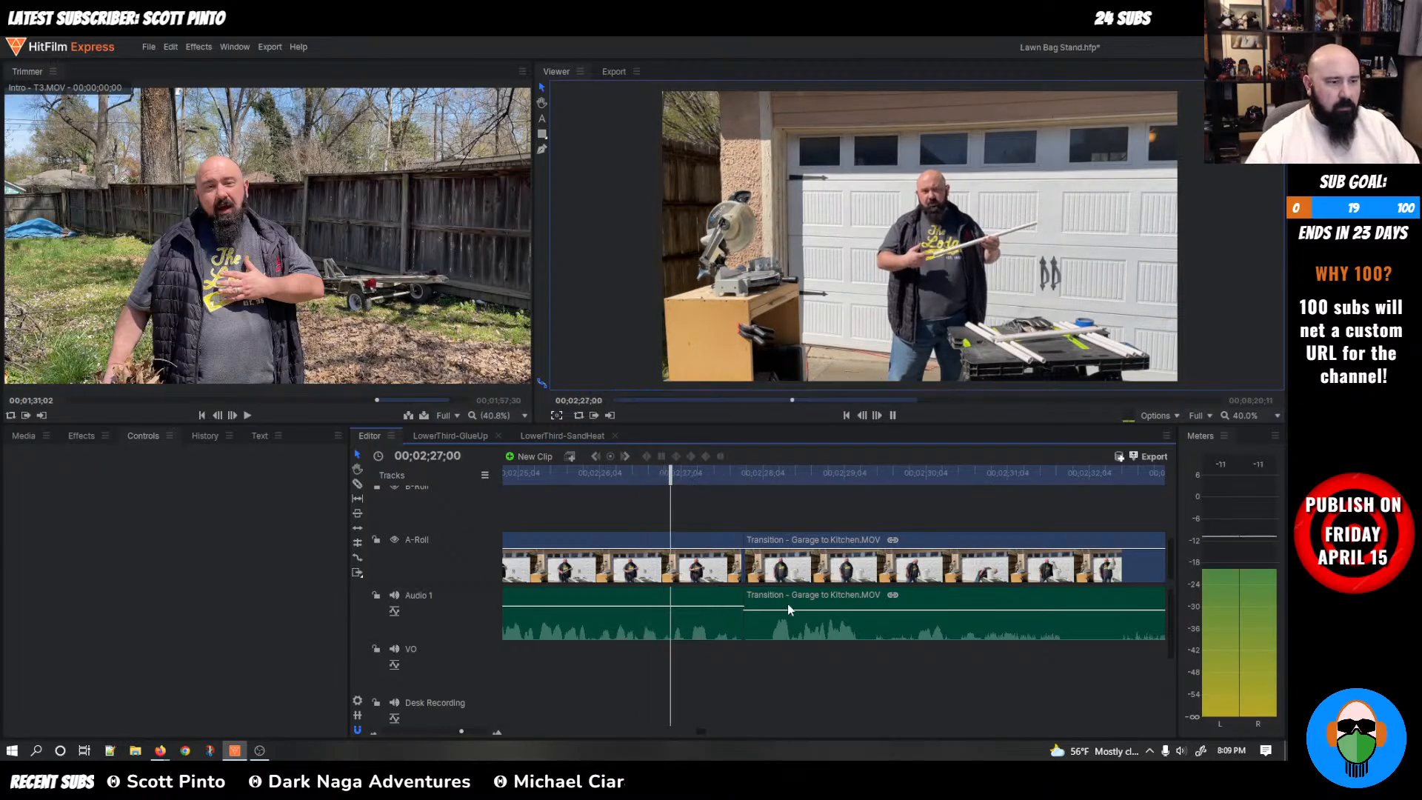
pyautogui.press('space')
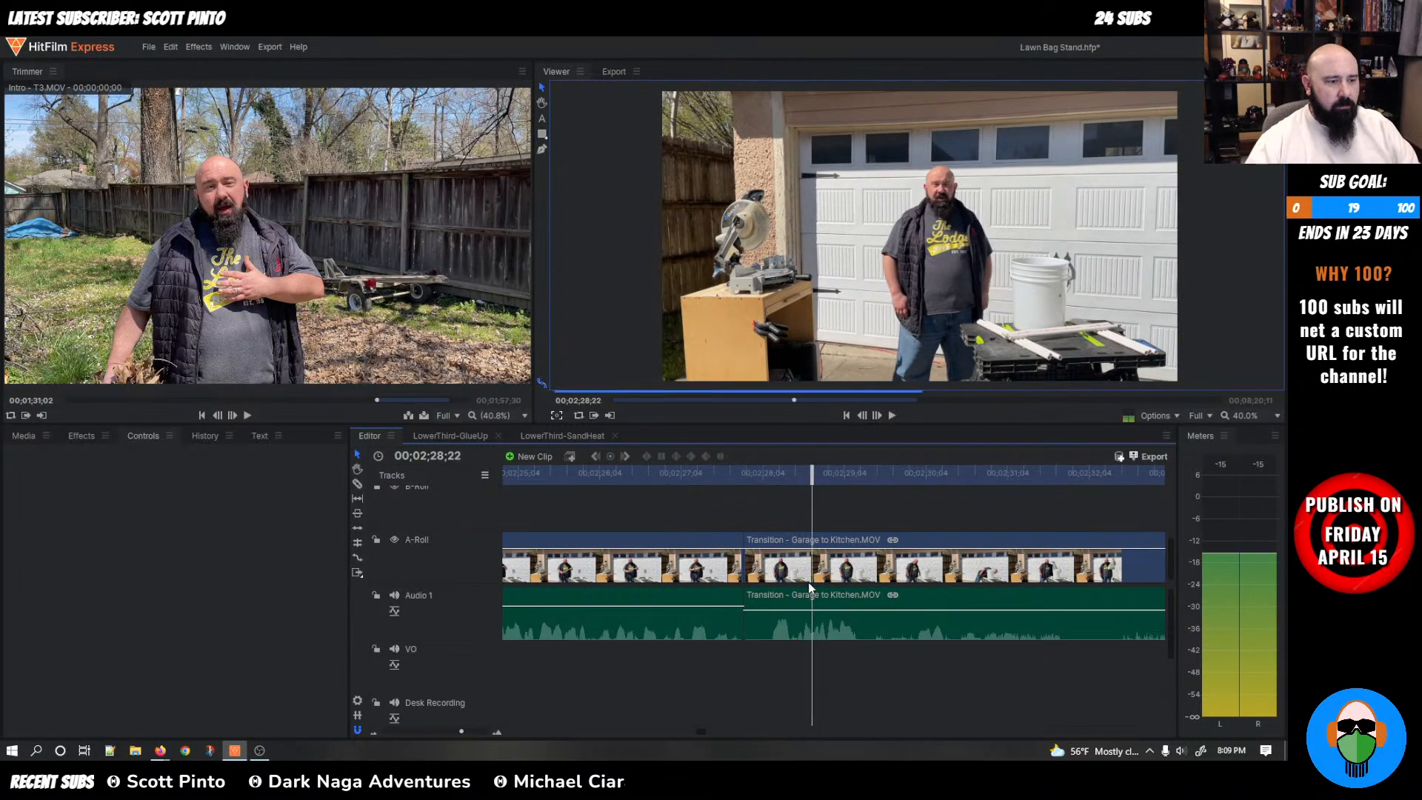
pyautogui.click(741, 599)
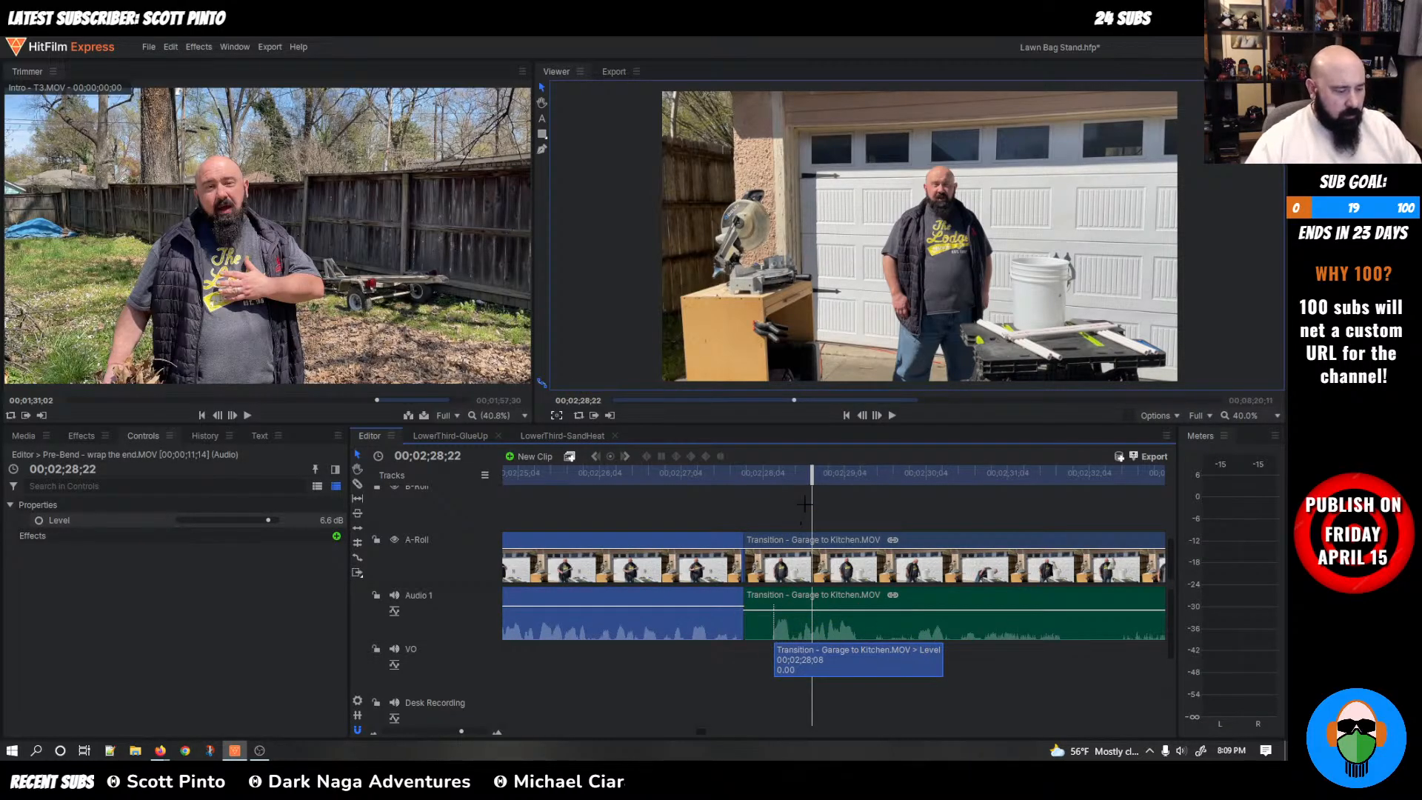
pyautogui.hotkey('ctrl', 'z')
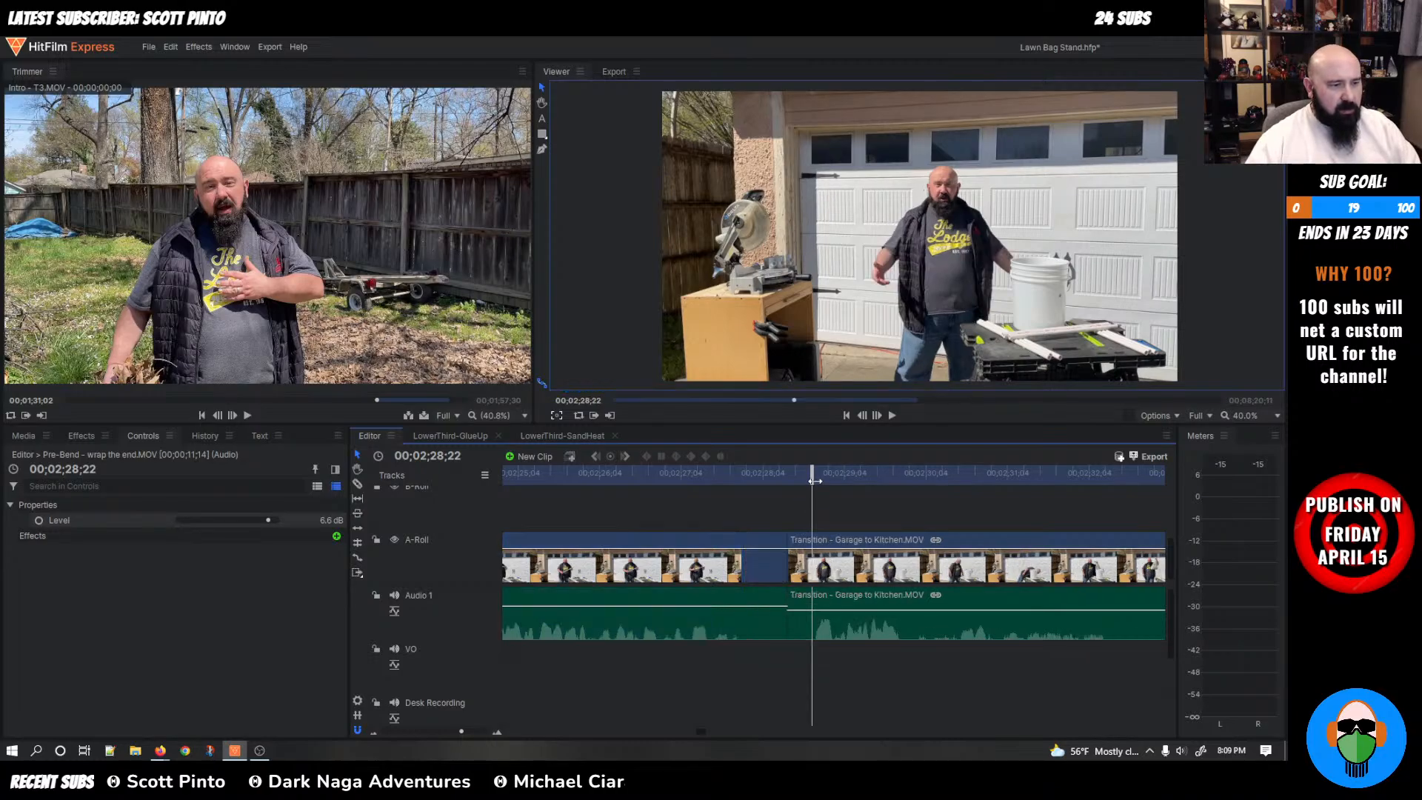
# Replay the end of the "Pre-Bend - wrap the end.MOV" clip at closer detail to find a better cut point
pyautogui.moveTo(811, 471); pyautogui.dragTo(747, 516)
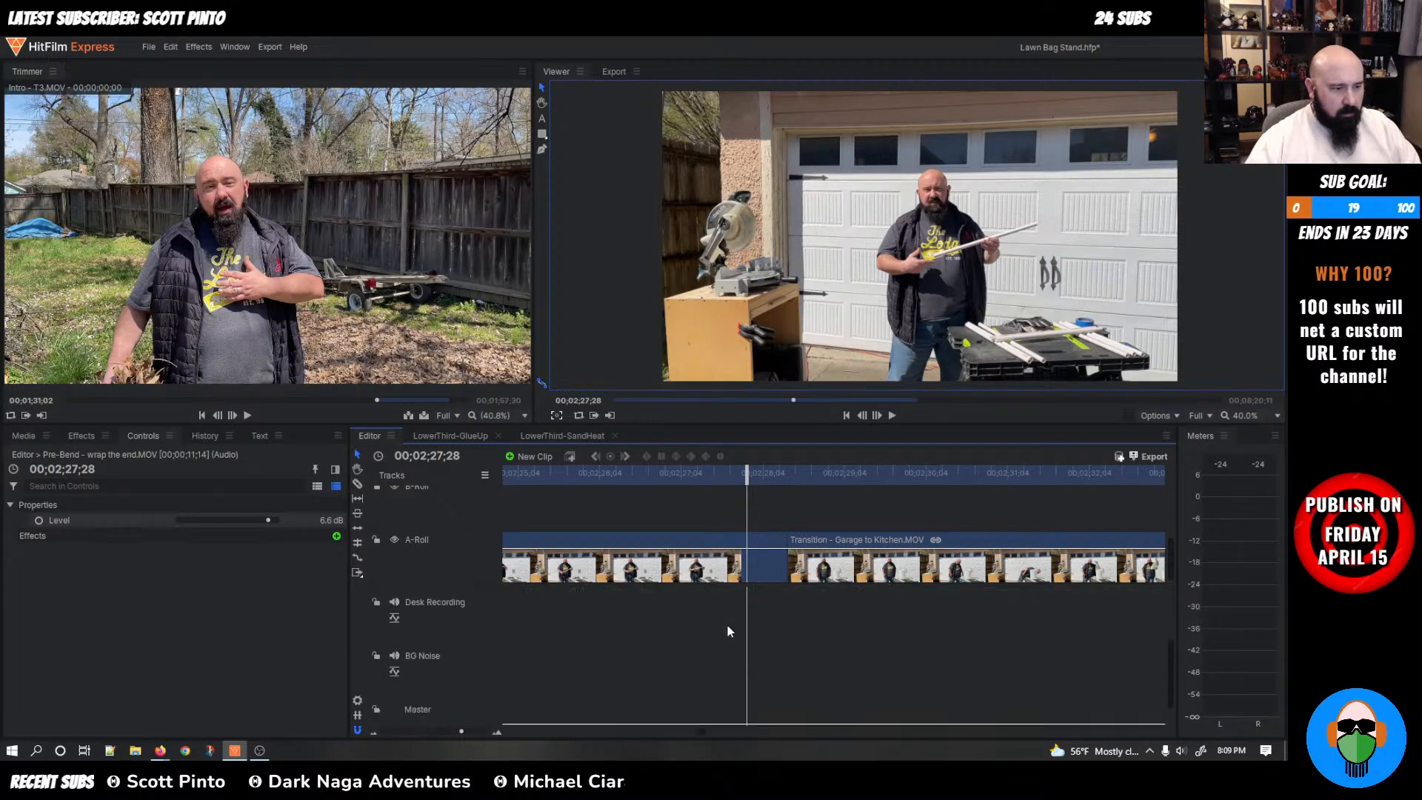
pyautogui.scroll(5, 745, 626)
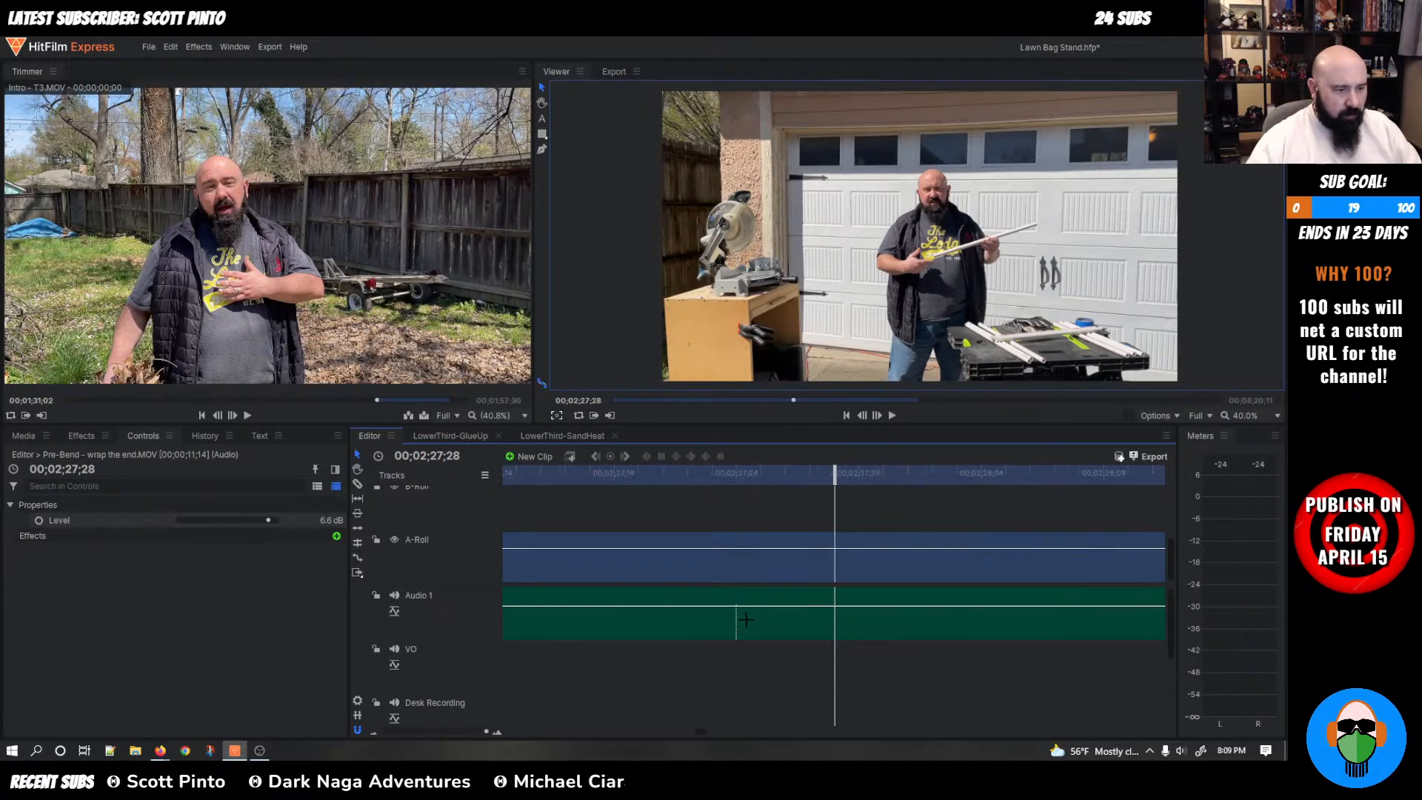
pyautogui.moveTo(830, 472); pyautogui.dragTo(591, 499)
pyautogui.press('space')
pyautogui.press('space')
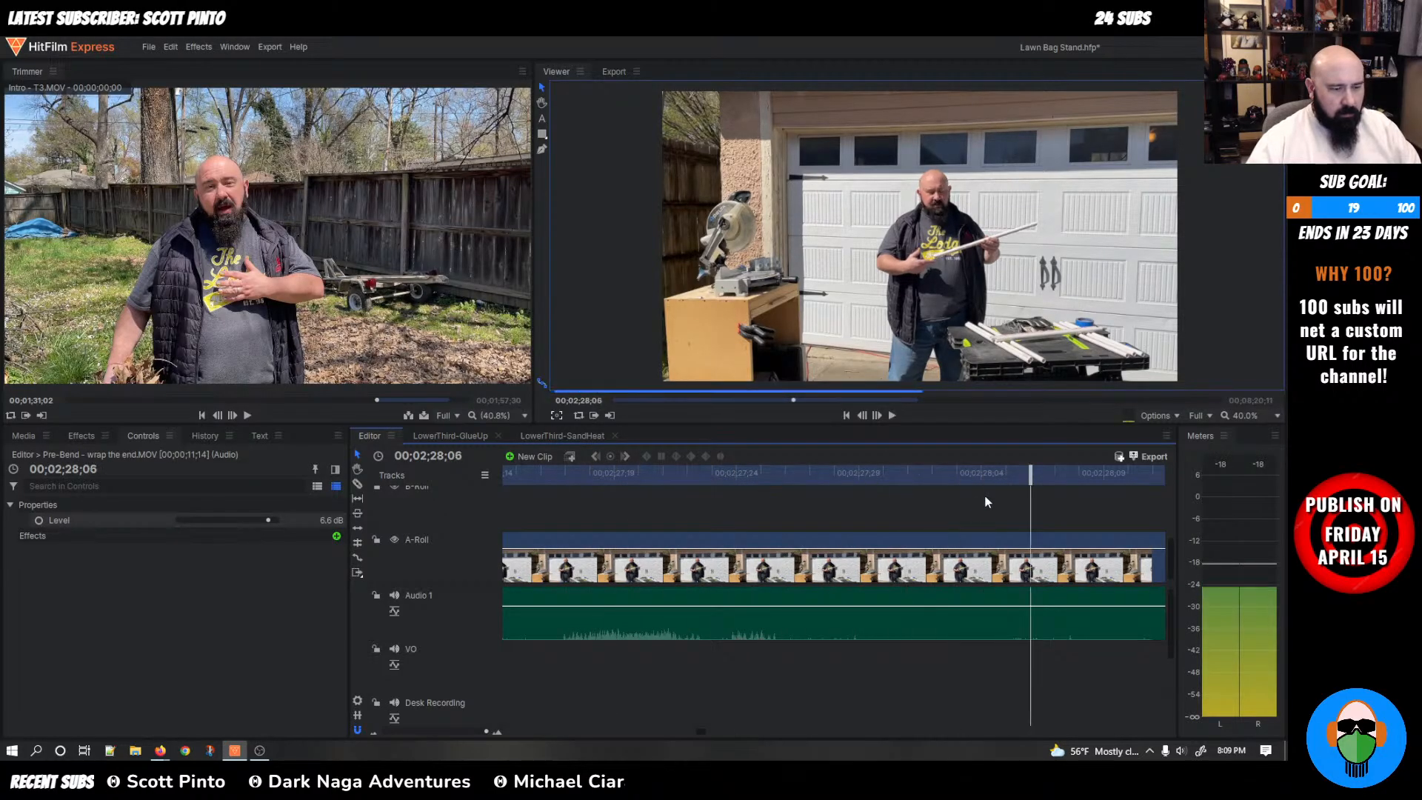
# Slice the "Pre-Bend - wrap the end.MOV" clip's video and audio at 00;02;27;29 and ripple-delete the piece after it
pyautogui.moveTo(1029, 498); pyautogui.dragTo(861, 503)
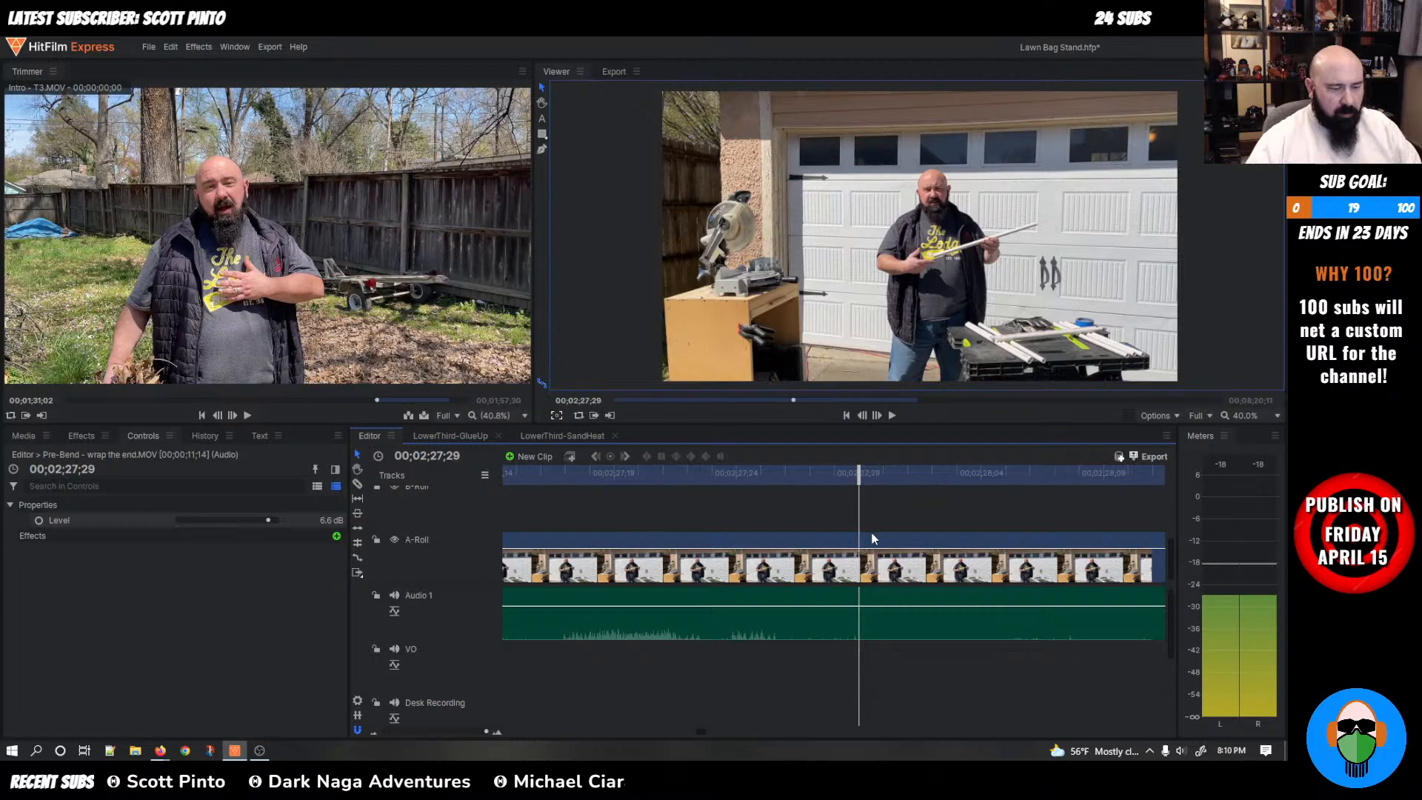
pyautogui.press('c')
pyautogui.click(864, 583)
pyautogui.press('v')
pyautogui.click(884, 575)
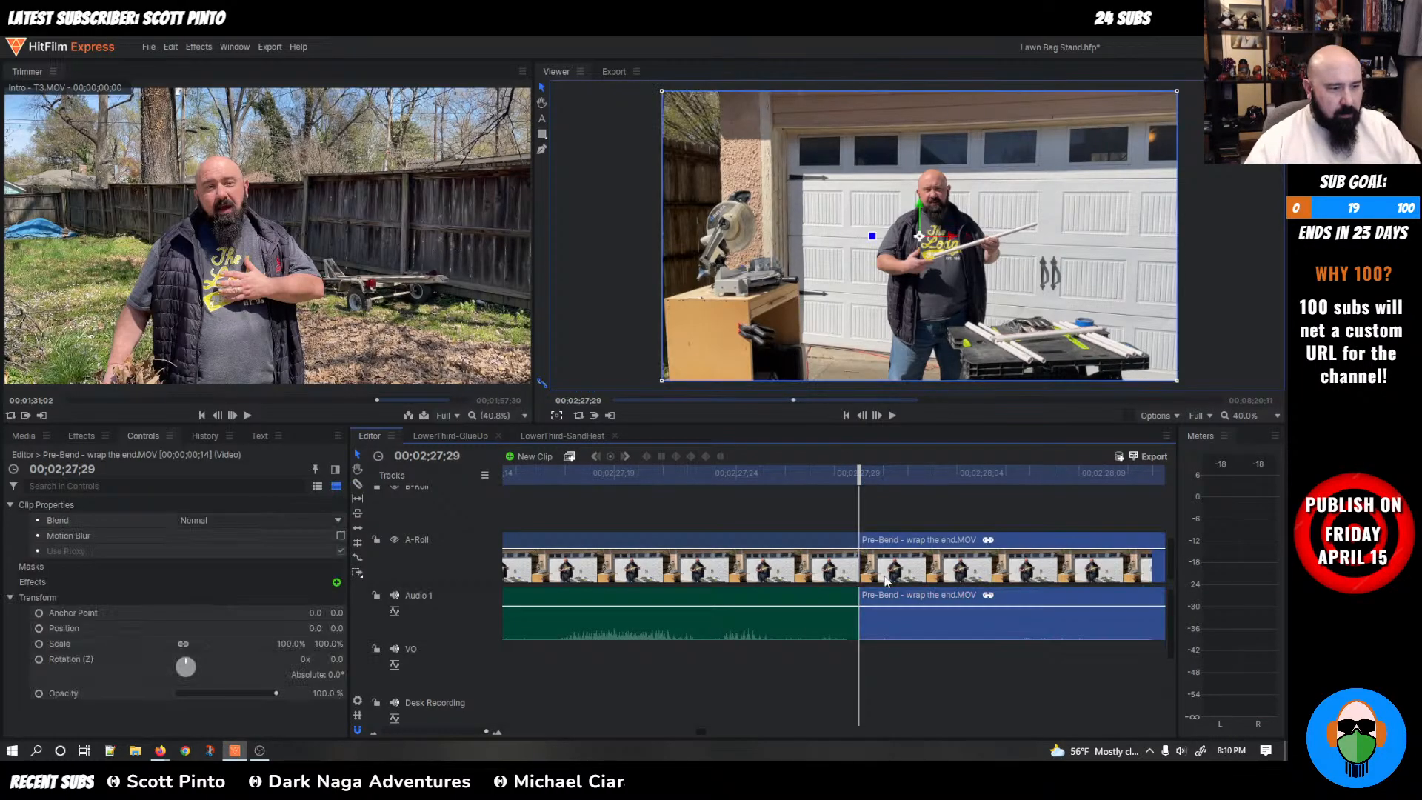
pyautogui.rightClick(886, 581)
pyautogui.click(922, 523)
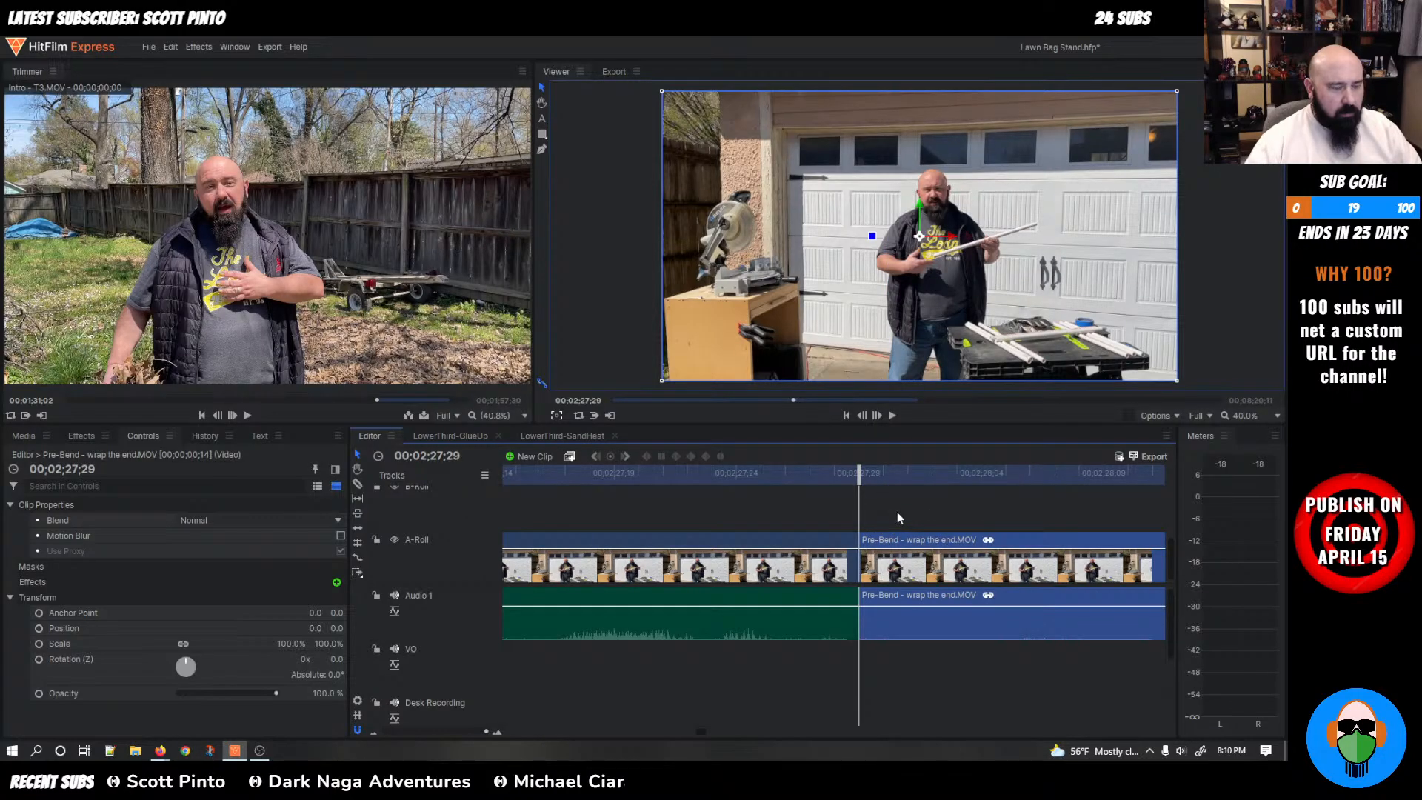
pyautogui.hotkey('shift', 'Delete')
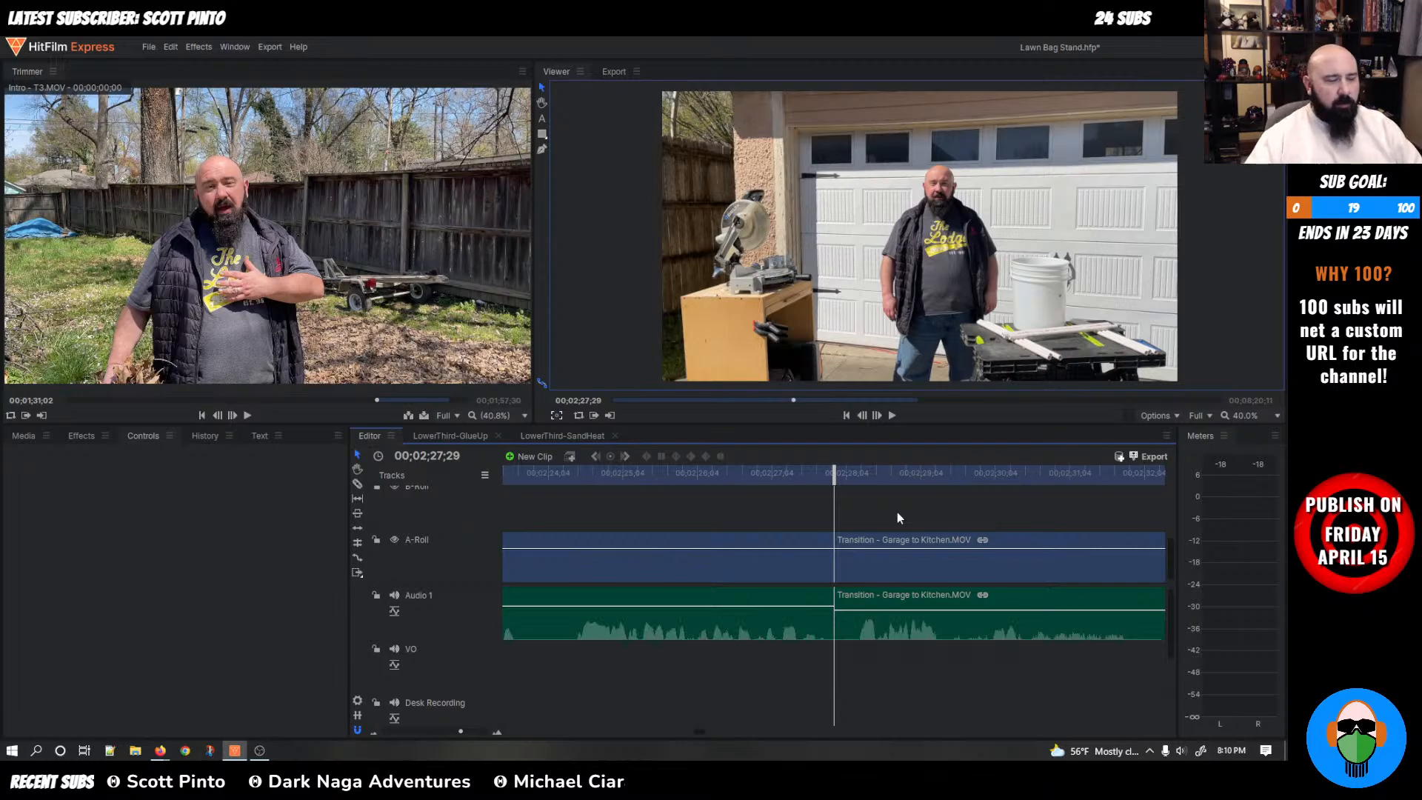
# Replay the shortened "Pre-Bend - wrap the end.MOV" ending into the garage-to-kitchen transition twice to judge the cut's timing
pyautogui.scroll(-3, 896, 512)
pyautogui.moveTo(836, 480); pyautogui.dragTo(754, 475)
pyautogui.press('space')
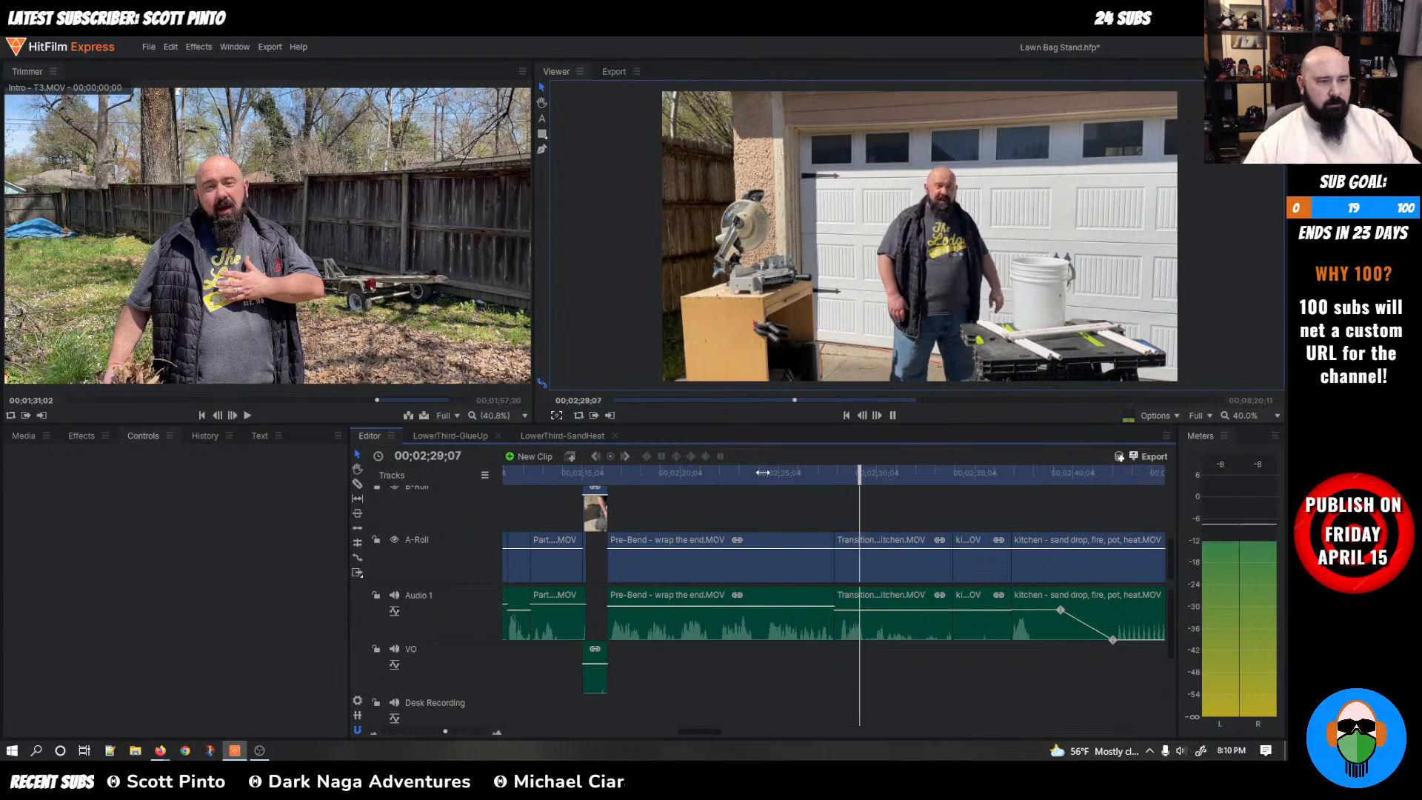
pyautogui.press('space')
pyautogui.moveTo(887, 479); pyautogui.dragTo(806, 483)
pyautogui.scroll(4, 915, 601)
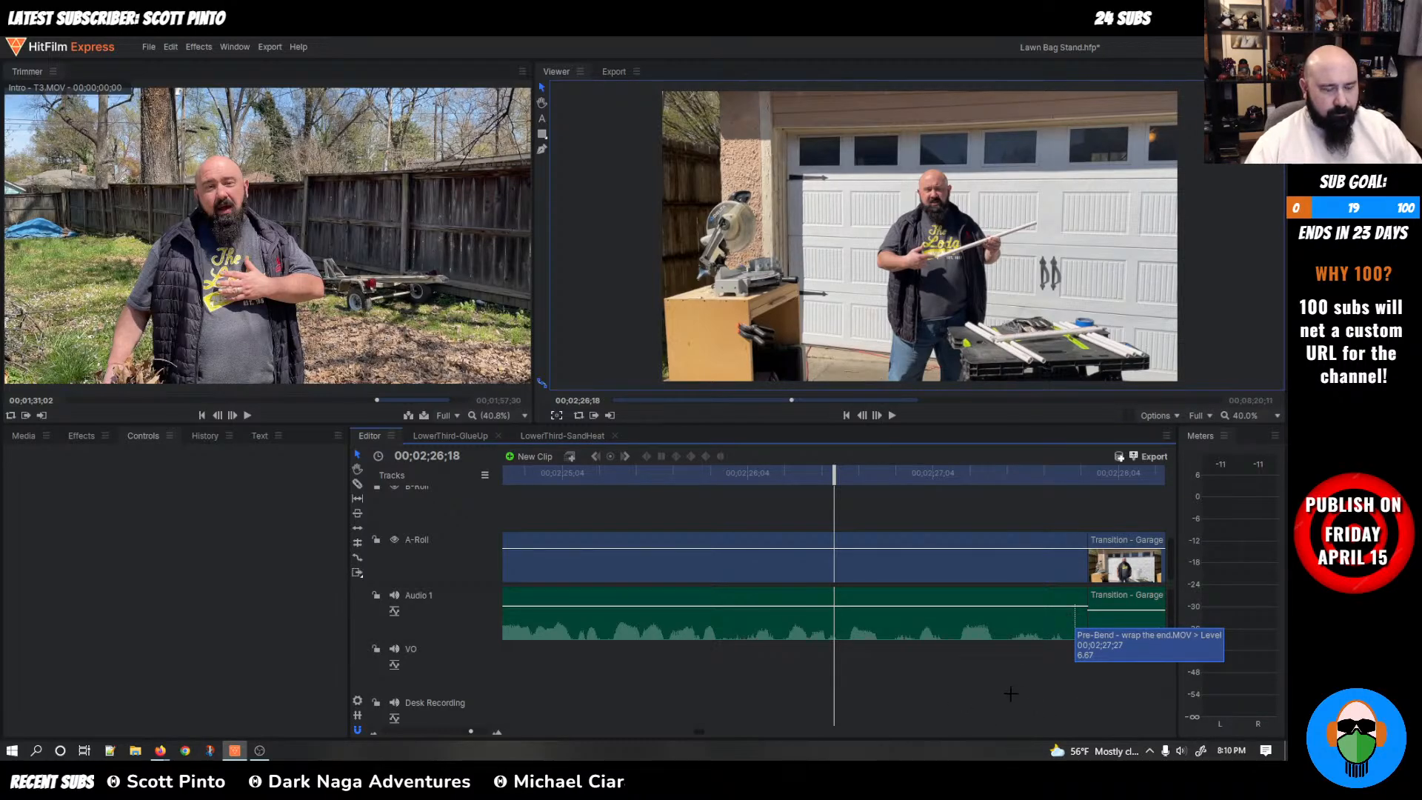
pyautogui.press('space')
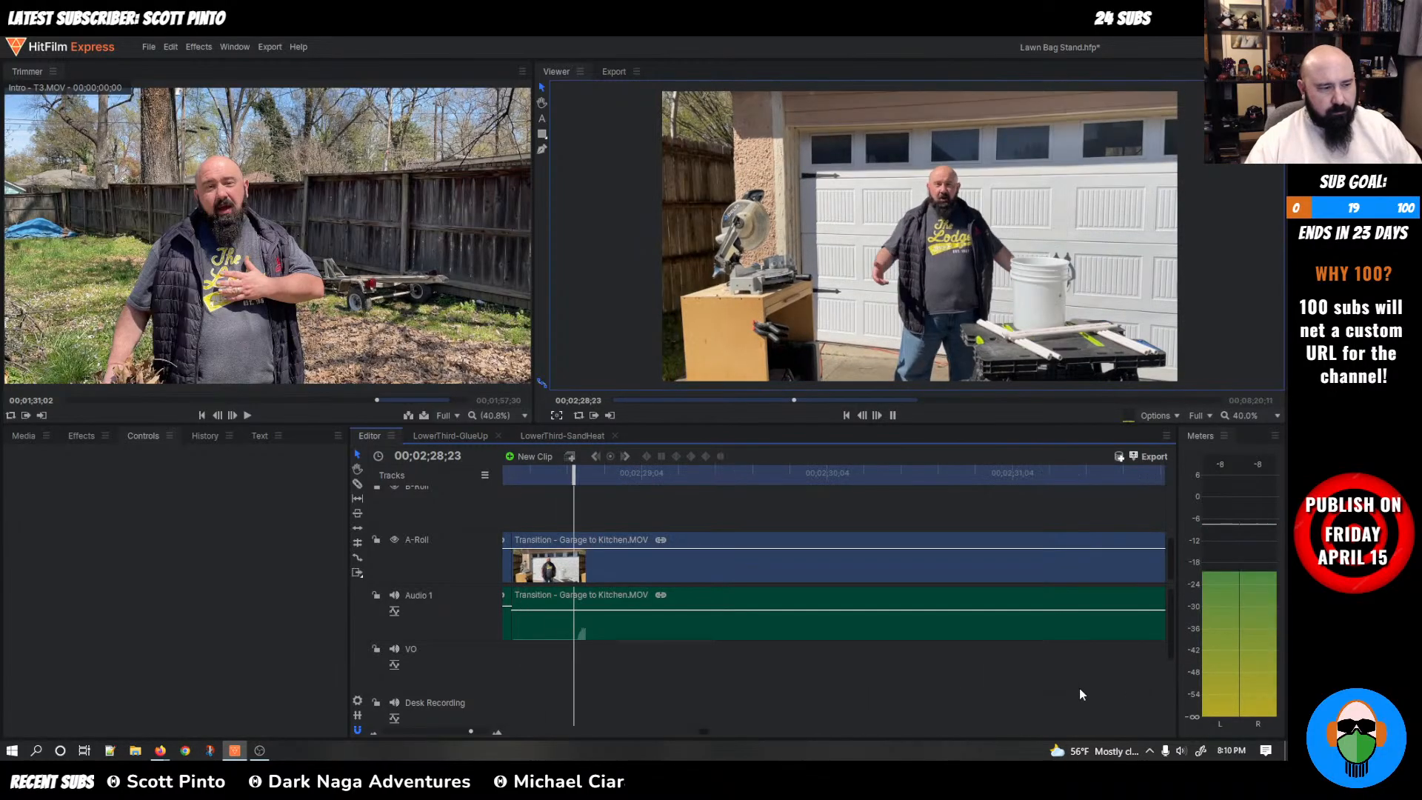
pyautogui.press('space')
# Undo the removal of the Pre-Bend clip's tail, replay the transition, and undo the slice at 00;02;27;29
pyautogui.moveTo(682, 473)
pyautogui.mouseDown()
pyautogui.moveTo(505, 472)
pyautogui.moveTo(707, 473)
pyautogui.mouseUp()
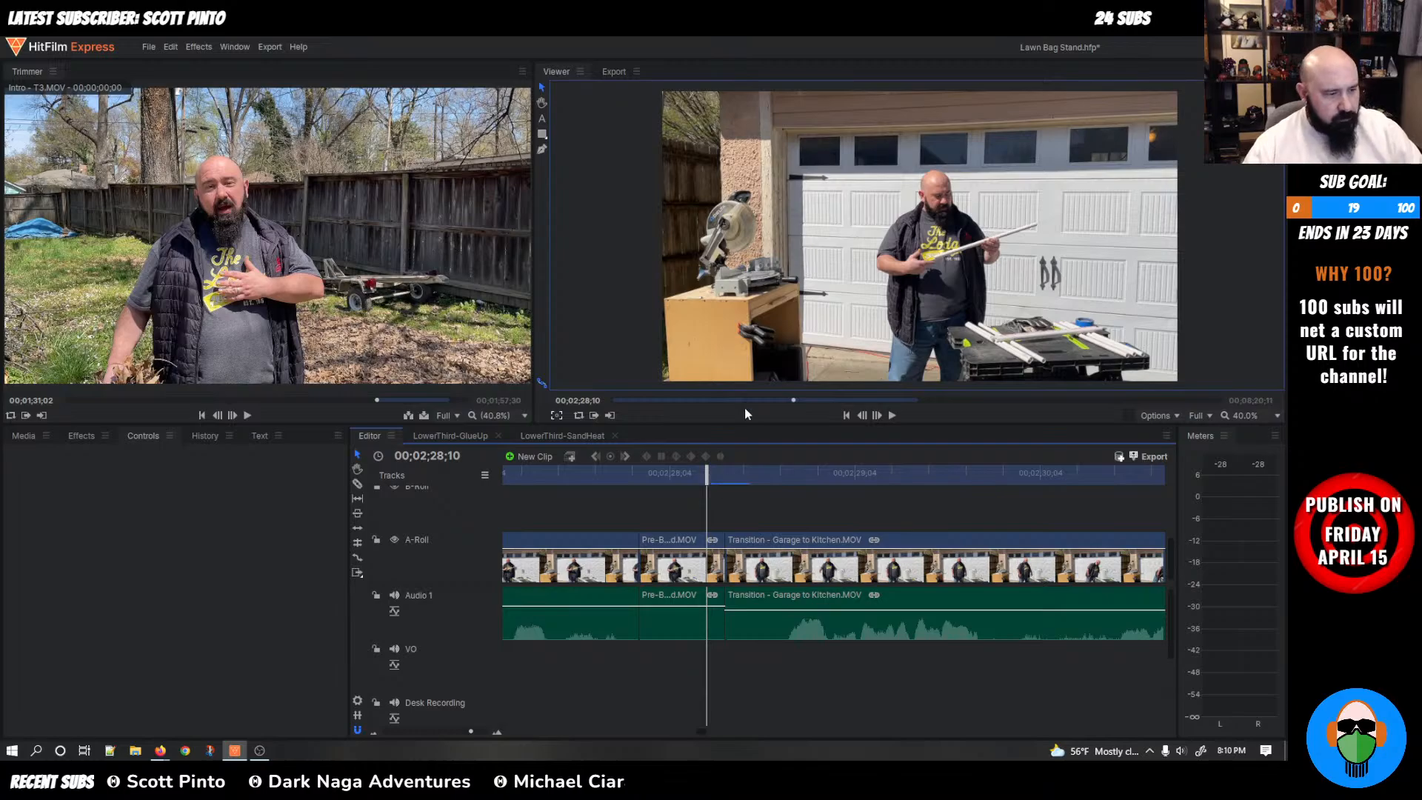
pyautogui.moveTo(708, 473); pyautogui.dragTo(551, 474)
pyautogui.press('space')
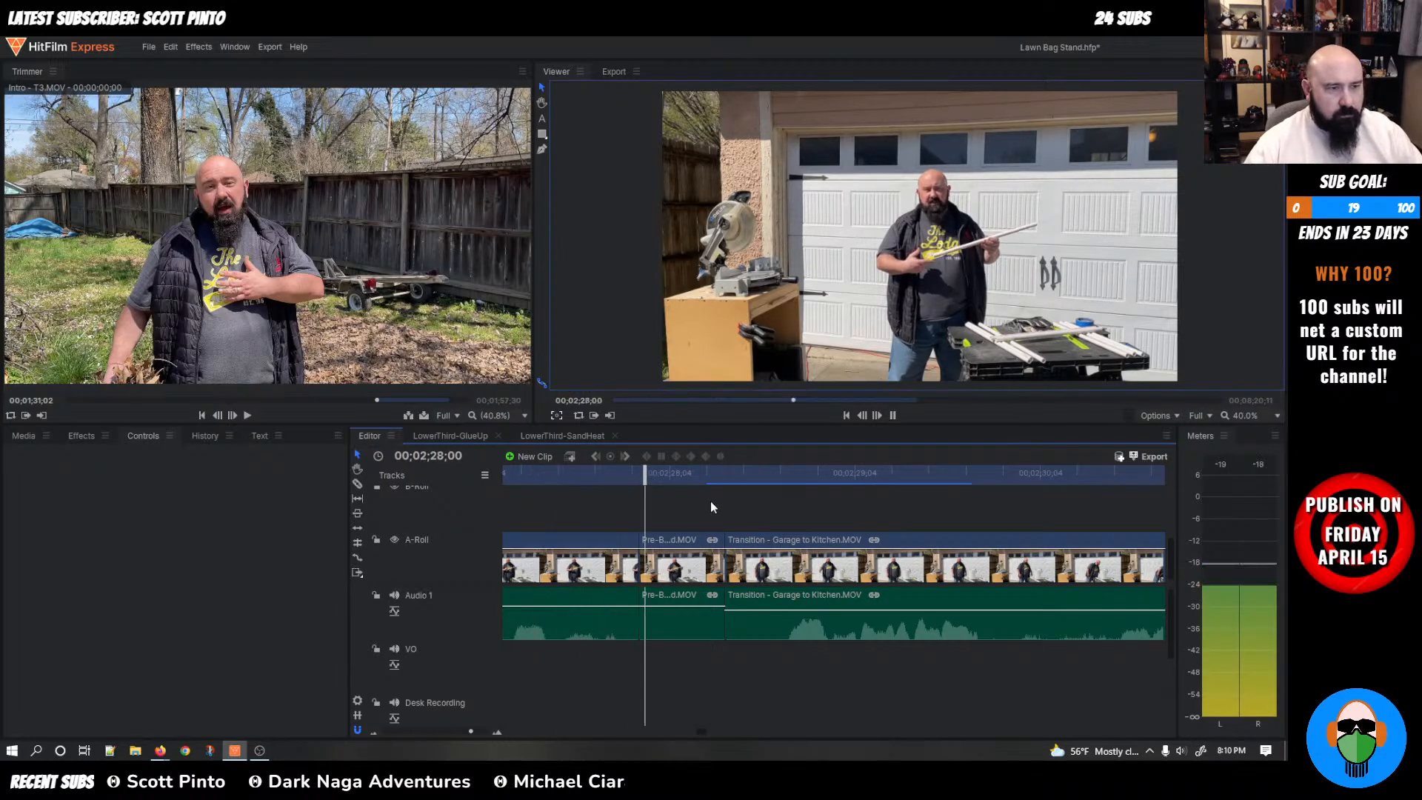
pyautogui.press('space')
pyautogui.press('space')
pyautogui.hotkey('ctrl', 'z')
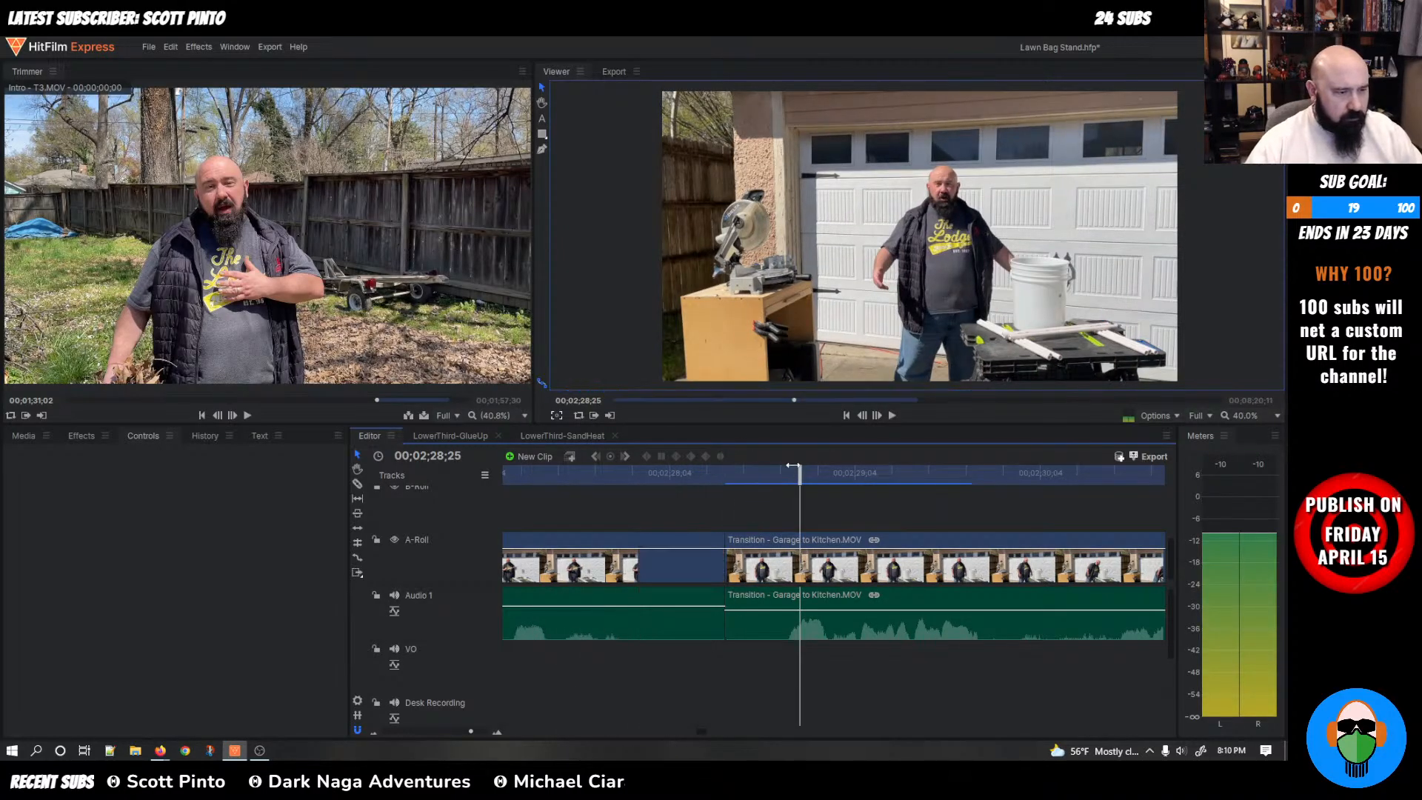
# Slice the "Pre-Bend - wrap the end.MOV" clip's video and audio at 00;02;28;04 and ripple-delete the short piece after it
pyautogui.moveTo(797, 473); pyautogui.dragTo(491, 490)
pyautogui.press('space')
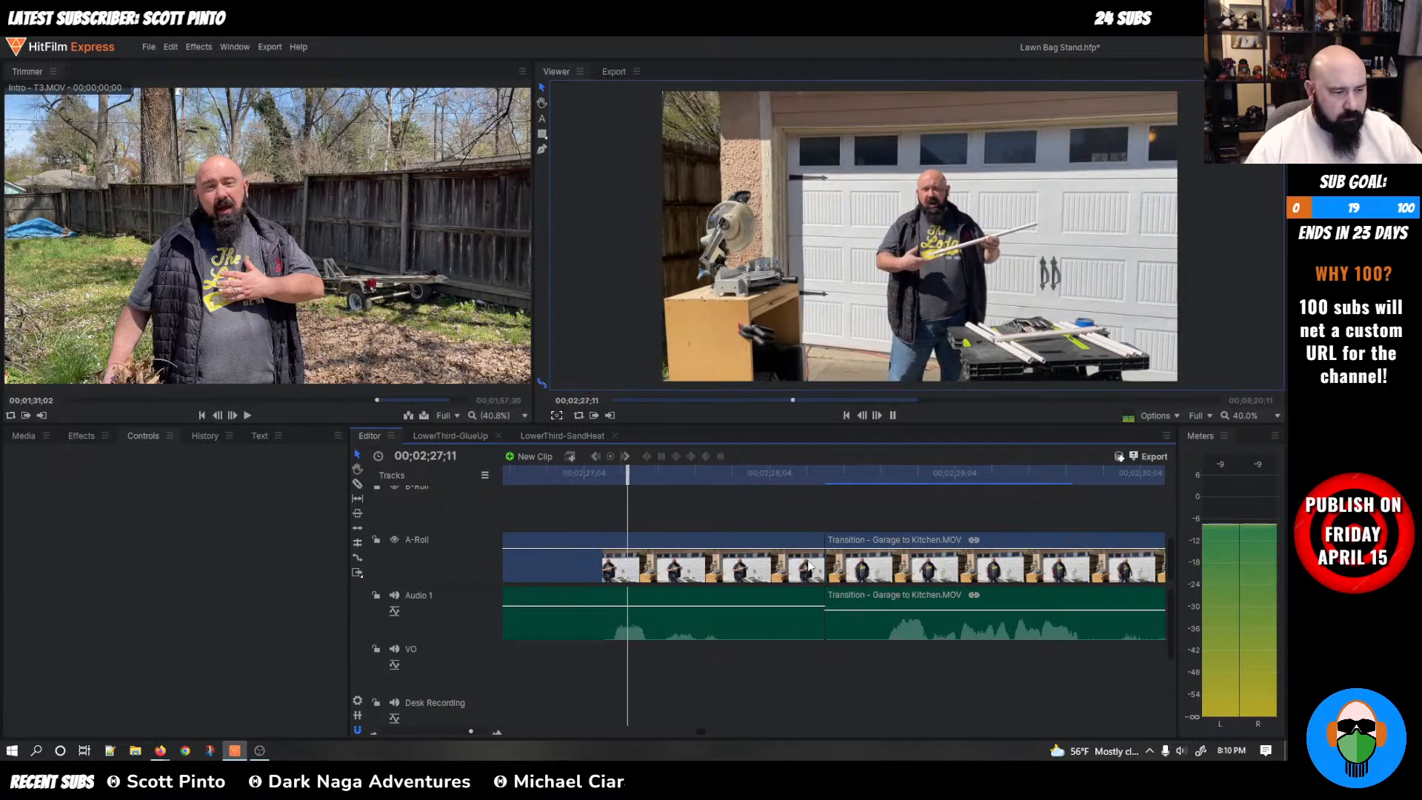
pyautogui.press('space')
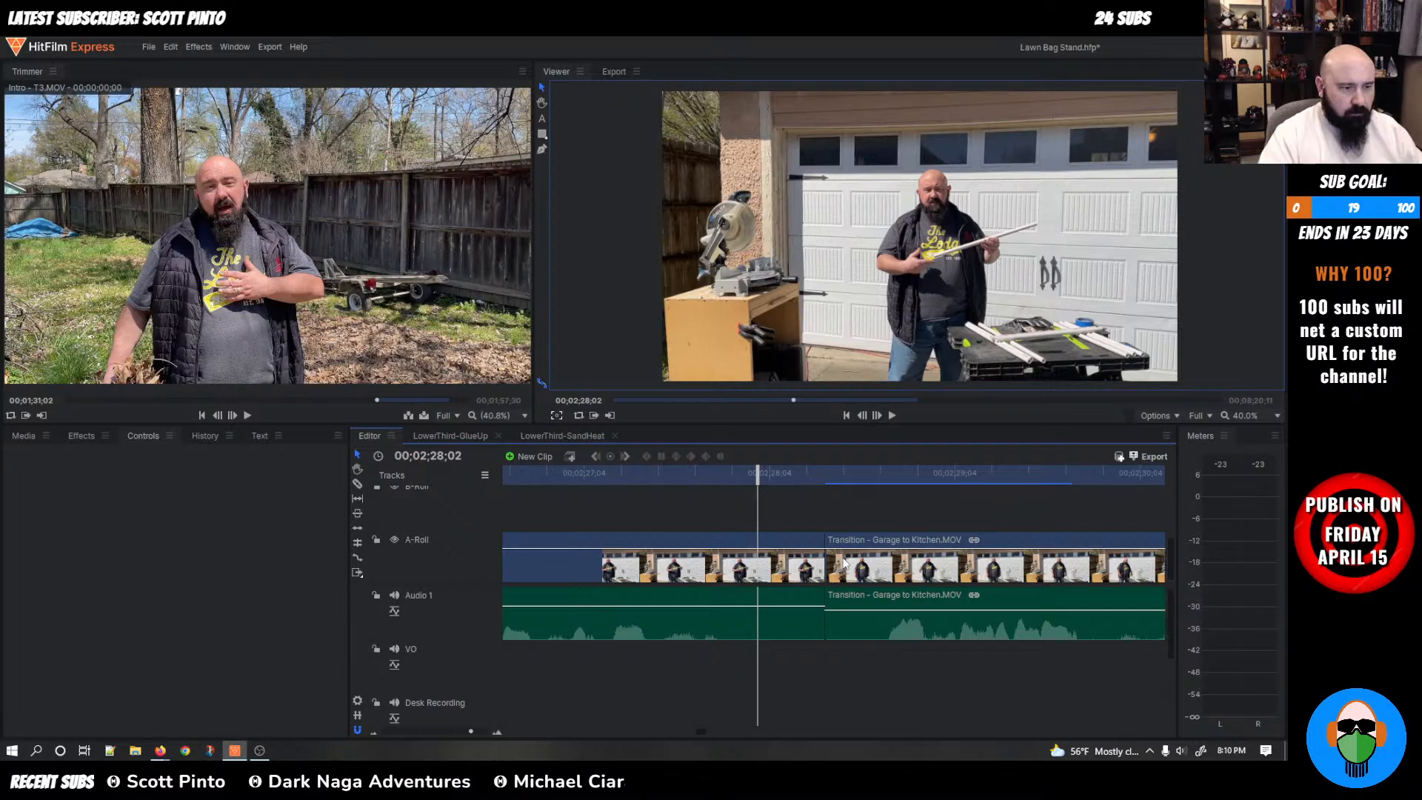
pyautogui.press('Right')
pyautogui.press('Right')
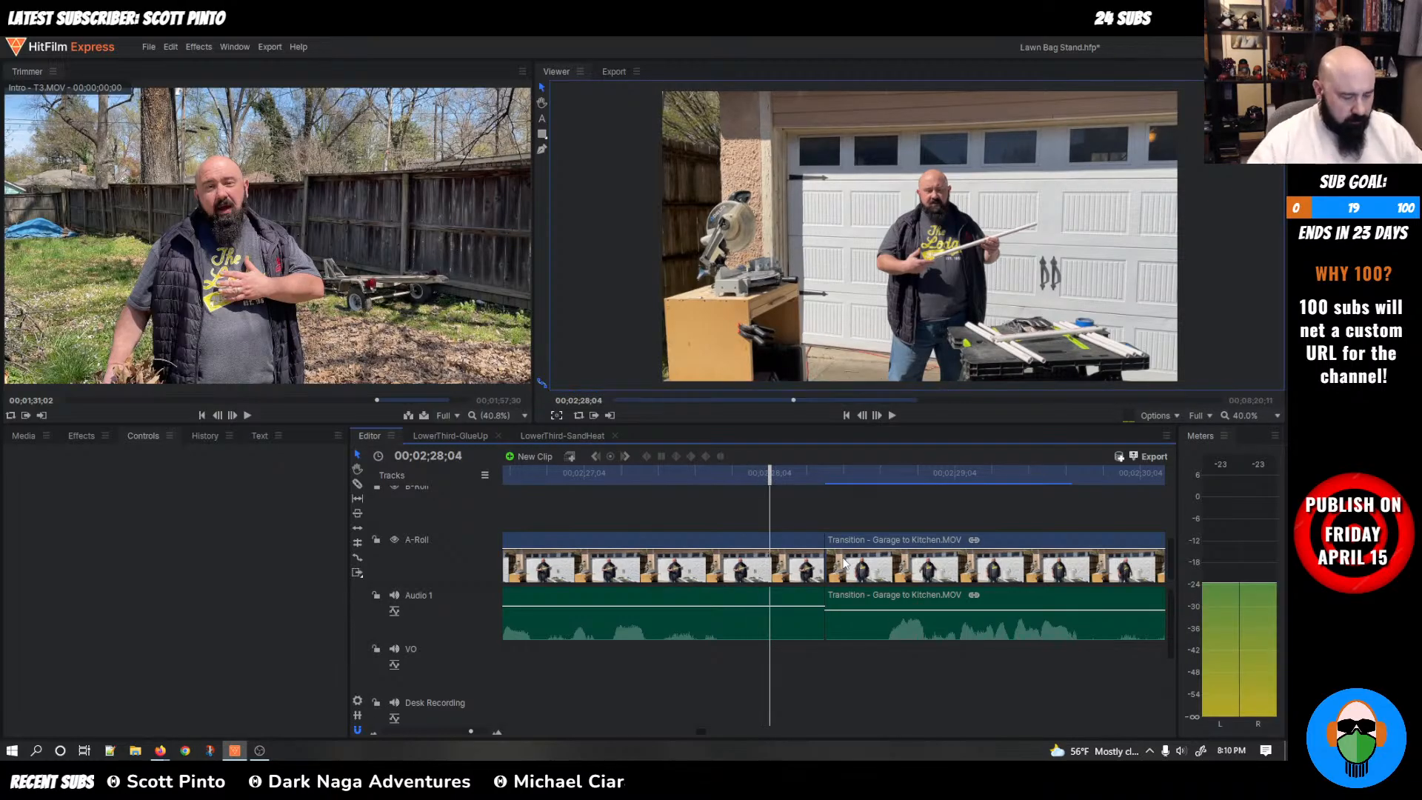
pyautogui.press('c')
pyautogui.click(771, 578)
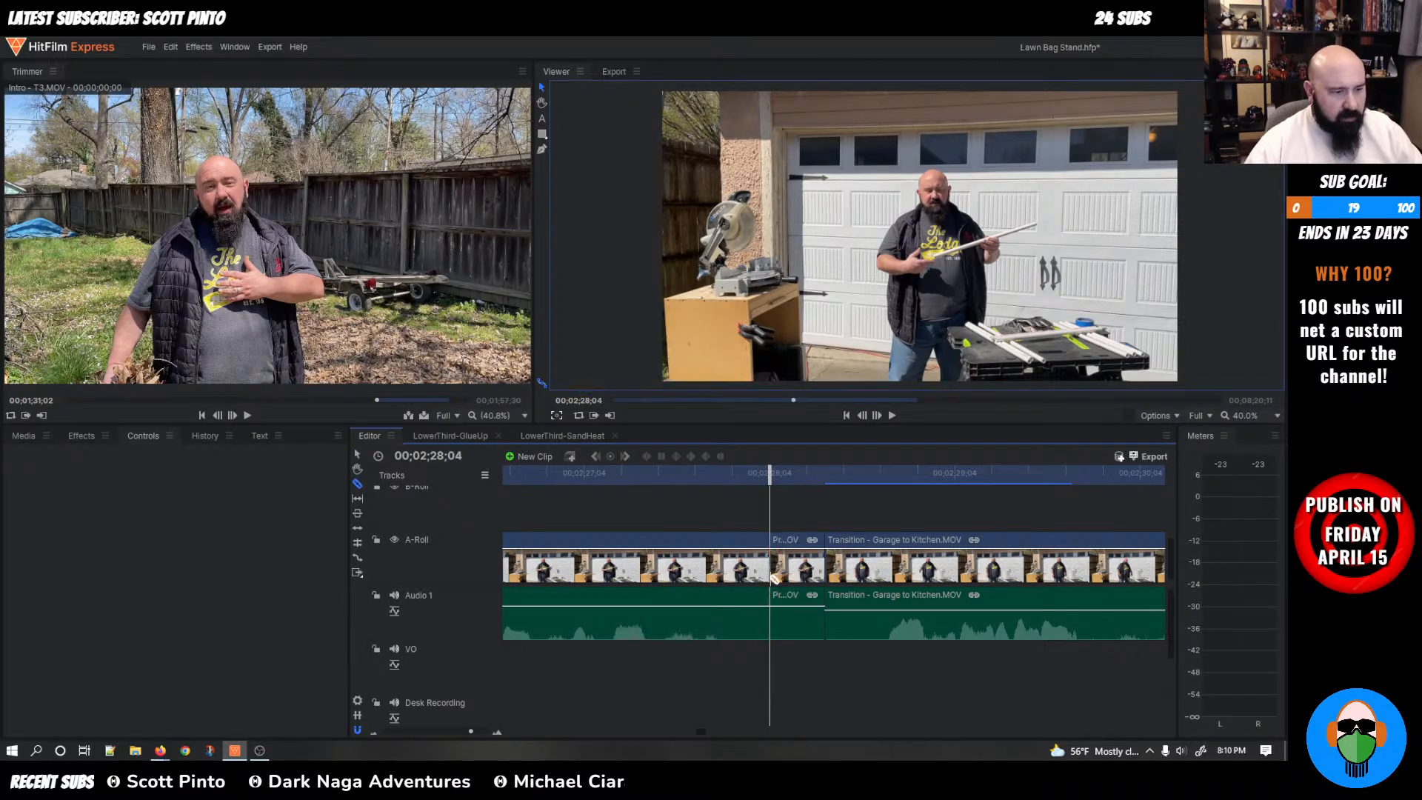
pyautogui.press('v')
pyautogui.rightClick(784, 598)
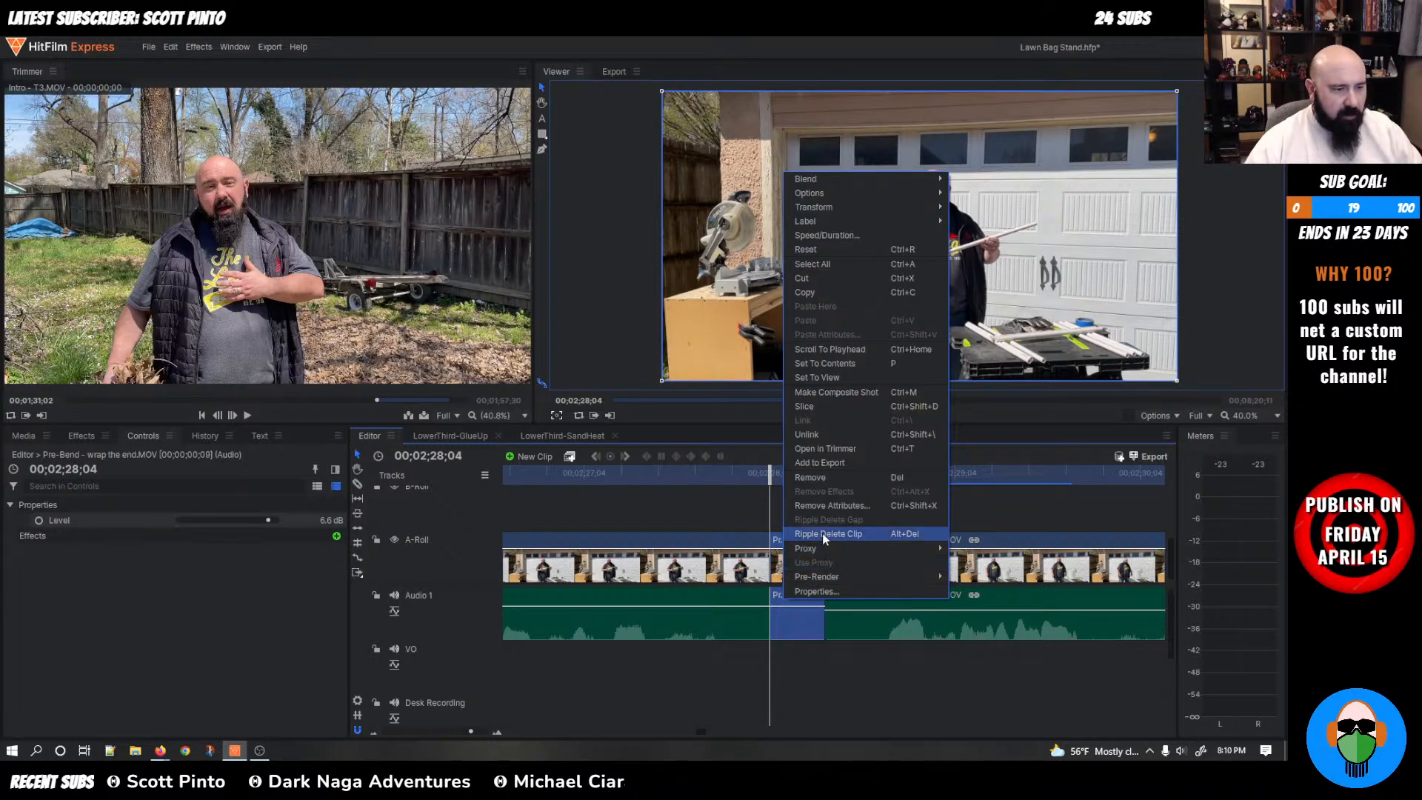
pyautogui.click(822, 533)
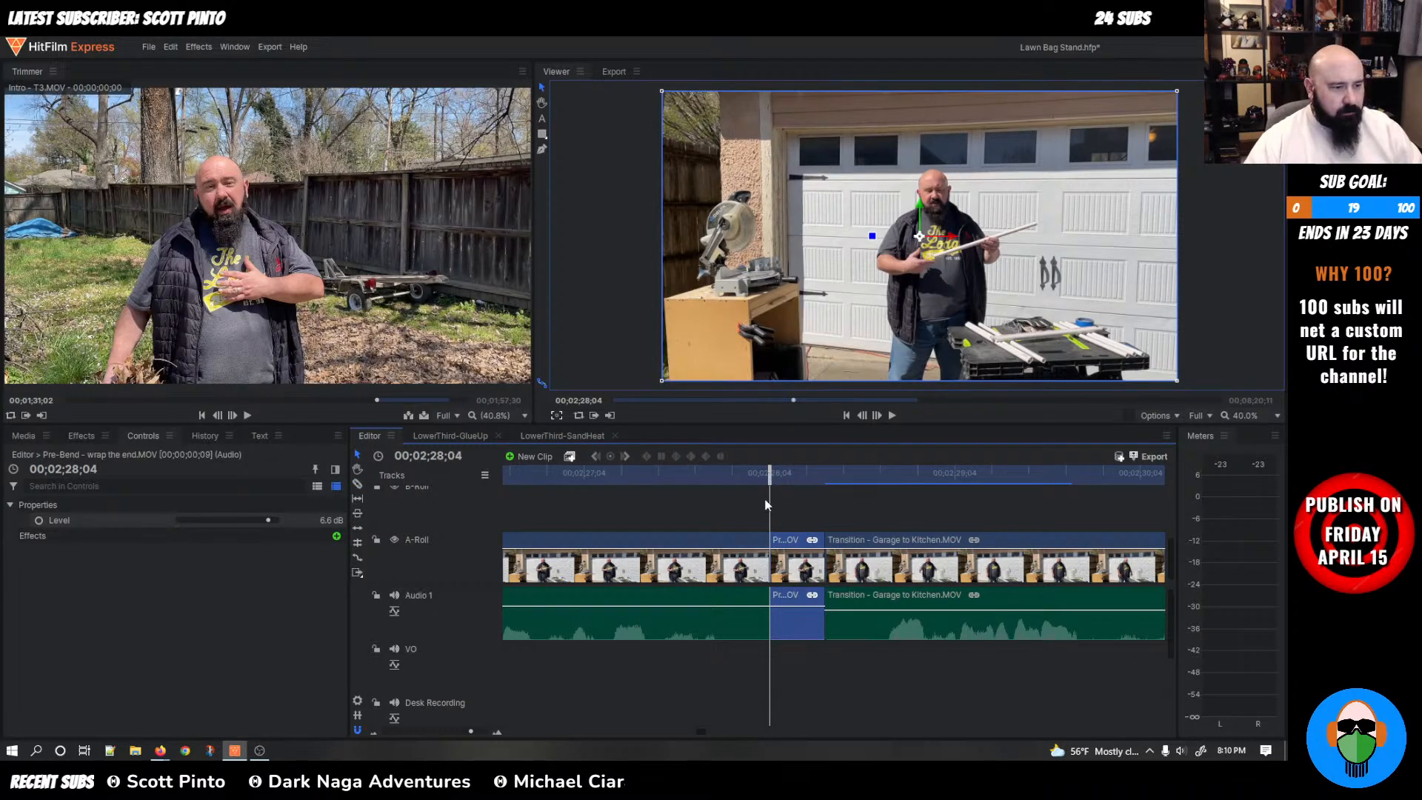
# Replay the shortened Pre-Bend ending into the "Transition - Garage to Kitchen.MOV" clip twice to judge the new cut
pyautogui.press('-')
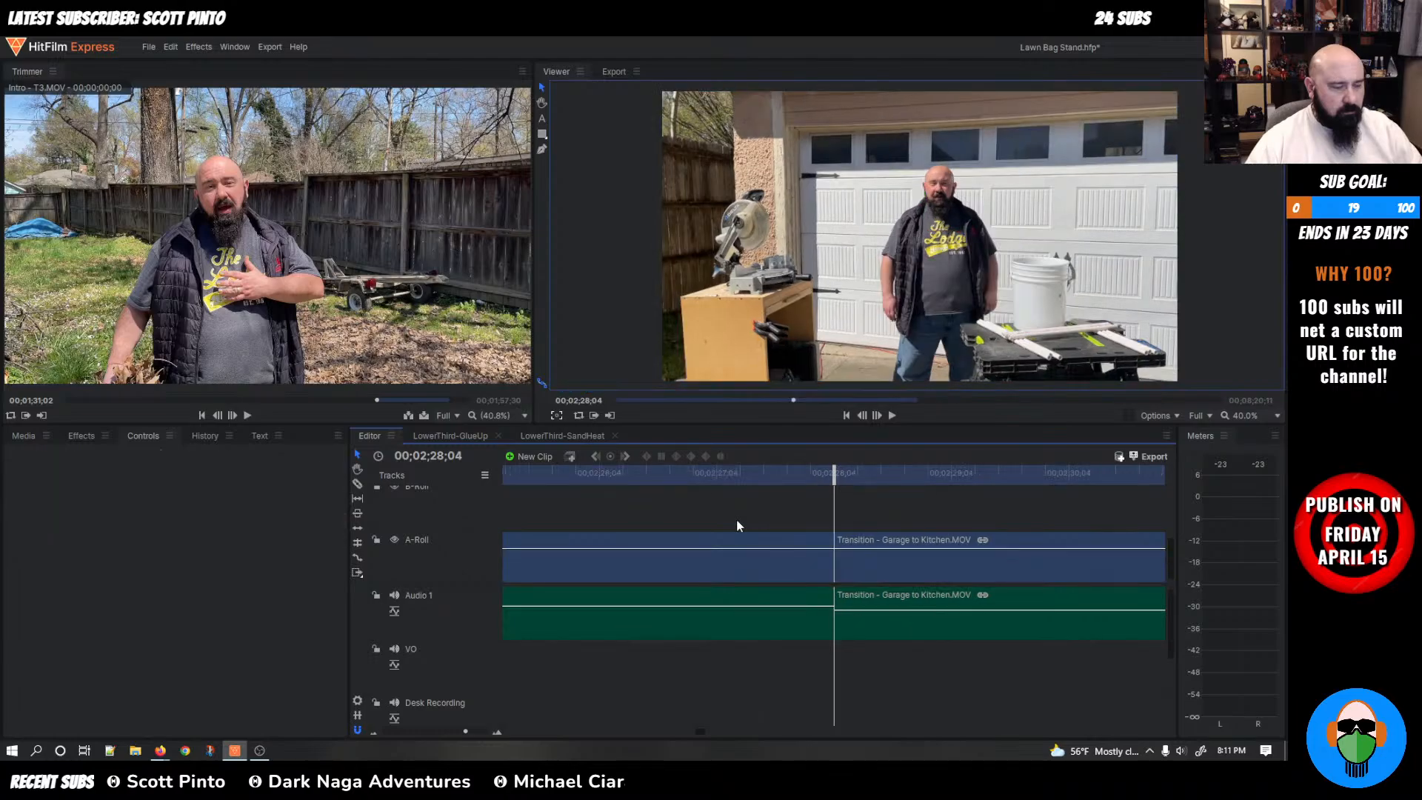
pyautogui.press('-')
pyautogui.click(587, 476)
pyautogui.press('space')
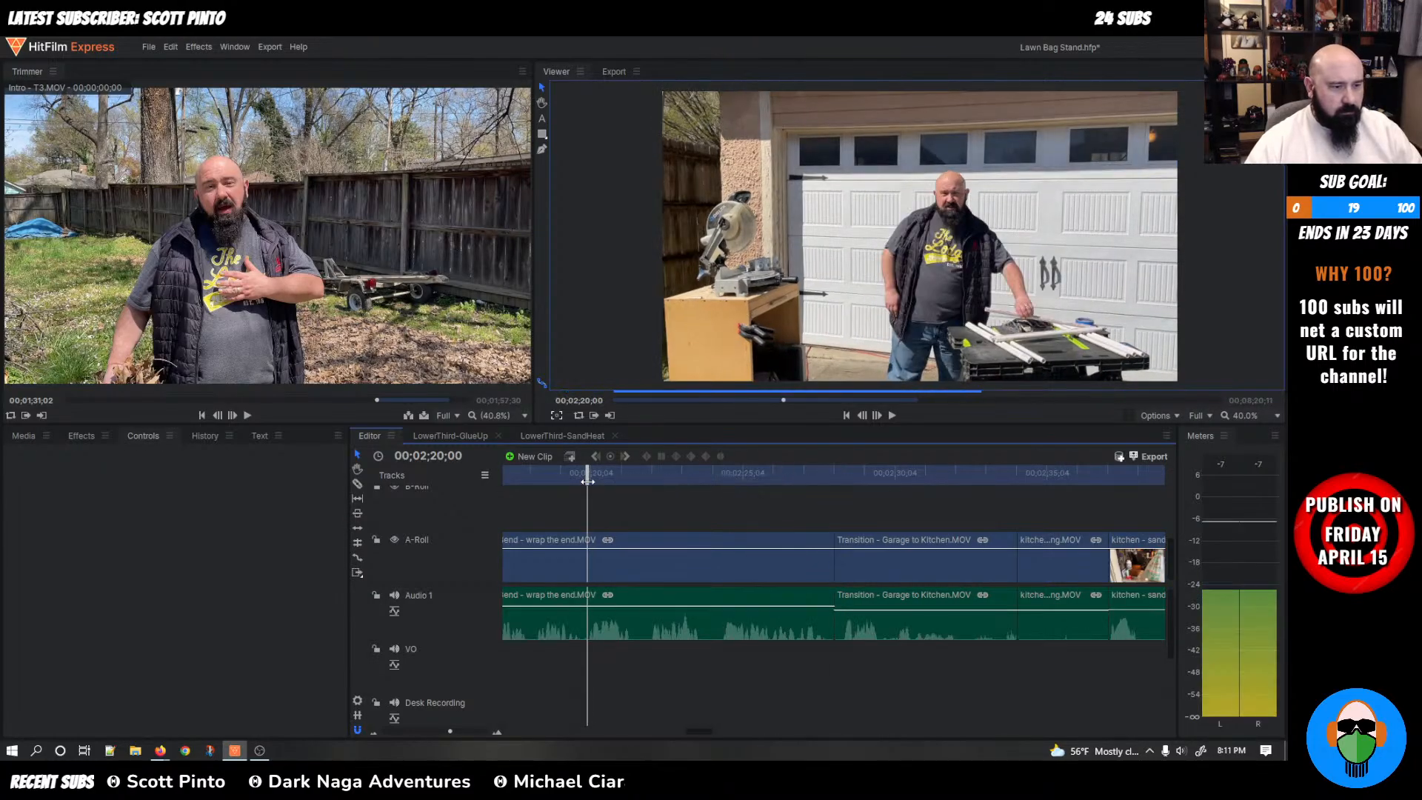
pyautogui.press('space')
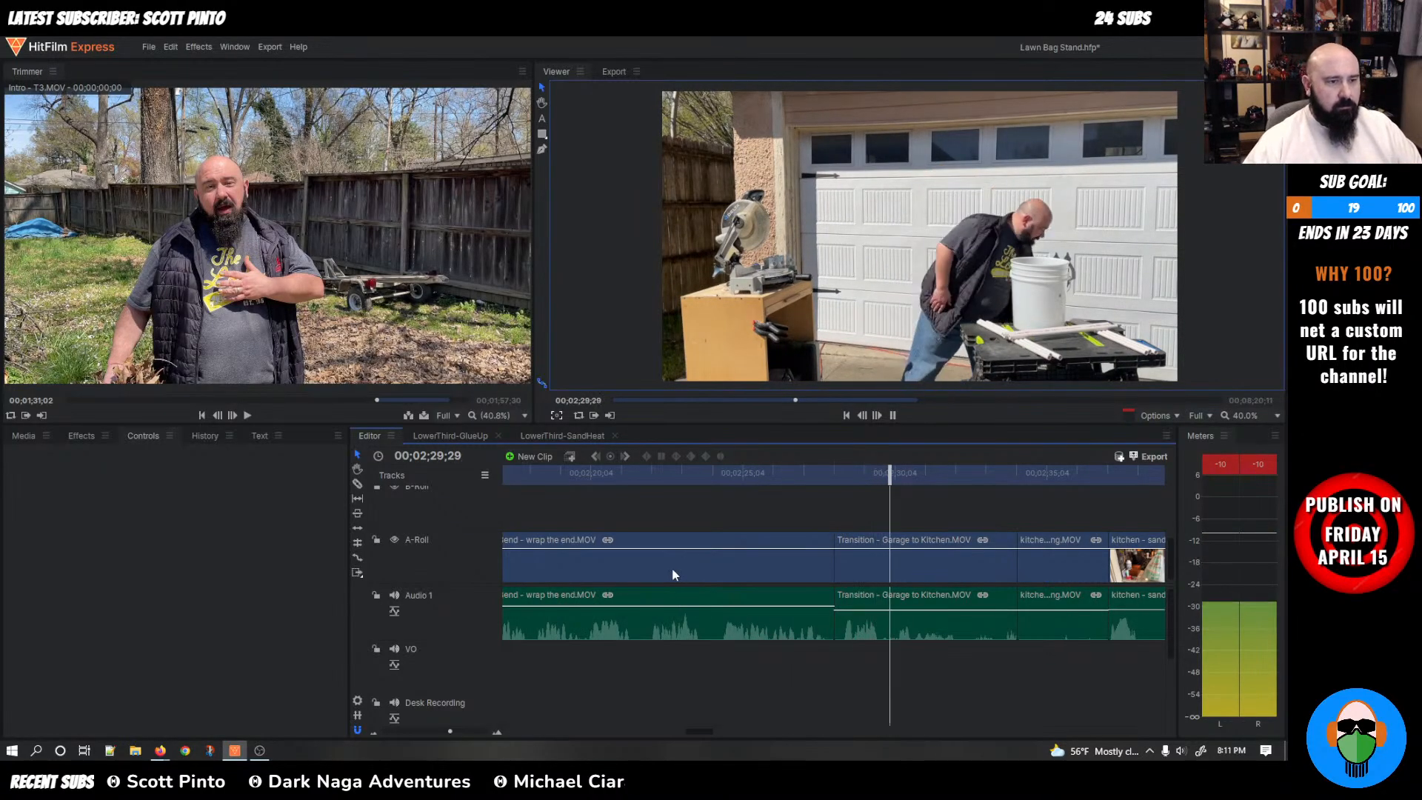
pyautogui.moveTo(941, 497); pyautogui.dragTo(590, 498)
pyautogui.press('space')
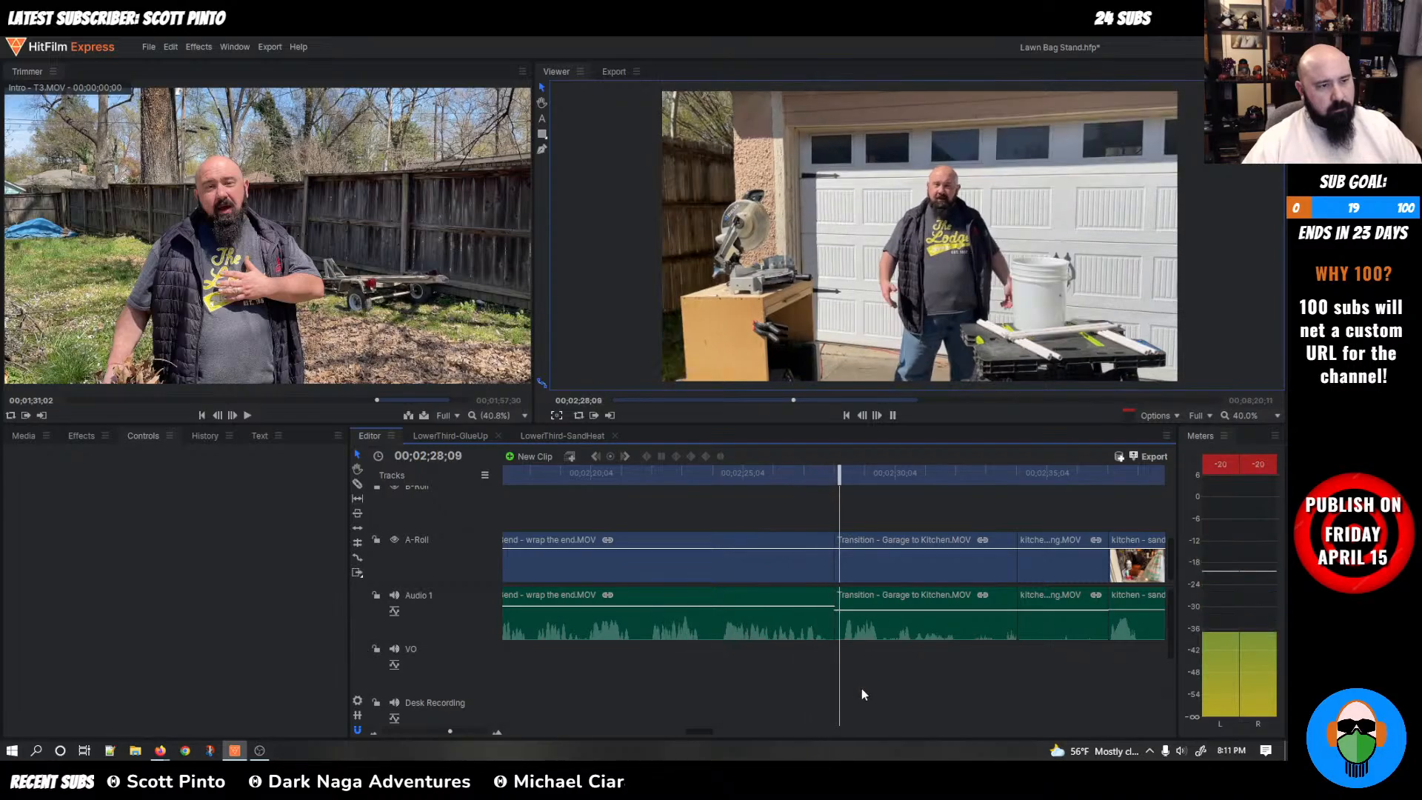
pyautogui.press('space')
# Examine the opening of the "Transition - Garage to Kitchen.MOV" clip frame by frame around 00;02;28;19 for a cut point after the first spoken sound
pyautogui.moveTo(862, 473); pyautogui.dragTo(852, 471)
pyautogui.press('=')
pyautogui.press('=')
pyautogui.press('=')
pyautogui.press('=')
pyautogui.press('=')
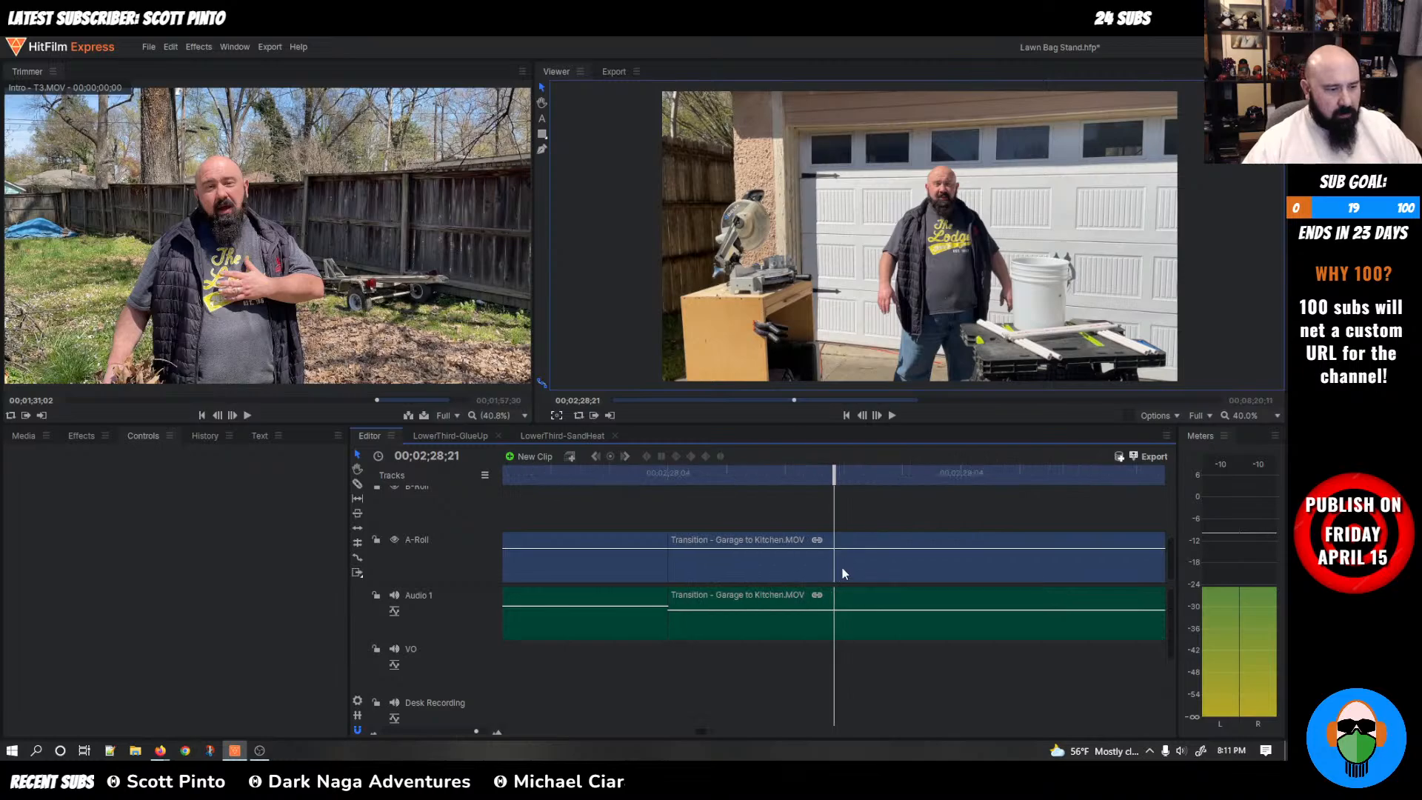
pyautogui.press('=')
pyautogui.press('=')
pyautogui.press('c')
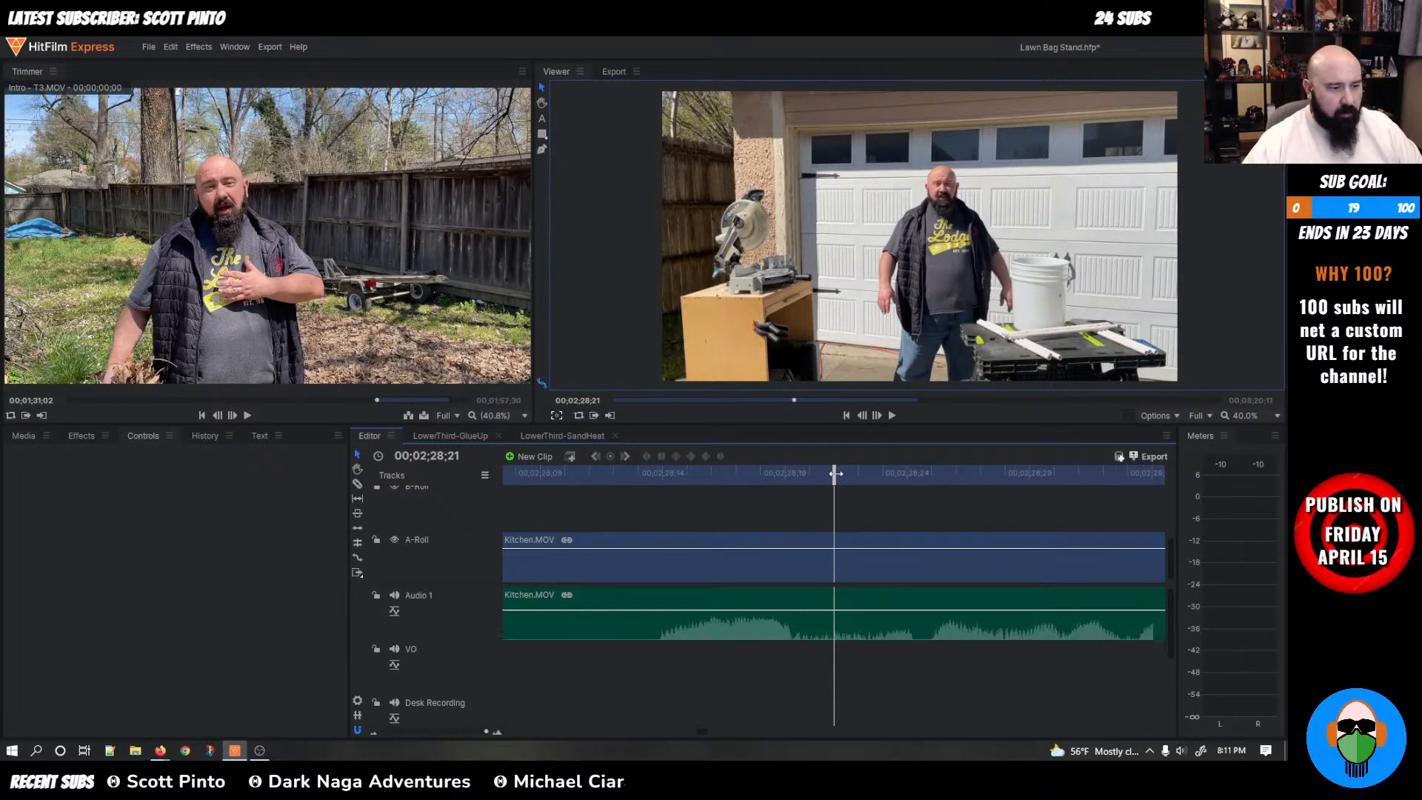
pyautogui.moveTo(834, 474); pyautogui.dragTo(793, 495)
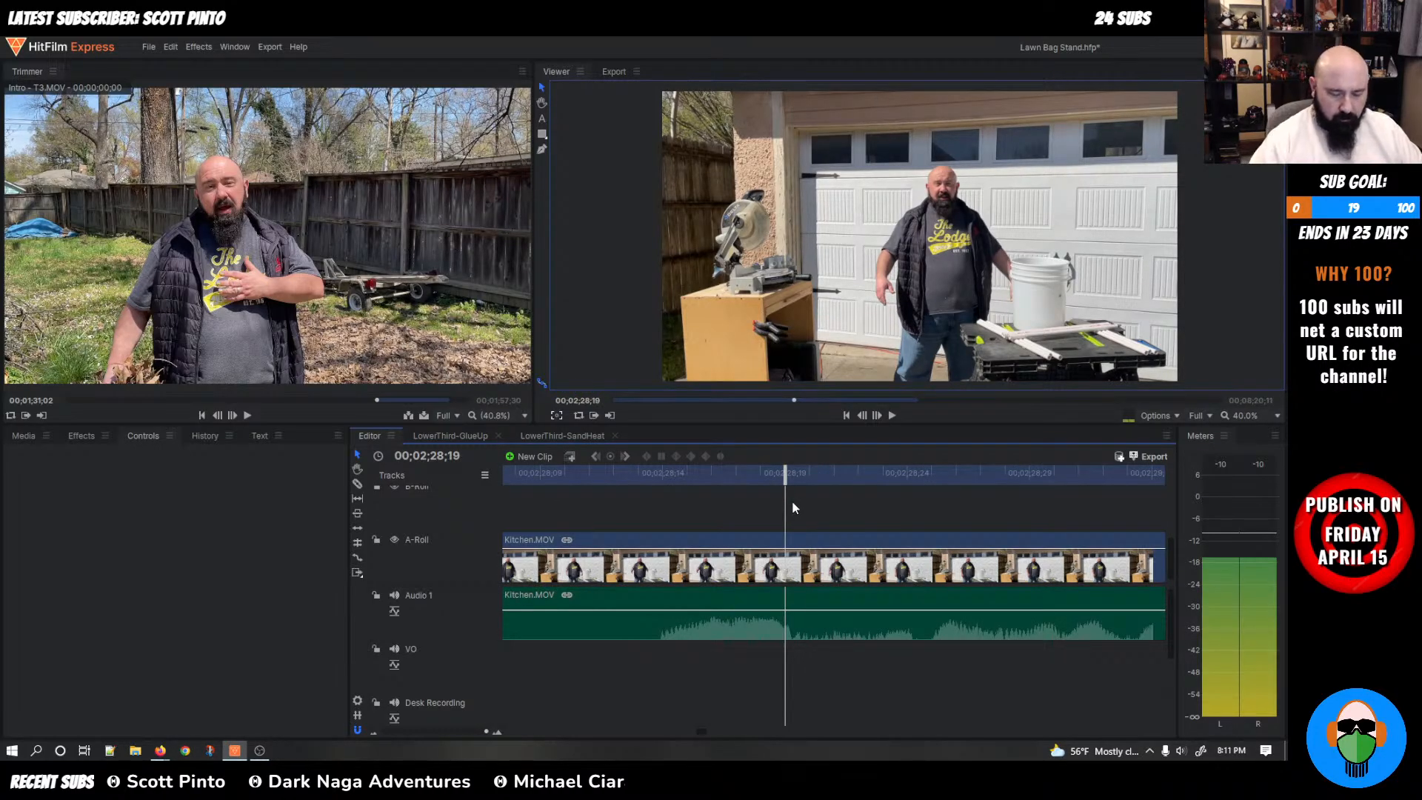
pyautogui.press('Left')
pyautogui.press('Left')
pyautogui.press('Right')
pyautogui.press('Right')
pyautogui.press('Right')
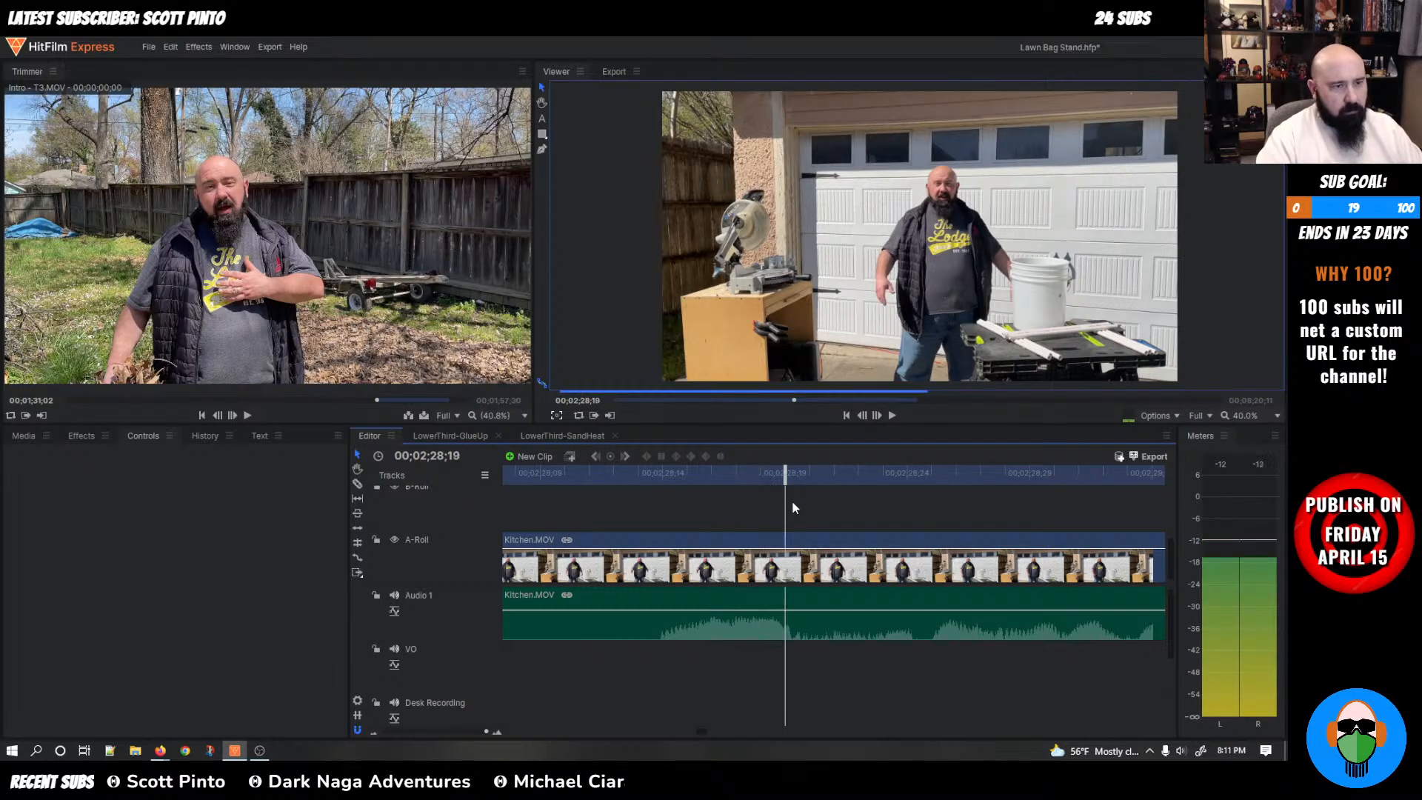
pyautogui.press('Right')
pyautogui.press('Left')
pyautogui.press('Left')
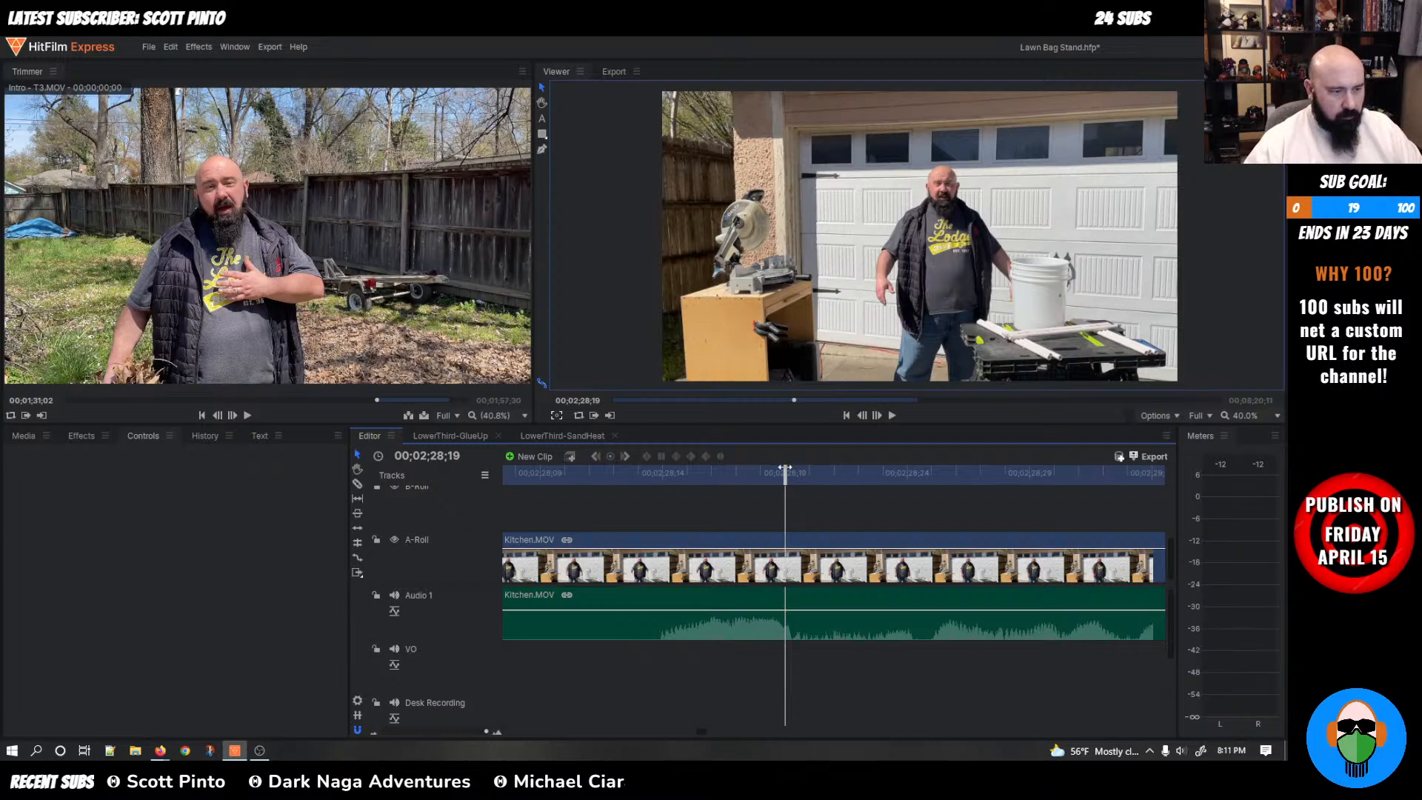
# Replay the transition clip's opening words and slice its video and audio at 00;02;28;20
pyautogui.moveTo(793, 508); pyautogui.dragTo(549, 510)
pyautogui.press('space')
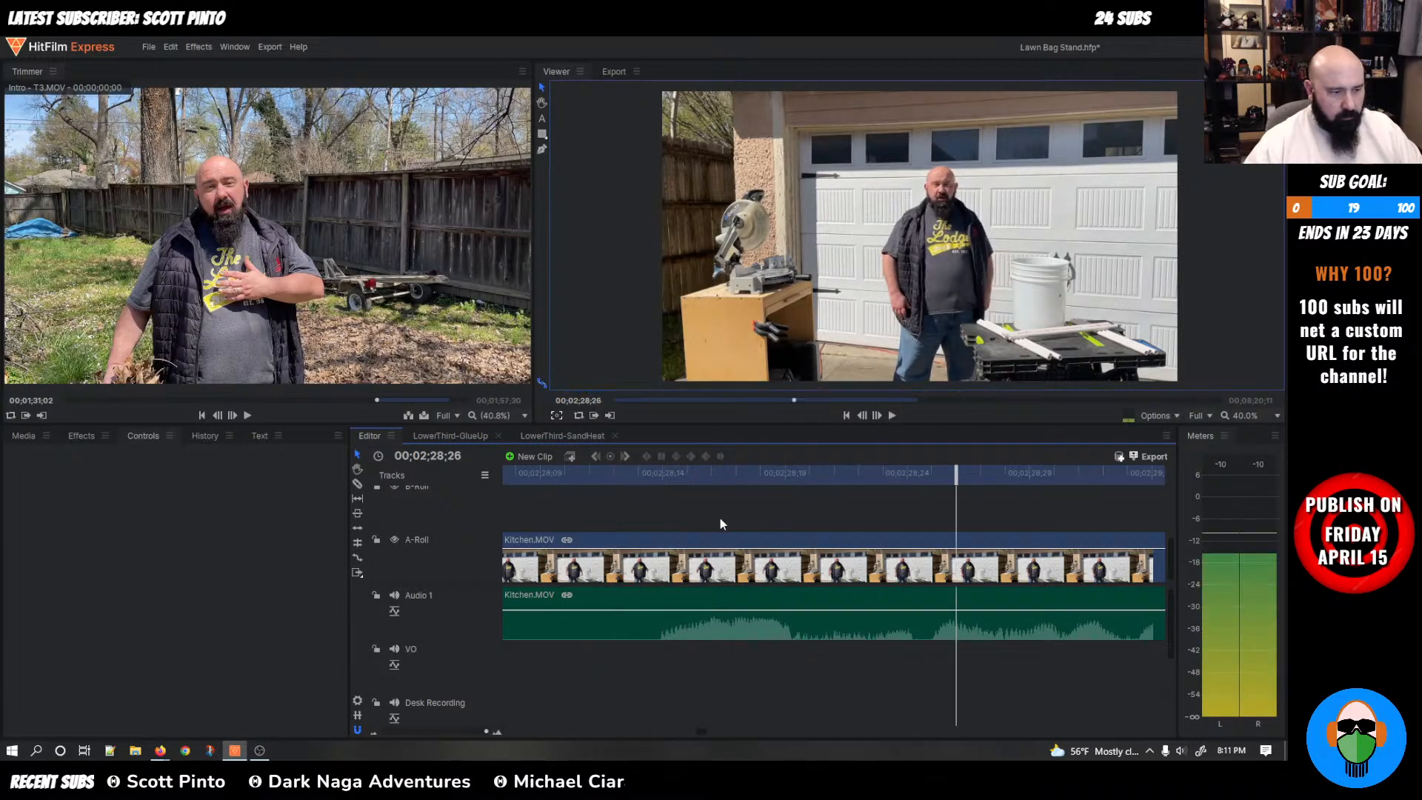
pyautogui.moveTo(958, 474); pyautogui.dragTo(698, 504)
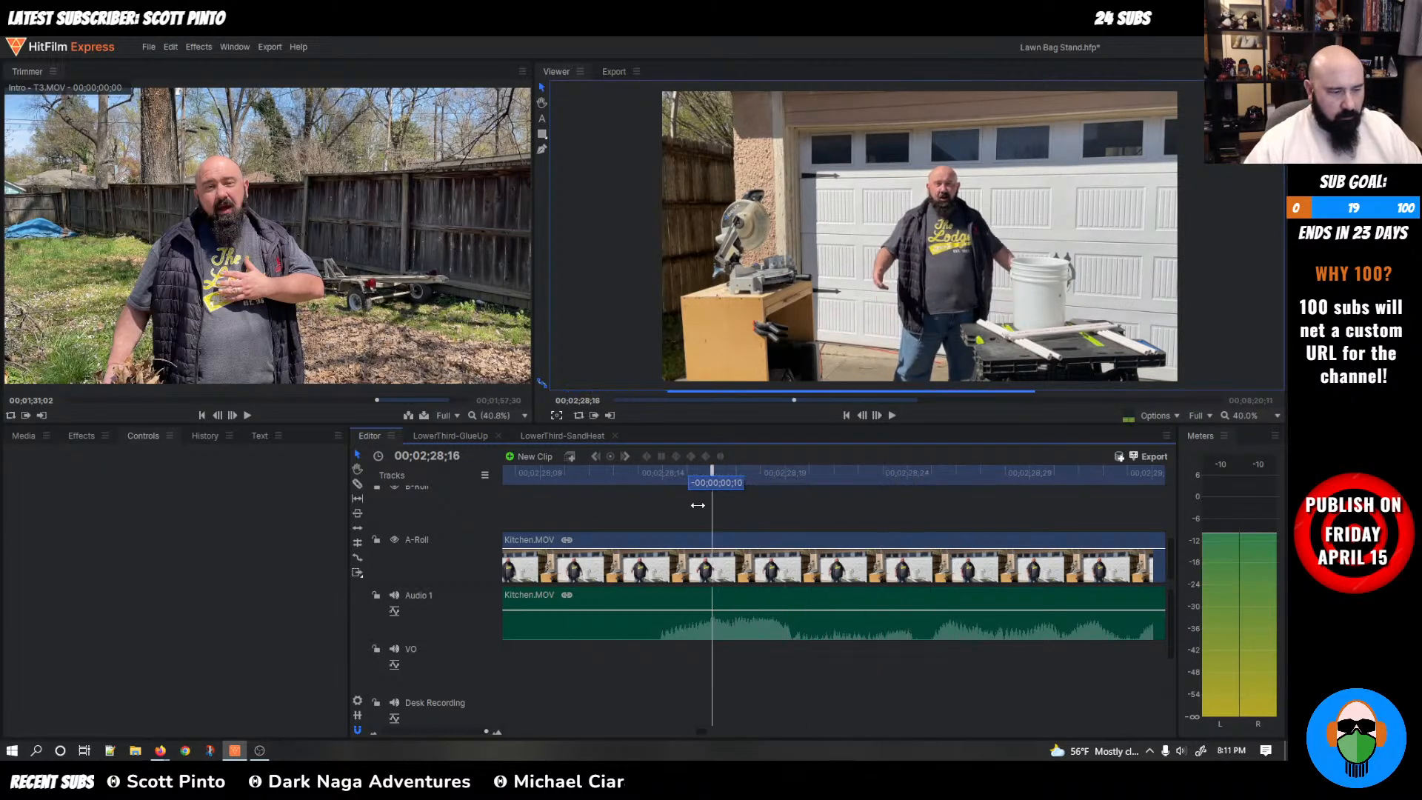
pyautogui.press('space')
pyautogui.press('space')
pyautogui.moveTo(987, 471); pyautogui.dragTo(819, 504)
pyautogui.press('c')
pyautogui.click(818, 559)
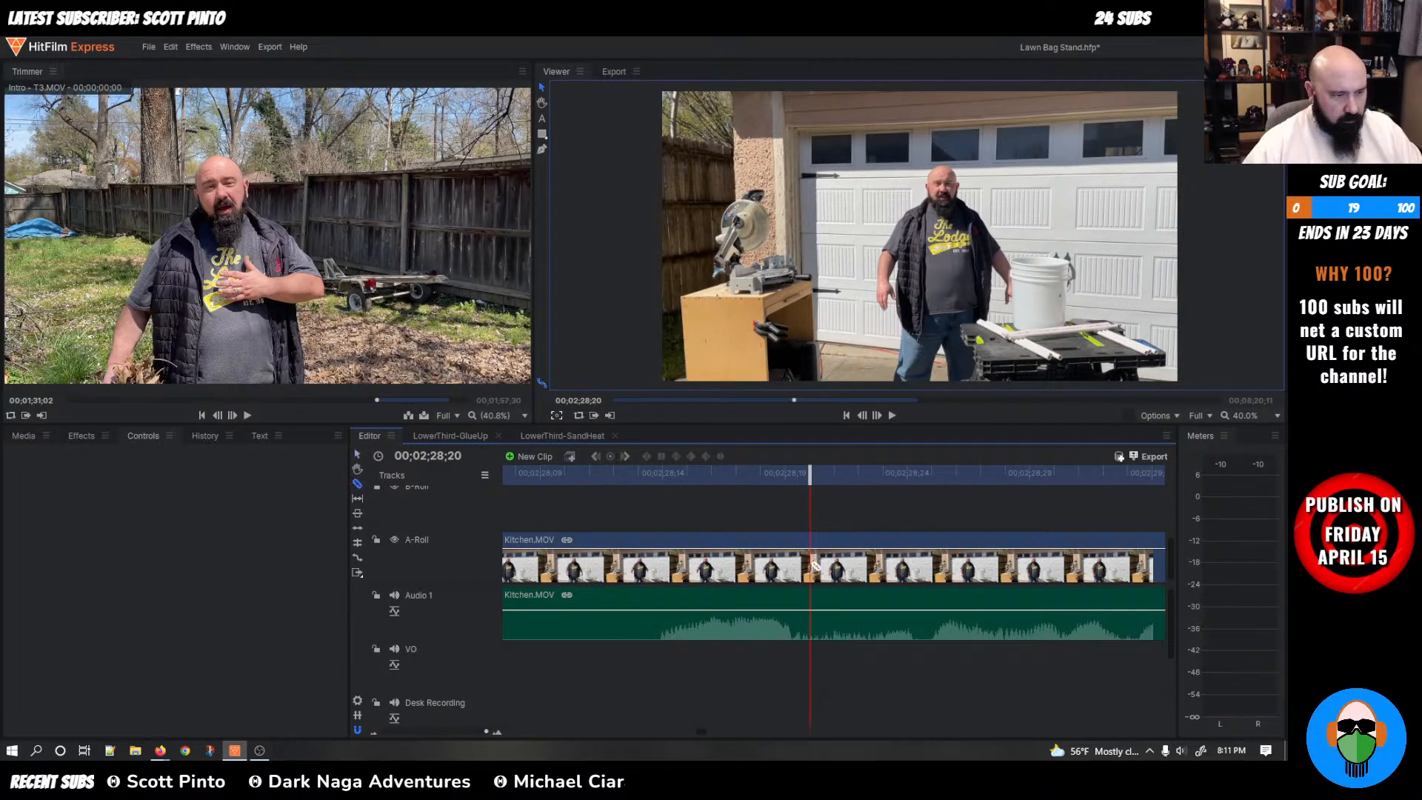
# Ripple-delete the opening piece of the "Transition - Garage to Kitchen.MOV" clip before 00;02;28;20
pyautogui.press('v')
pyautogui.click(752, 573)
pyautogui.rightClick(752, 572)
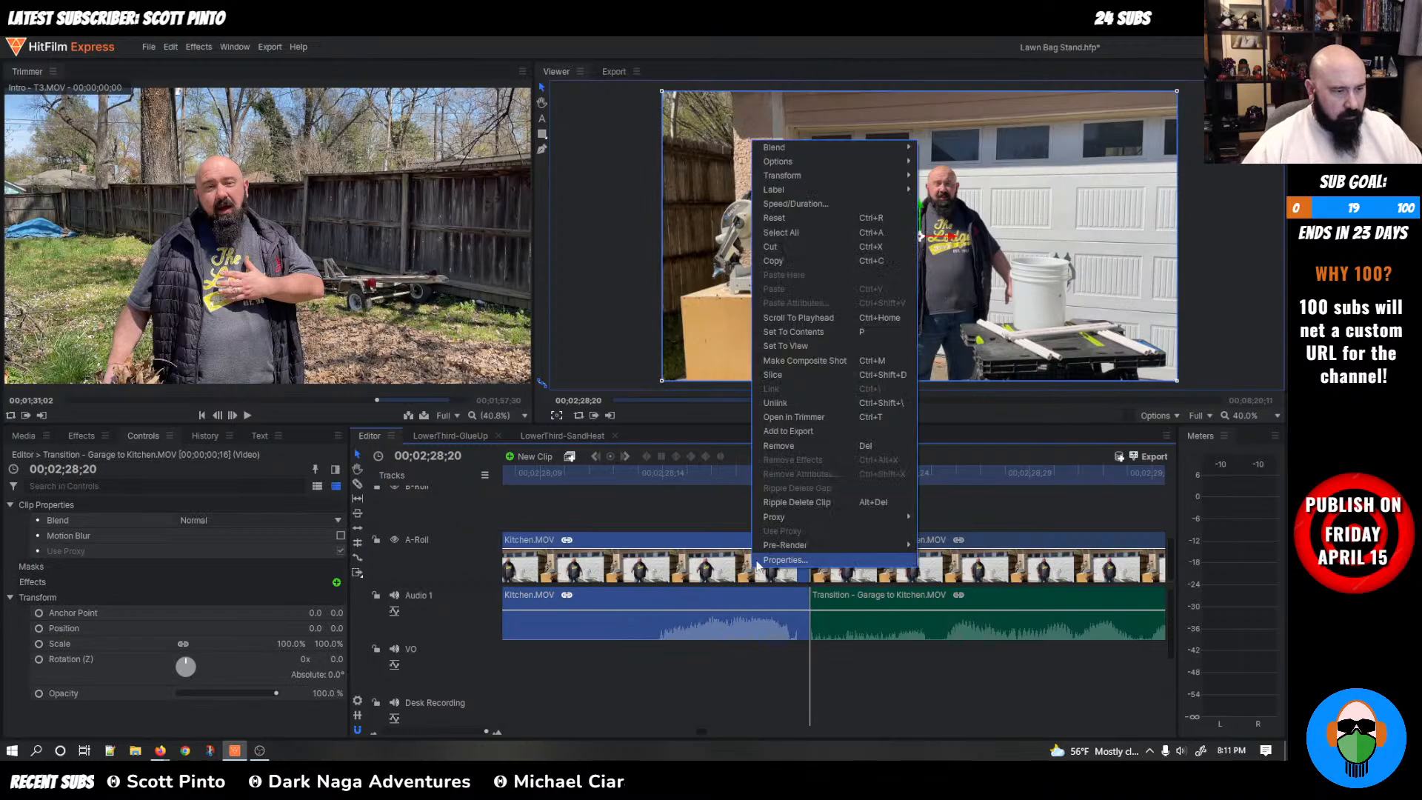
pyautogui.click(788, 516)
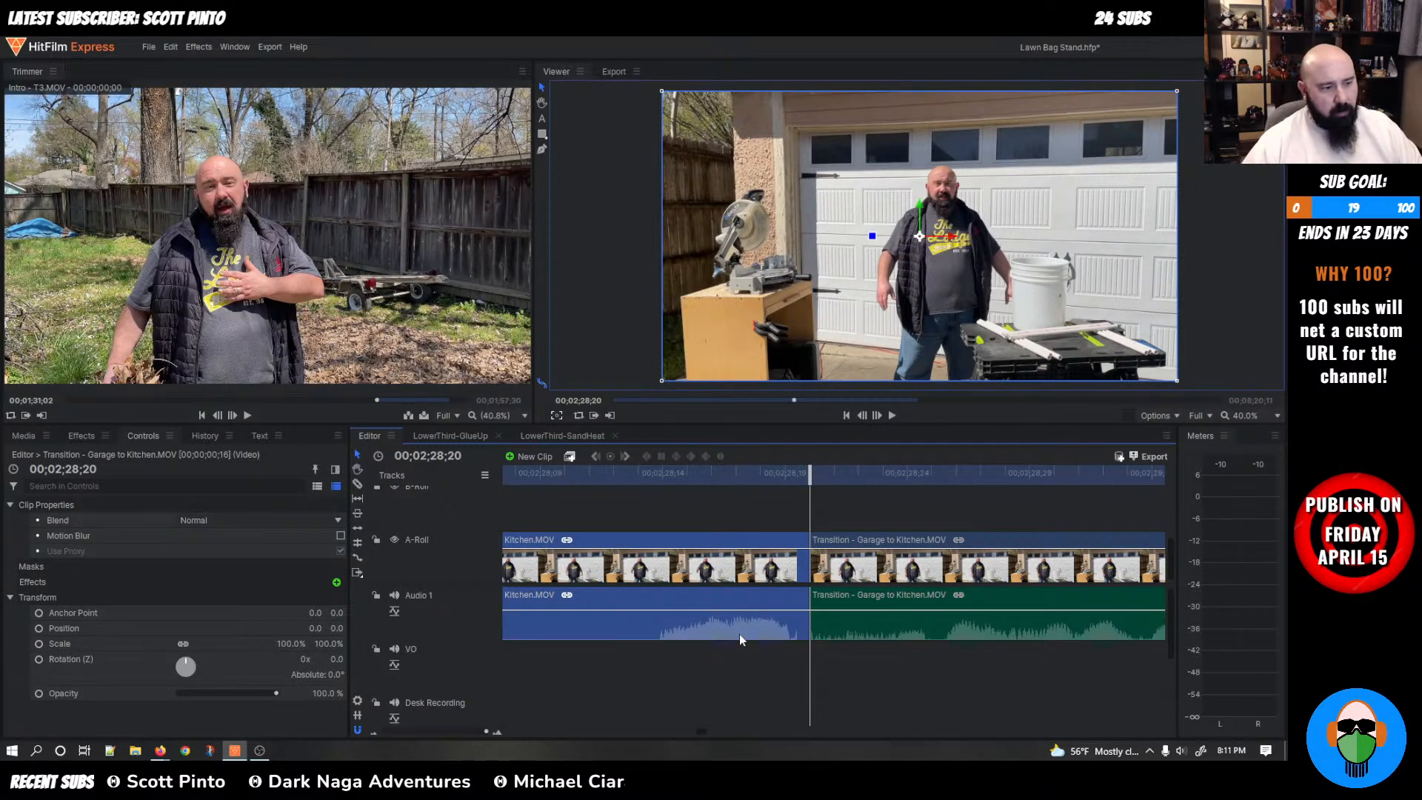
pyautogui.hotkey('ctrl', 'Delete')
# Replay from the Pre-Bend clip into the trimmed garage-to-kitchen transition to judge how the cut flows
pyautogui.press('-')
pyautogui.press('-')
pyautogui.press('-')
pyautogui.press('-')
pyautogui.press('-')
pyautogui.press('-')
pyautogui.press('-')
pyautogui.press('-')
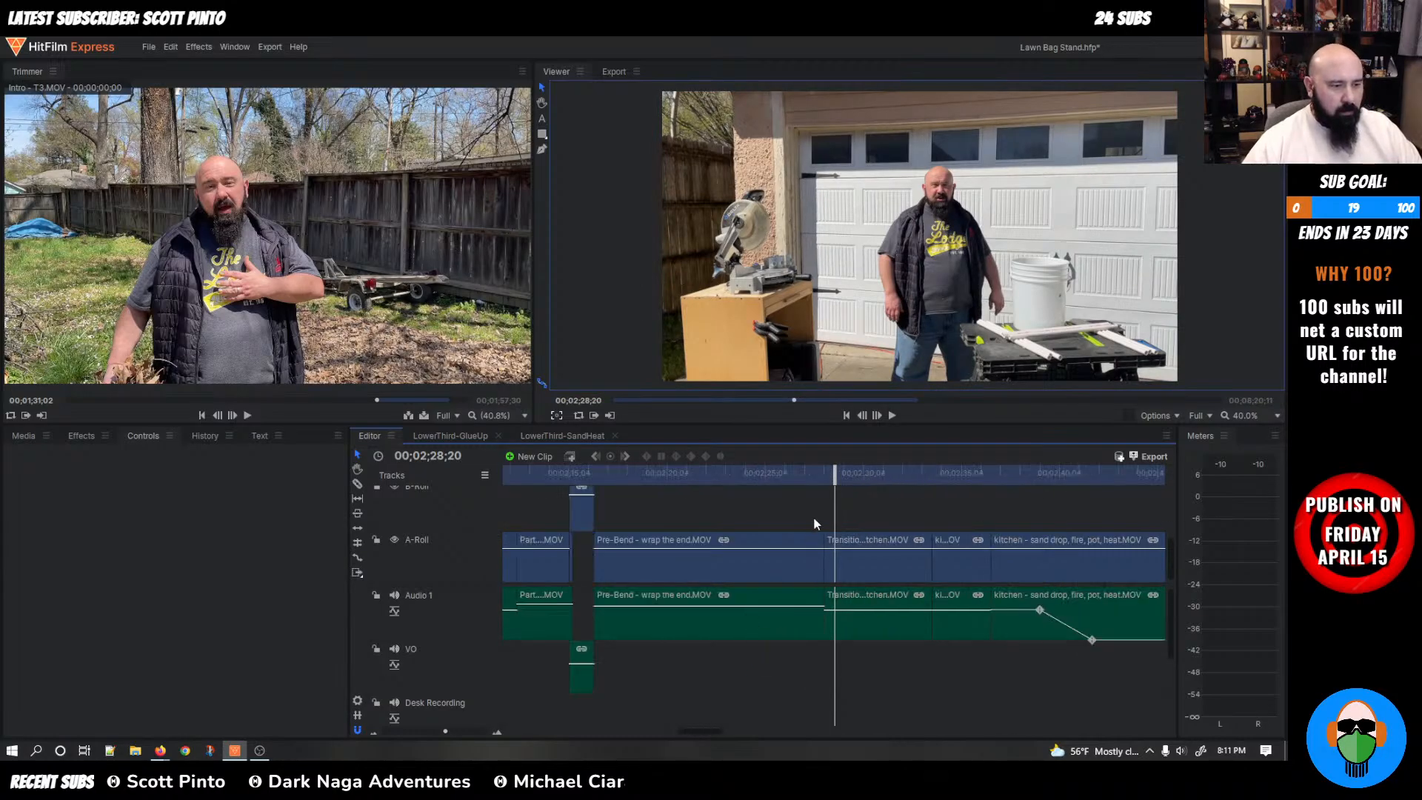
pyautogui.moveTo(835, 475); pyautogui.dragTo(723, 474)
pyautogui.press('space')
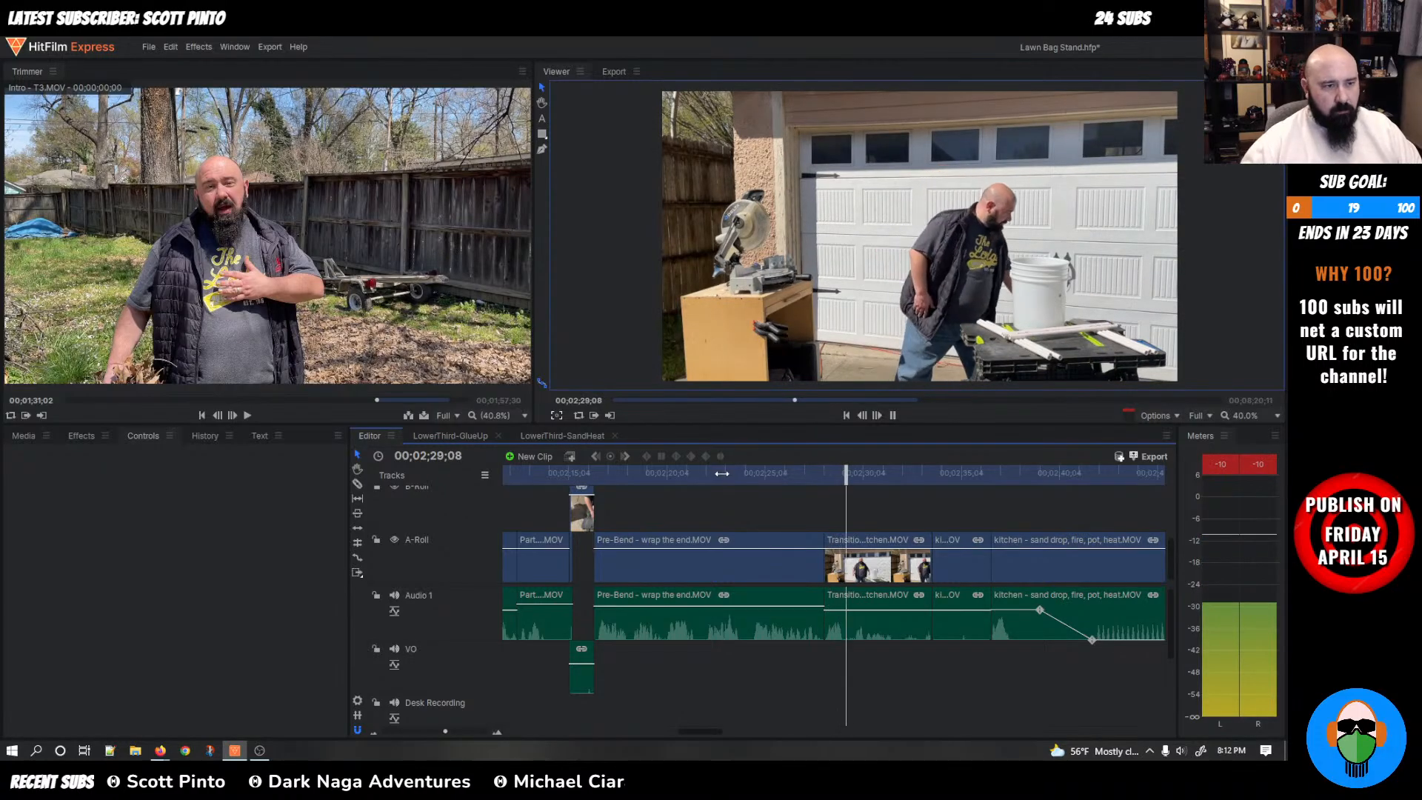
pyautogui.press('space')
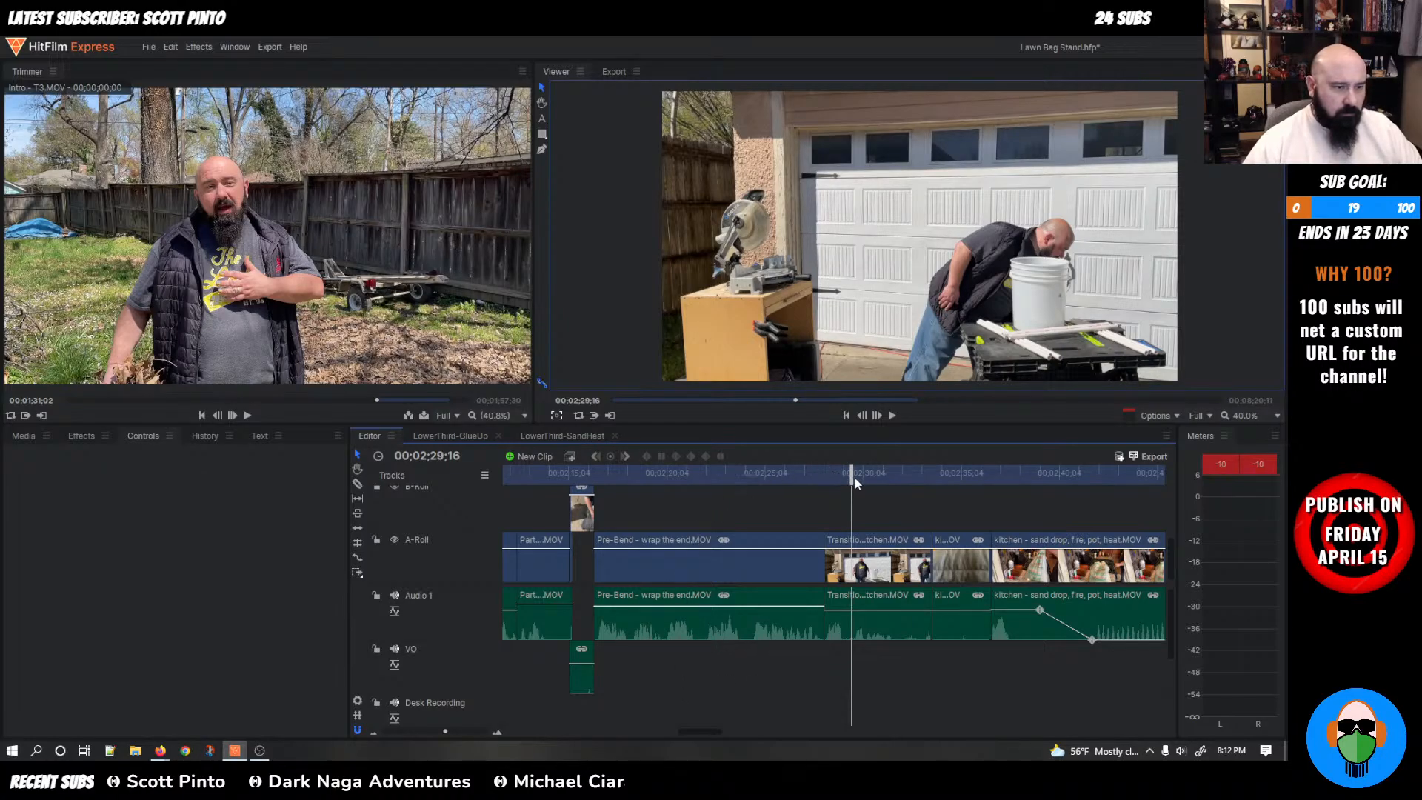
# Undo the removal of the transition clip's opening piece and replay the Pre-Bend ending into it
pyautogui.hotkey('ctrl', 'z')
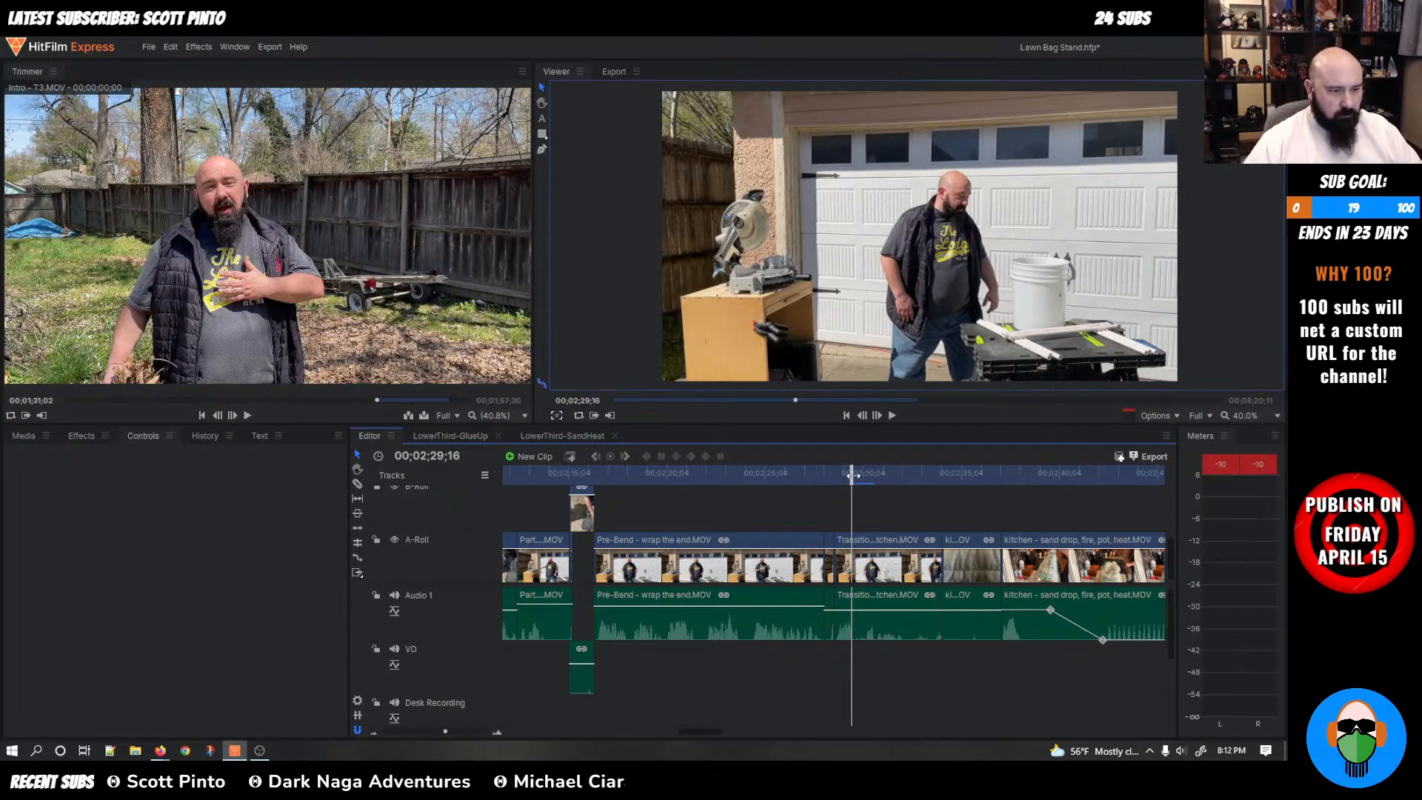
pyautogui.moveTo(852, 475); pyautogui.dragTo(711, 478)
pyautogui.press('space')
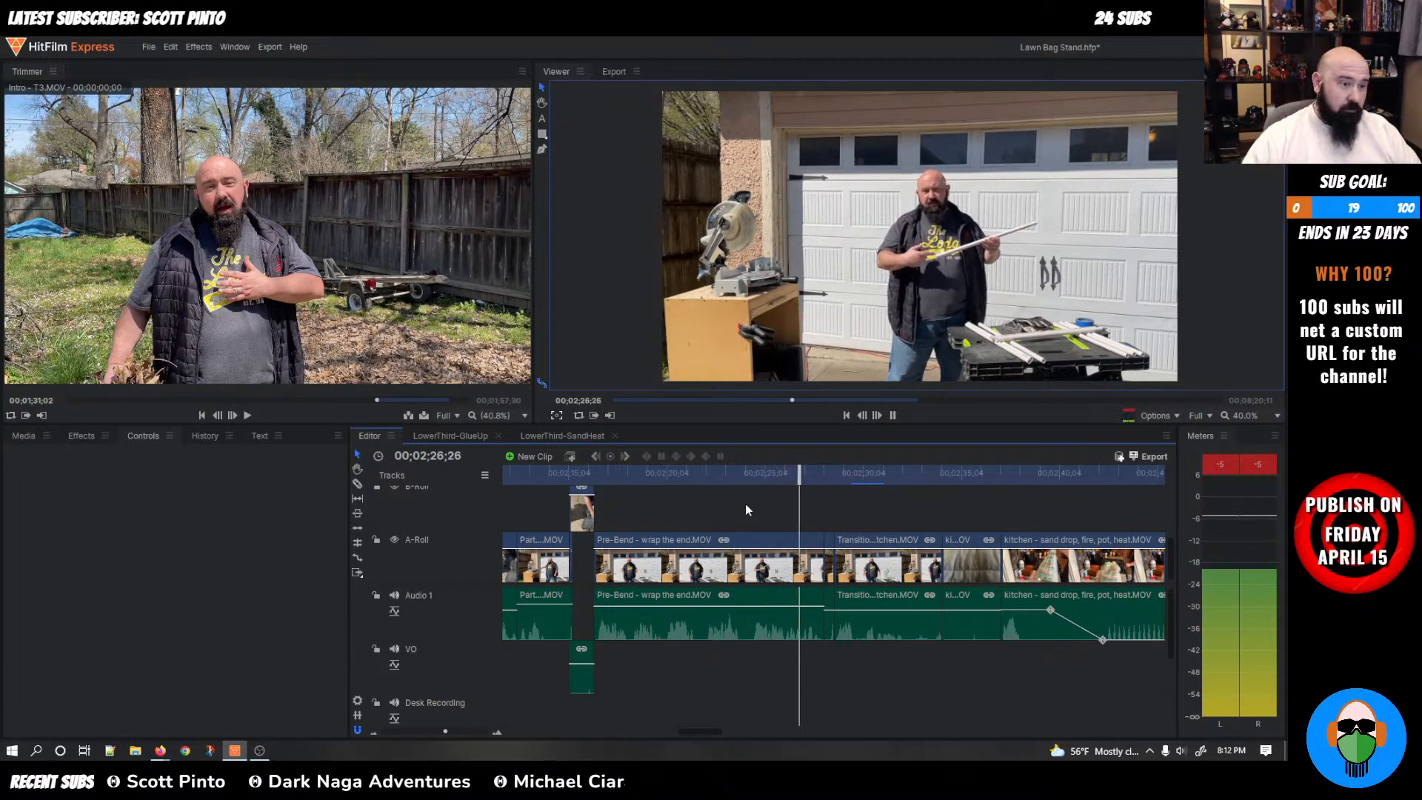
pyautogui.press('space')
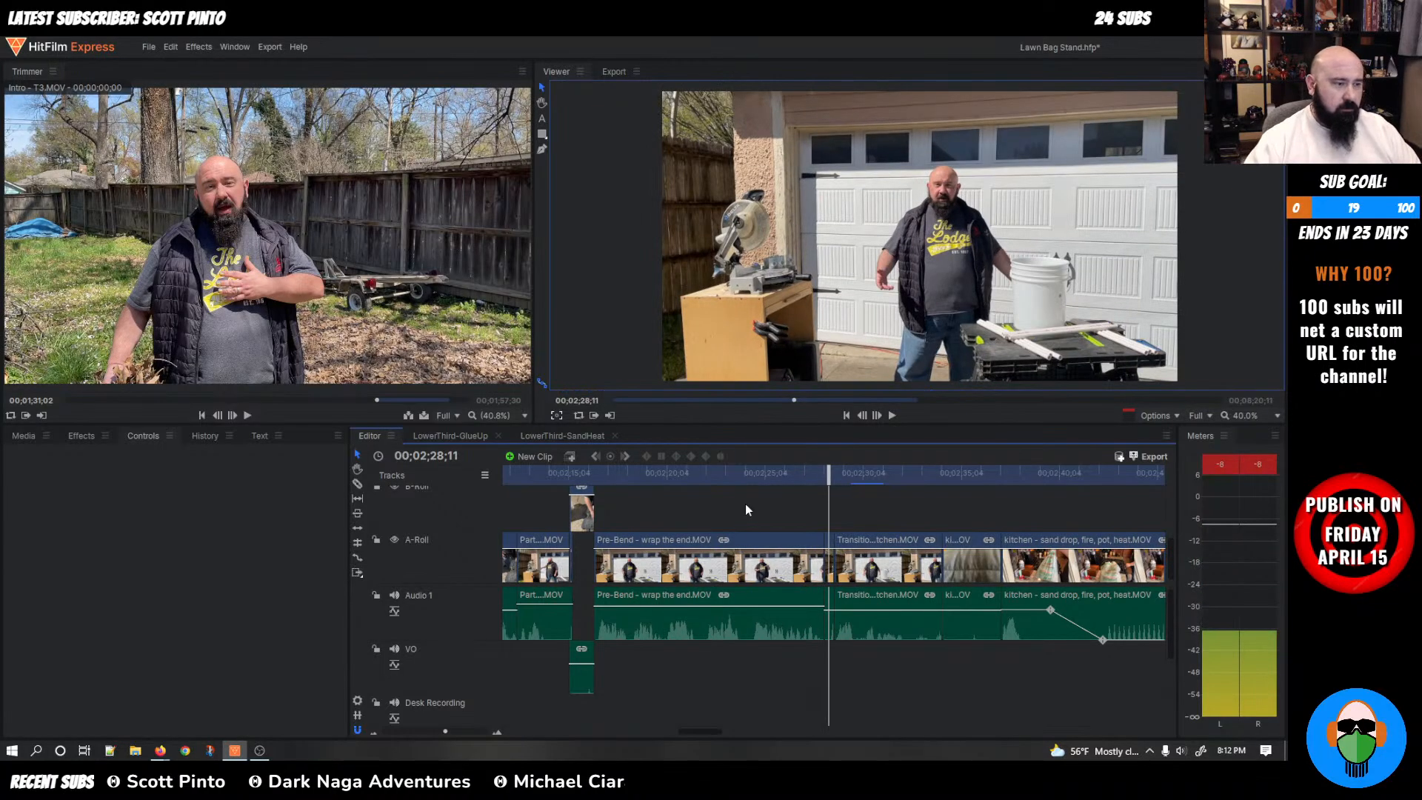
# Find "Pre-Bend - wrap the end.MOV" in the "Scene 6 - PREBENDING" media folder and load it in the Trimmer
pyautogui.click(28, 437)
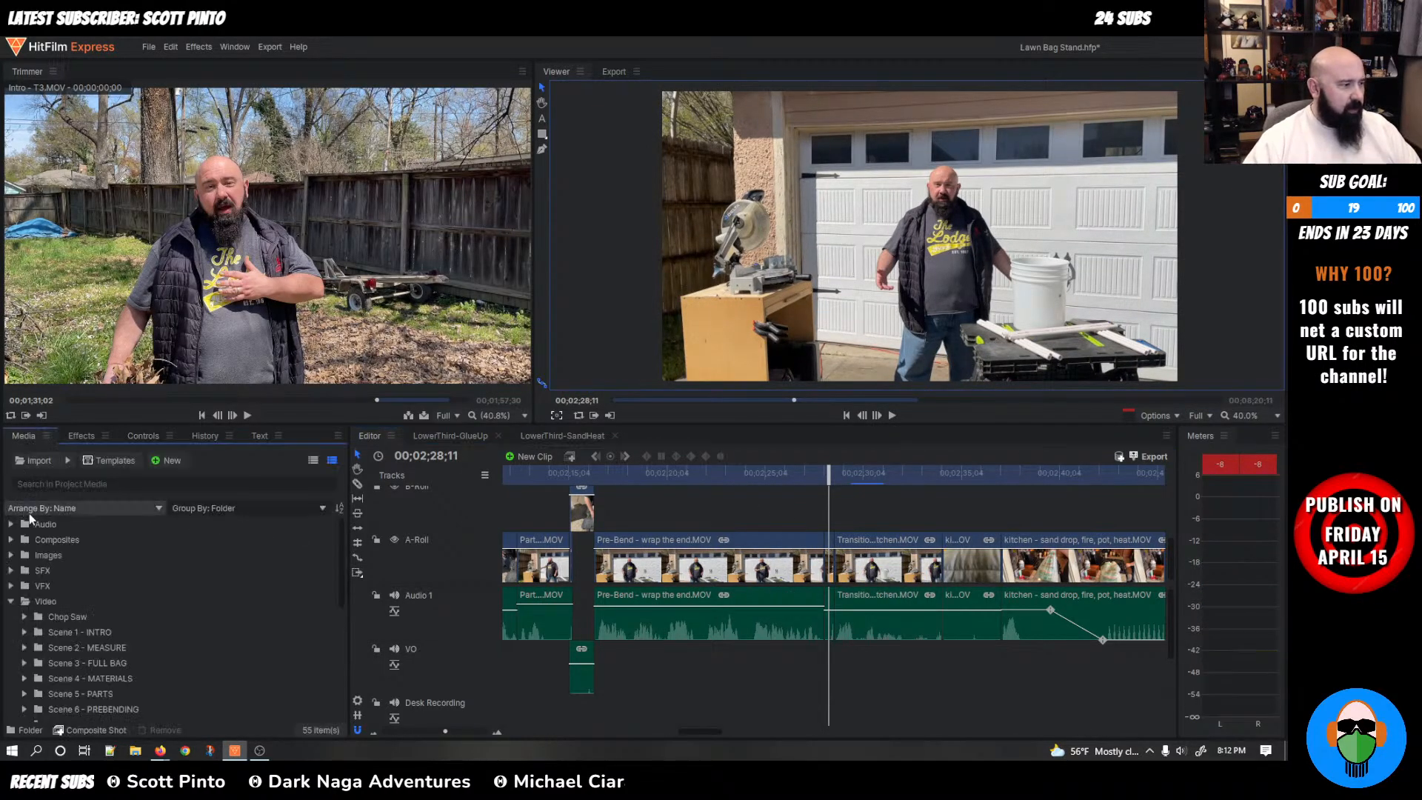
pyautogui.scroll(-8, 46, 626)
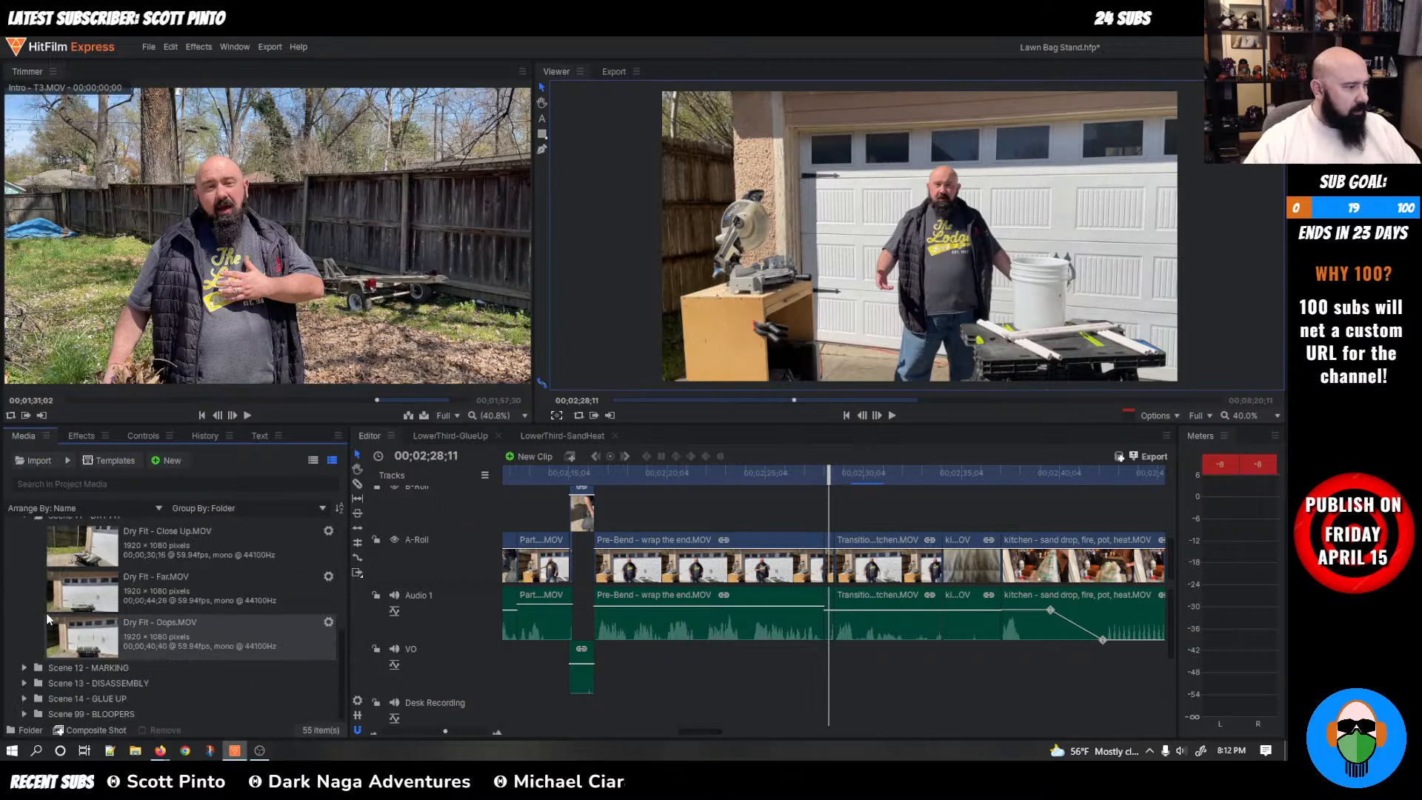
pyautogui.scroll(4, 47, 622)
pyautogui.click(25, 592)
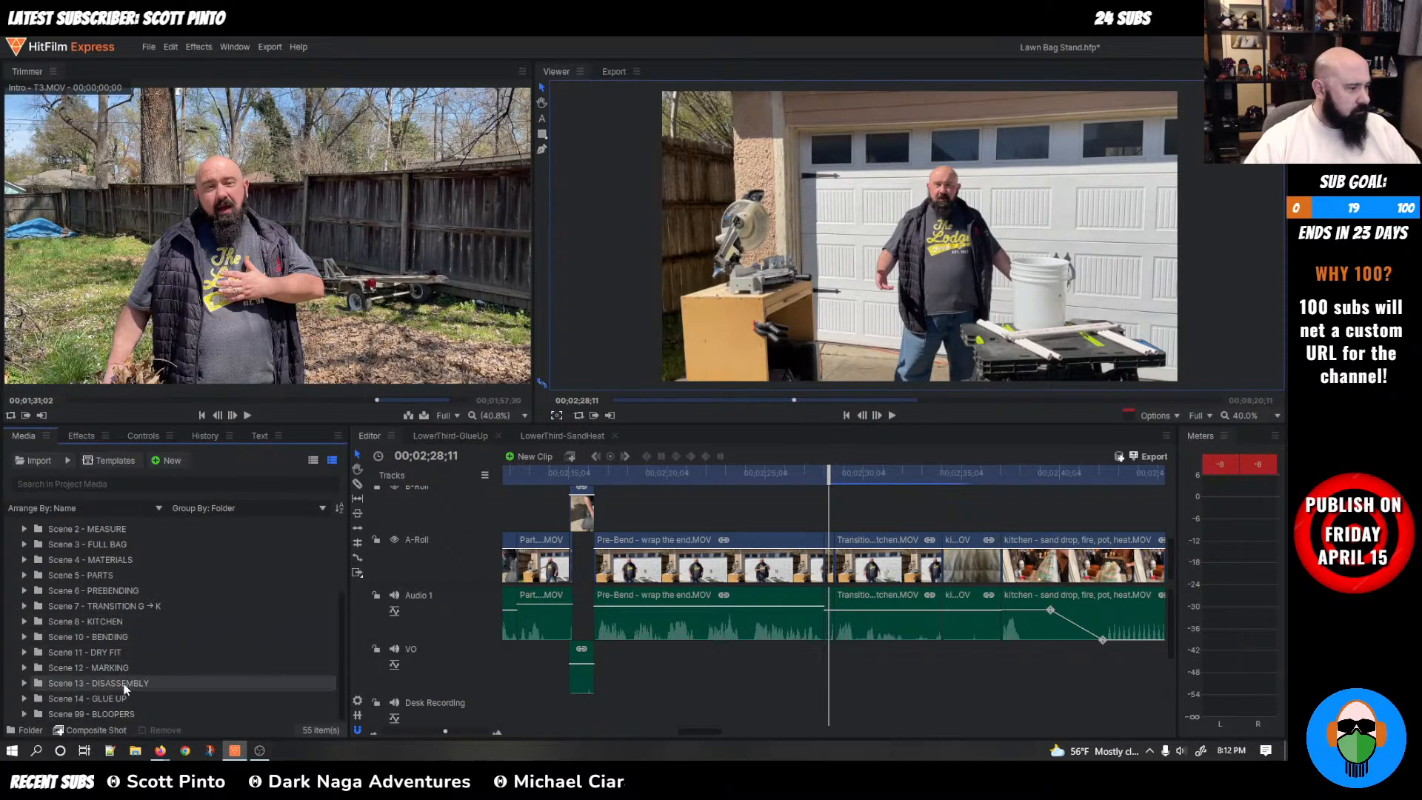
pyautogui.click(110, 594)
pyautogui.doubleClick(110, 599)
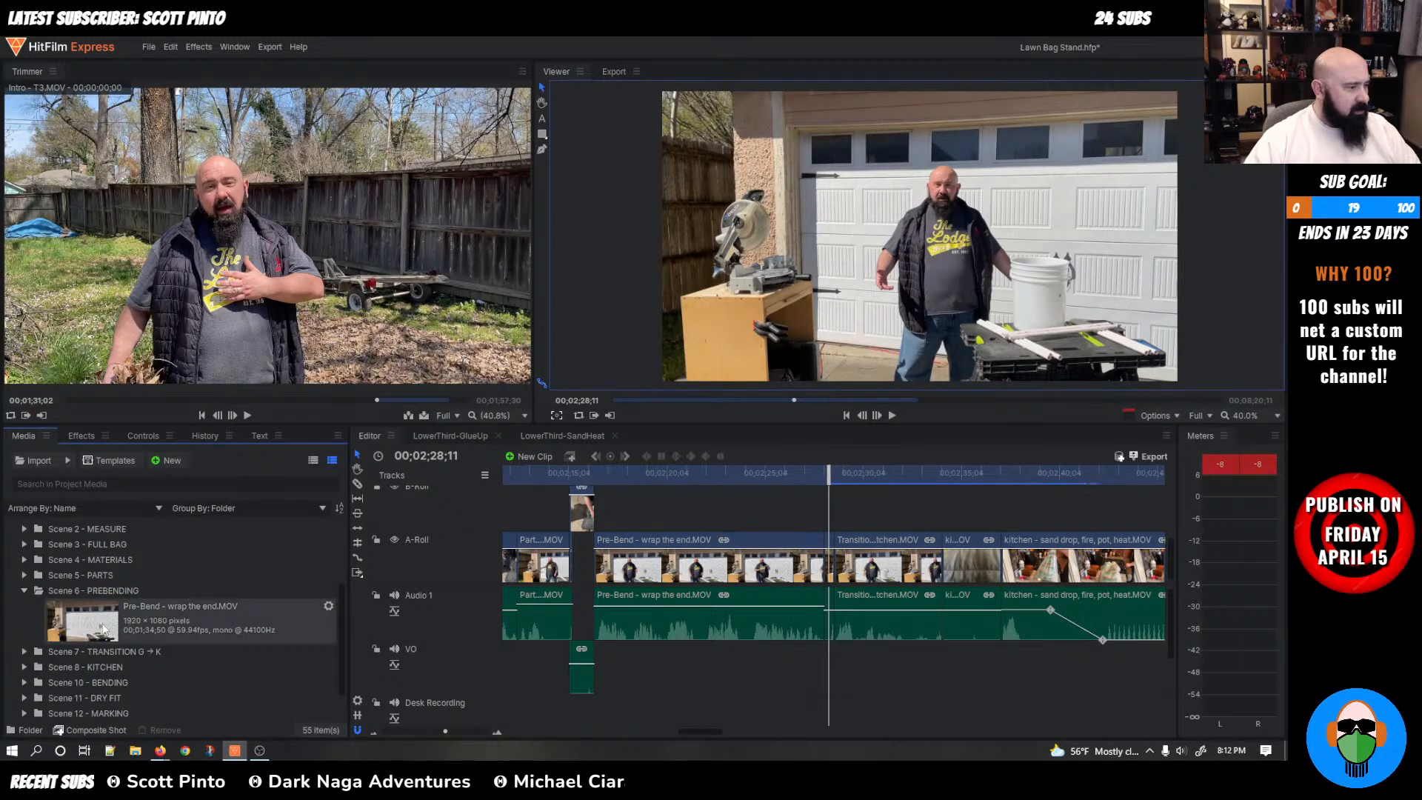
pyautogui.click(98, 629)
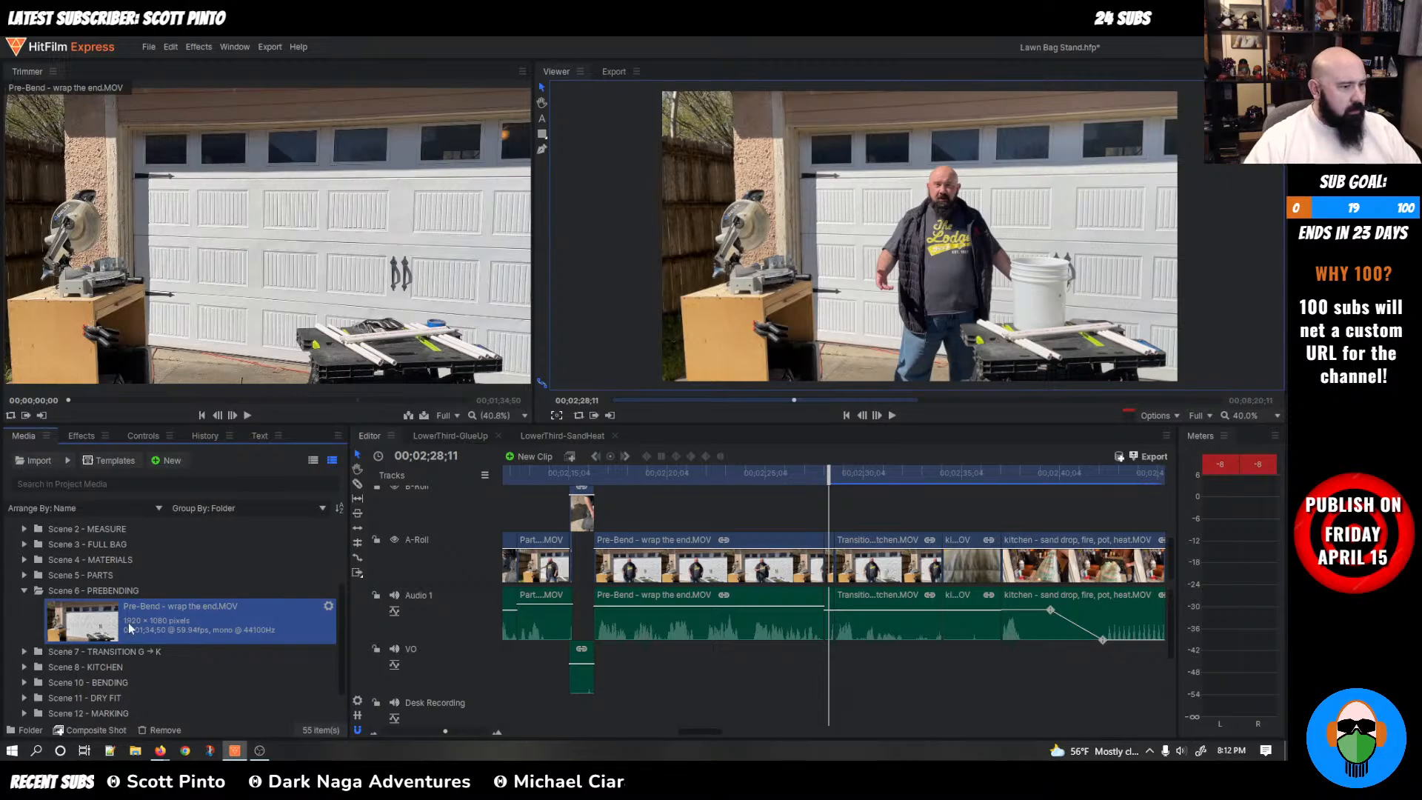
# Skim through "Pre-Bend - wrap the end.MOV" in the Trimmer to look for usable footage of wrapping the pipe ends
pyautogui.click(246, 416)
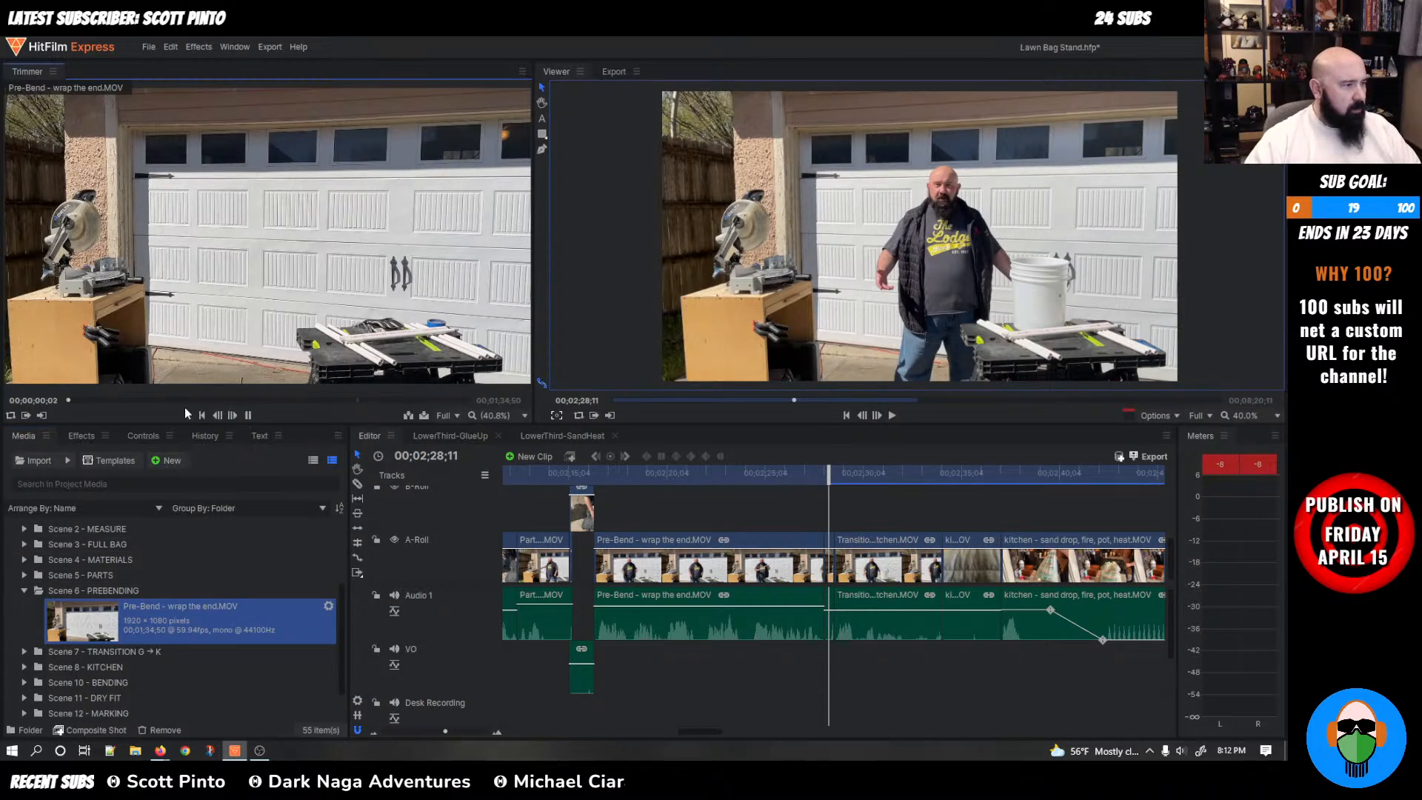
pyautogui.click(228, 399)
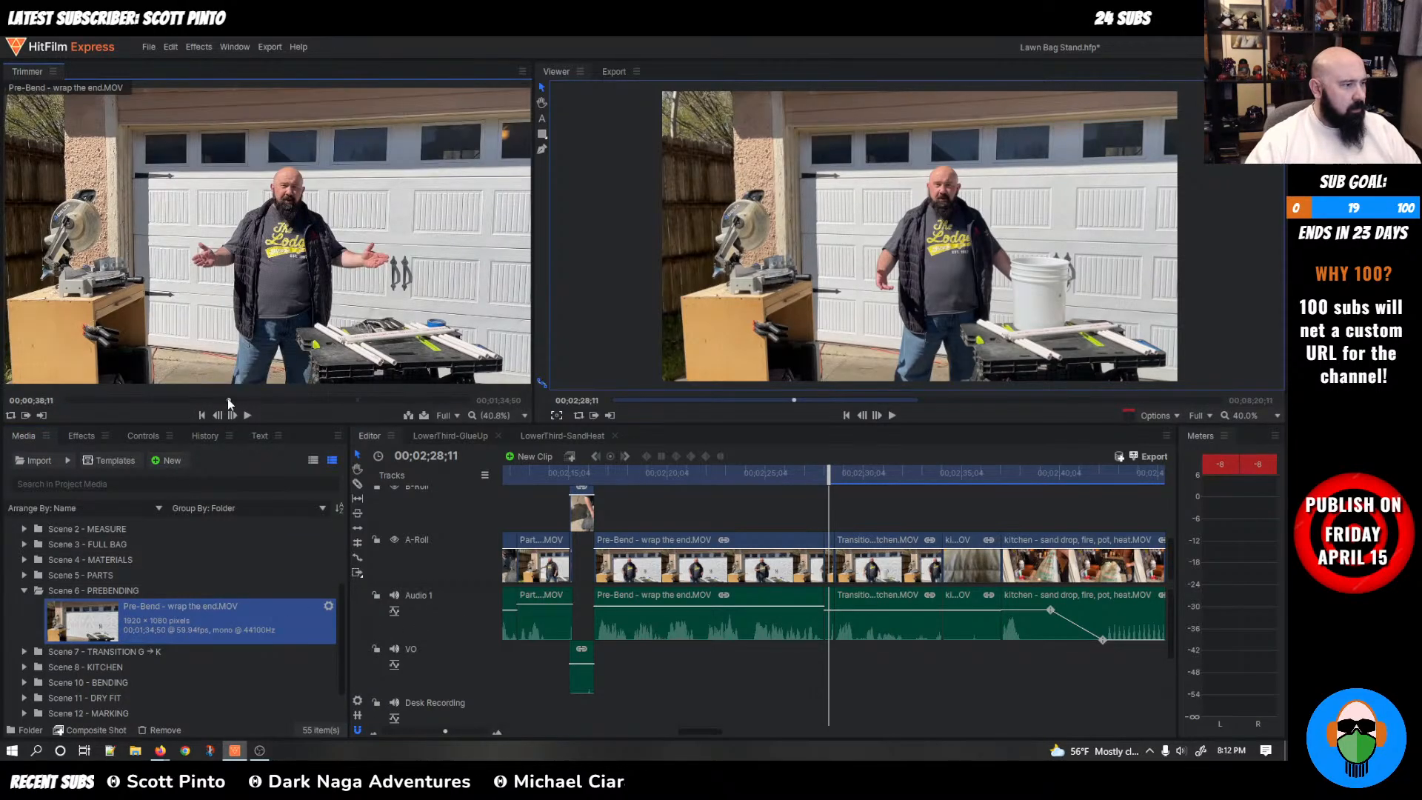
pyautogui.click(321, 400)
pyautogui.click(376, 400)
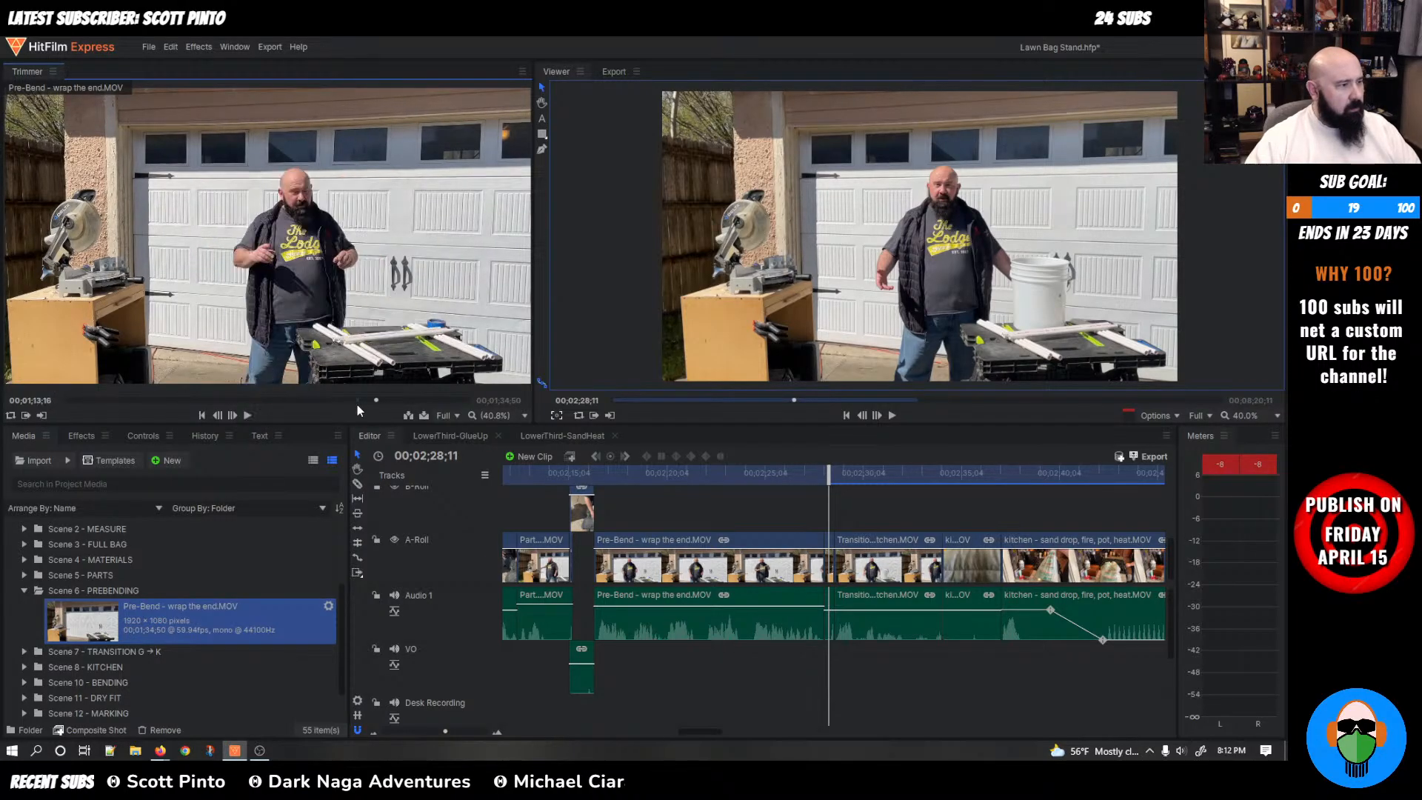
pyautogui.press('space')
pyautogui.click(421, 400)
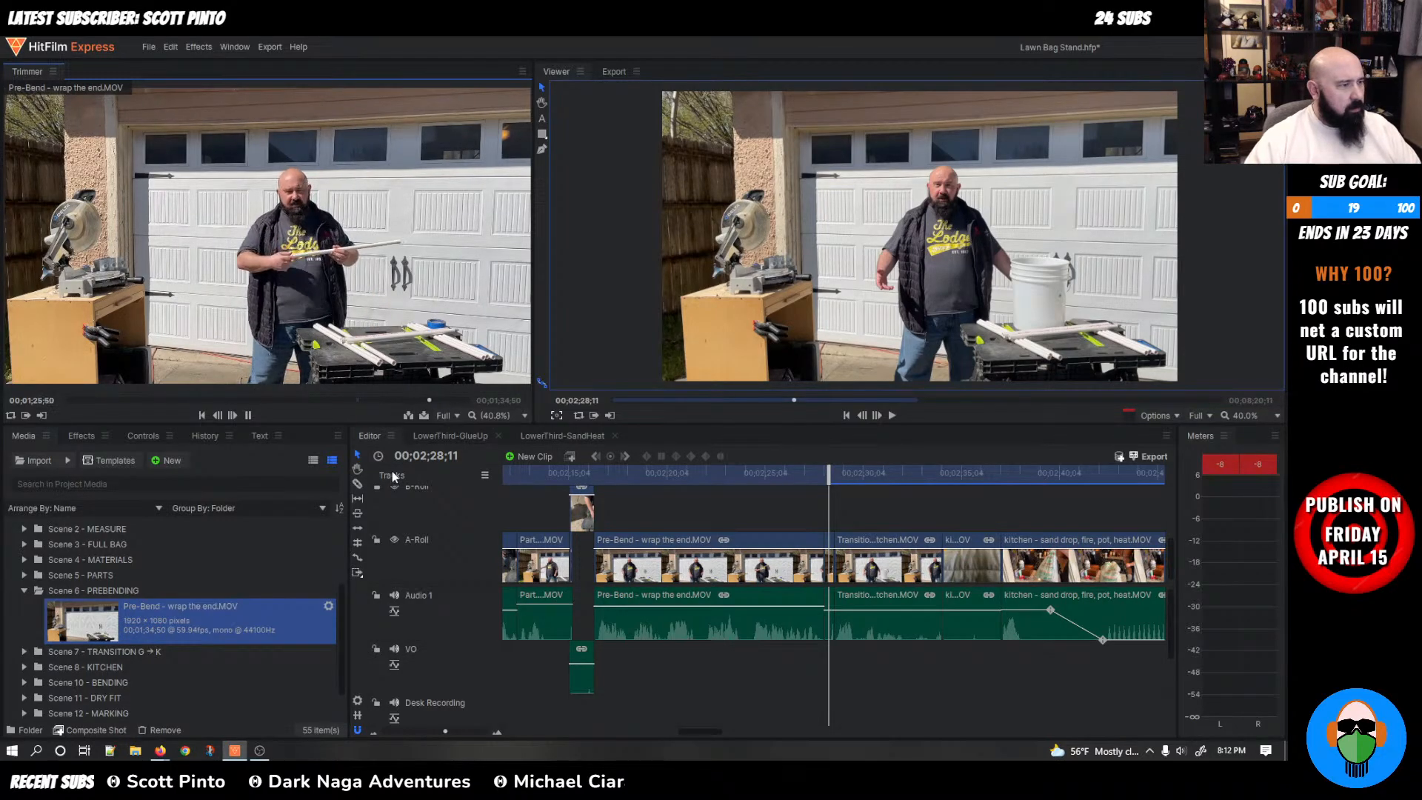
pyautogui.press('space')
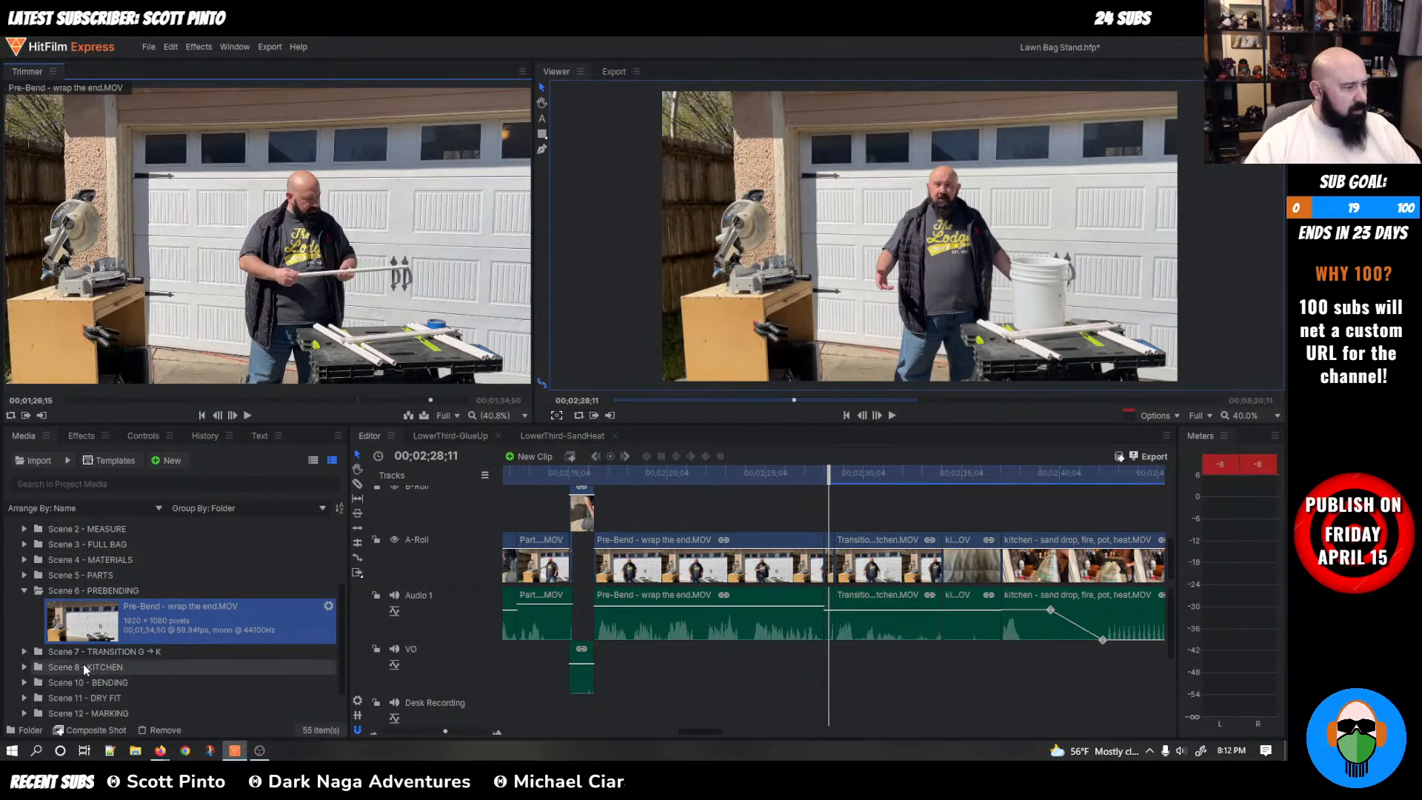
# Import "Pre-Bend - wrap the ends.MOV" into the "Scene 6 - PREBENDING" media folder and load it in the Trimmer
pyautogui.scroll(1, 75, 647)
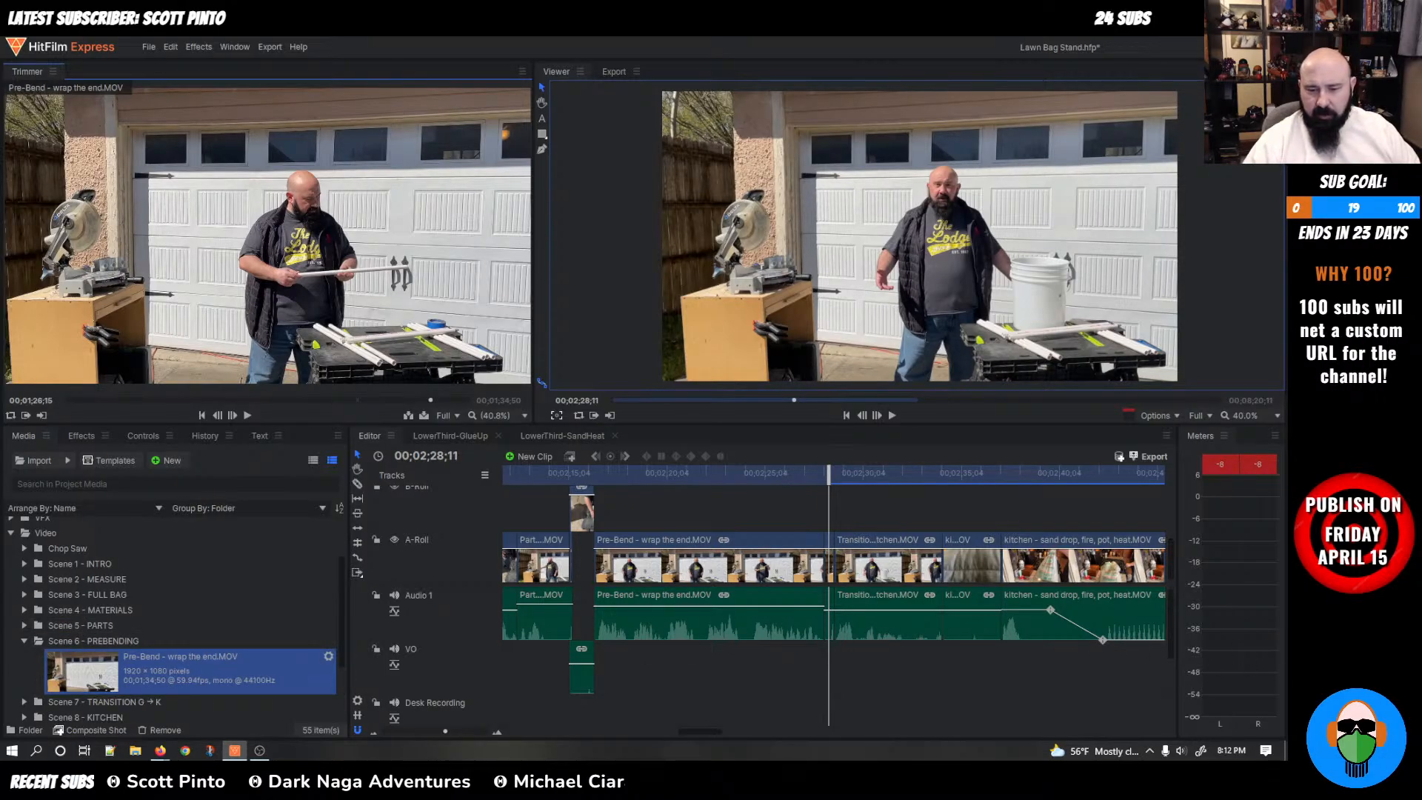
pyautogui.press('super+e')
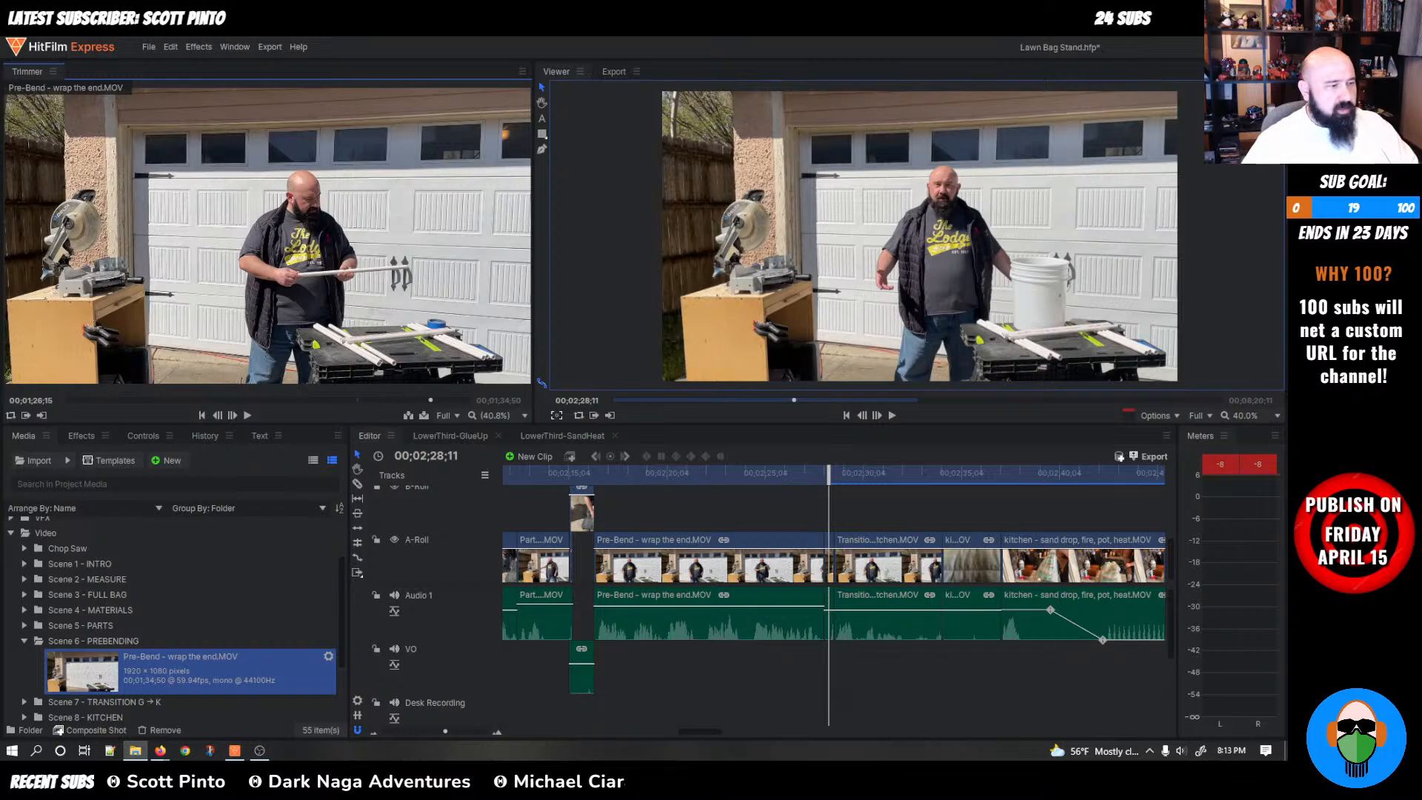
pyautogui.moveTo(924, 593); pyautogui.dragTo(206, 612)
pyautogui.click(185, 676)
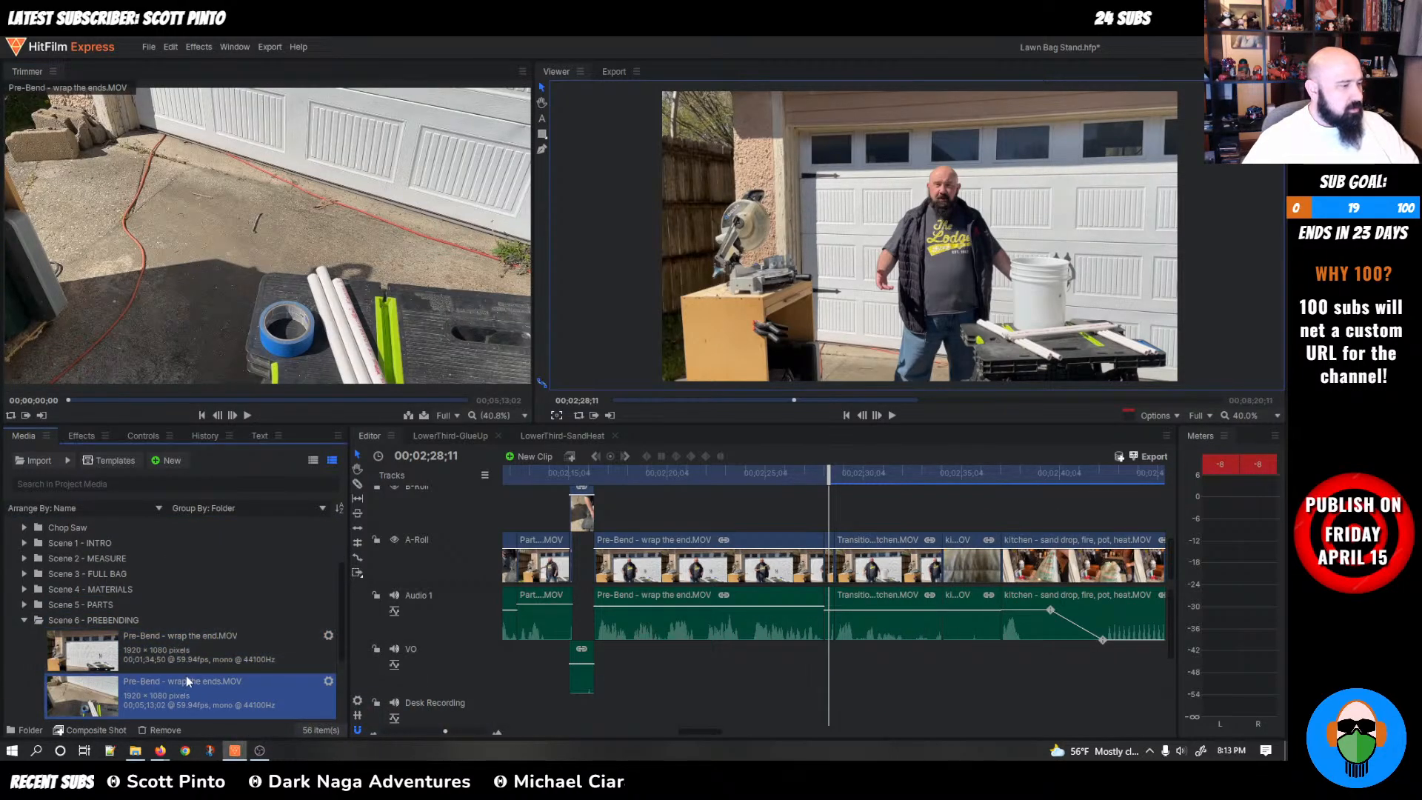
# Review the tape-wrapping close-up in the Trimmer up to about 00;01;08 and check it against the cut into the transition on the timeline
pyautogui.click(247, 416)
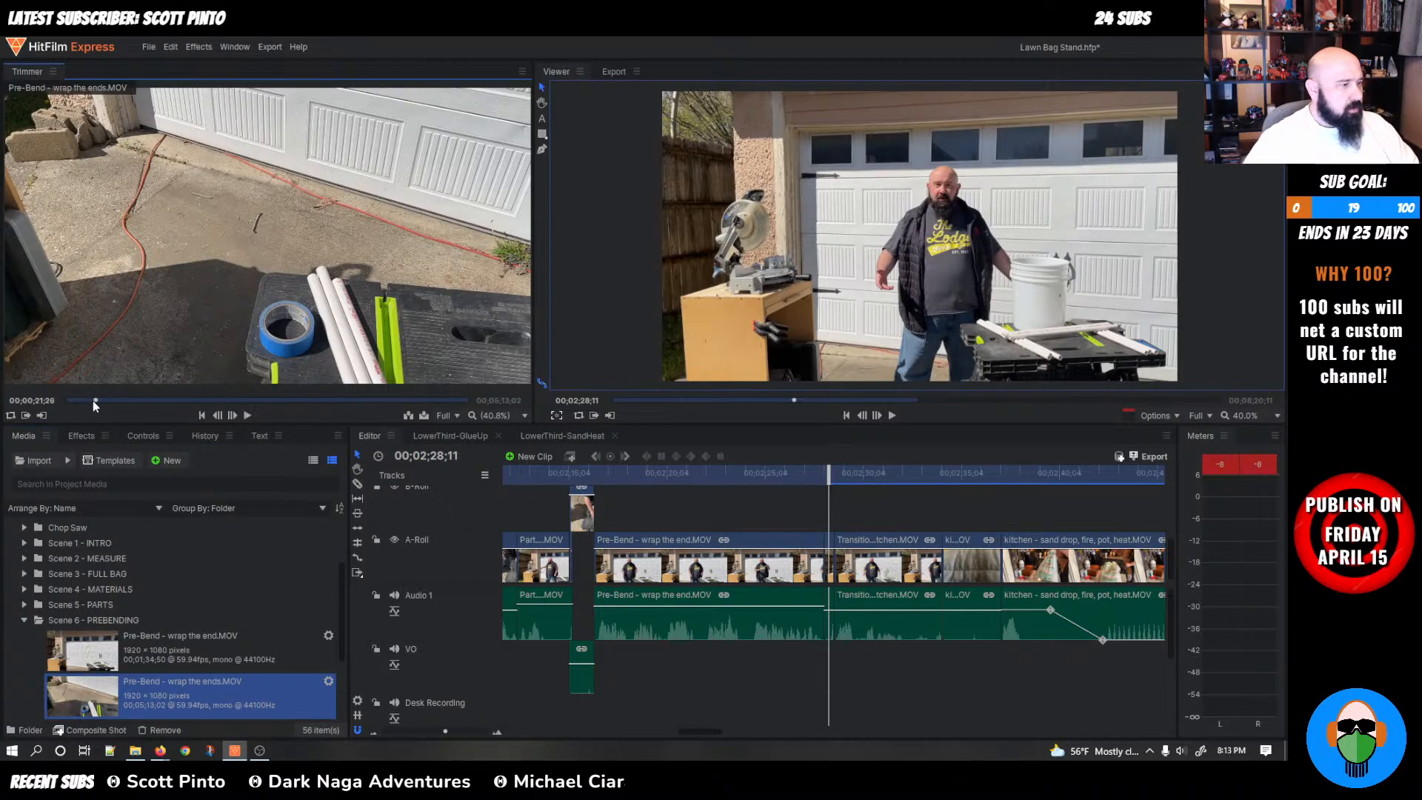
pyautogui.moveTo(95, 402); pyautogui.dragTo(99, 402)
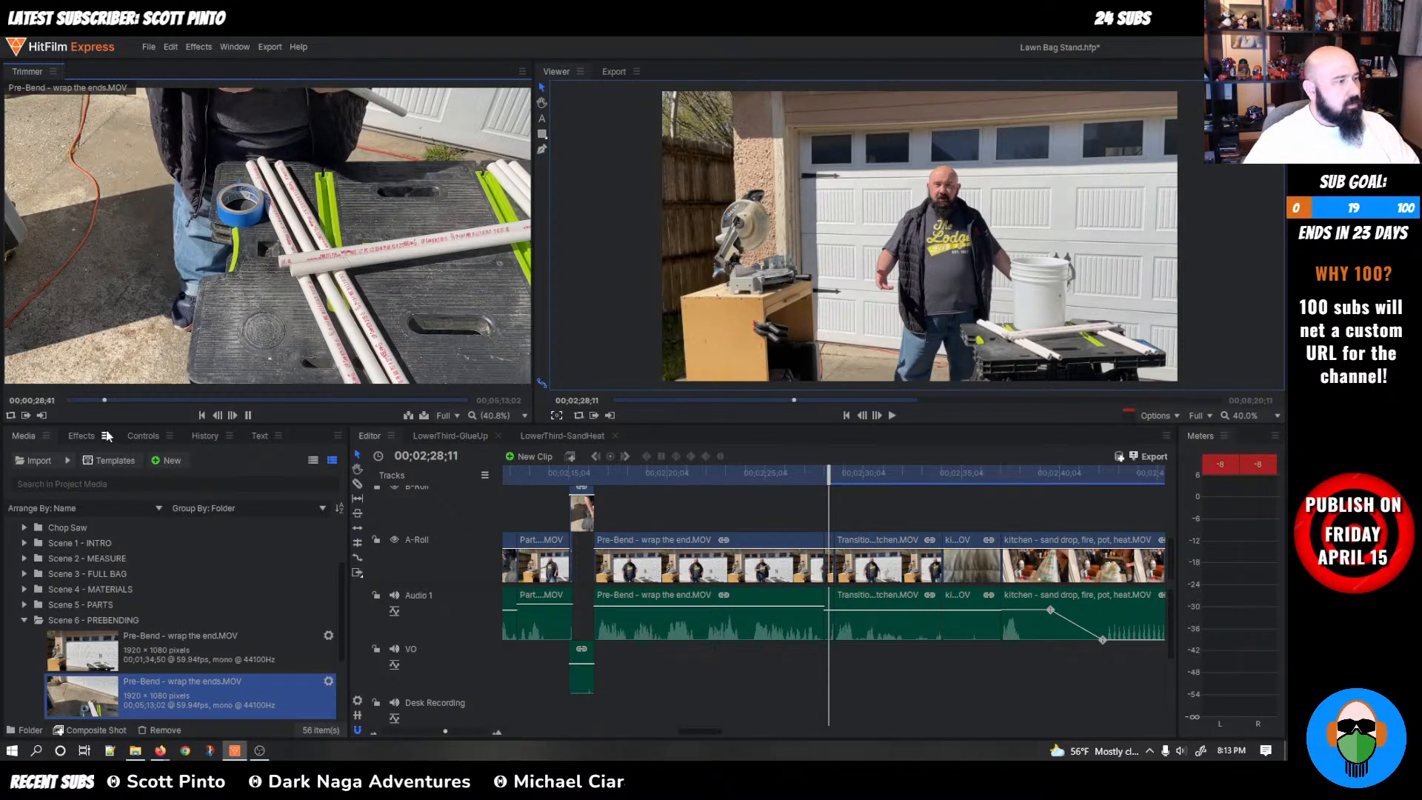
pyautogui.click(220, 400)
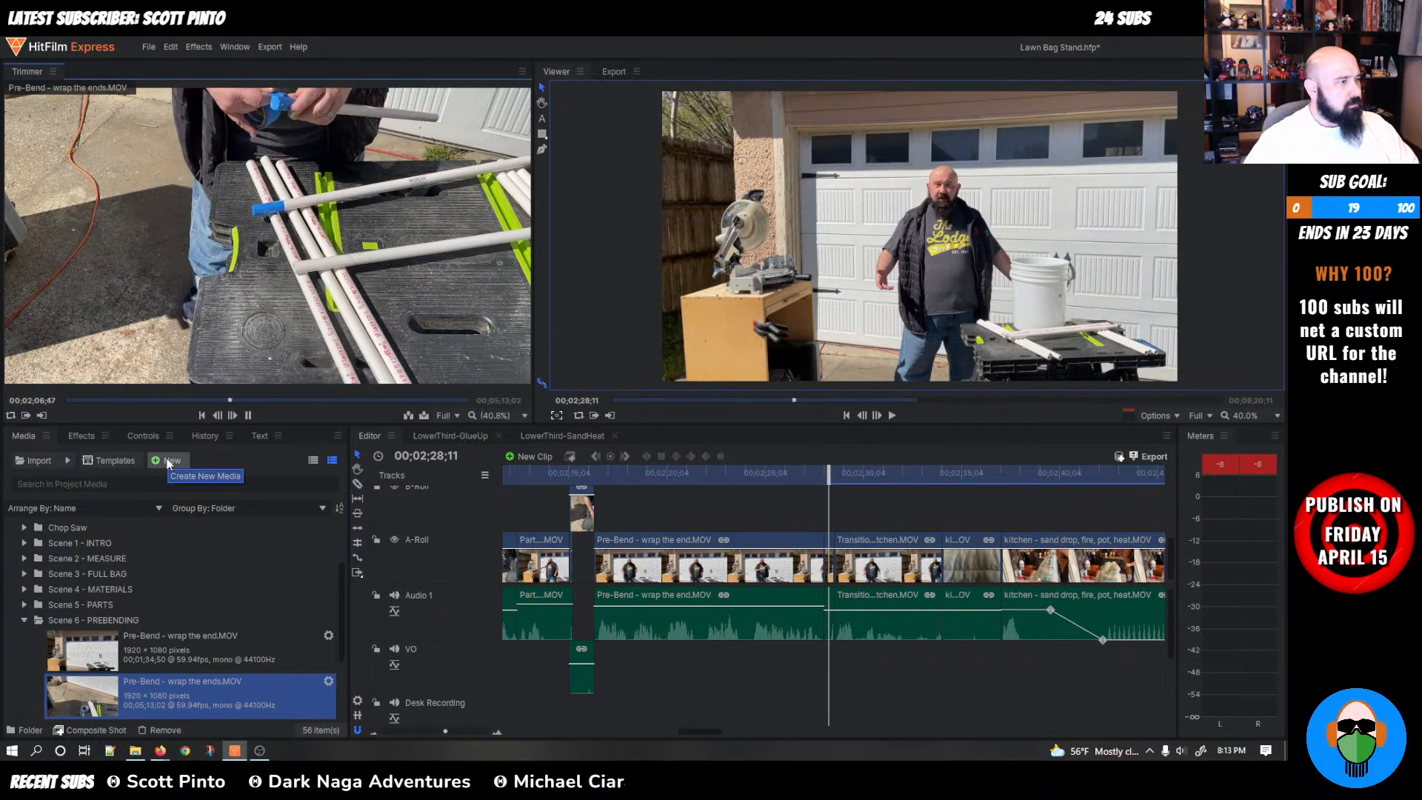
pyautogui.click(106, 400)
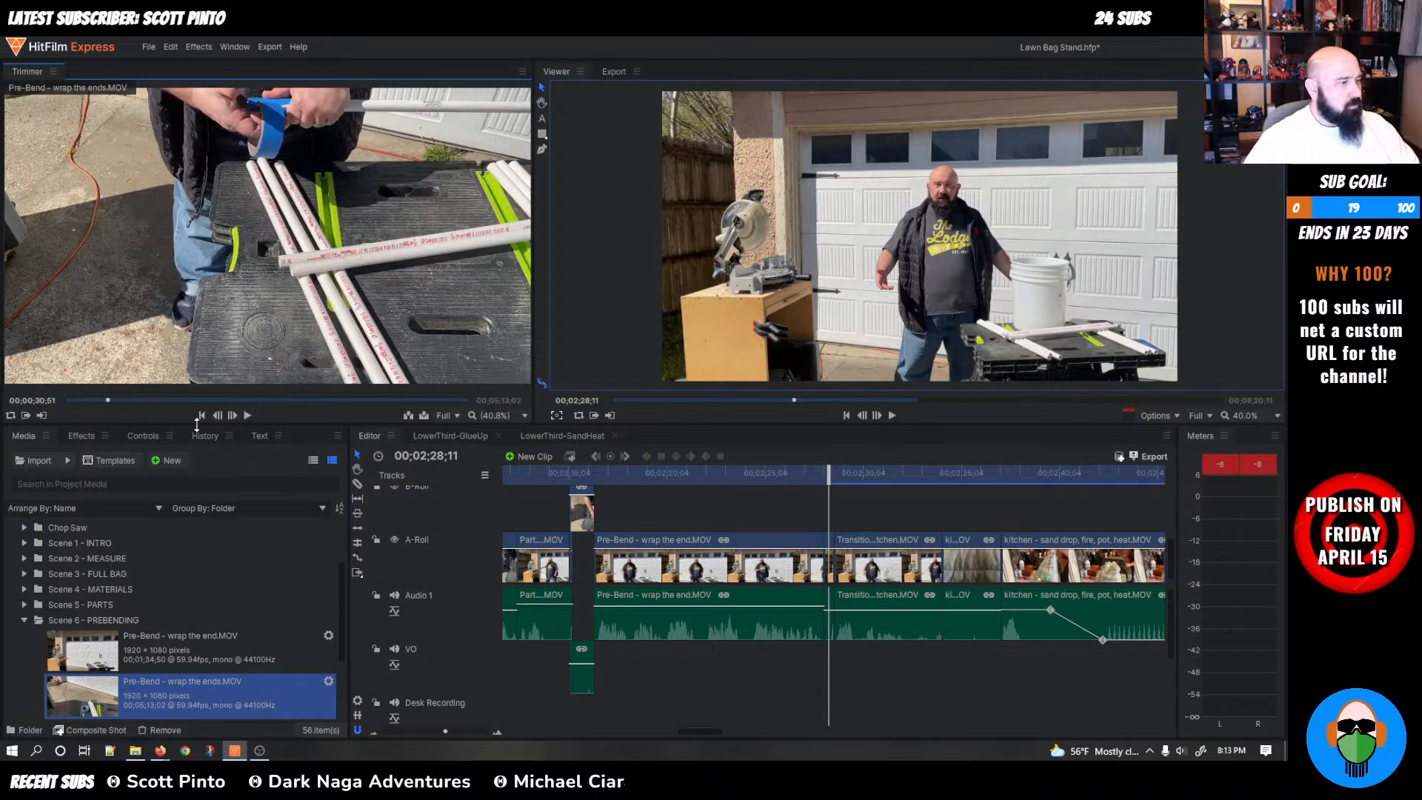
pyautogui.click(244, 419)
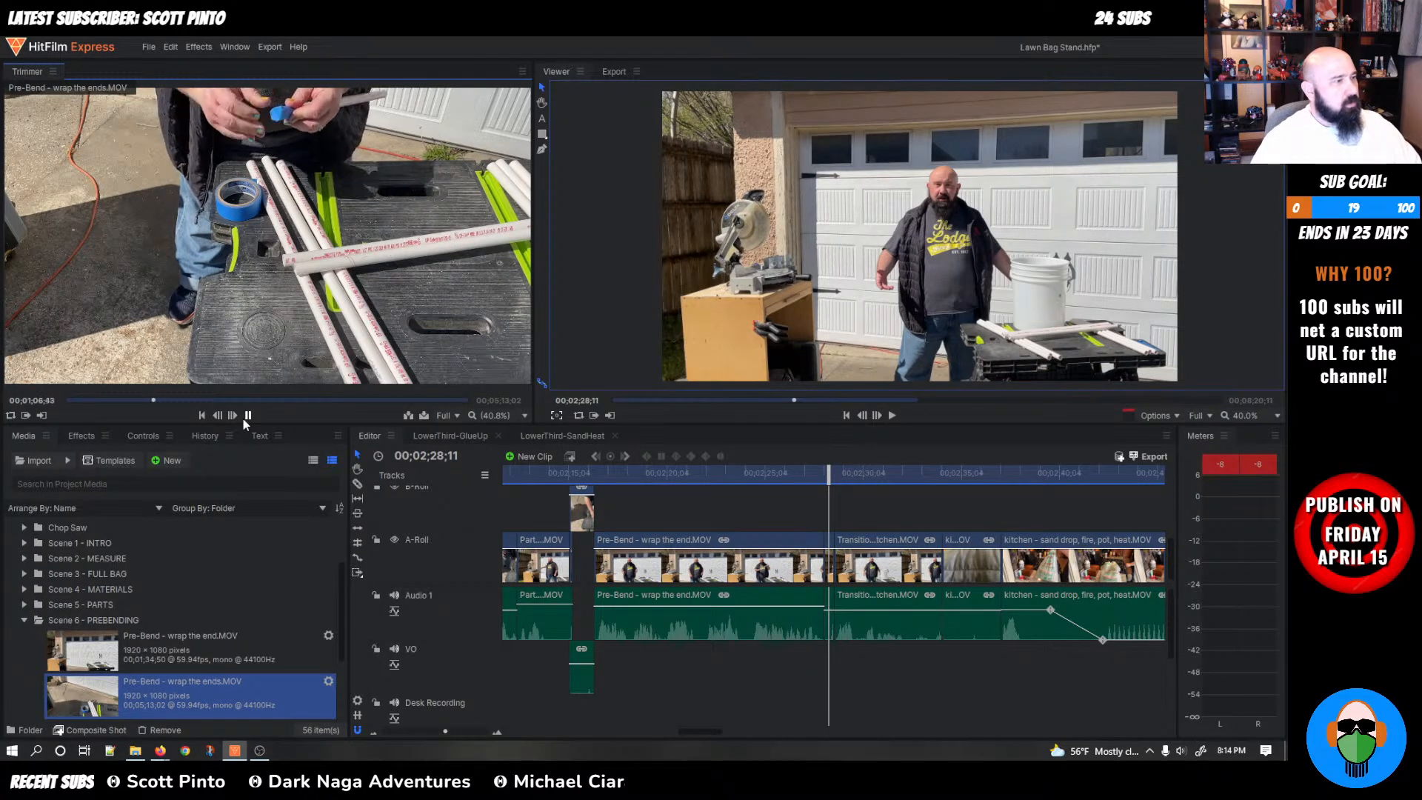
pyautogui.moveTo(313, 230)
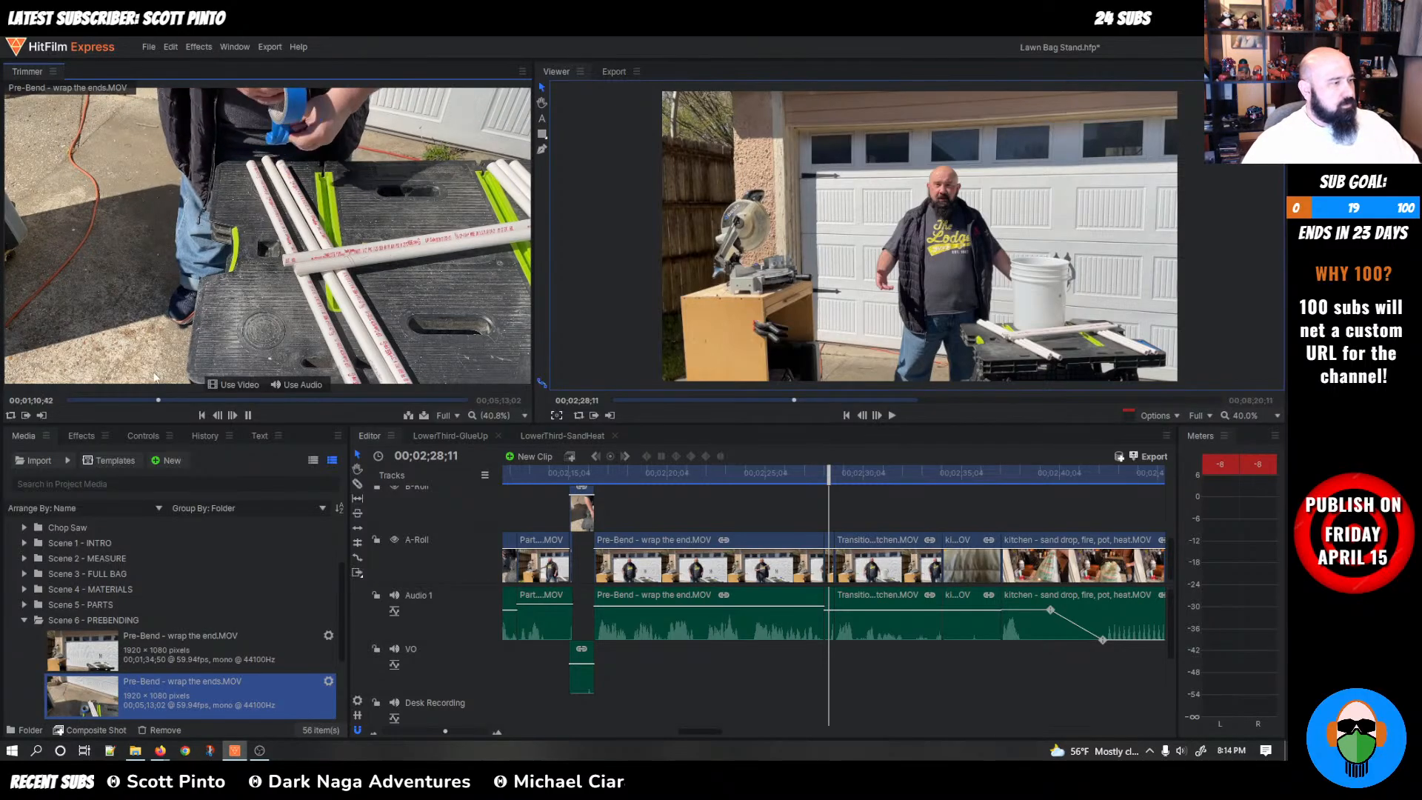
pyautogui.moveTo(157, 400); pyautogui.dragTo(140, 399)
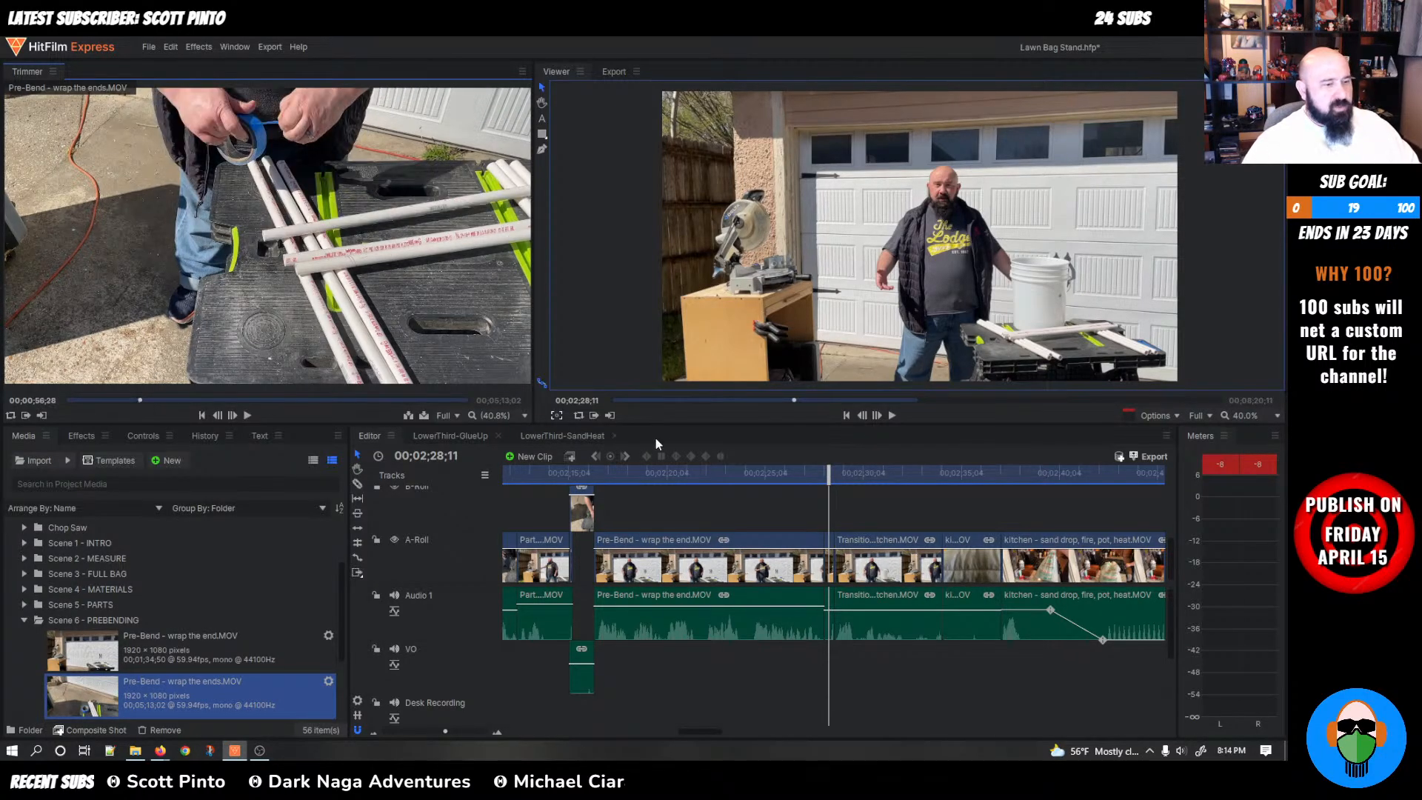
pyautogui.click(806, 500)
pyautogui.scroll(1, 822, 518)
pyautogui.scroll(-2, 830, 523)
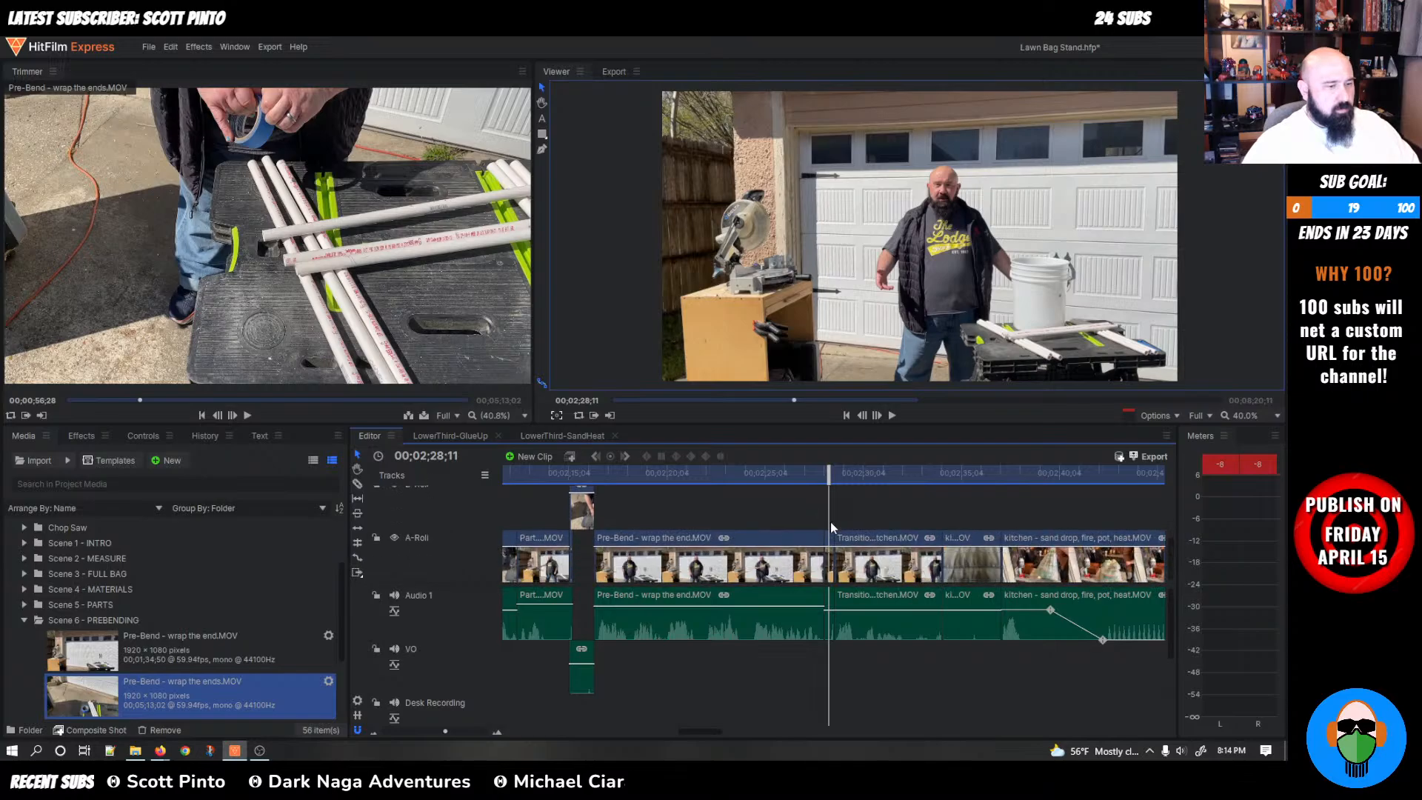
pyautogui.press('space')
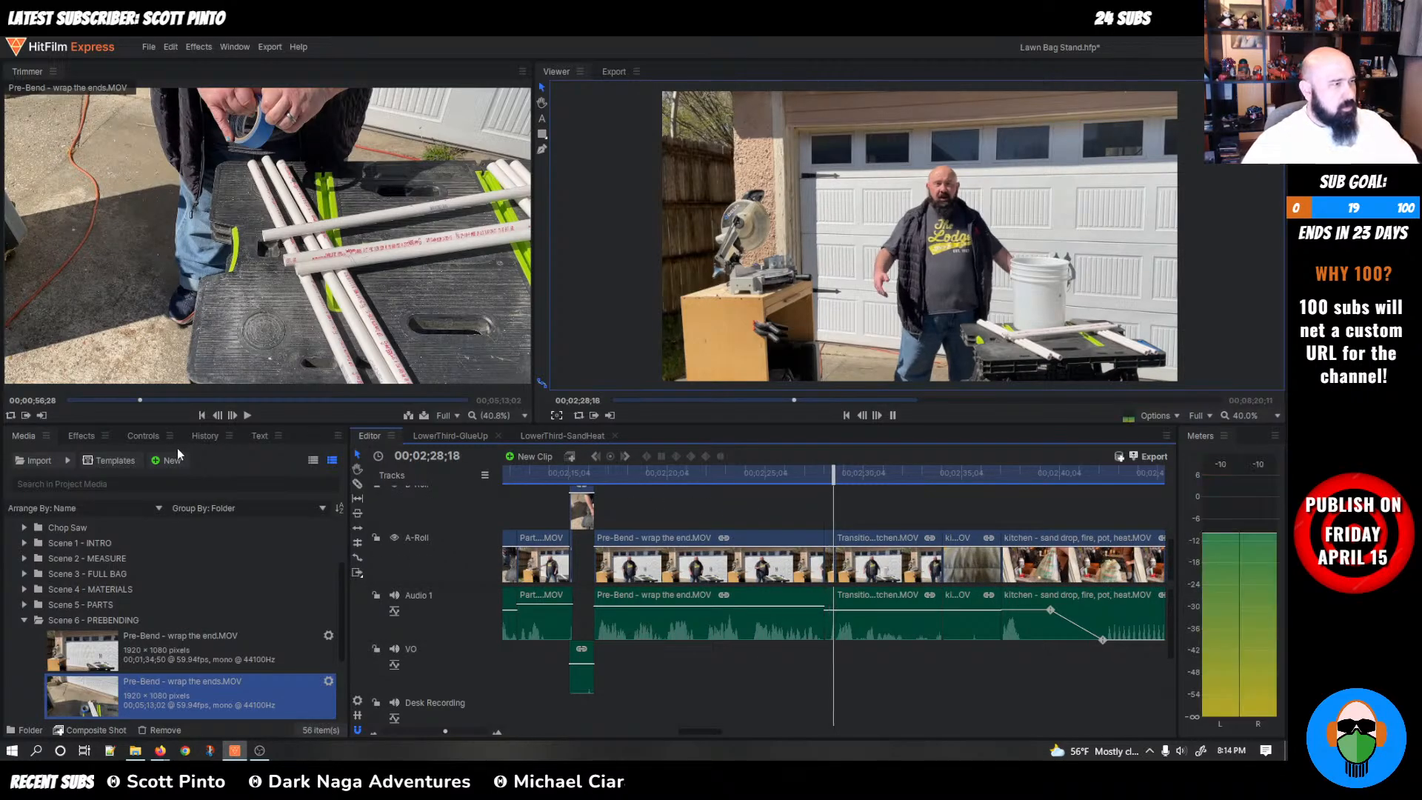
pyautogui.click(264, 414)
pyautogui.press('space')
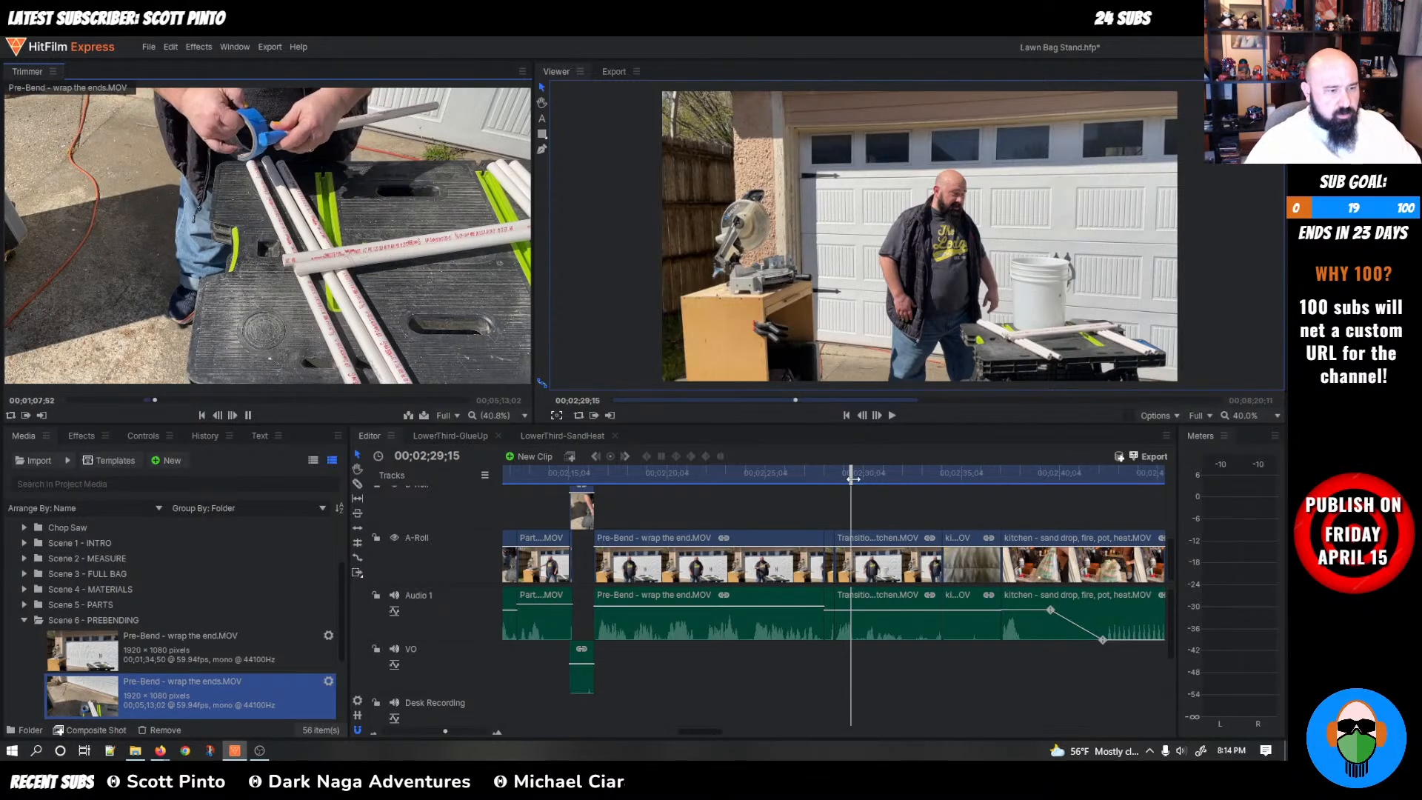
# Insert the short taping close-up at 00;02;28;04 after the Pre-Bend clip and move it to the B-Roll track, overlapping that clip's ending
pyautogui.moveTo(845, 474); pyautogui.dragTo(823, 480)
pyautogui.click(814, 474)
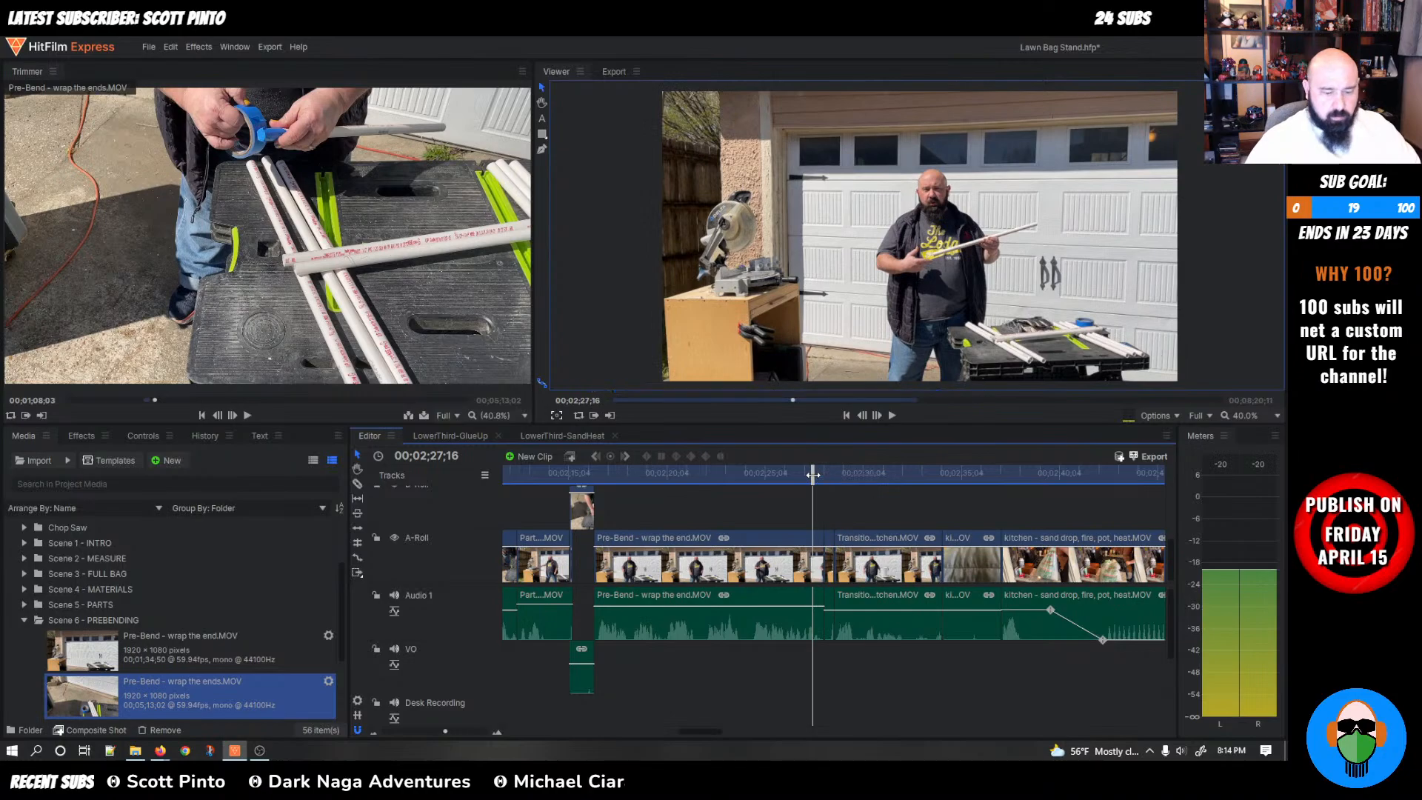
pyautogui.press('space')
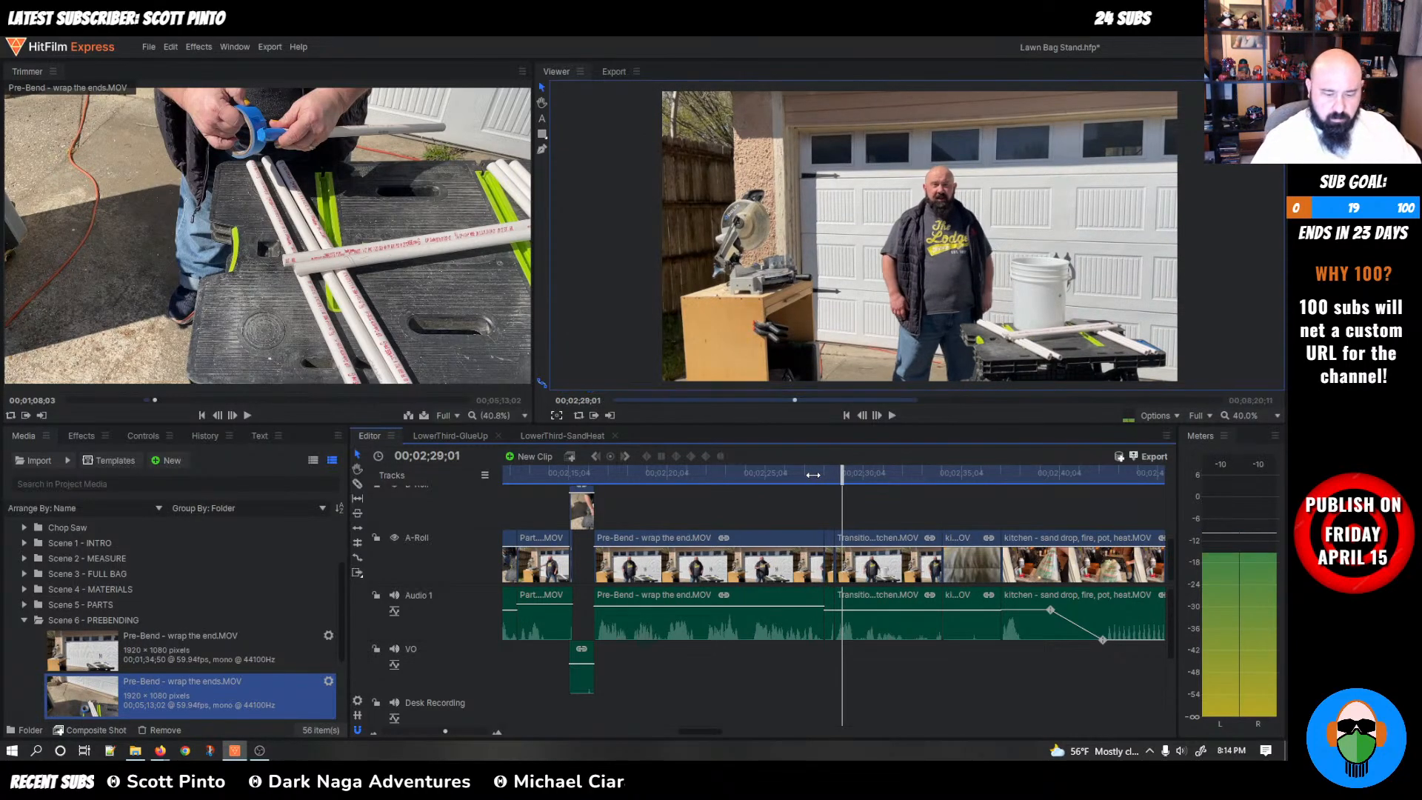
pyautogui.press('space')
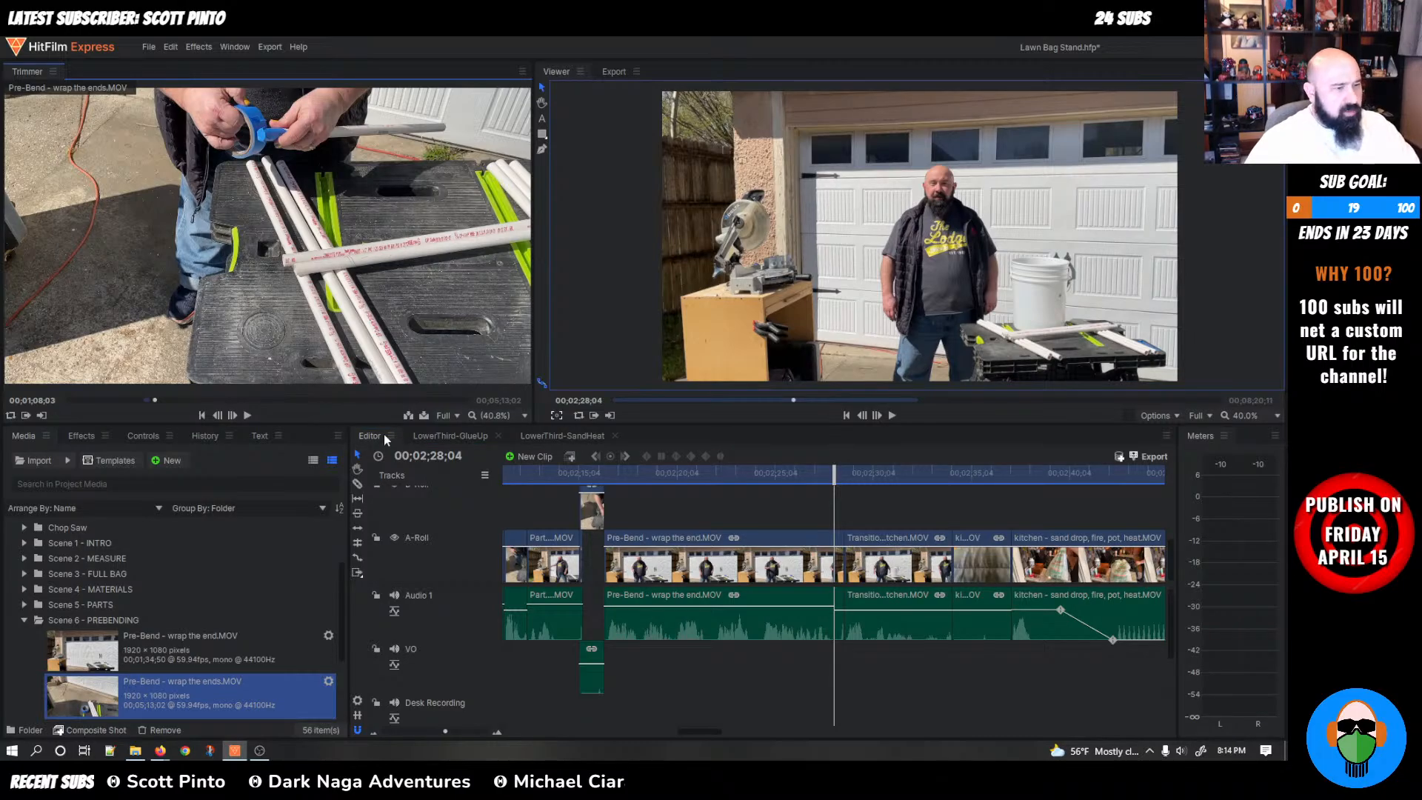
pyautogui.press(',')
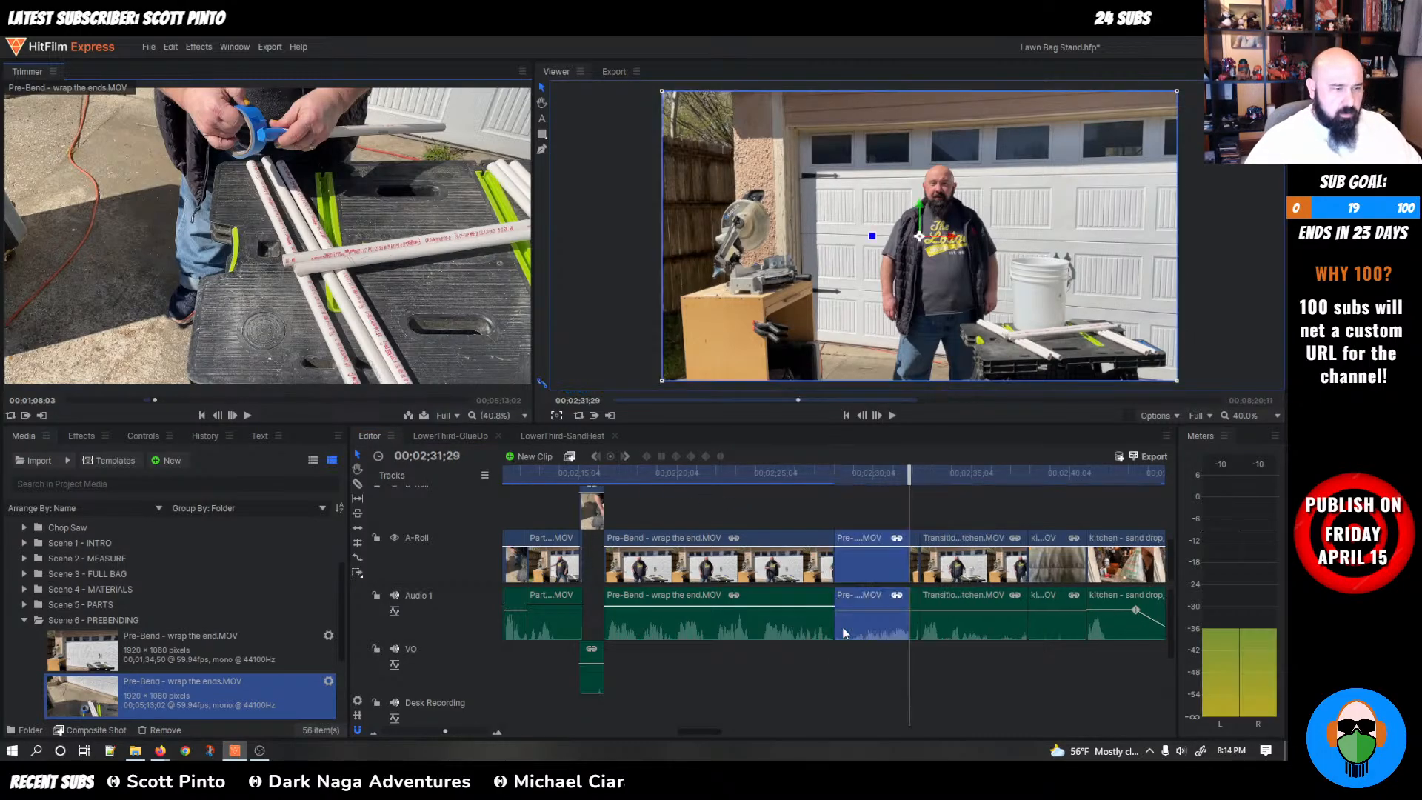
pyautogui.moveTo(865, 555); pyautogui.dragTo(837, 522)
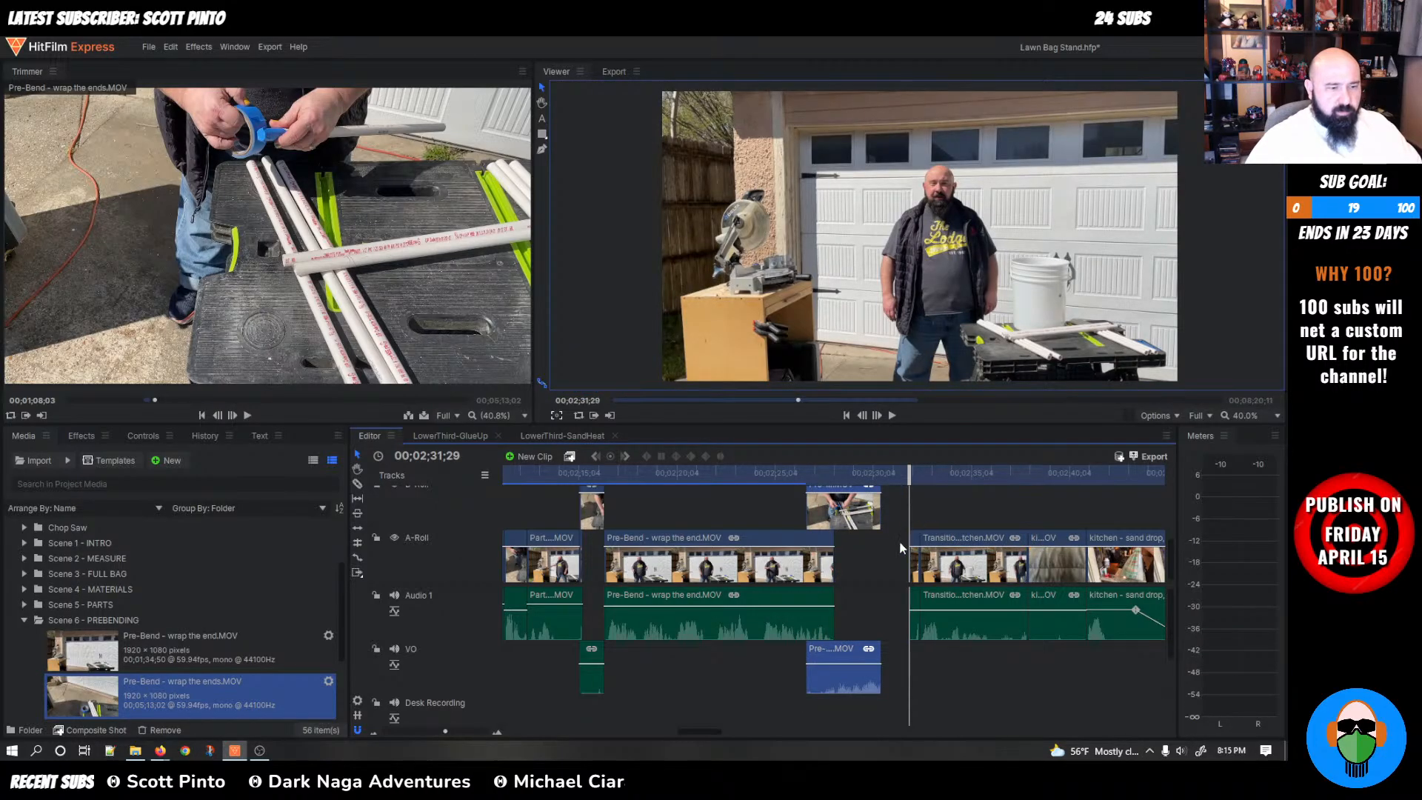
# Move all A-Roll and Audio 1 clips from the garage-to-kitchen transition onward earlier to start where the B-Roll taping close-up ends
pyautogui.scroll(-6, 895, 564)
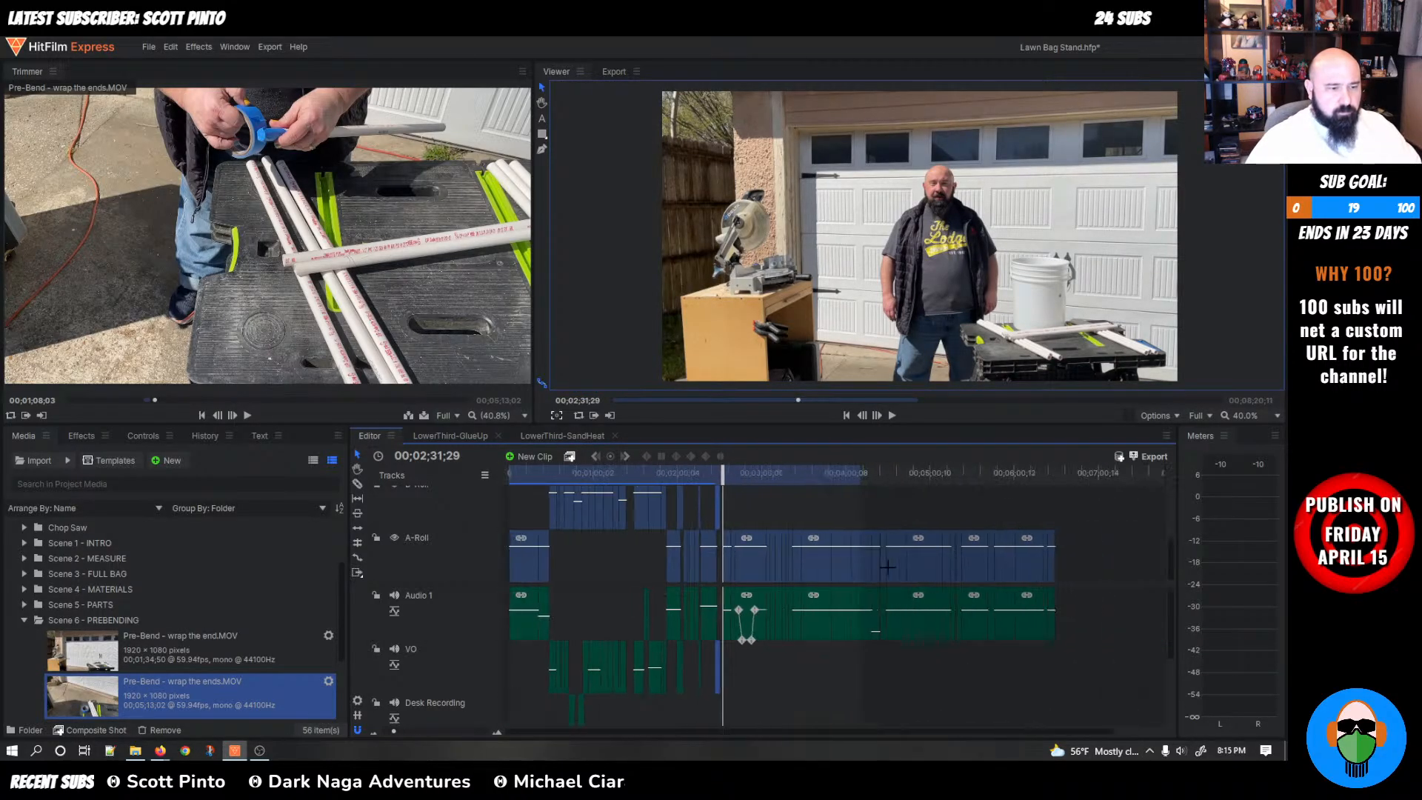
pyautogui.moveTo(1094, 608); pyautogui.dragTo(726, 550)
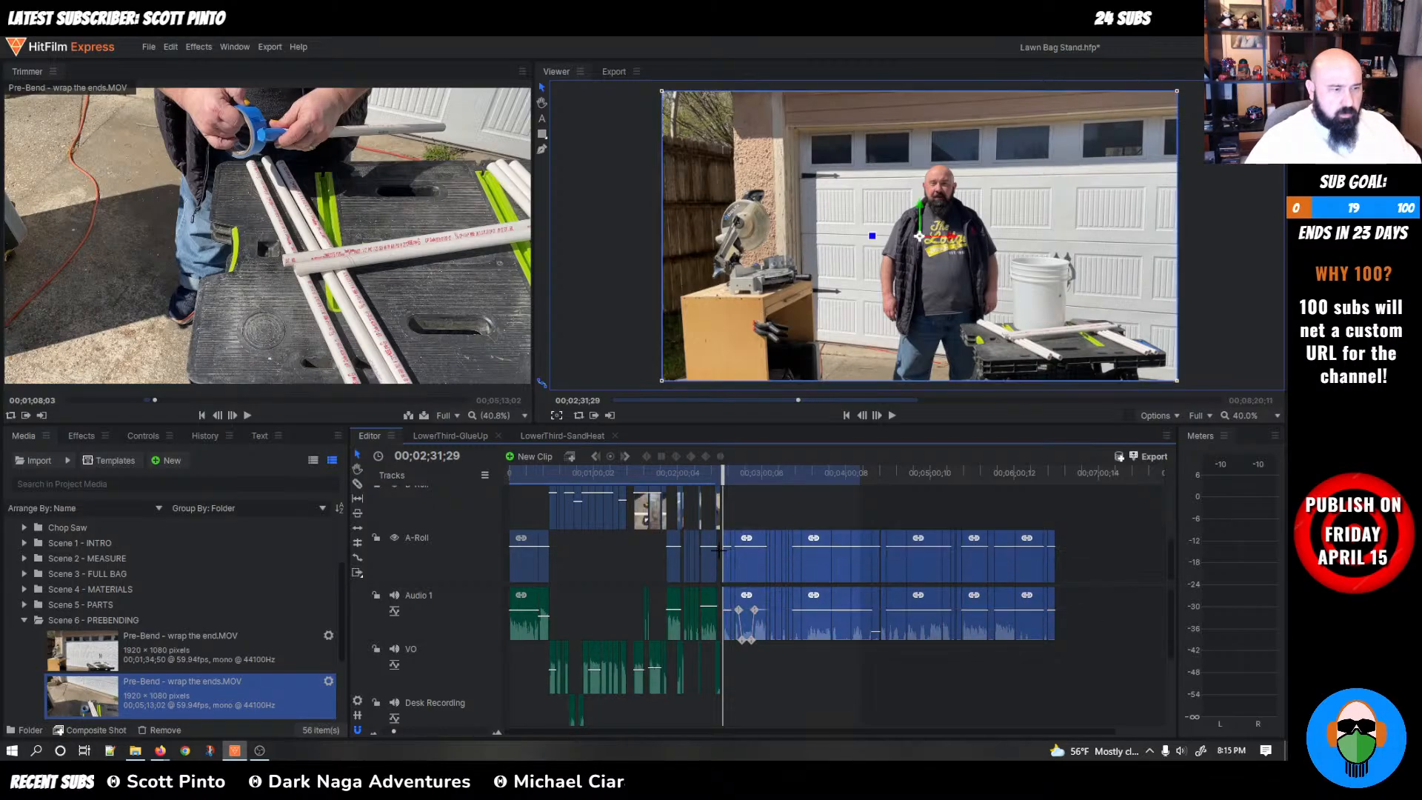
pyautogui.scroll(1, 738, 555)
pyautogui.scroll(6, 740, 556)
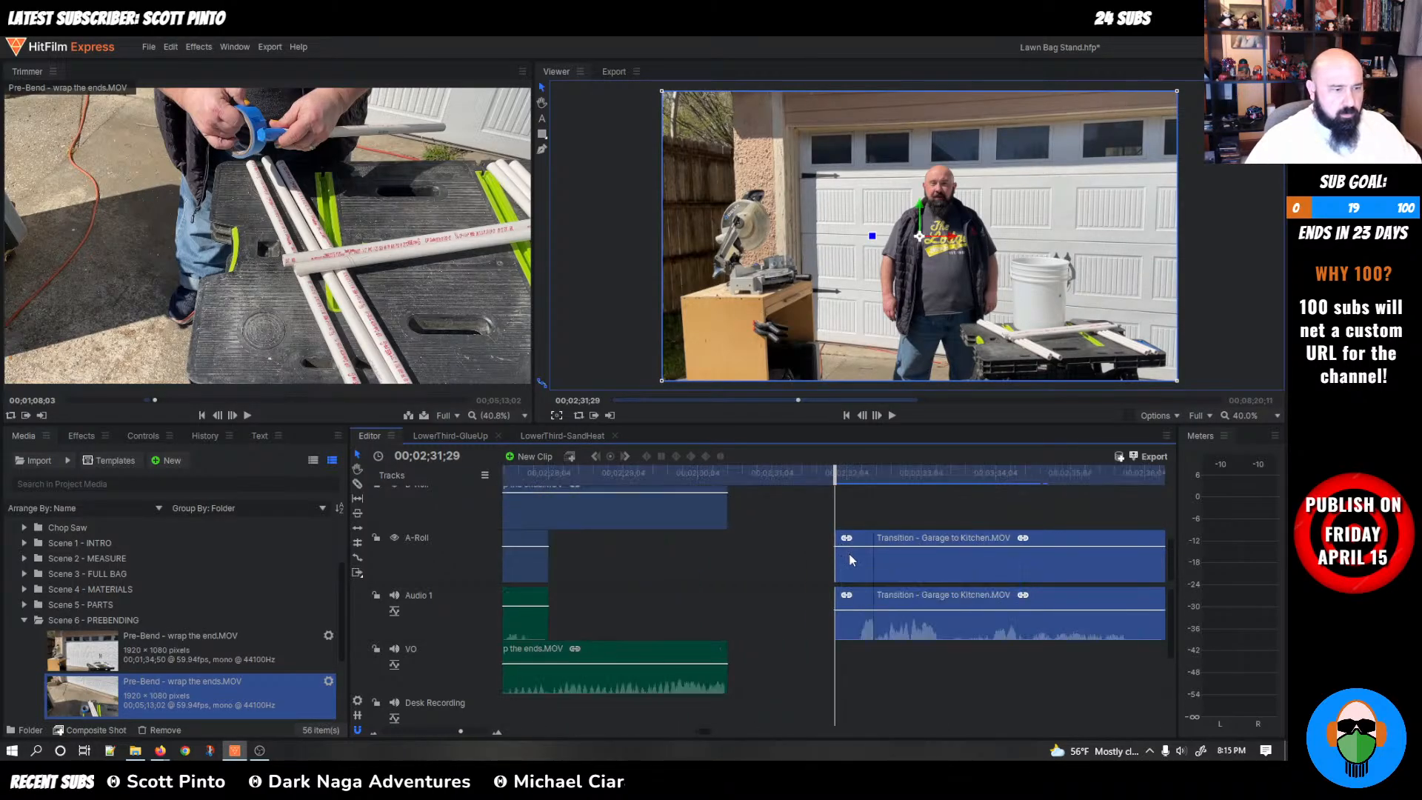
pyautogui.moveTo(850, 553); pyautogui.dragTo(730, 557)
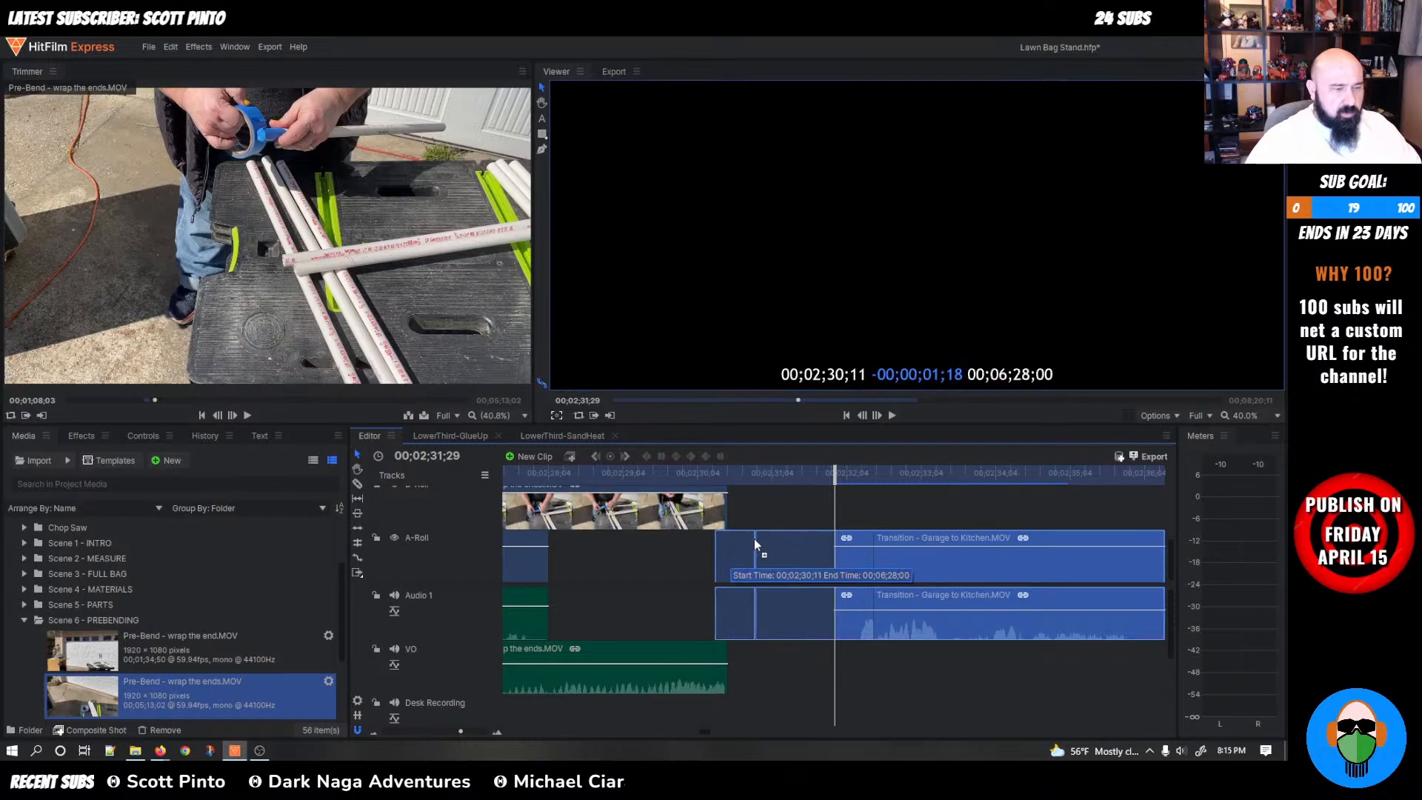
pyautogui.scroll(-8, 753, 520)
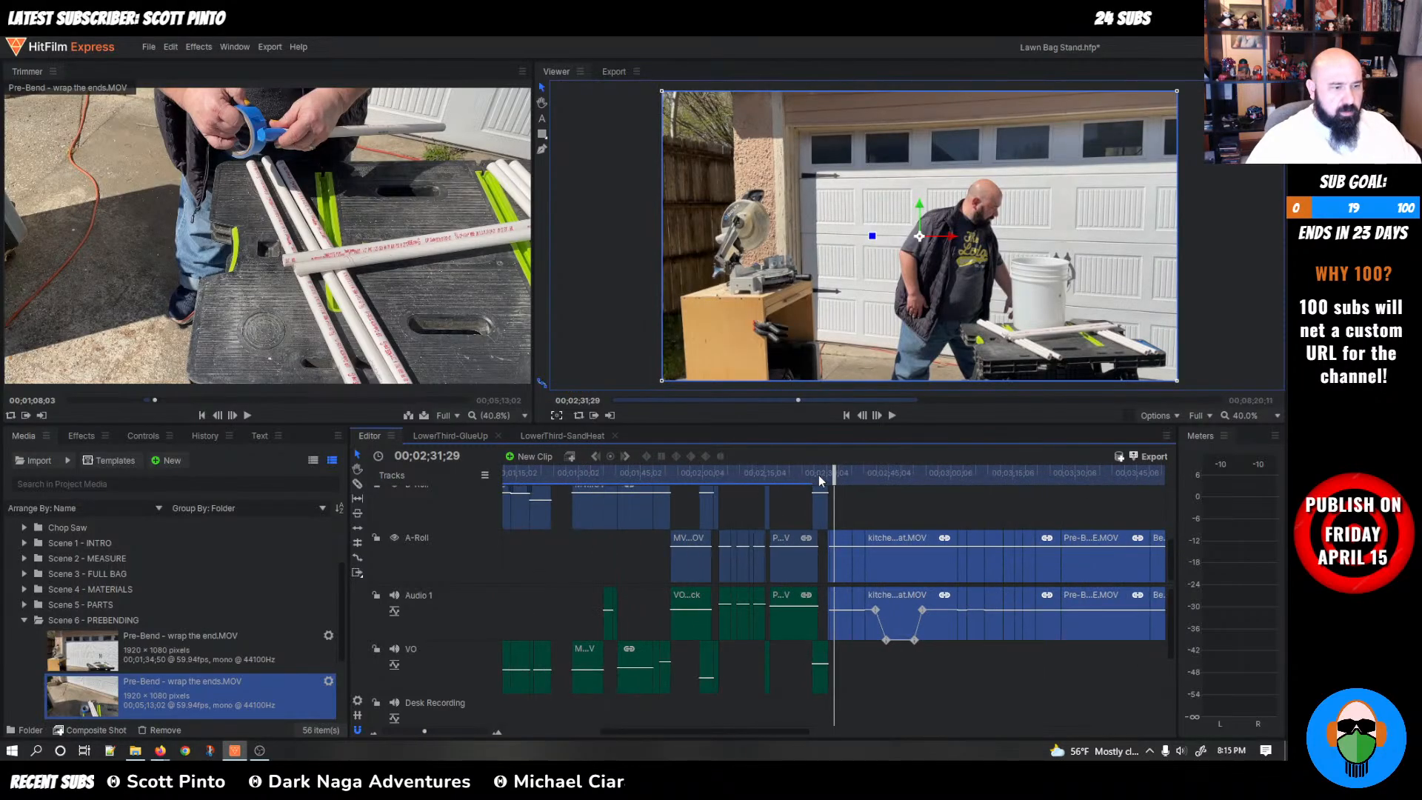
# Unlink the B-Roll taping close-up, delete its audio from the VO track, and replay the Pre-Bend ending into the transition
pyautogui.click(791, 474)
pyautogui.click(775, 486)
pyautogui.press('space')
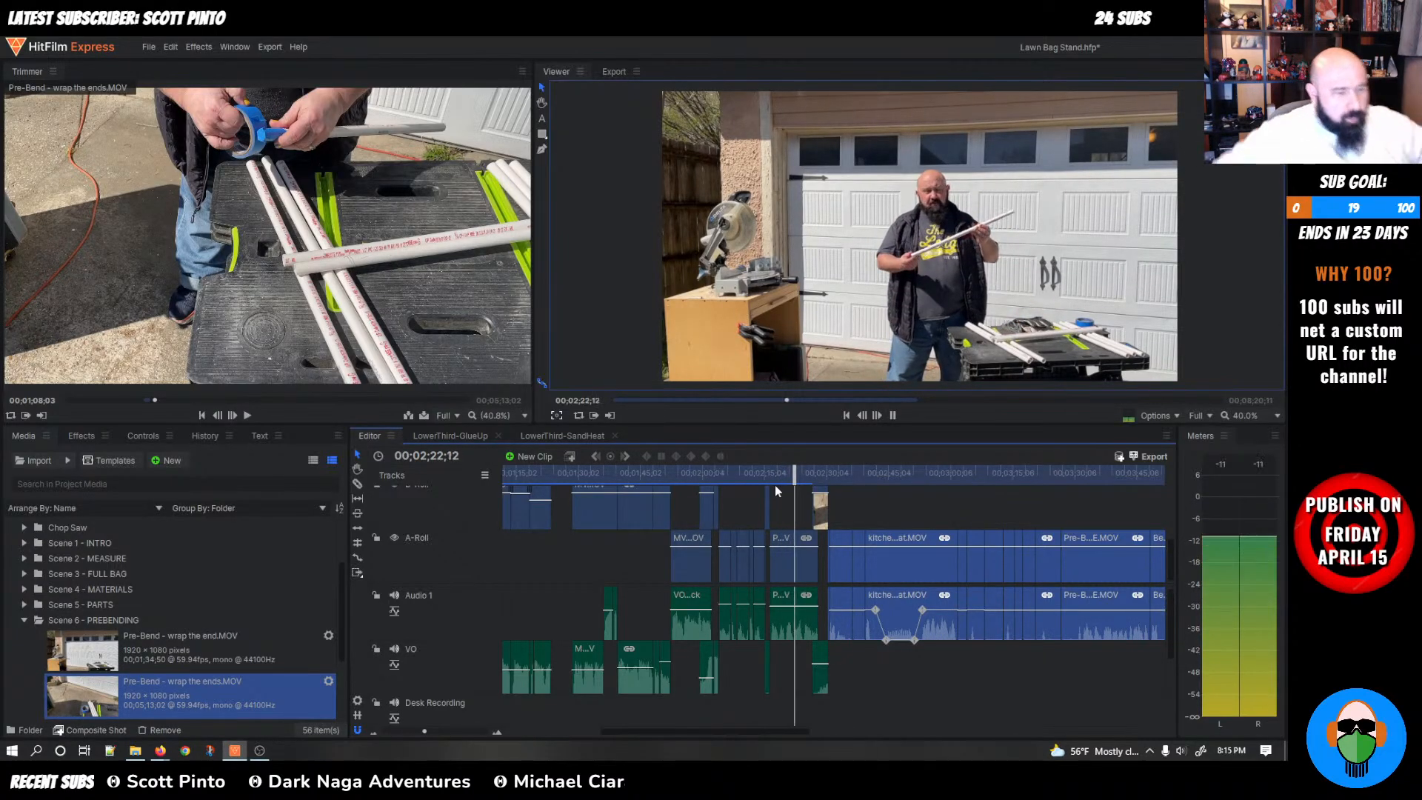
pyautogui.press('space')
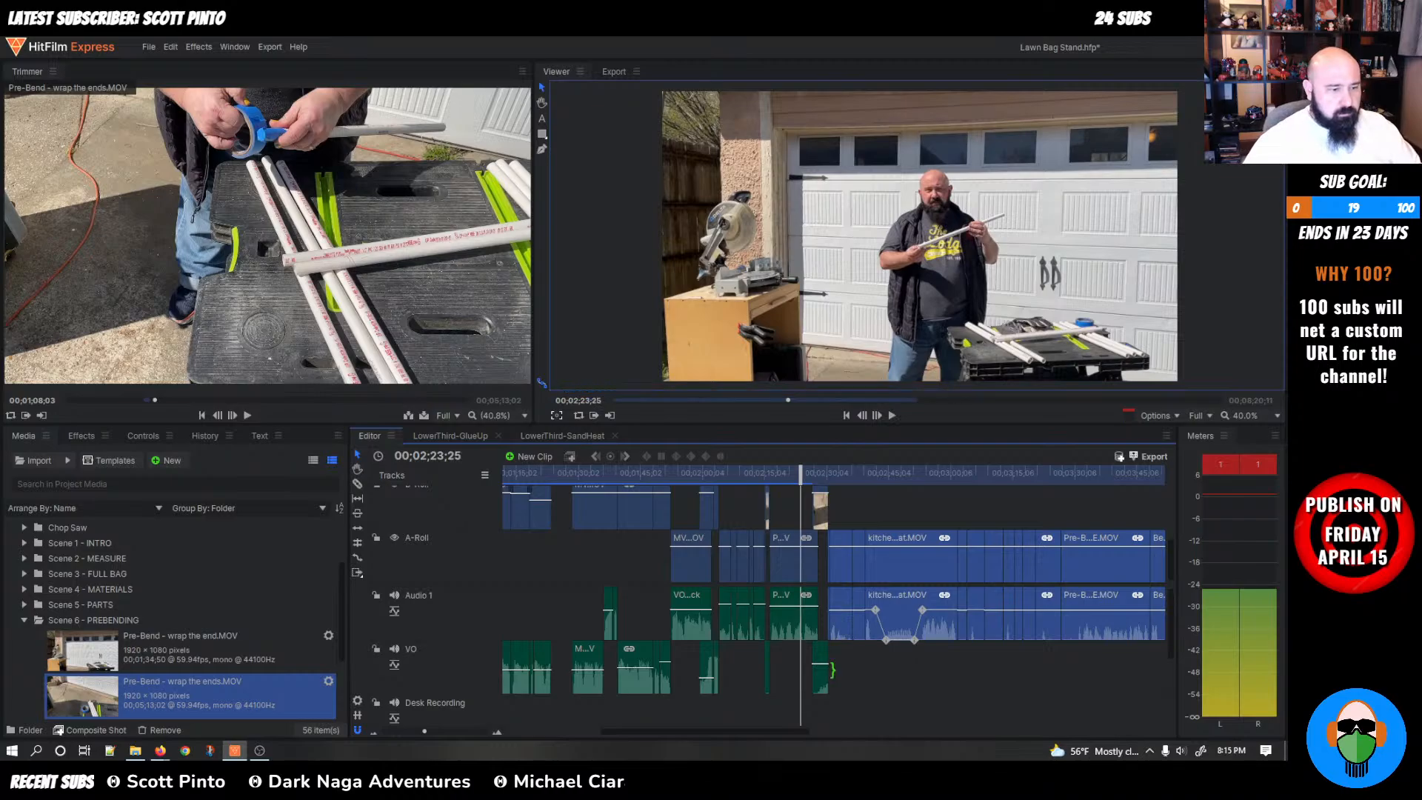
pyautogui.rightClick(820, 670)
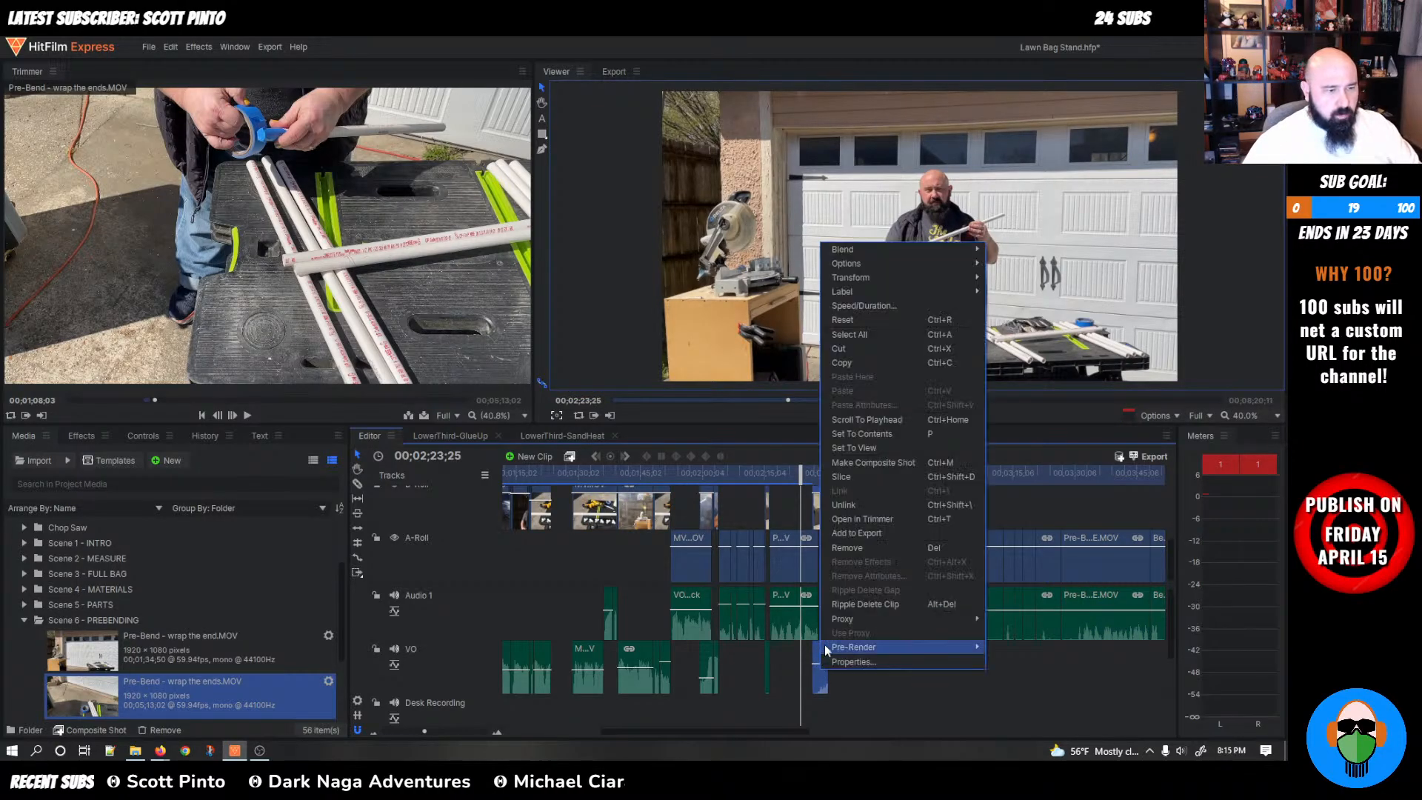
pyautogui.click(858, 546)
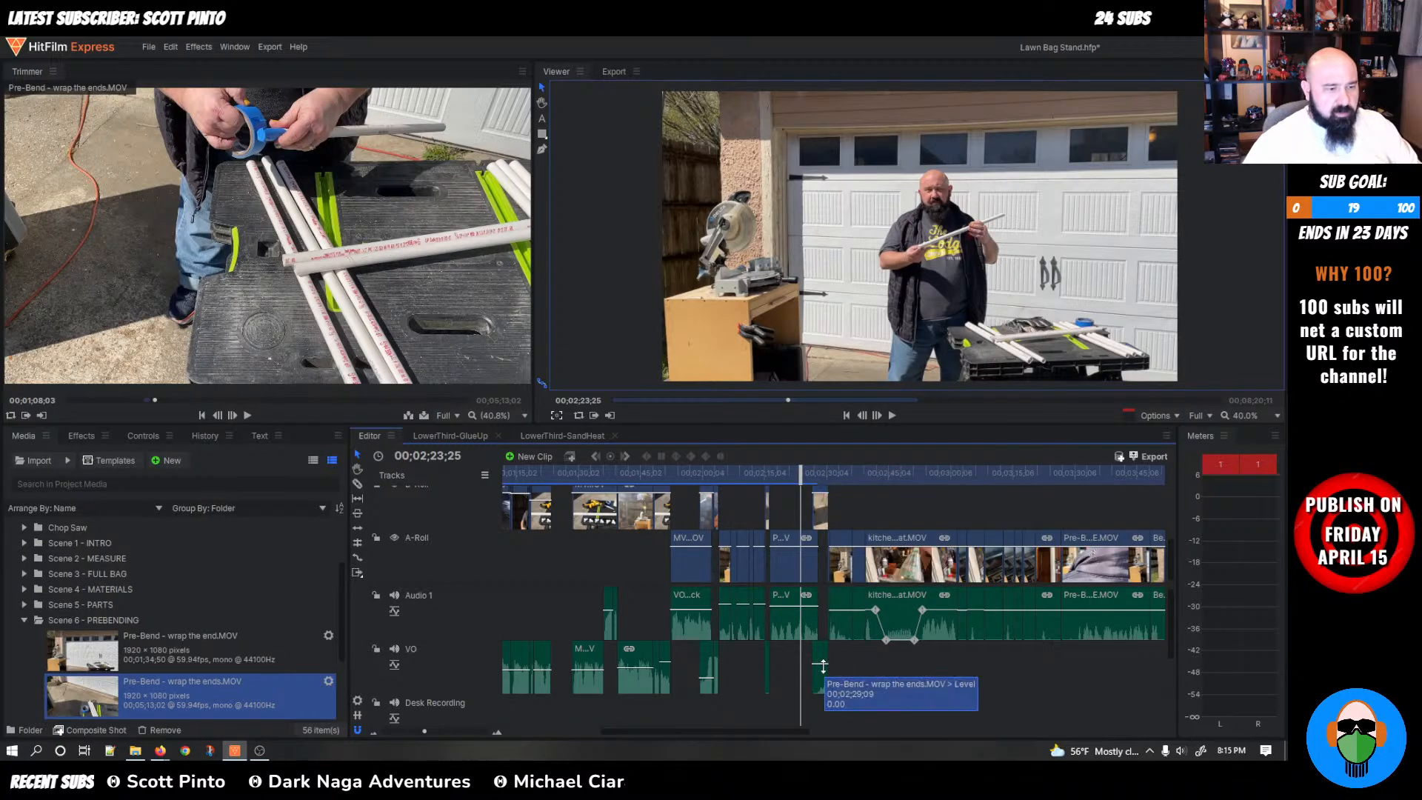
pyautogui.click(821, 677)
pyautogui.press('Delete')
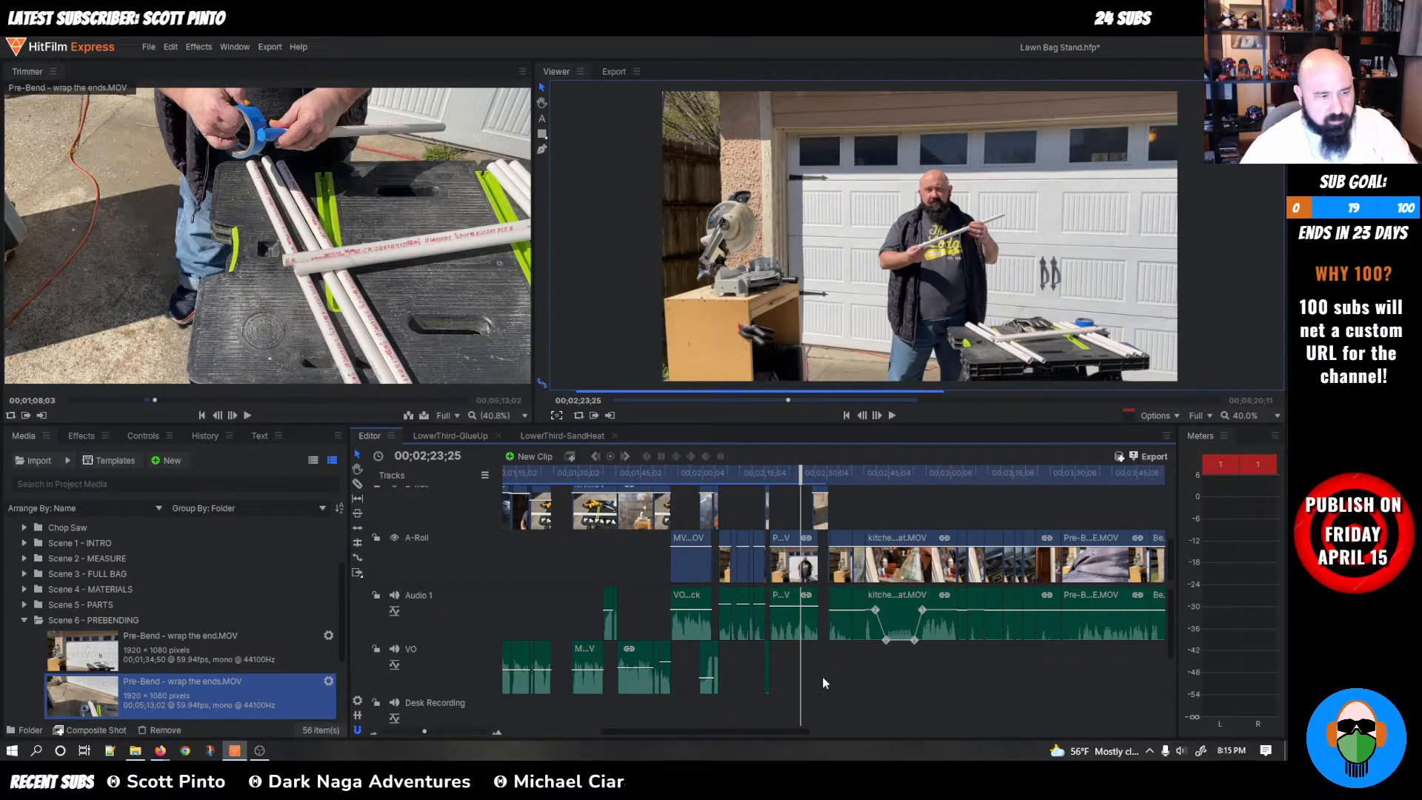
pyautogui.press('space')
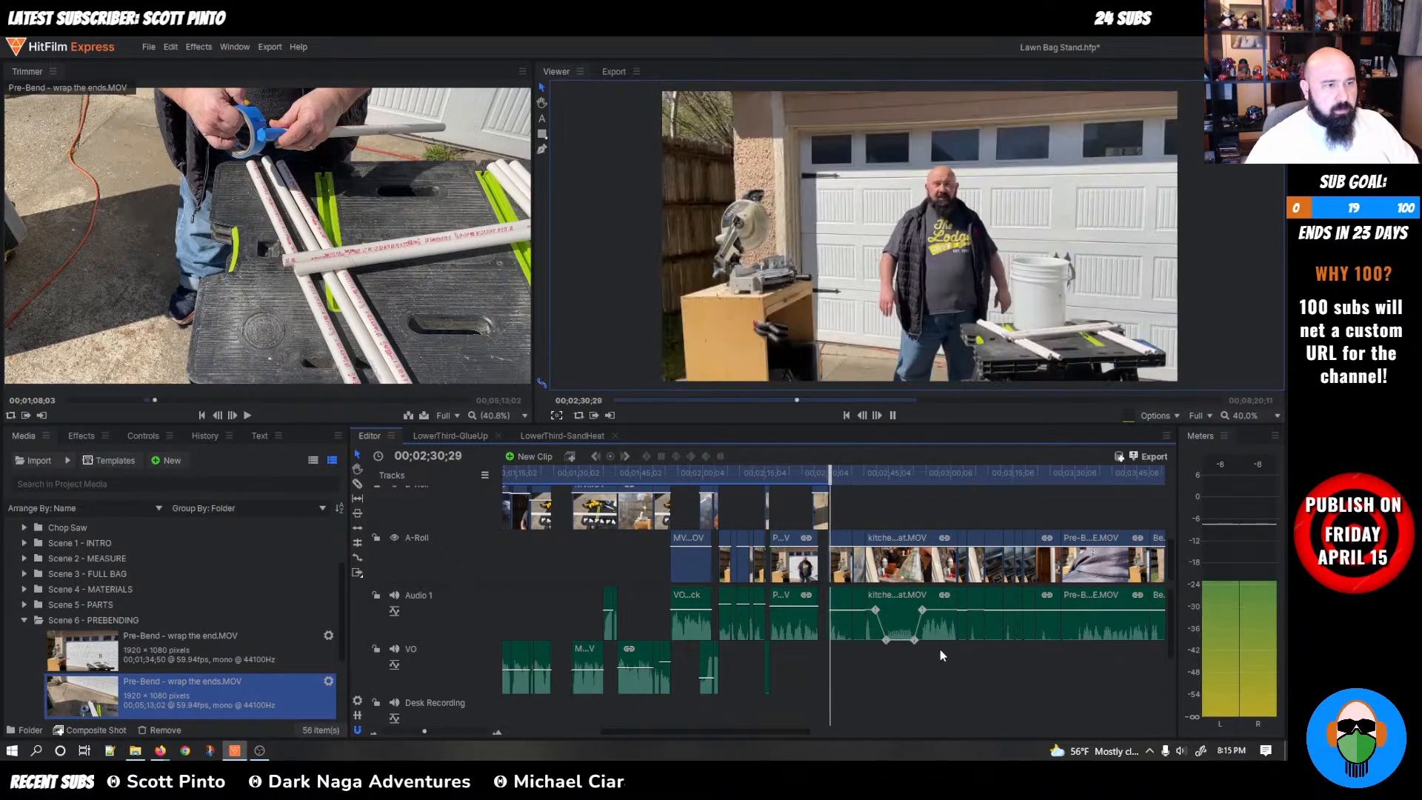
pyautogui.press('space')
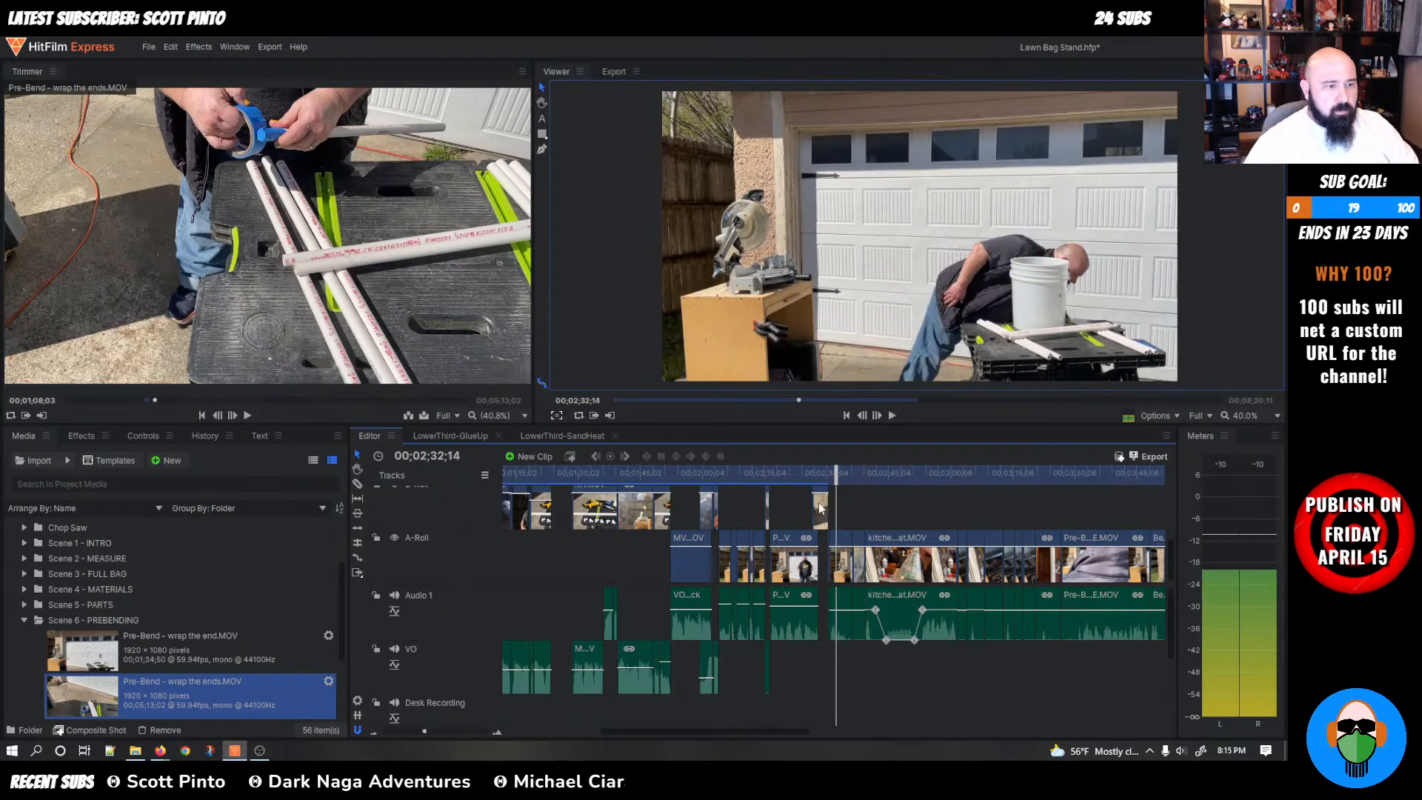
# Replay the Pre-Bend ending from 00;02;22;08 through the B-Roll taping close-up and into the garage-to-kitchen transition
pyautogui.click(820, 509)
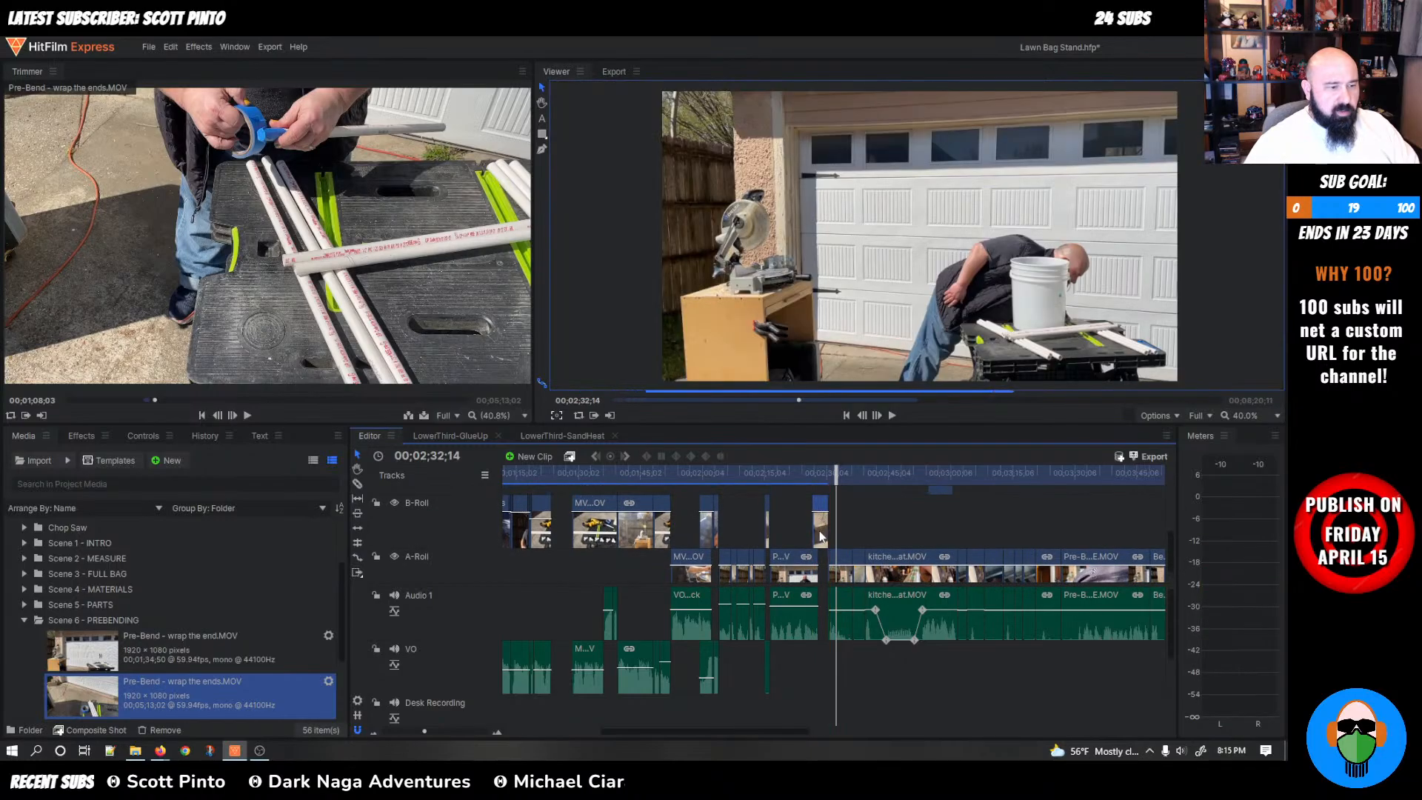
pyautogui.scroll(4, 821, 532)
pyautogui.moveTo(736, 516); pyautogui.dragTo(726, 513)
pyautogui.moveTo(822, 475); pyautogui.dragTo(525, 492)
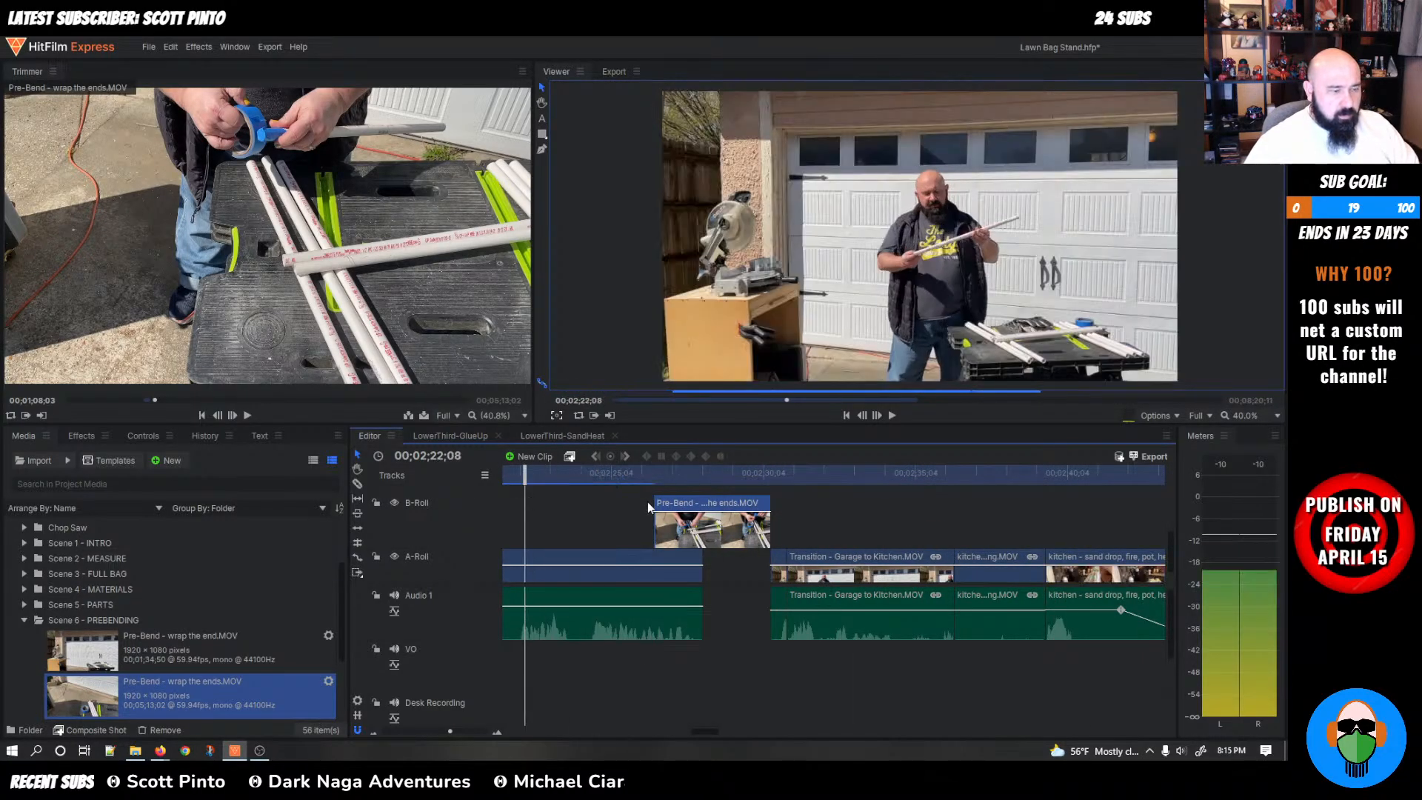
pyautogui.press('space')
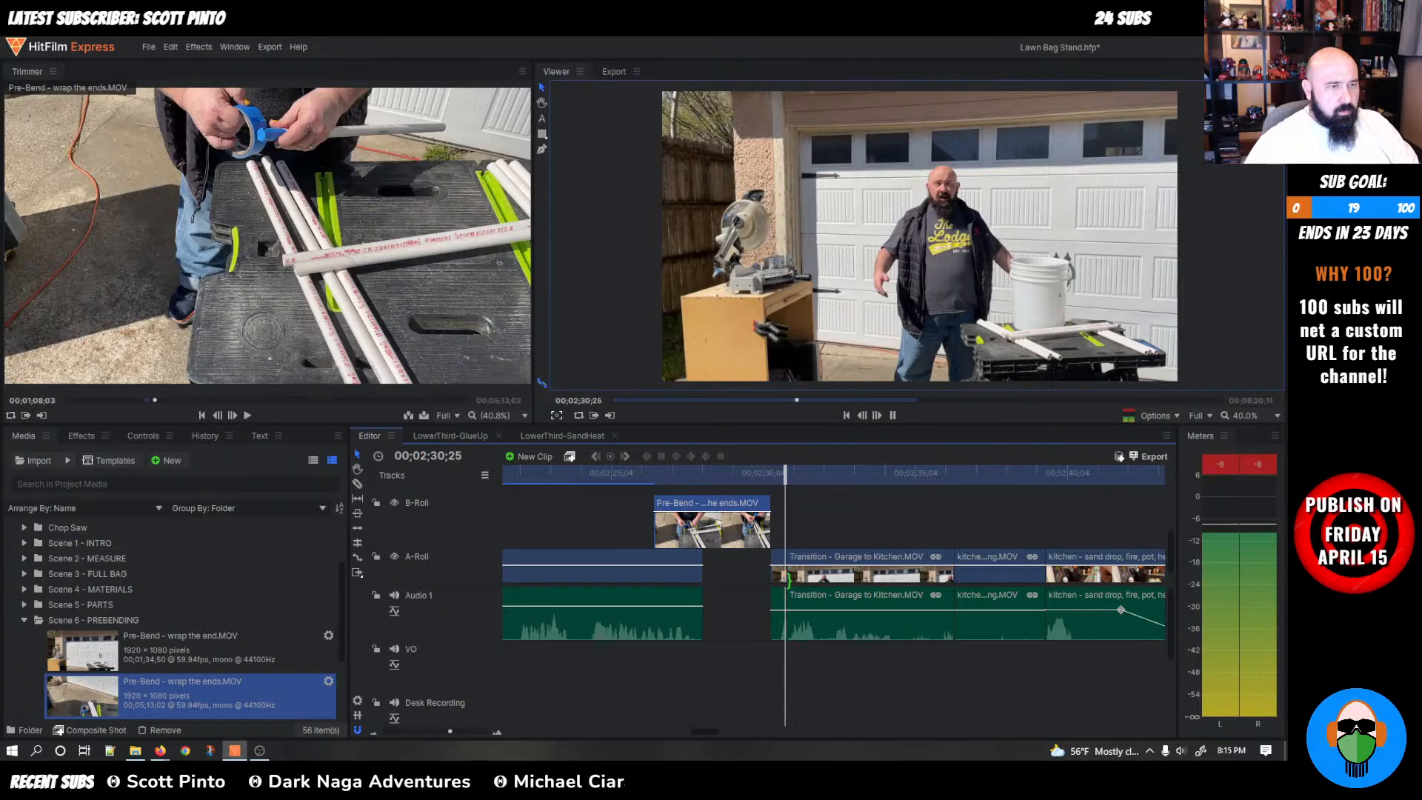
pyautogui.press('space')
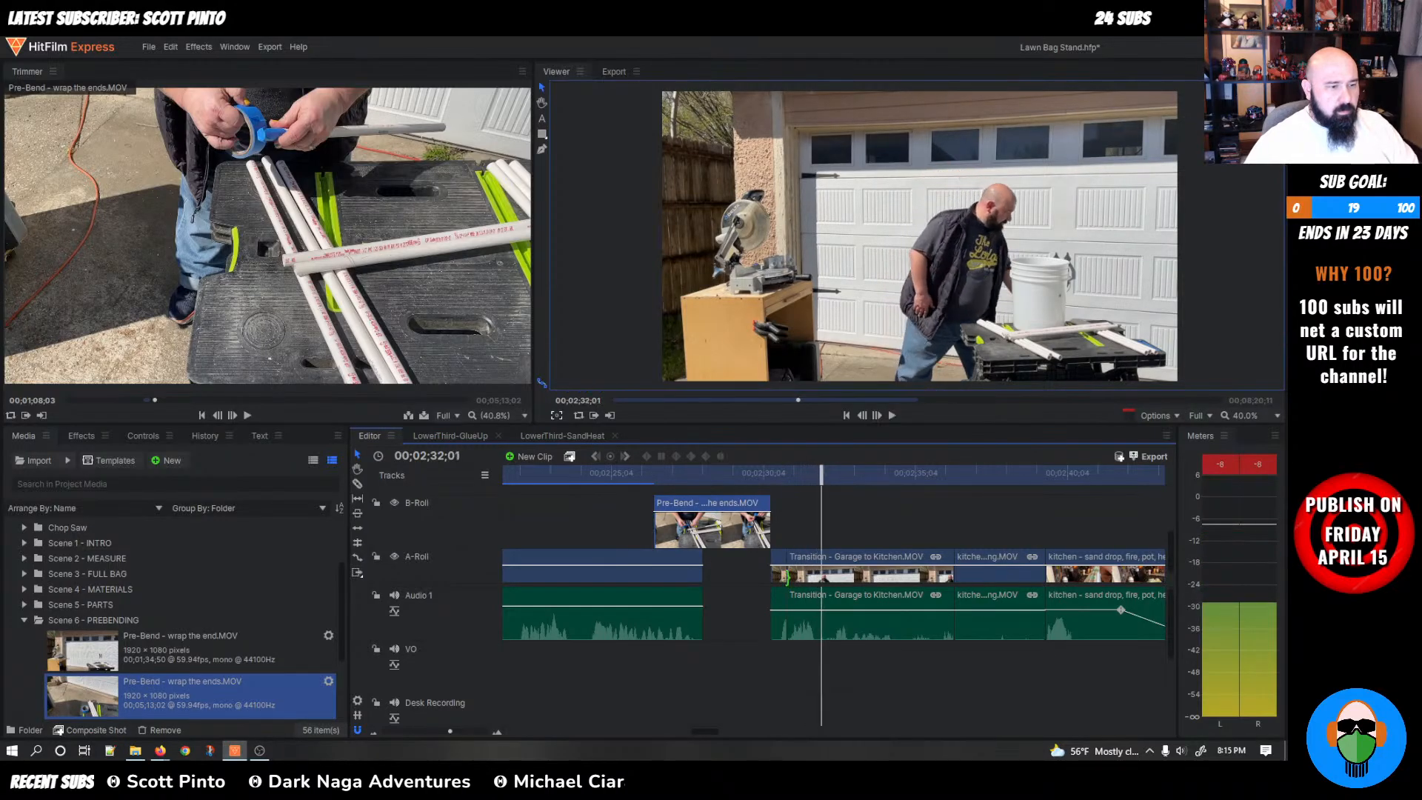
# Review the wider edit around the garage-to-kitchen transition, replaying from about 00;01;43 and the lead-in to the taping close-up
pyautogui.scroll(-2, 767, 598)
pyautogui.scroll(-3, 768, 598)
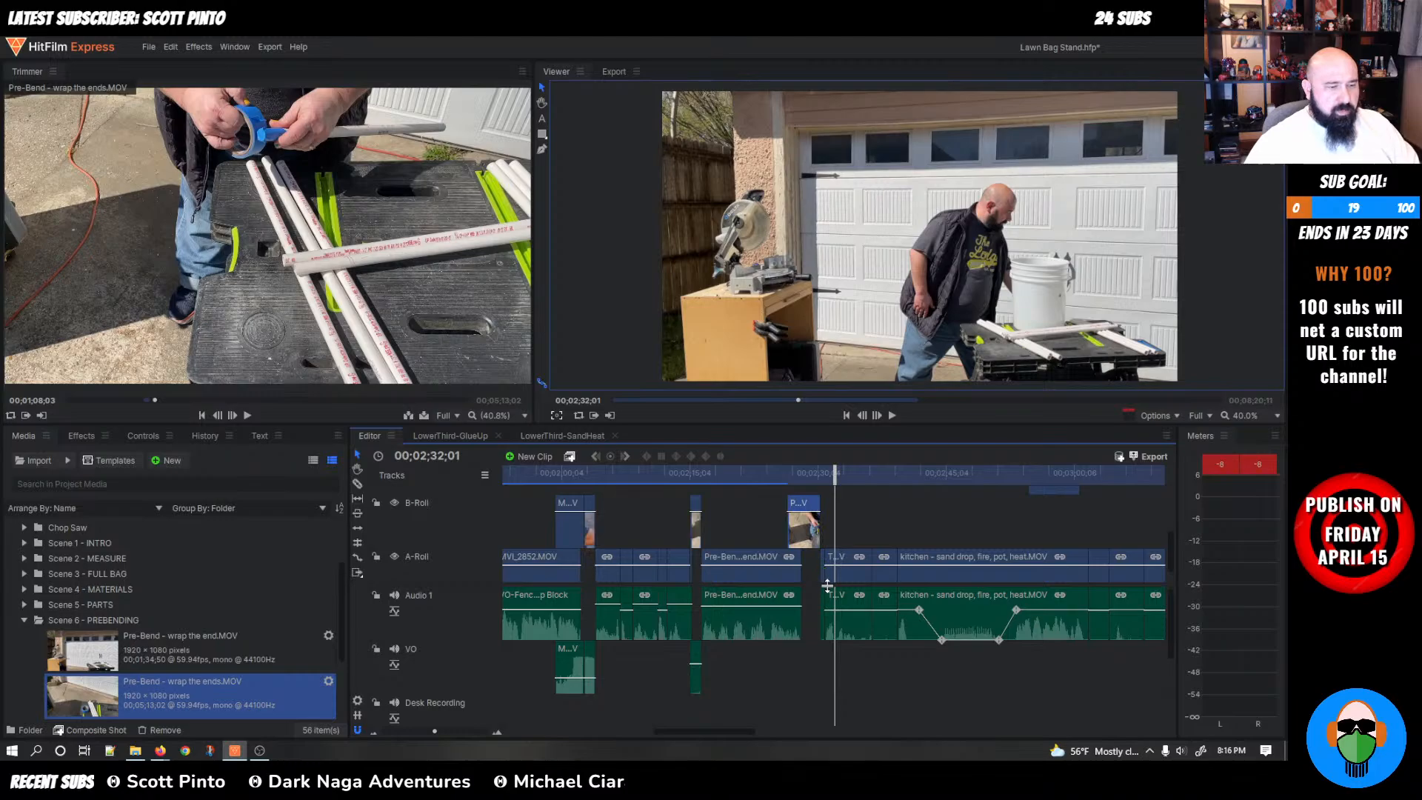
pyautogui.scroll(-4, 822, 600)
pyautogui.scroll(3, 821, 600)
pyautogui.scroll(2, 822, 602)
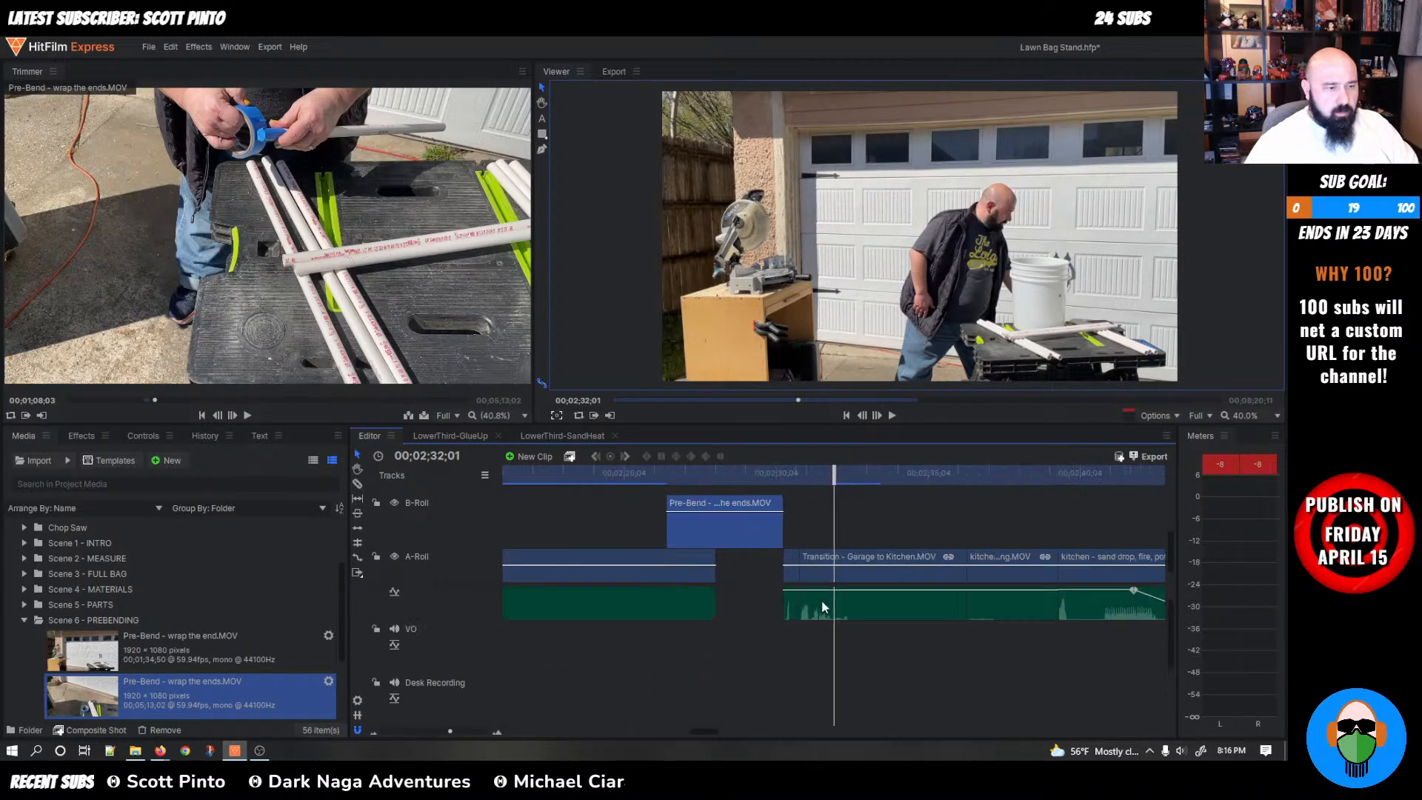
pyautogui.scroll(1, 820, 600)
pyautogui.scroll(-6, 887, 514)
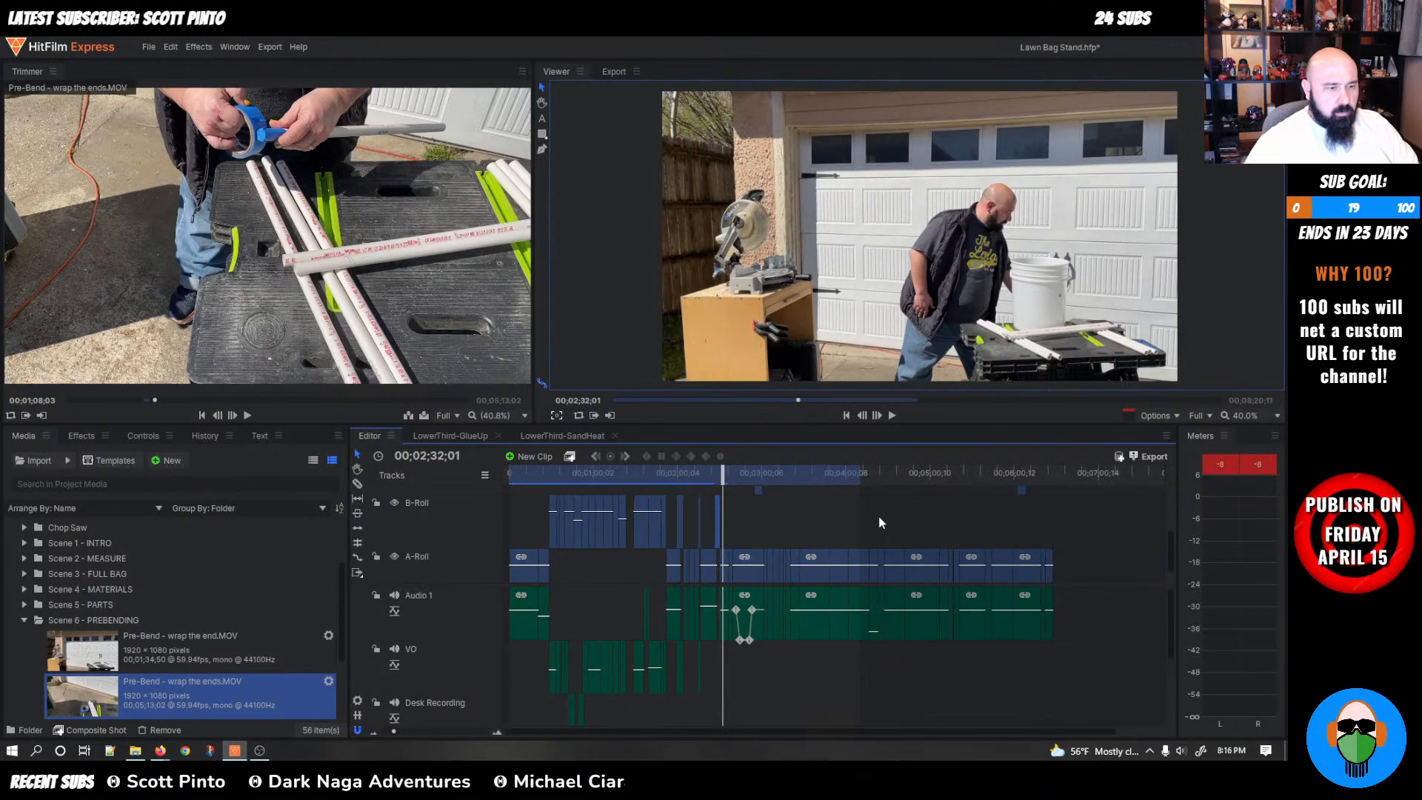
pyautogui.scroll(1, 765, 496)
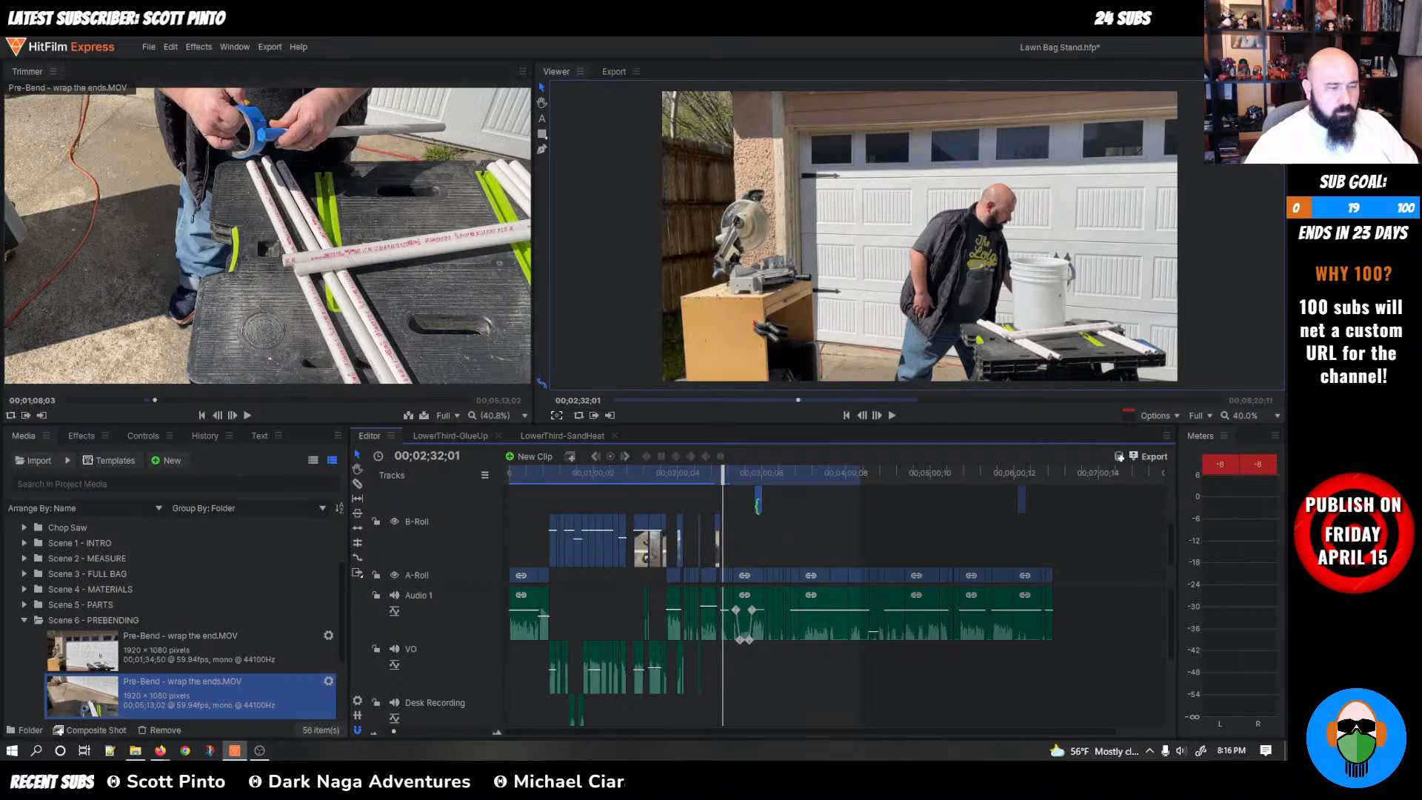
pyautogui.moveTo(722, 474); pyautogui.dragTo(748, 480)
pyautogui.moveTo(753, 481); pyautogui.dragTo(650, 468)
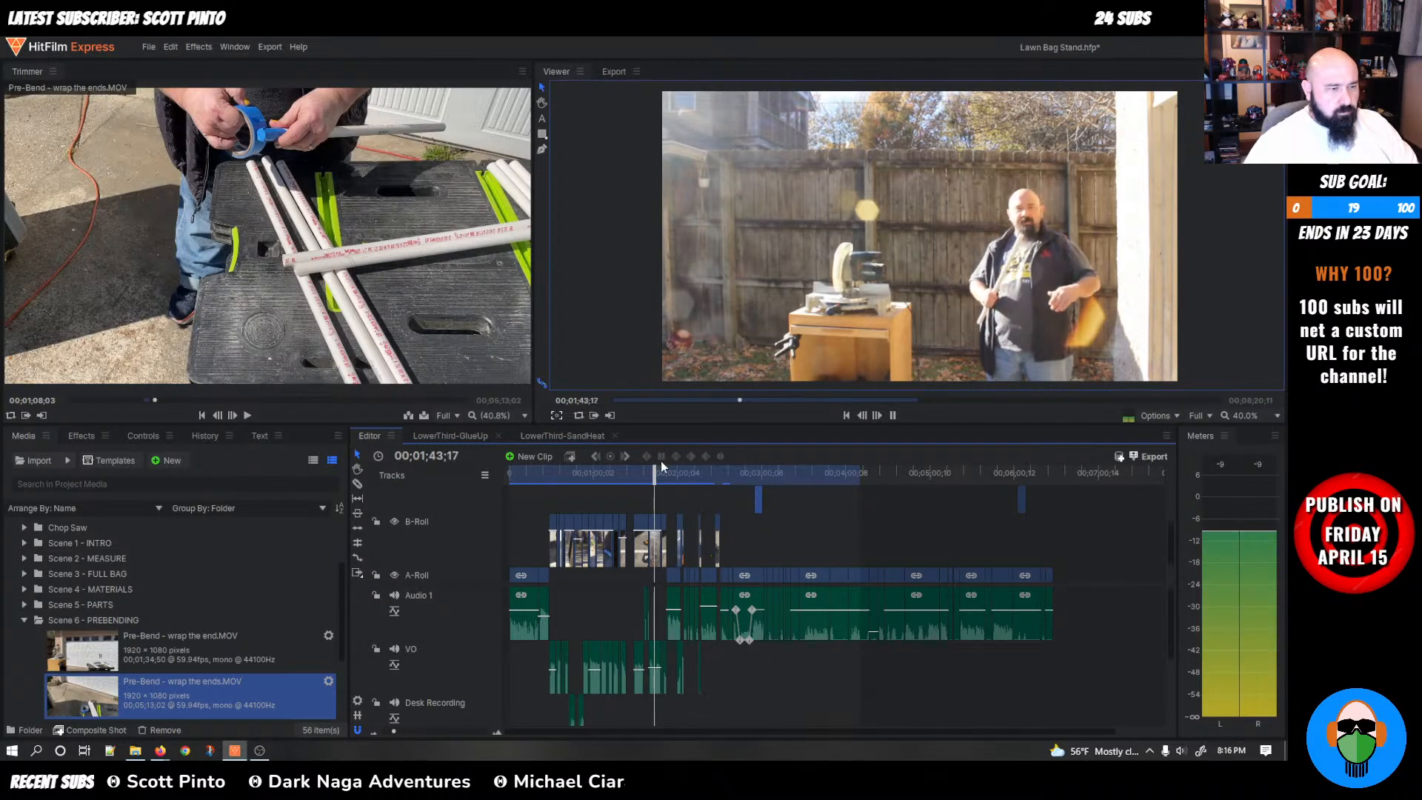
pyautogui.moveTo(657, 469); pyautogui.dragTo(711, 487)
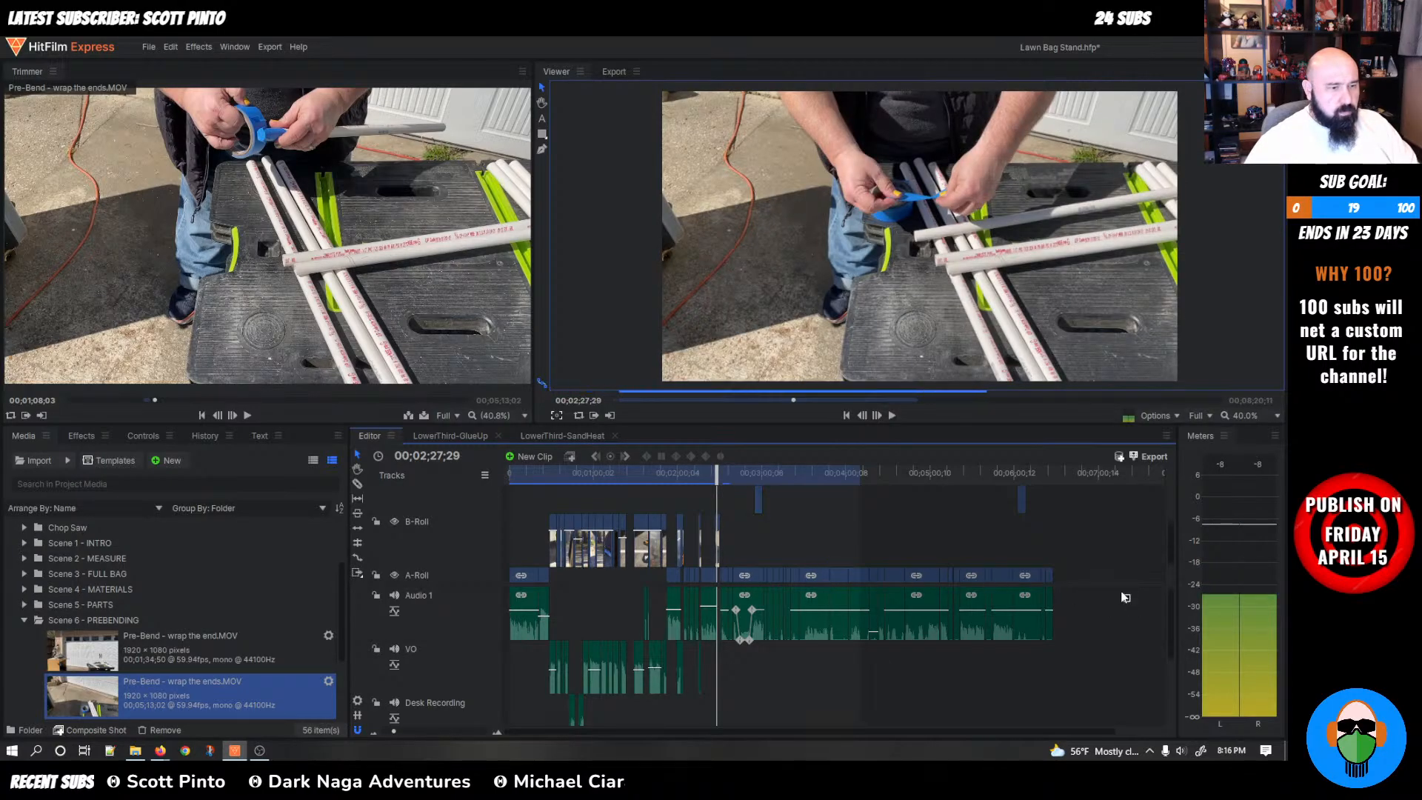
# Move the short opening piece of the garage-to-kitchen transition slightly earlier under the end of the B-Roll close-up, and replay the cut
pyautogui.moveTo(1125, 597); pyautogui.dragTo(727, 495)
pyautogui.scroll(2, 727, 579)
pyautogui.scroll(4, 823, 580)
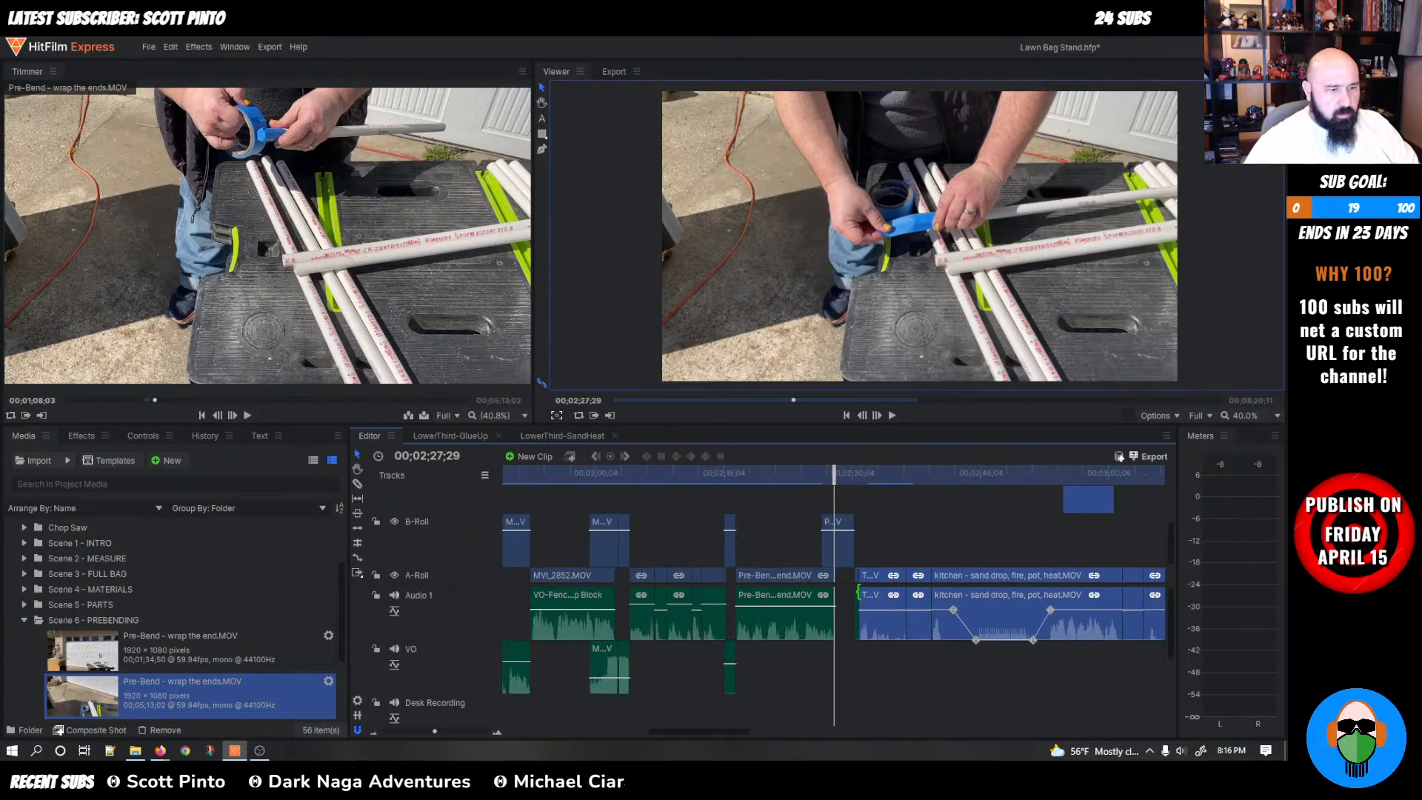
pyautogui.click(858, 604)
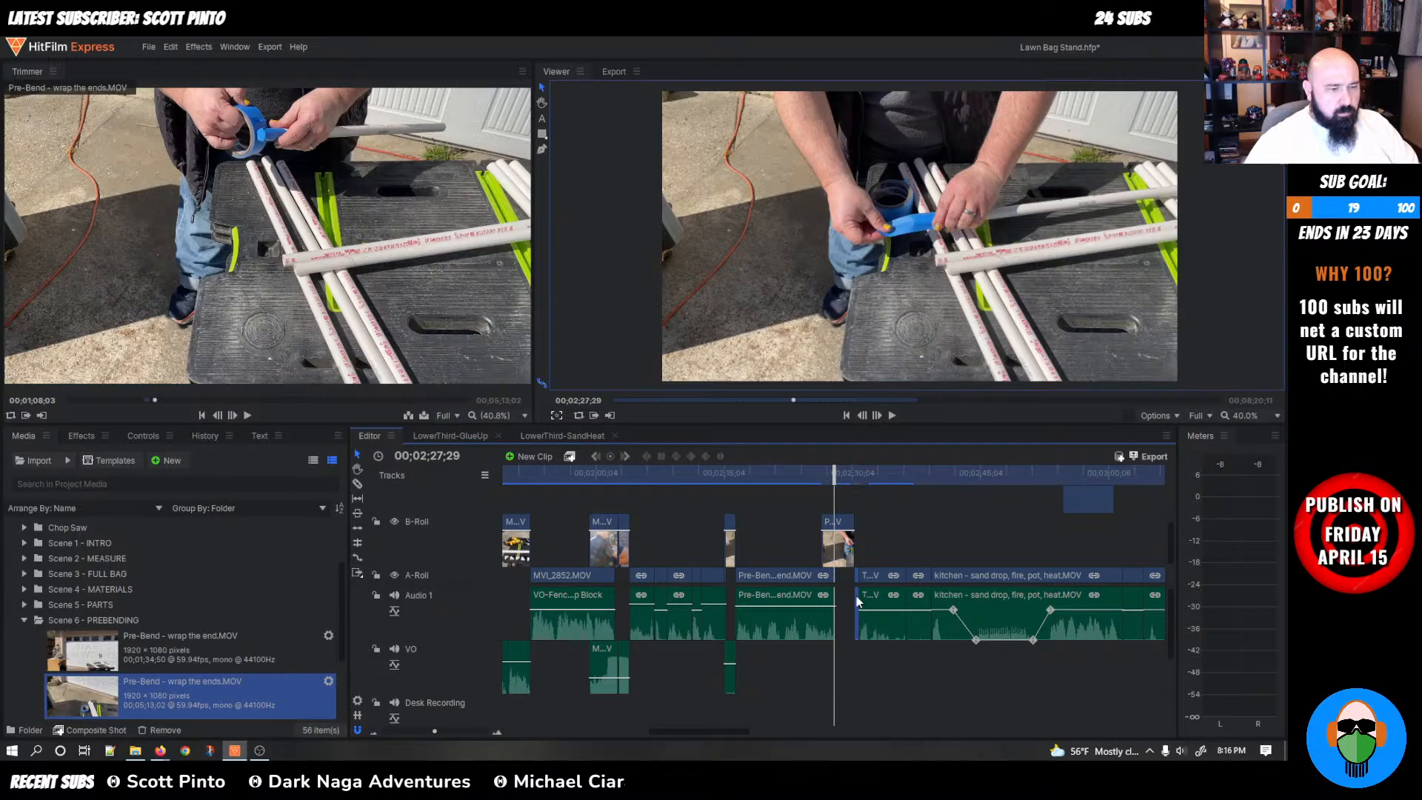
pyautogui.scroll(3, 856, 597)
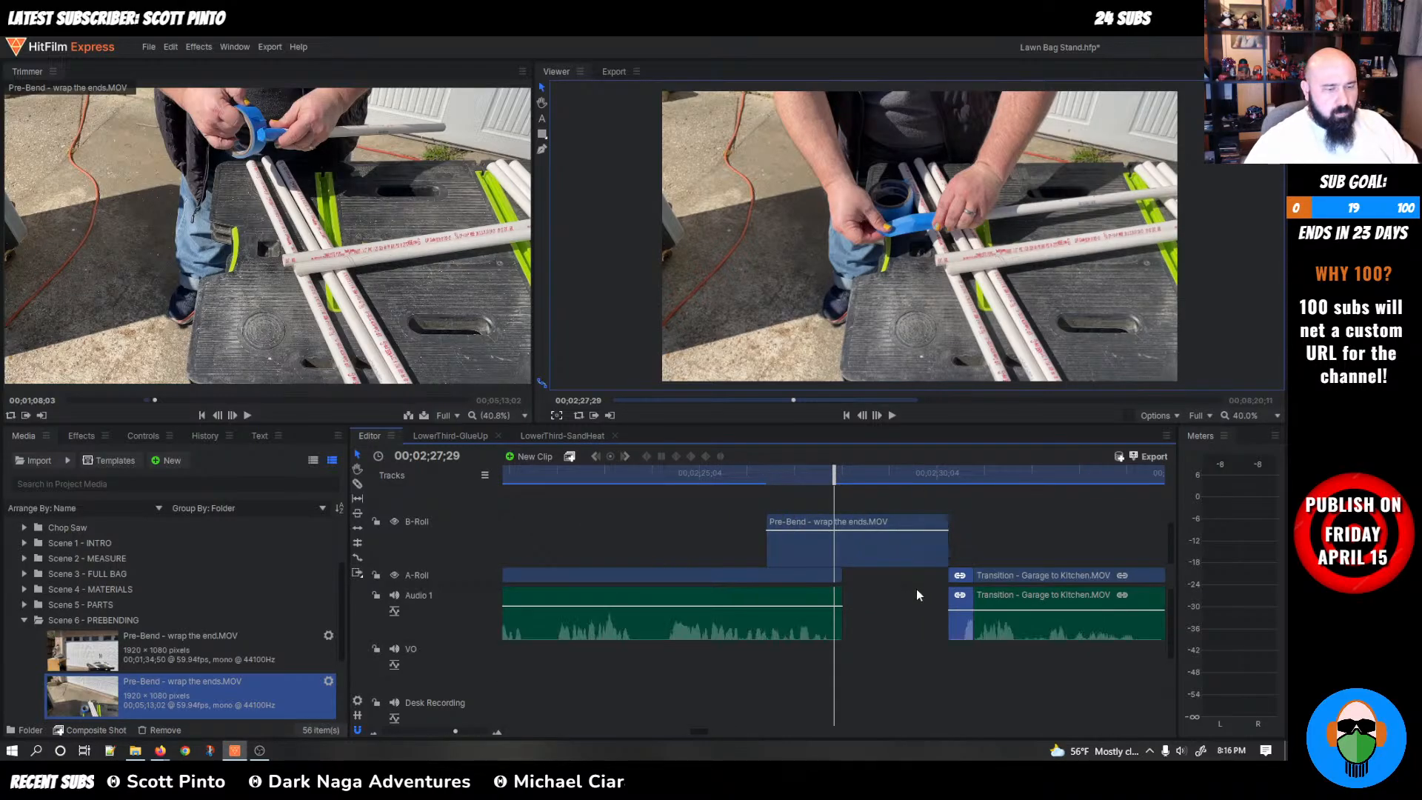
pyautogui.moveTo(962, 603); pyautogui.dragTo(936, 594)
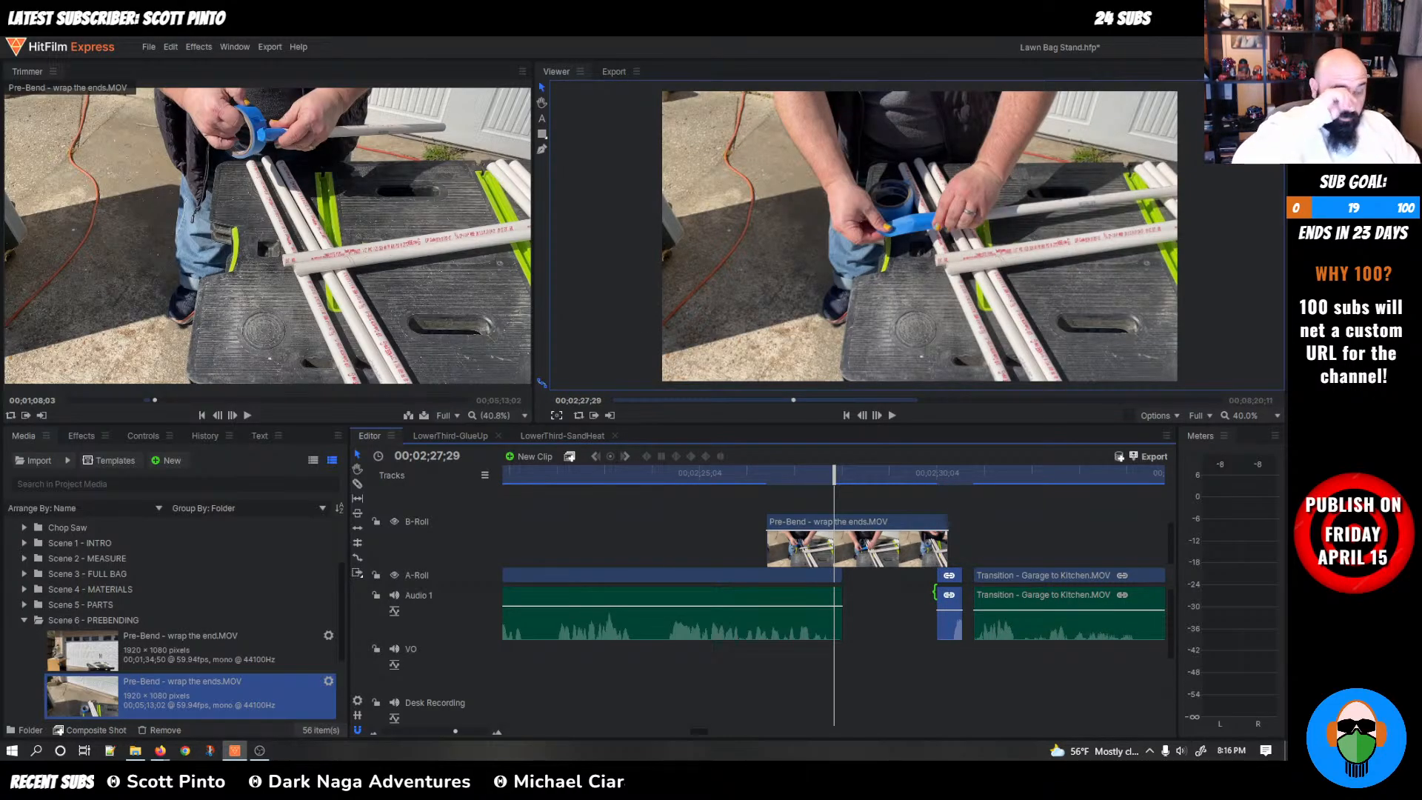
pyautogui.press('space')
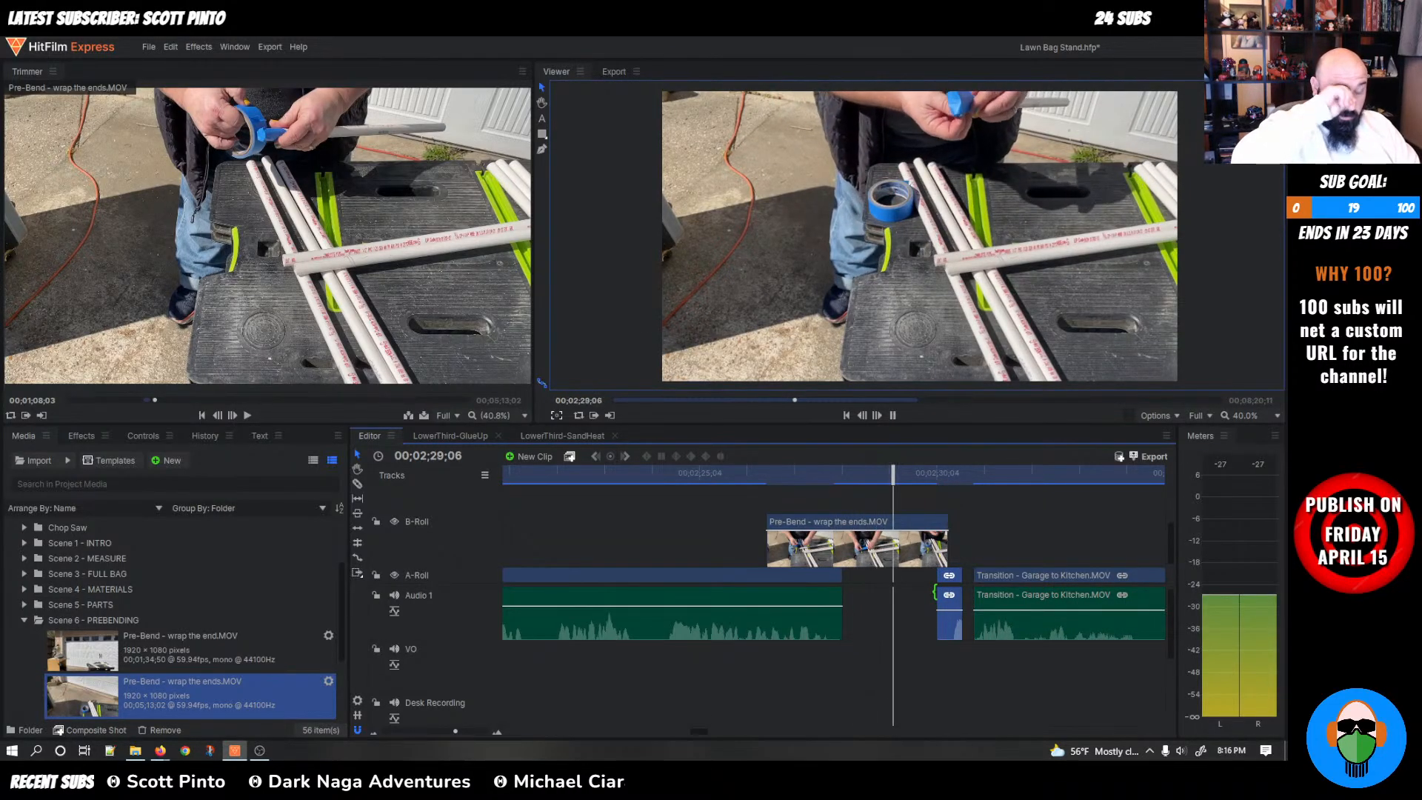
pyautogui.press('space')
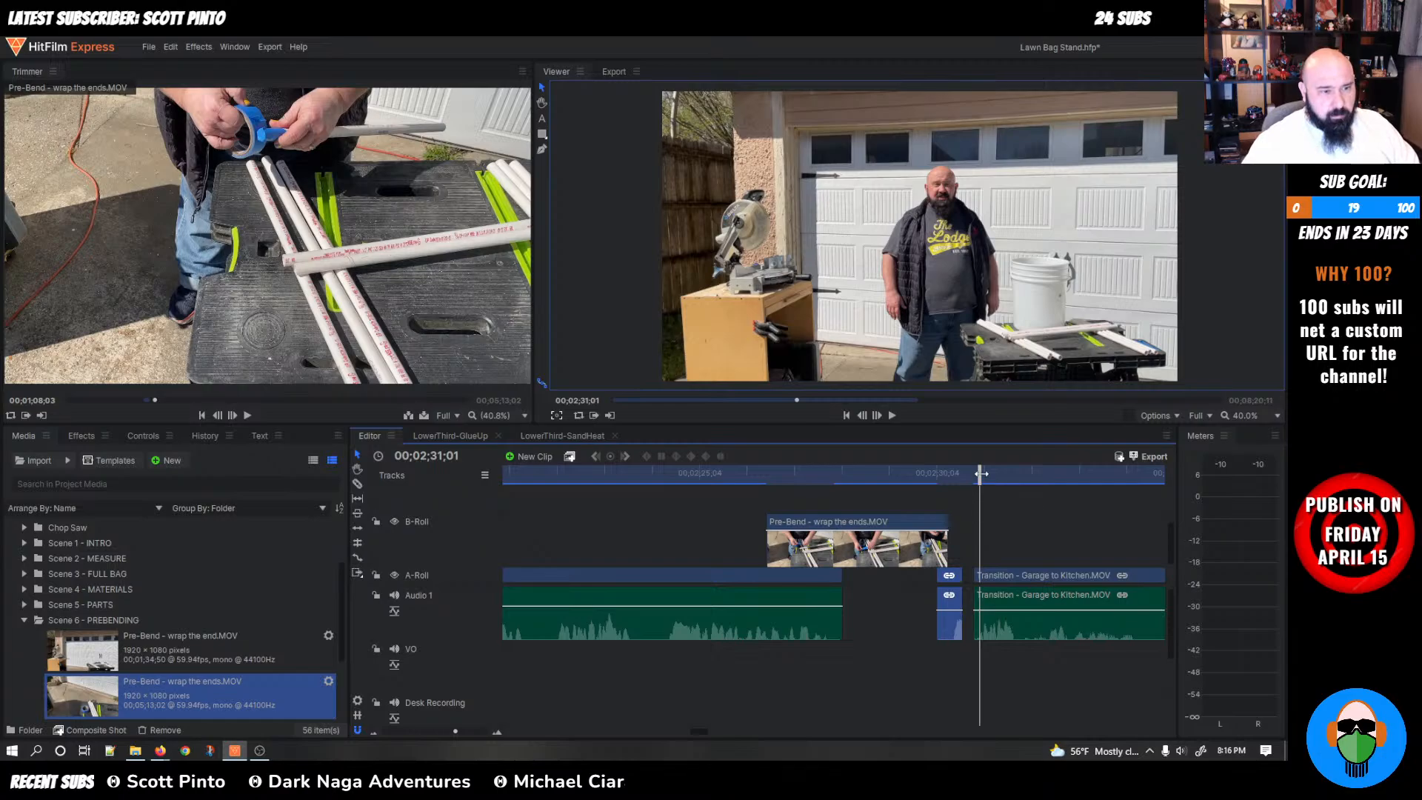
pyautogui.moveTo(982, 472); pyautogui.dragTo(878, 477)
pyautogui.press('space')
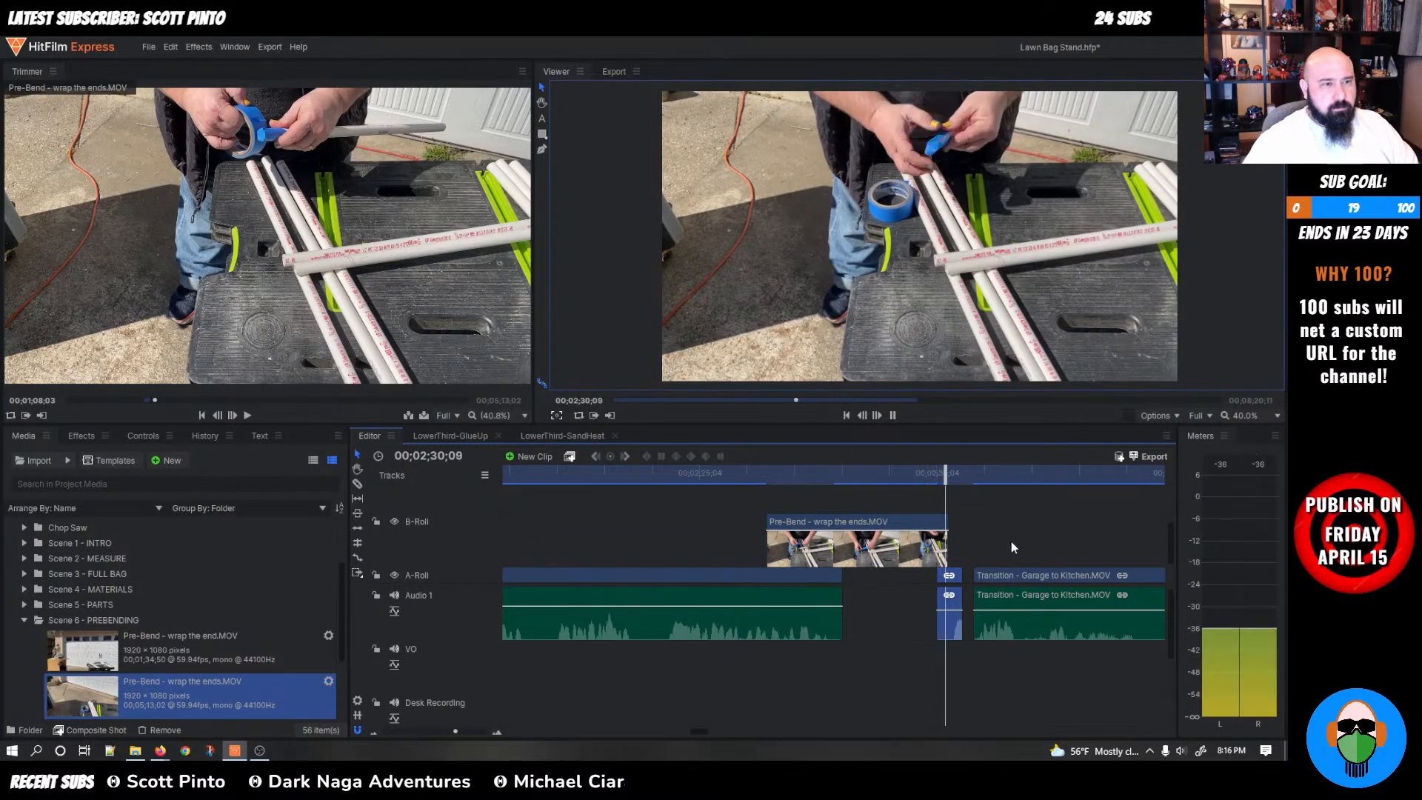
pyautogui.press('space')
# Move the transition's short opening piece earlier to end with the B-Roll close-up, and ripple delete the gap after it
pyautogui.scroll(-2, 970, 580)
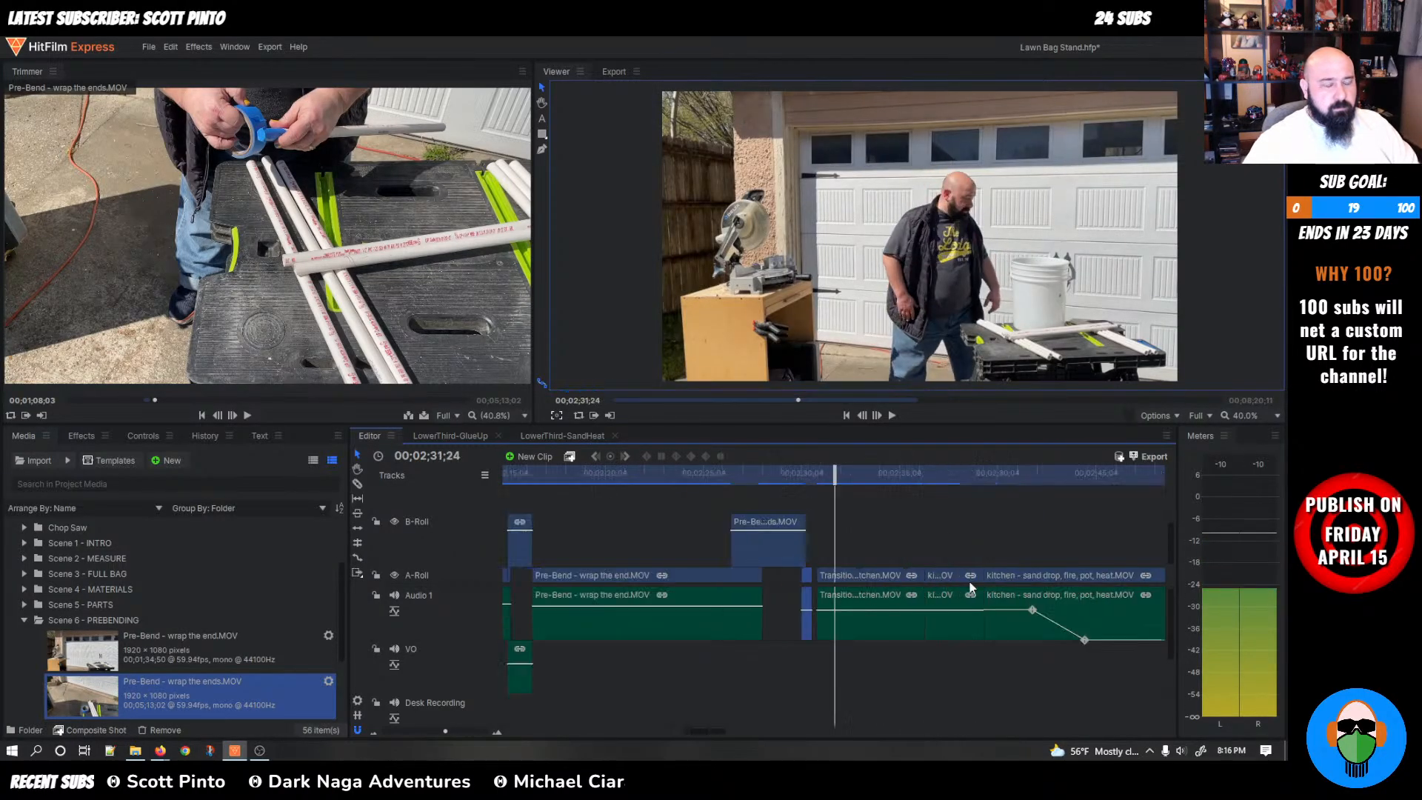
pyautogui.scroll(5, 970, 580)
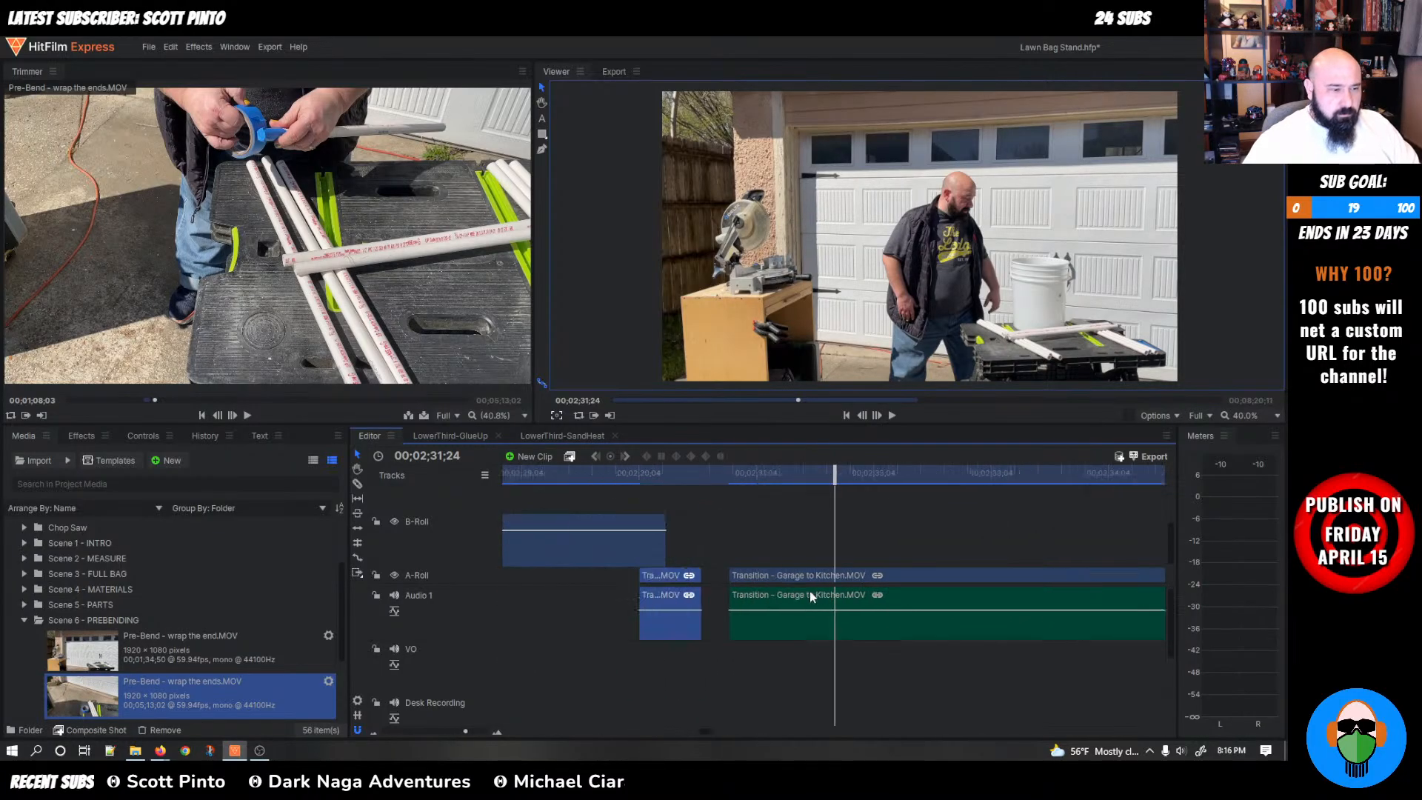
pyautogui.moveTo(683, 601); pyautogui.dragTo(647, 591)
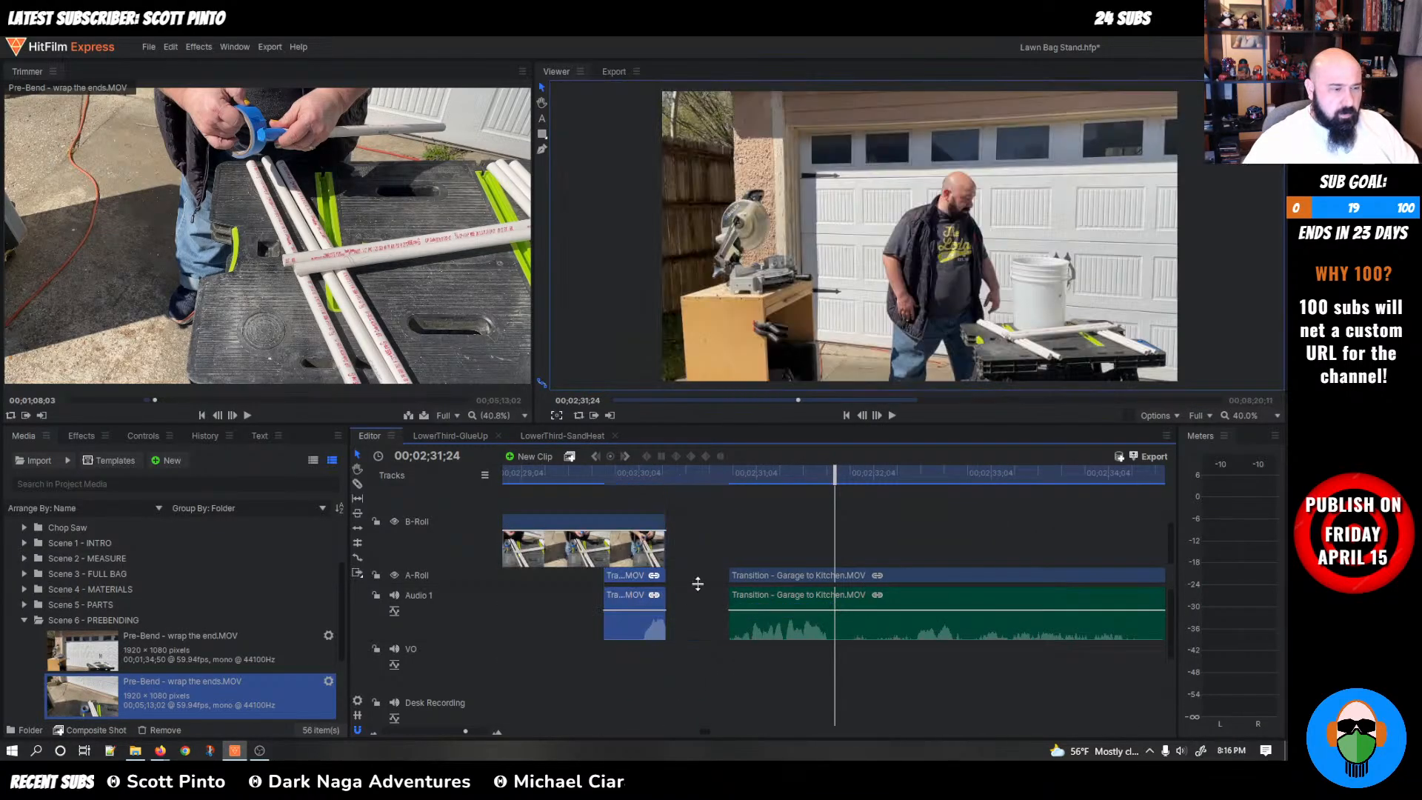
pyautogui.rightClick(687, 596)
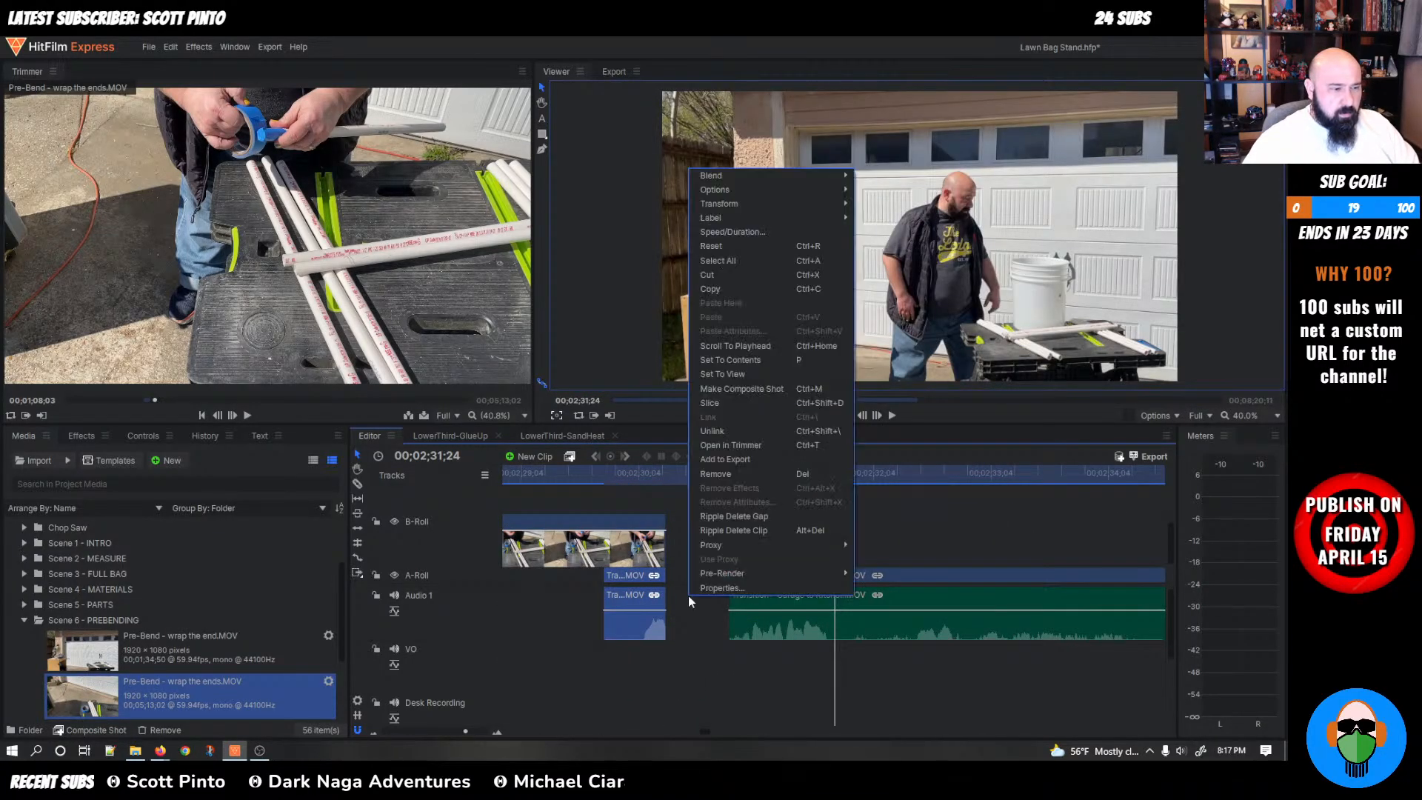
pyautogui.click(731, 517)
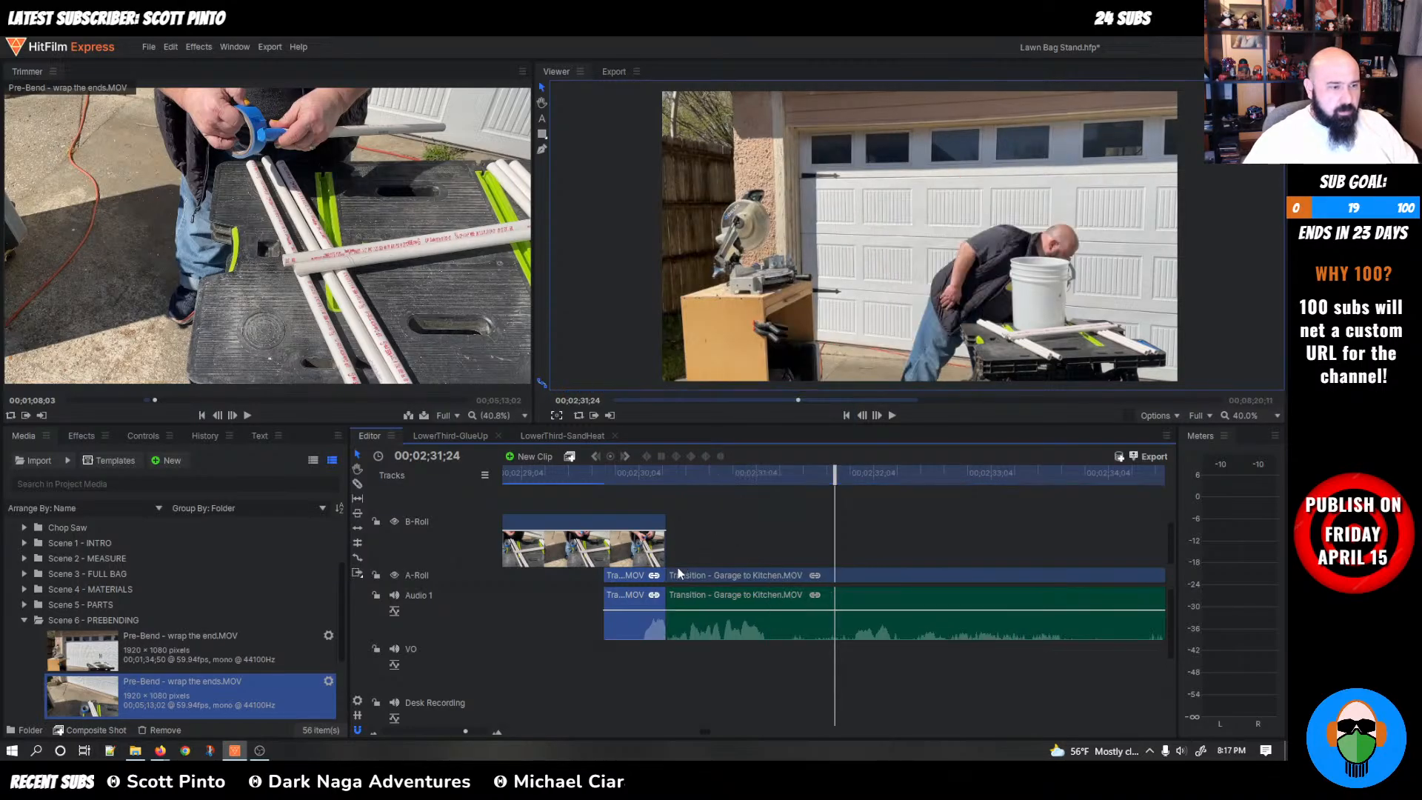
# Replay the edit from 00;02;20;10 through the taping close-up and the tightened garage-to-kitchen transition
pyautogui.scroll(-5, 678, 568)
pyautogui.moveTo(839, 471); pyautogui.dragTo(761, 474)
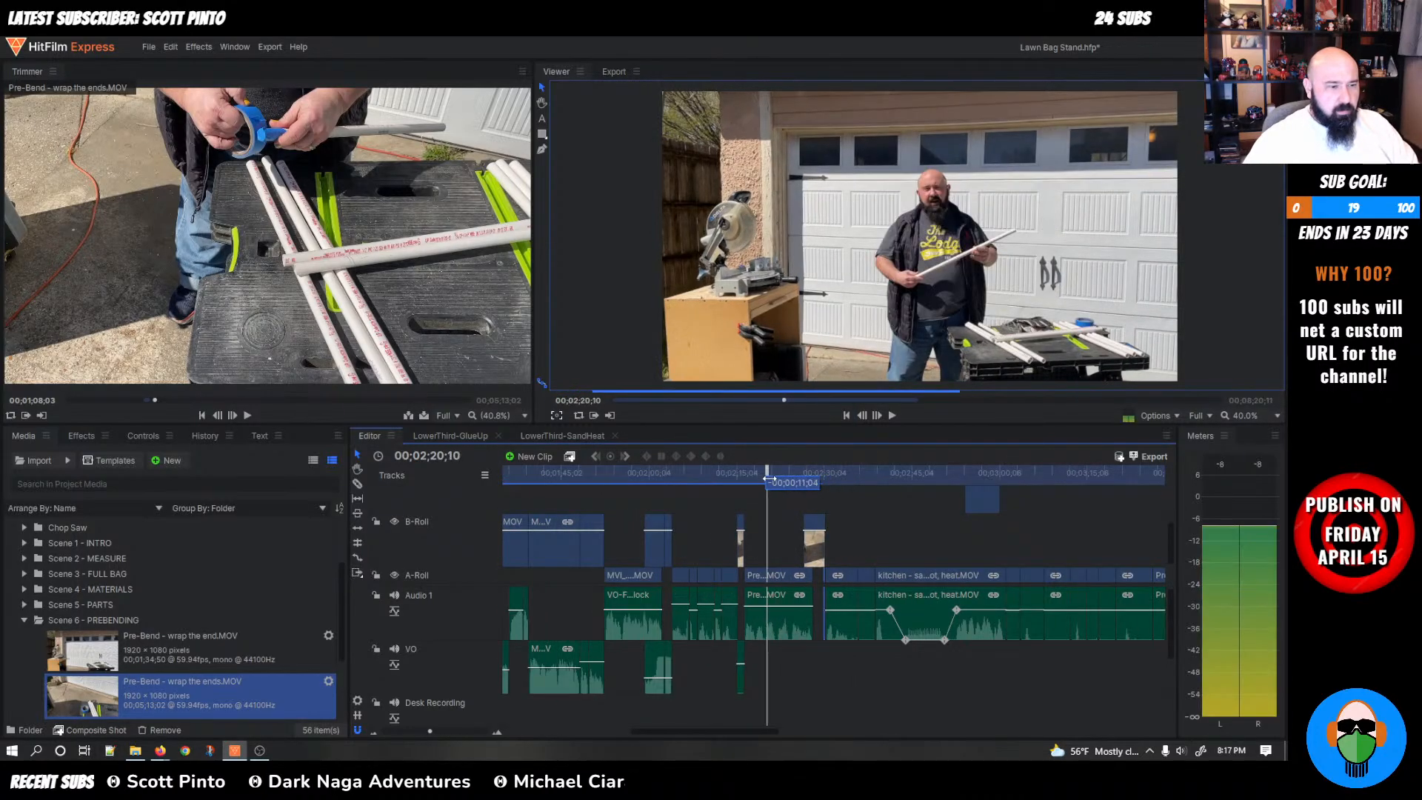
pyautogui.press('space')
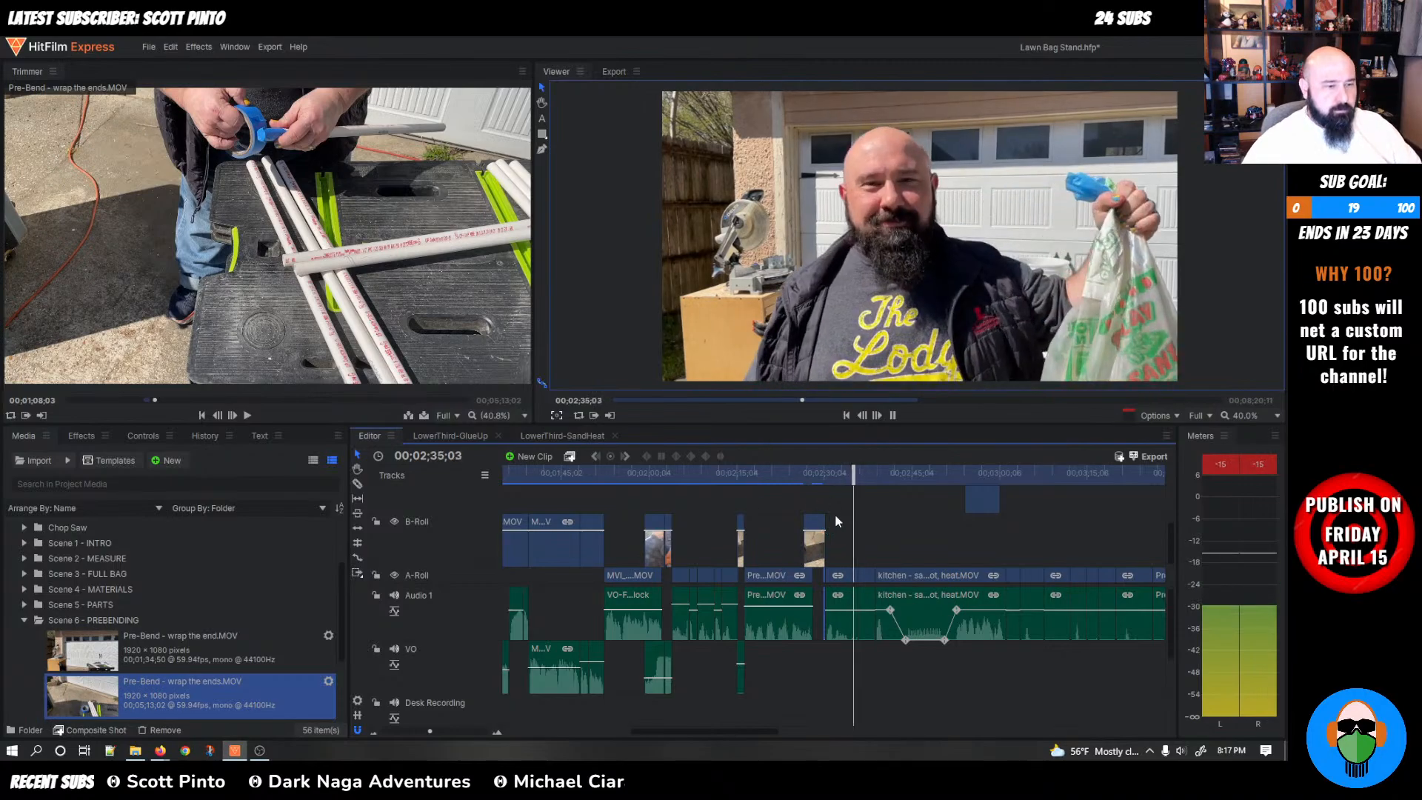
pyautogui.press('space')
# Shift the transition's short opening piece slightly earlier under the B-Roll close-up, and replay from 00;02;26;10 to the kitchen entrance
pyautogui.scroll(5, 843, 548)
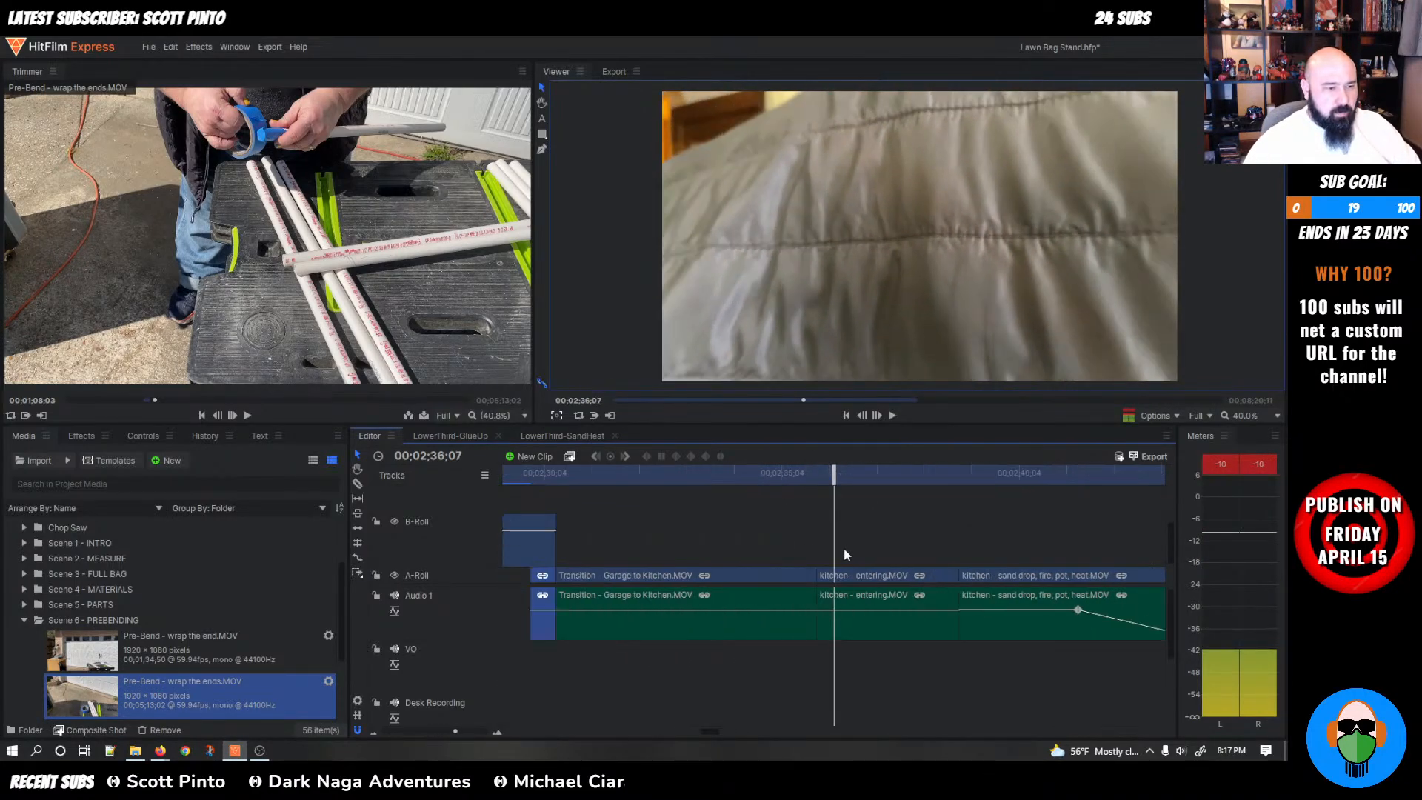
pyautogui.click(530, 602)
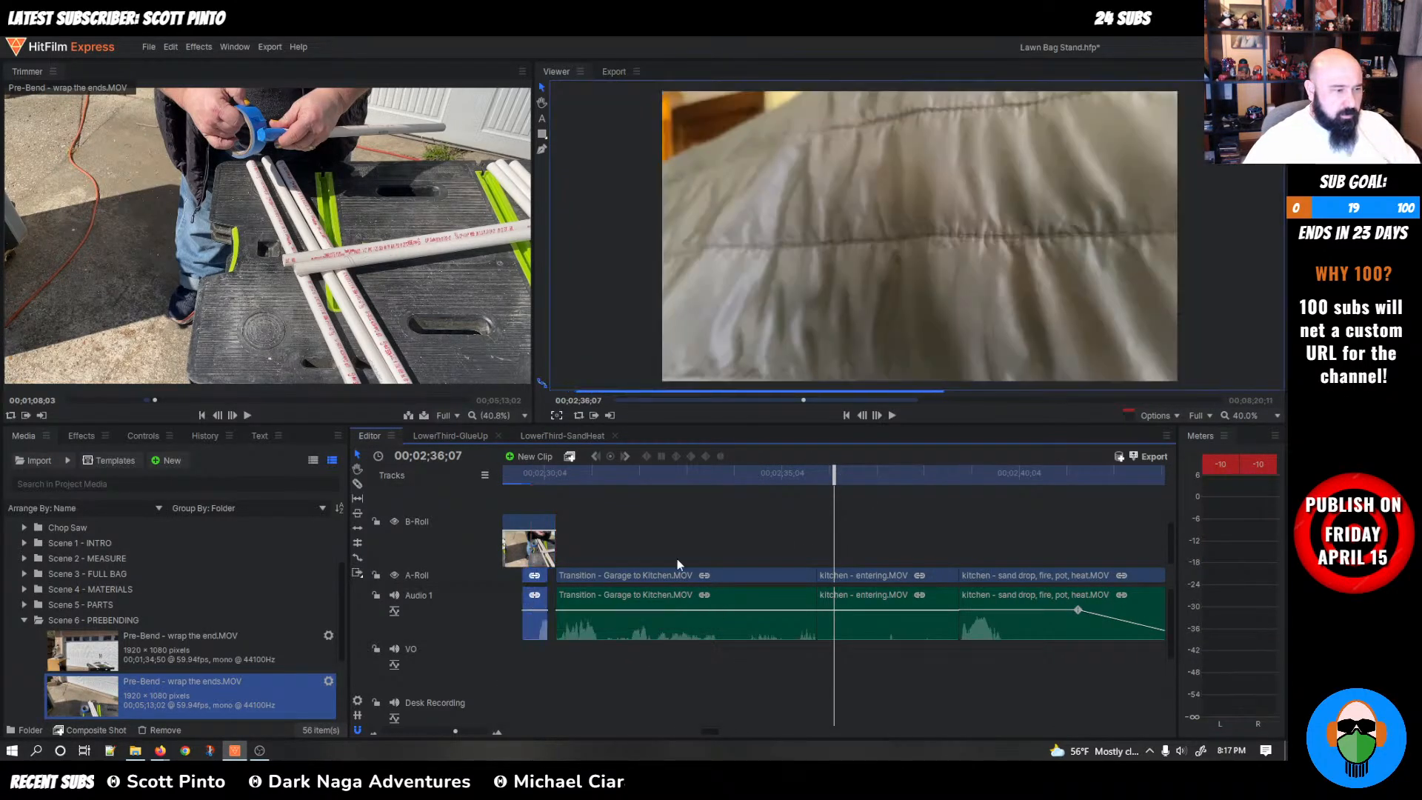
pyautogui.scroll(-5, 761, 505)
pyautogui.click(755, 483)
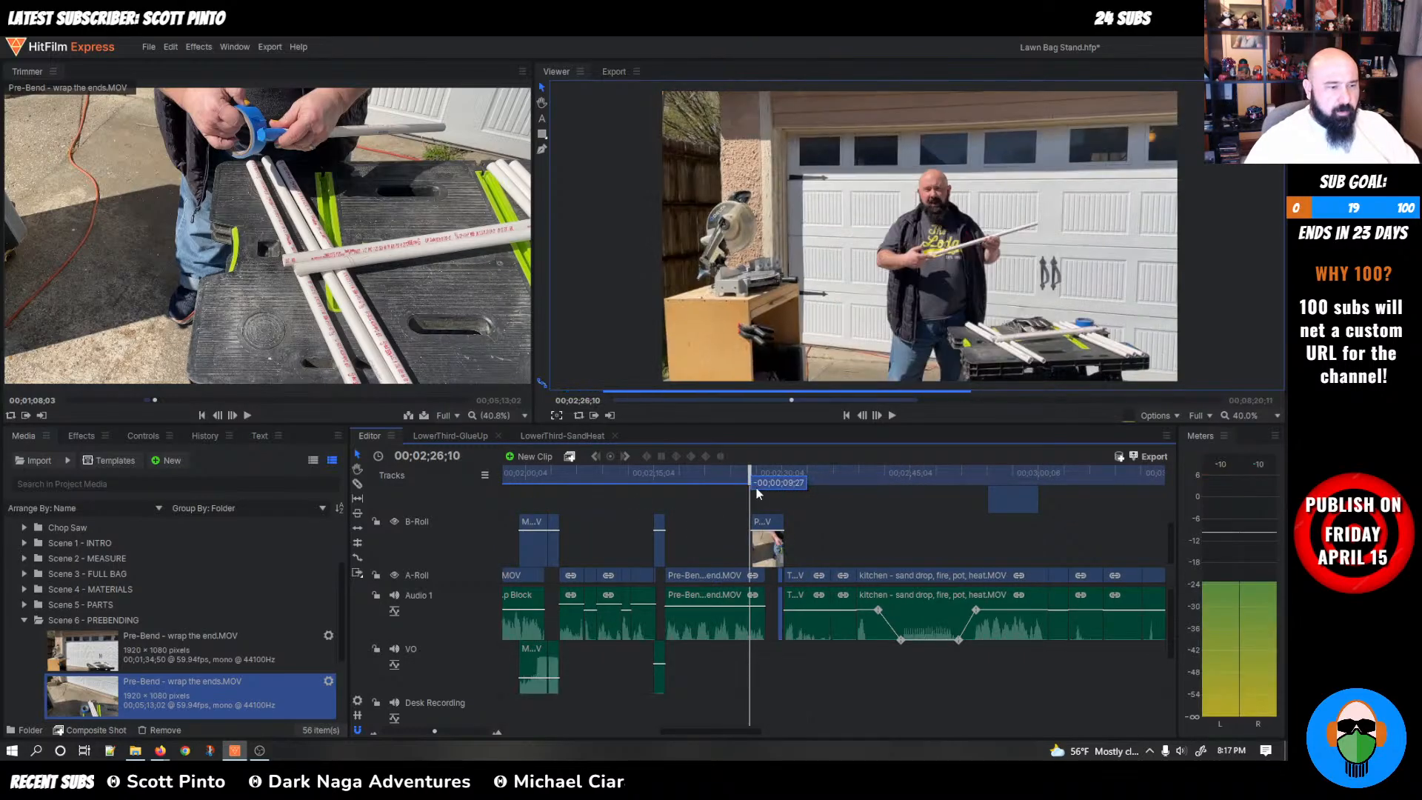
pyautogui.press('space')
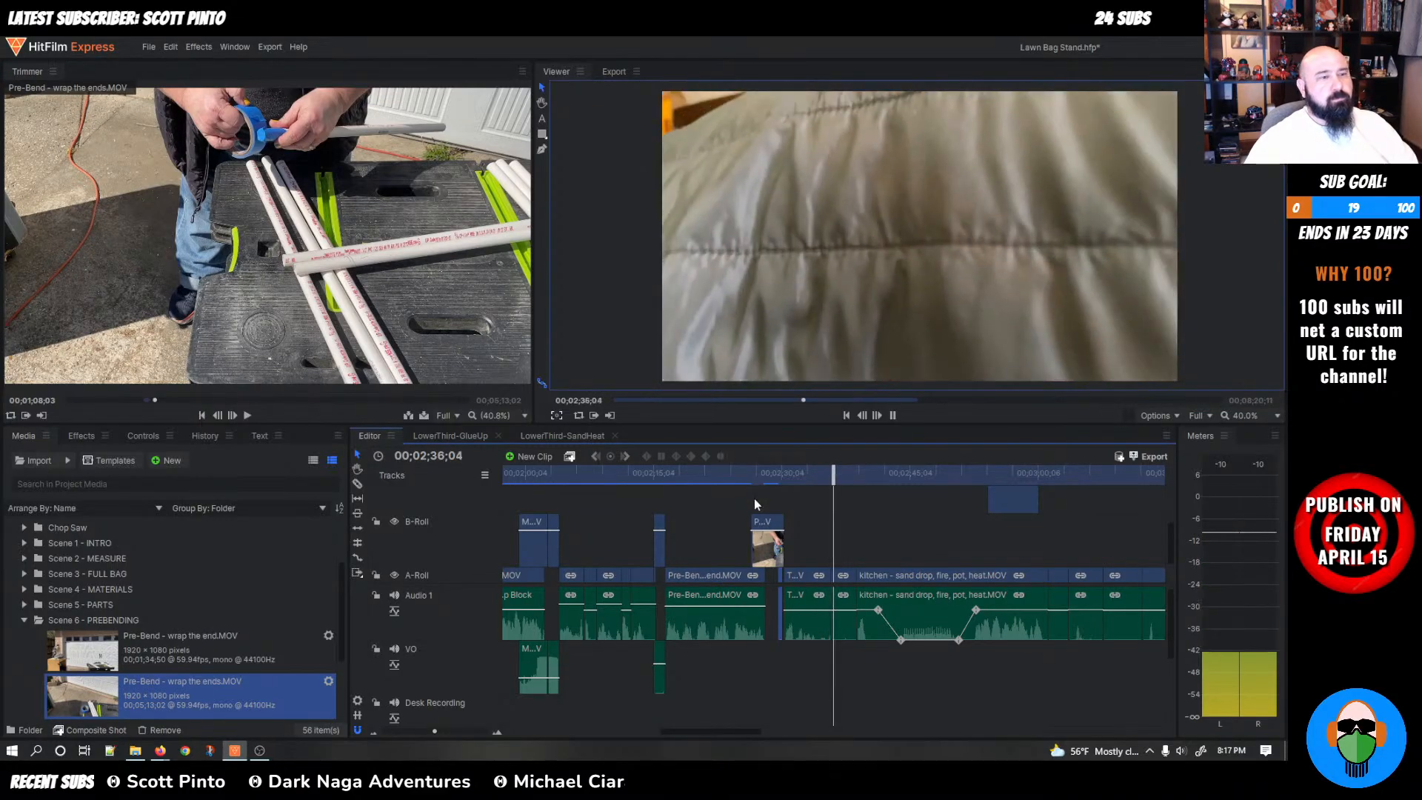
pyautogui.press('space')
# Review the kitchen sequence from the entrance through the sand-heating shots up to about 00;03;16, rechecking the lead-in from 00;02;14
pyautogui.scroll(-5, 766, 528)
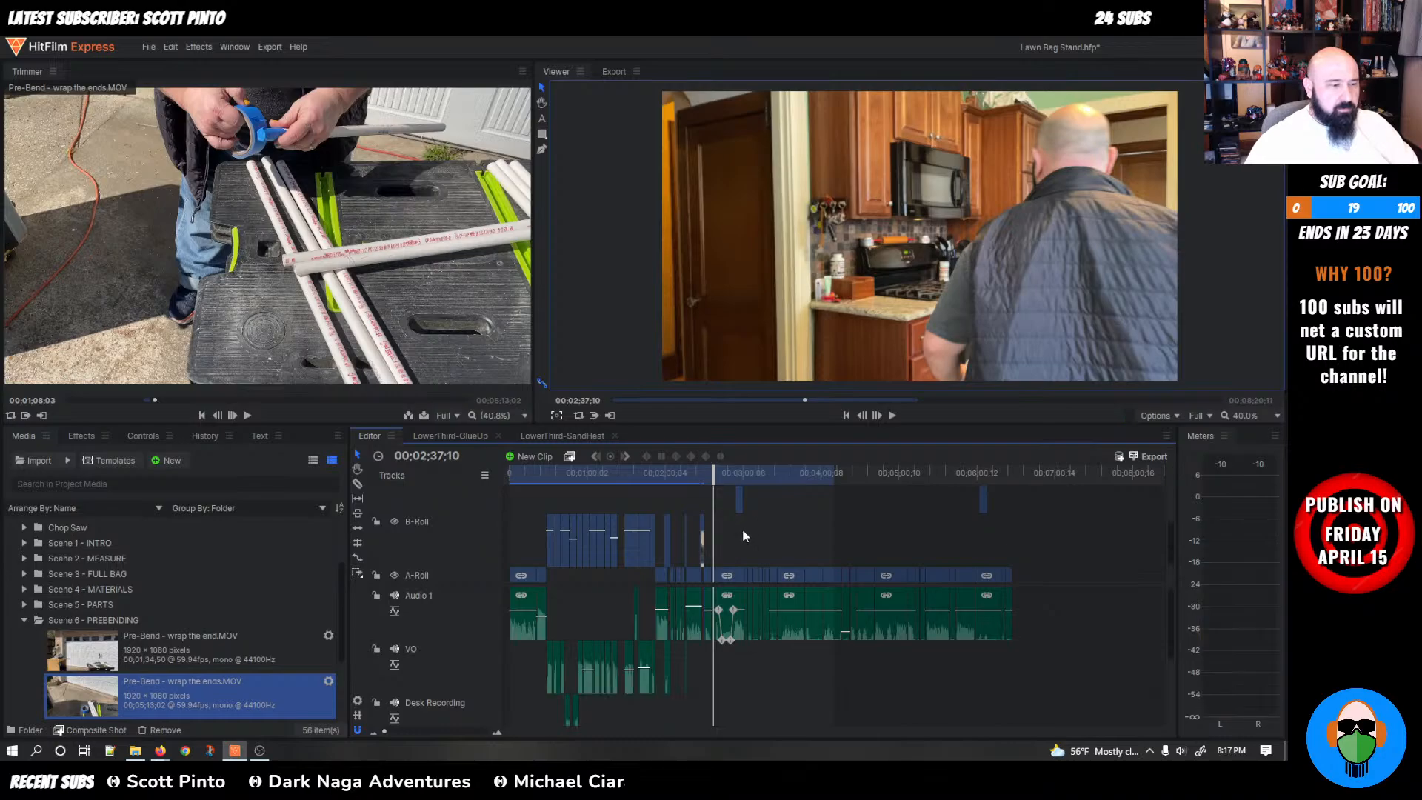
pyautogui.scroll(1, 742, 528)
pyautogui.press('space')
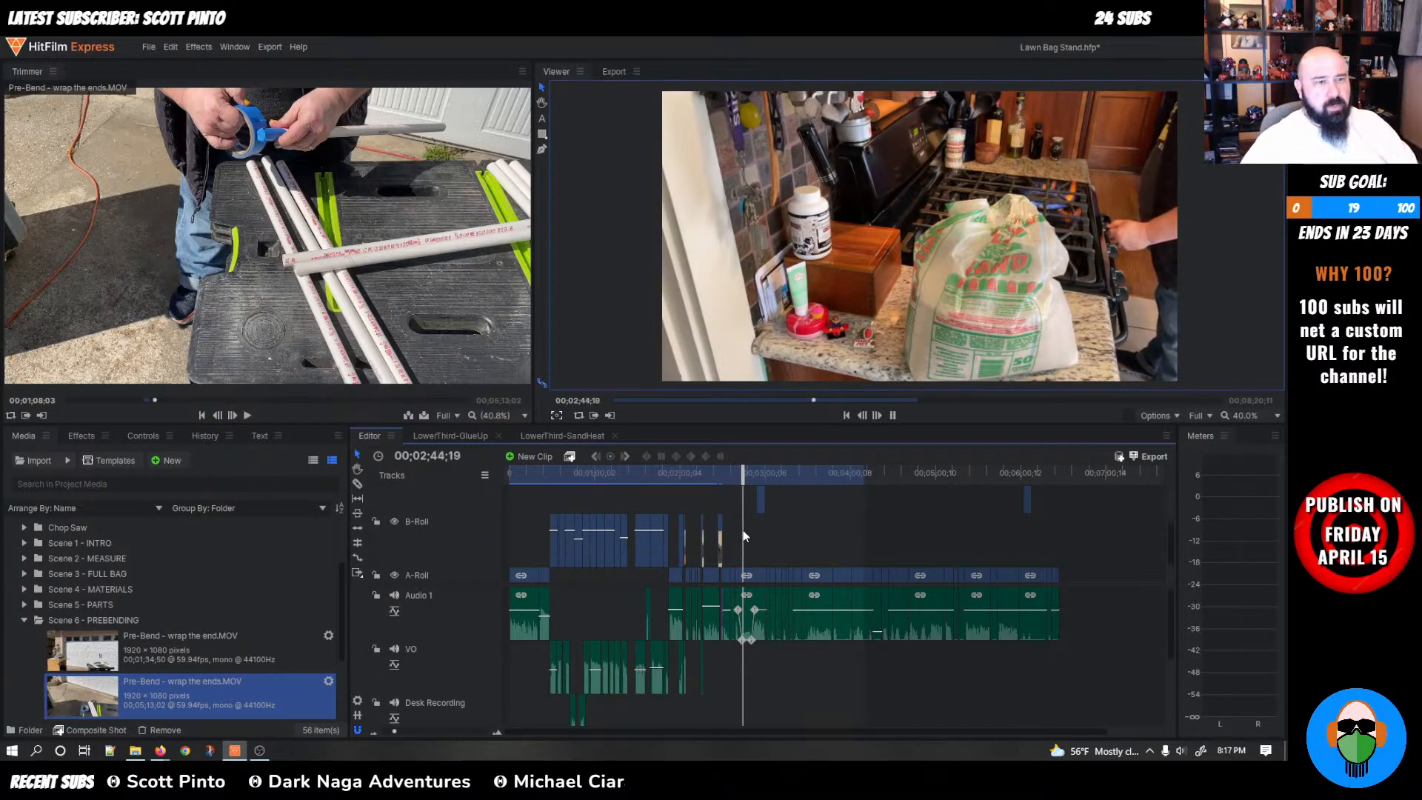
pyautogui.moveTo(749, 478); pyautogui.dragTo(702, 474)
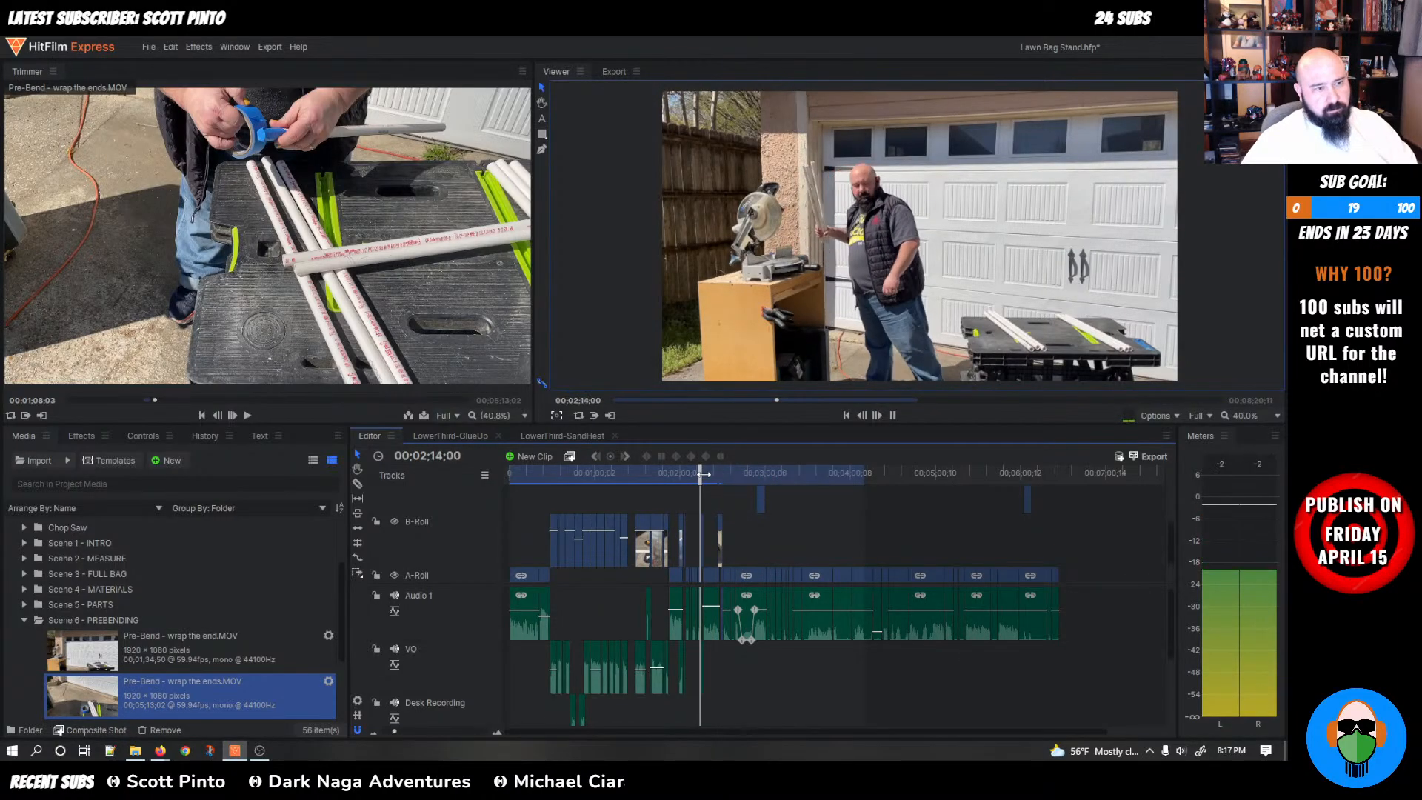
pyautogui.click(730, 475)
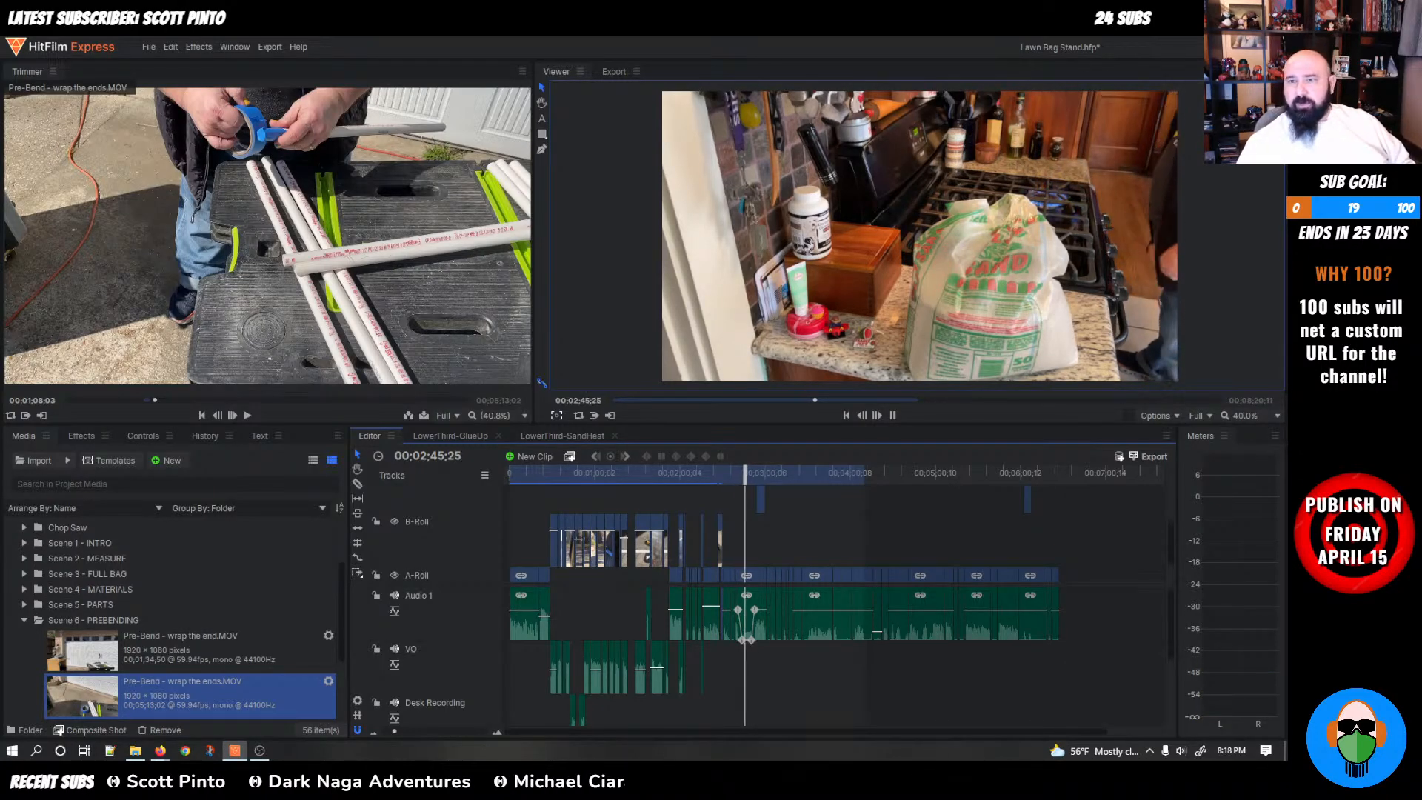
pyautogui.press('space')
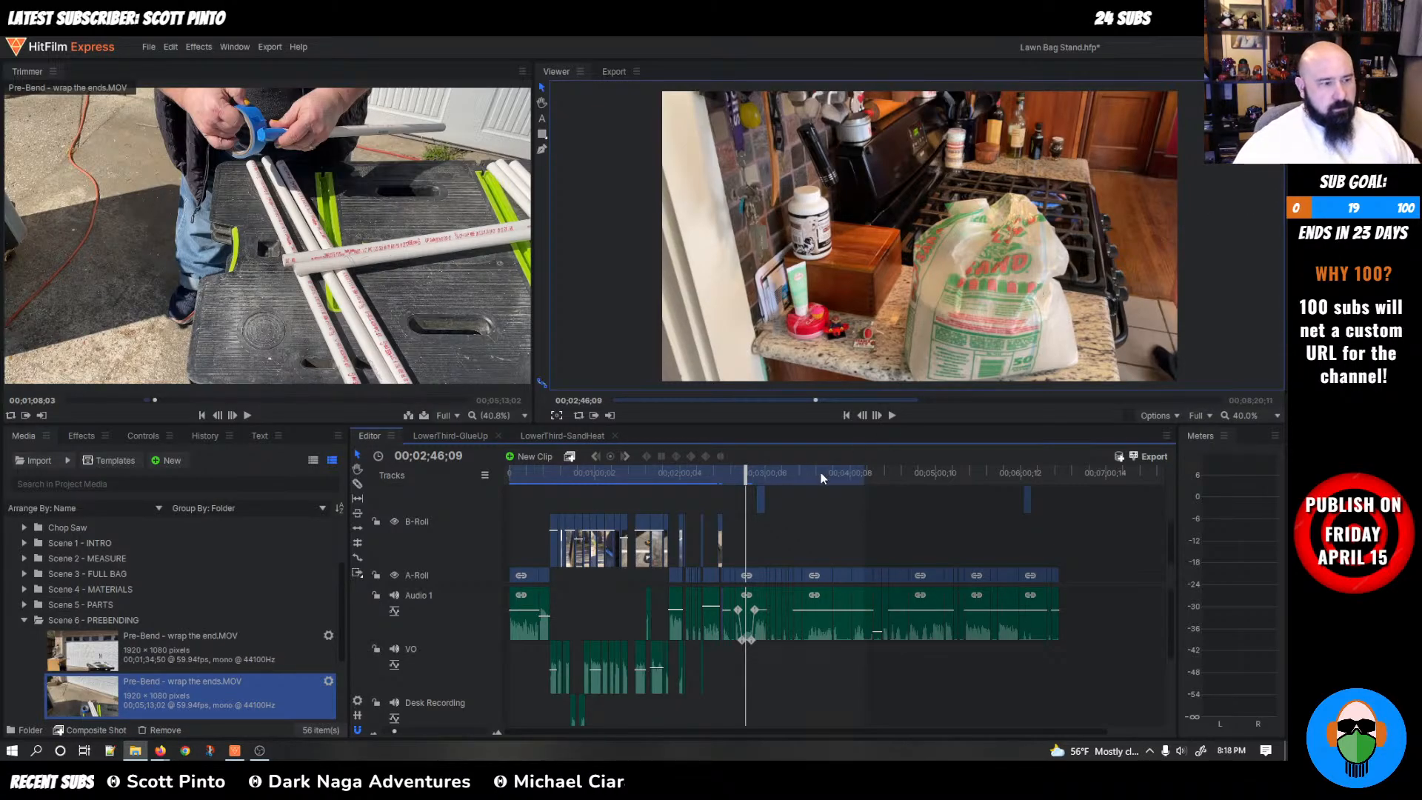
pyautogui.click(893, 417)
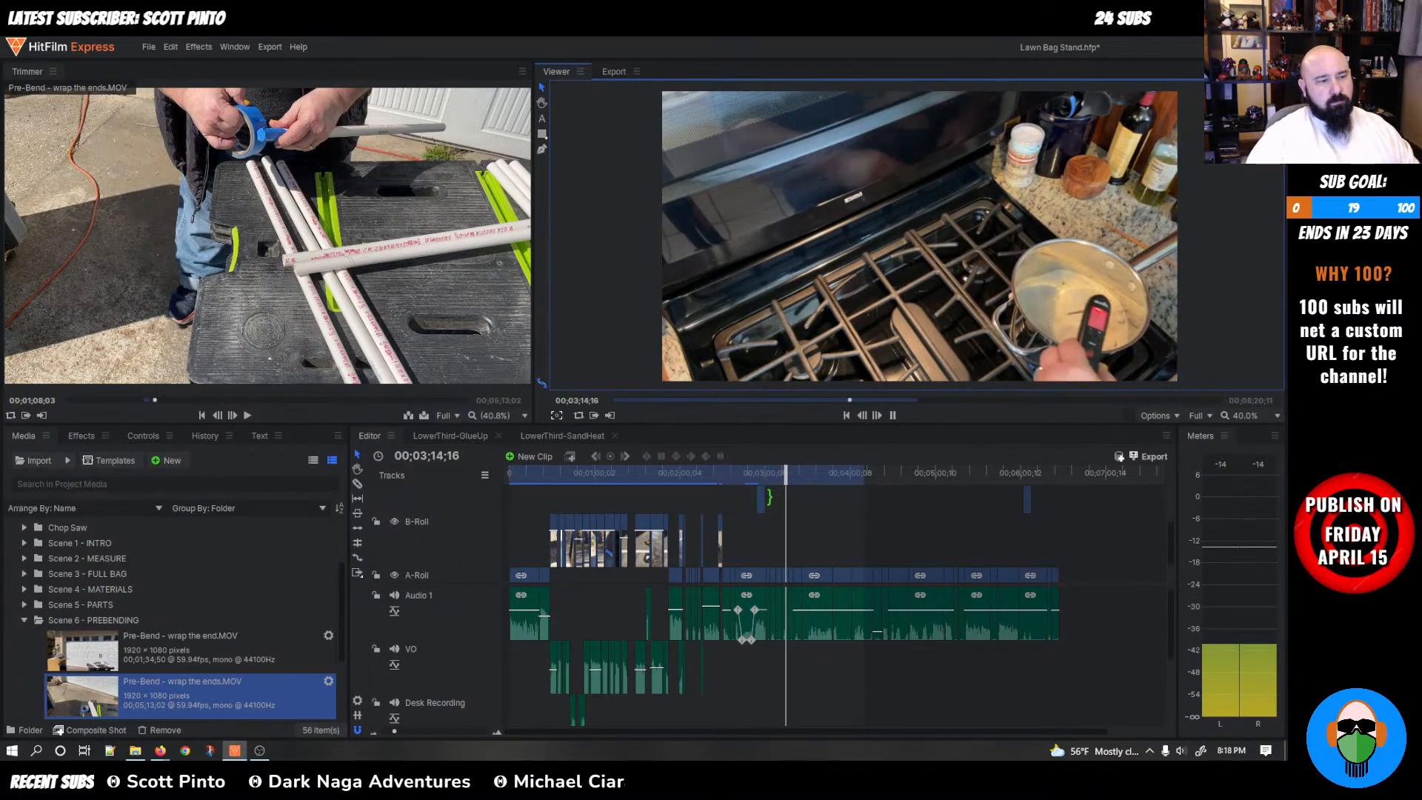
pyautogui.press('space')
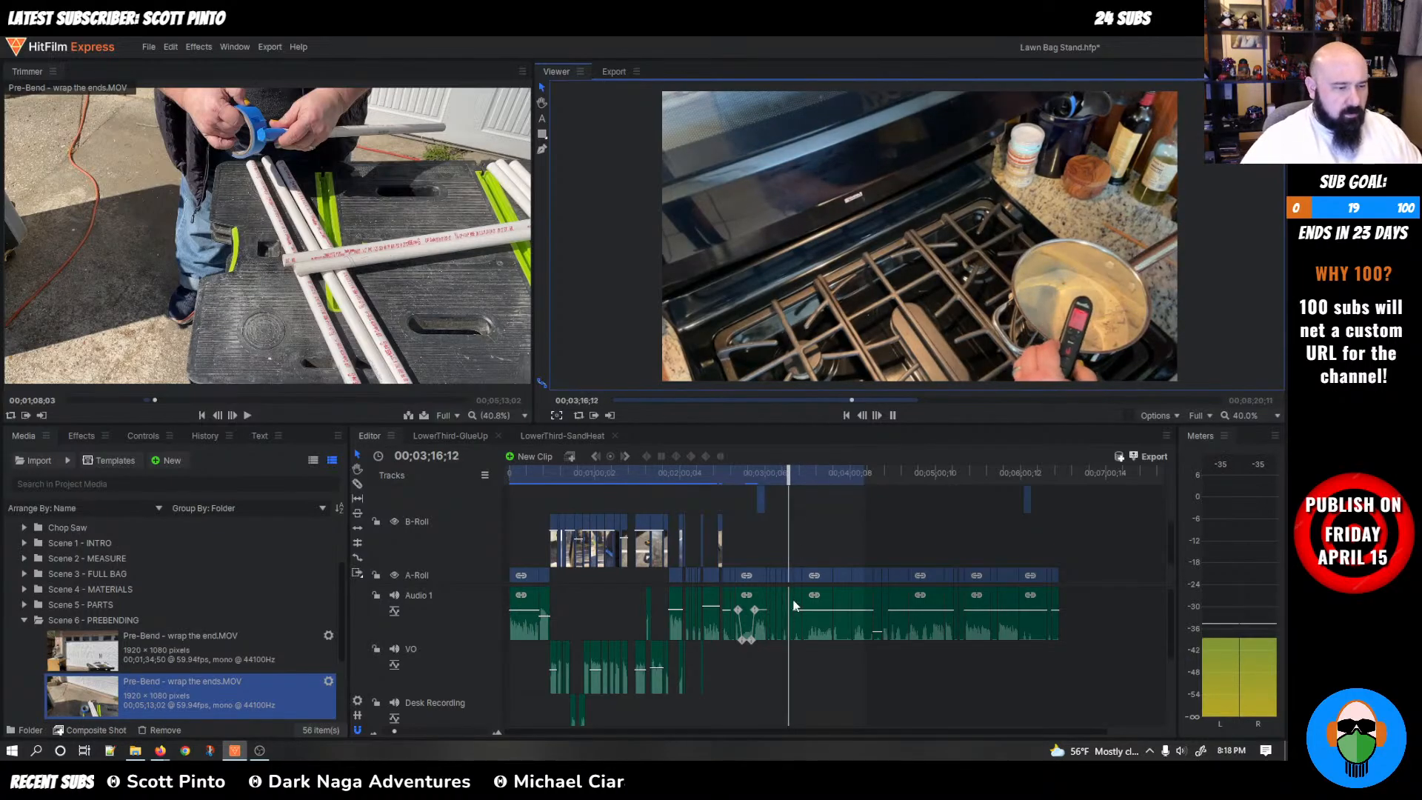
# Replay the sand-heating shots from 00;03;10;10 to examine the audio across the cuts between the kitchen clips
pyautogui.scroll(5, 834, 557)
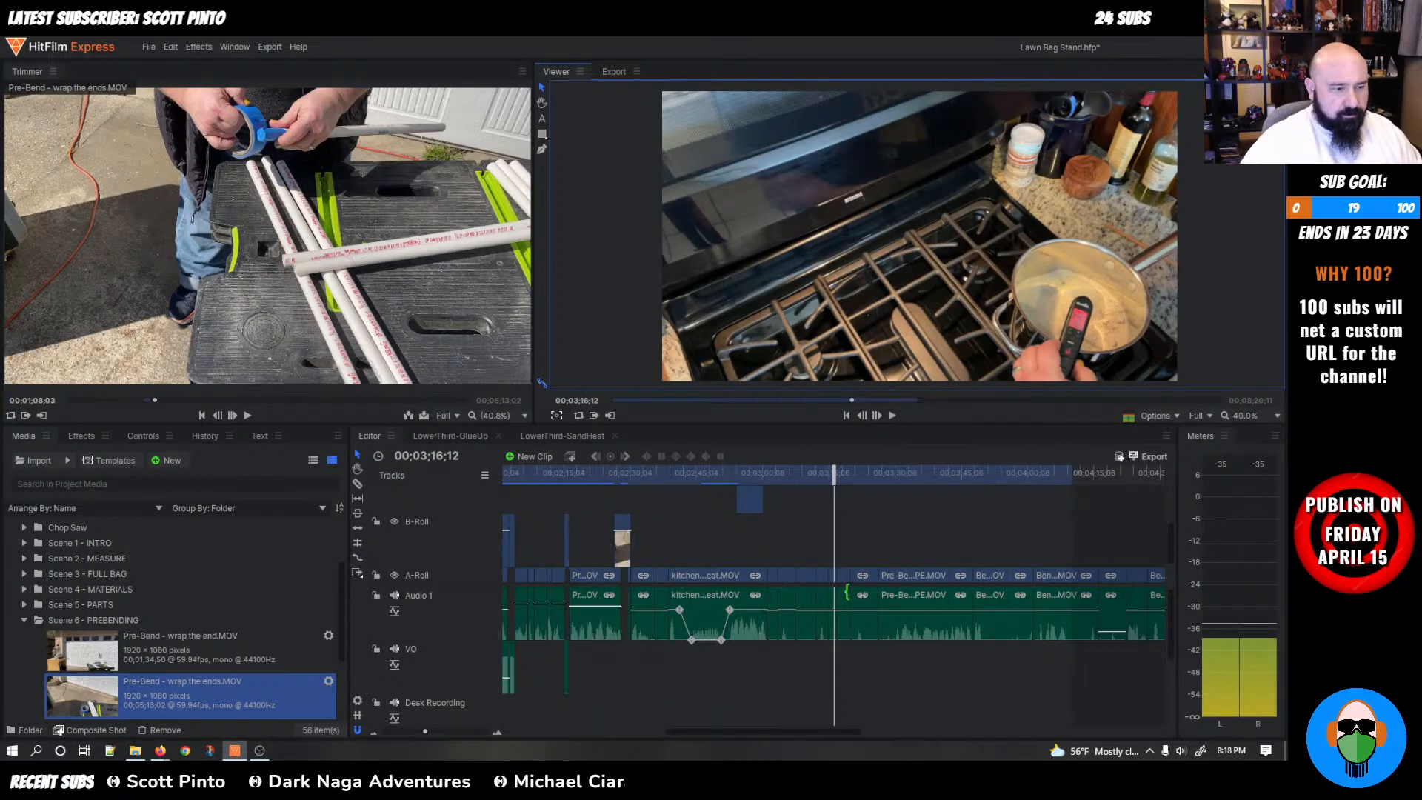
pyautogui.moveTo(835, 481); pyautogui.dragTo(807, 482)
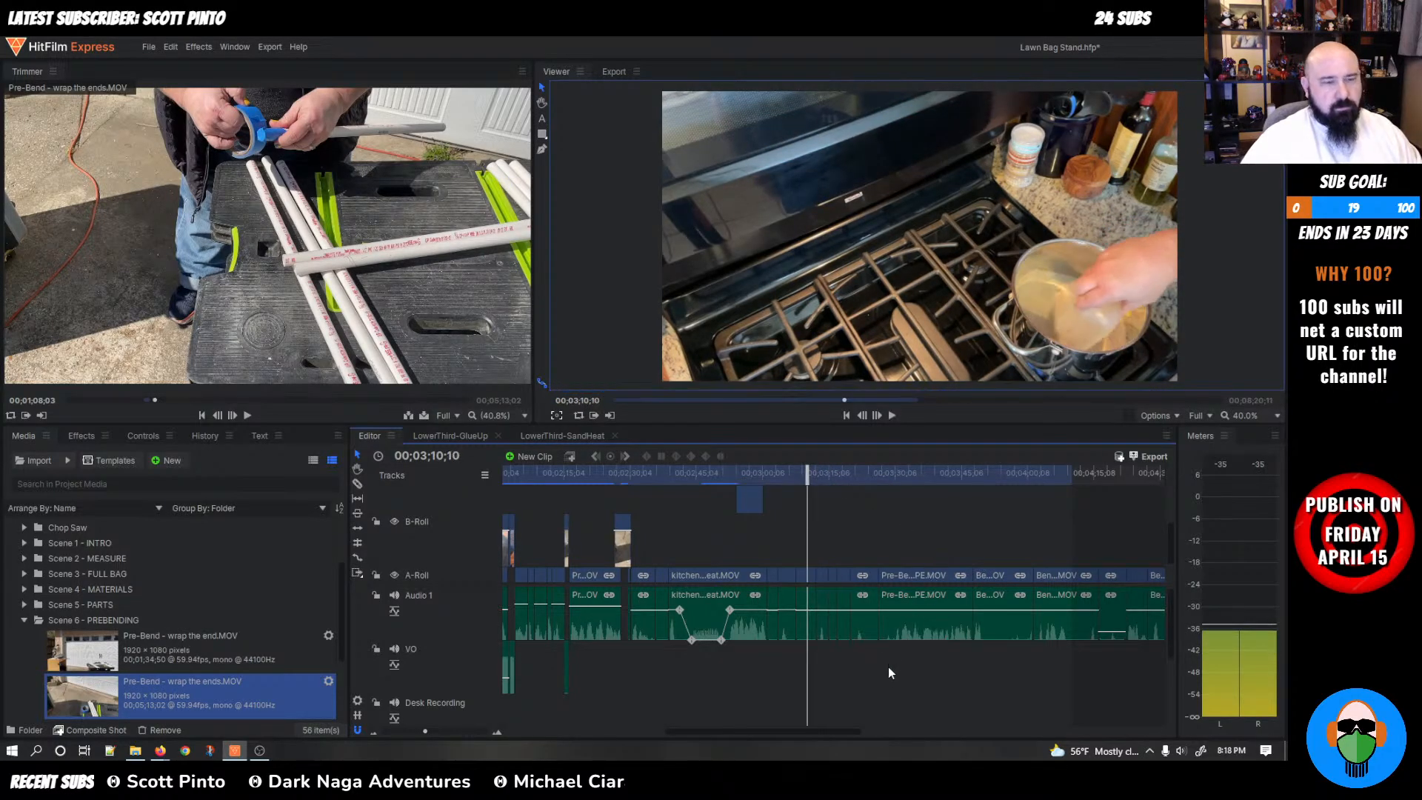
pyautogui.press('space')
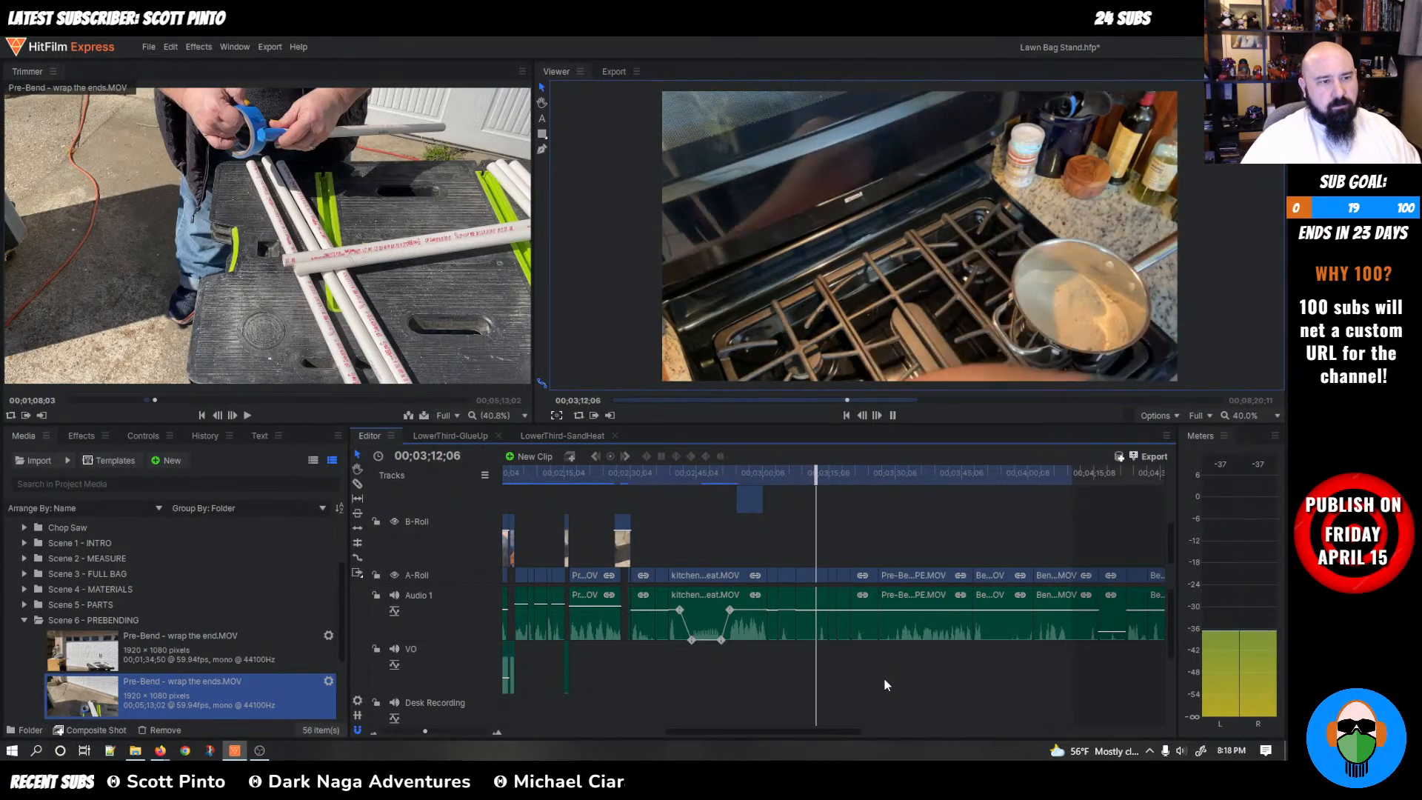
pyautogui.press('space')
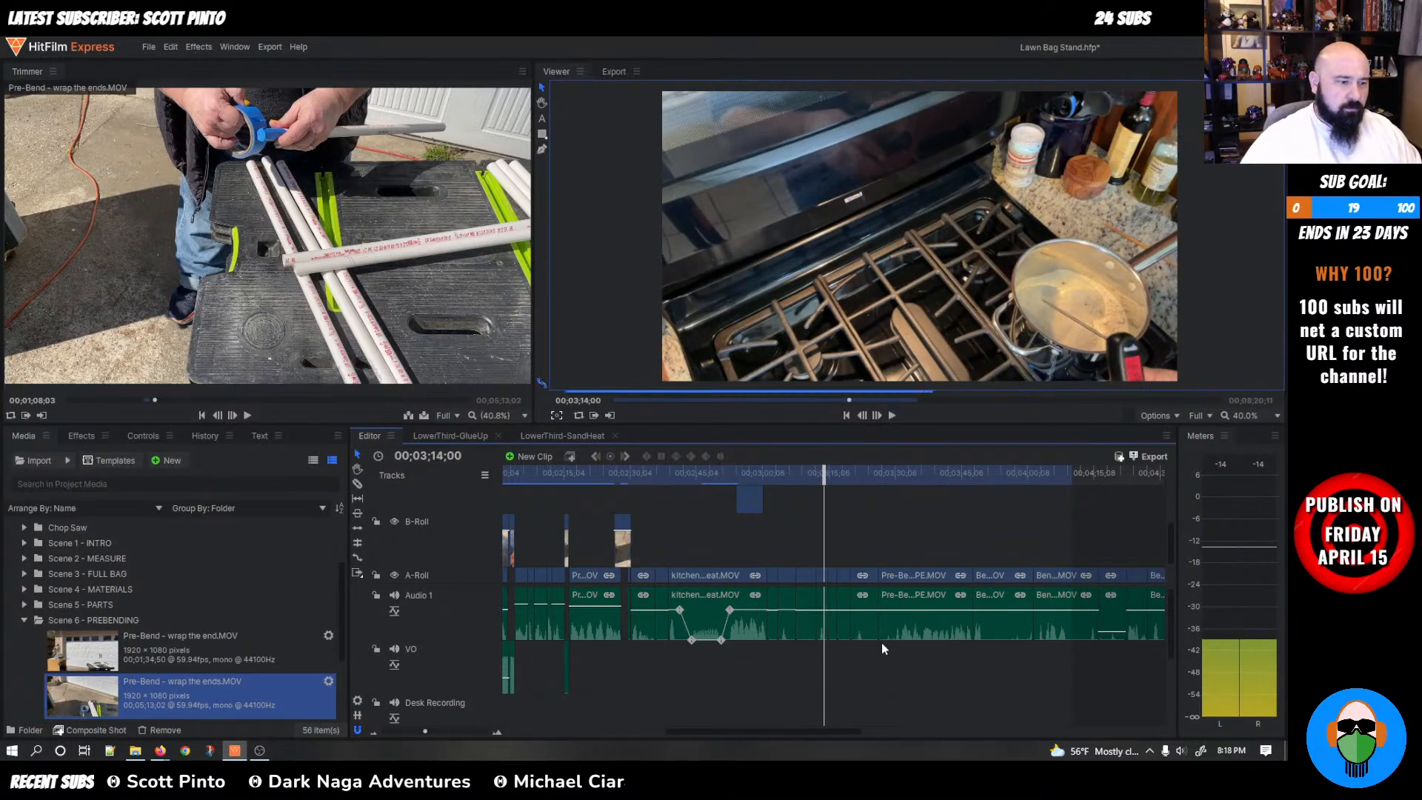
pyautogui.scroll(3, 882, 648)
pyautogui.moveTo(834, 481); pyautogui.dragTo(660, 484)
pyautogui.press('space')
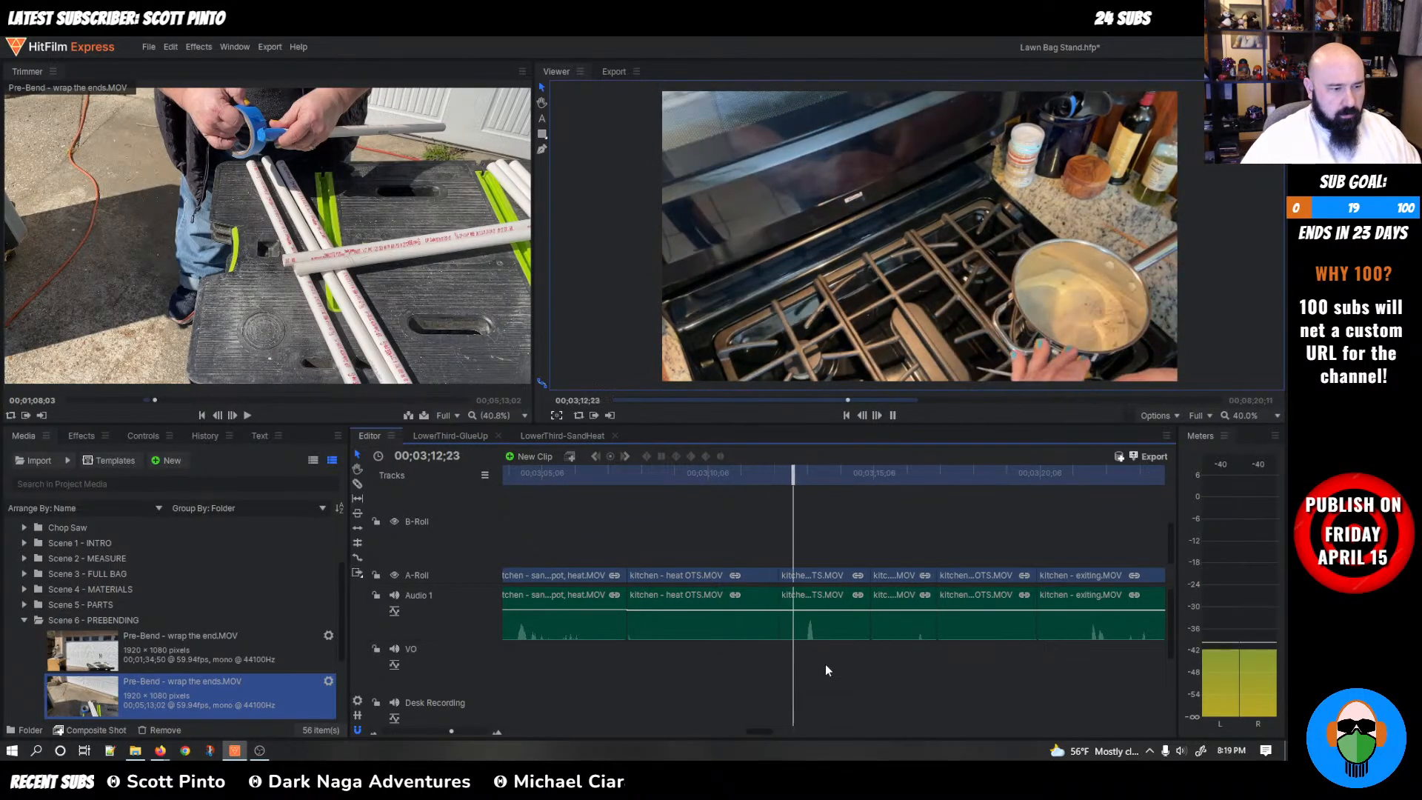
pyautogui.press('space')
# Fade out the end of the kitchen - heat OTS audio with level keyframes from 00;03;12;06 down to silence at the clip's end
pyautogui.scroll(5, 825, 664)
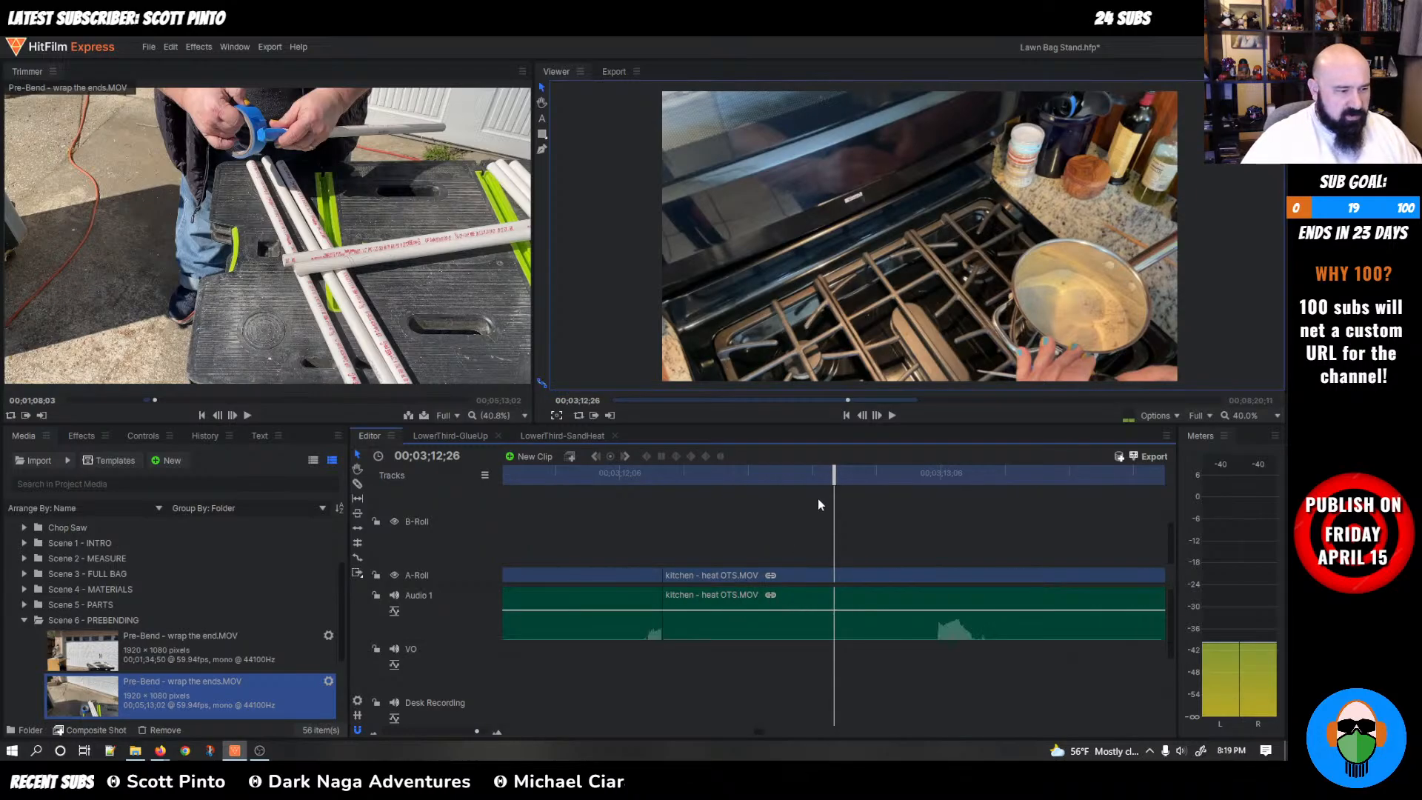
pyautogui.moveTo(820, 472); pyautogui.dragTo(622, 508)
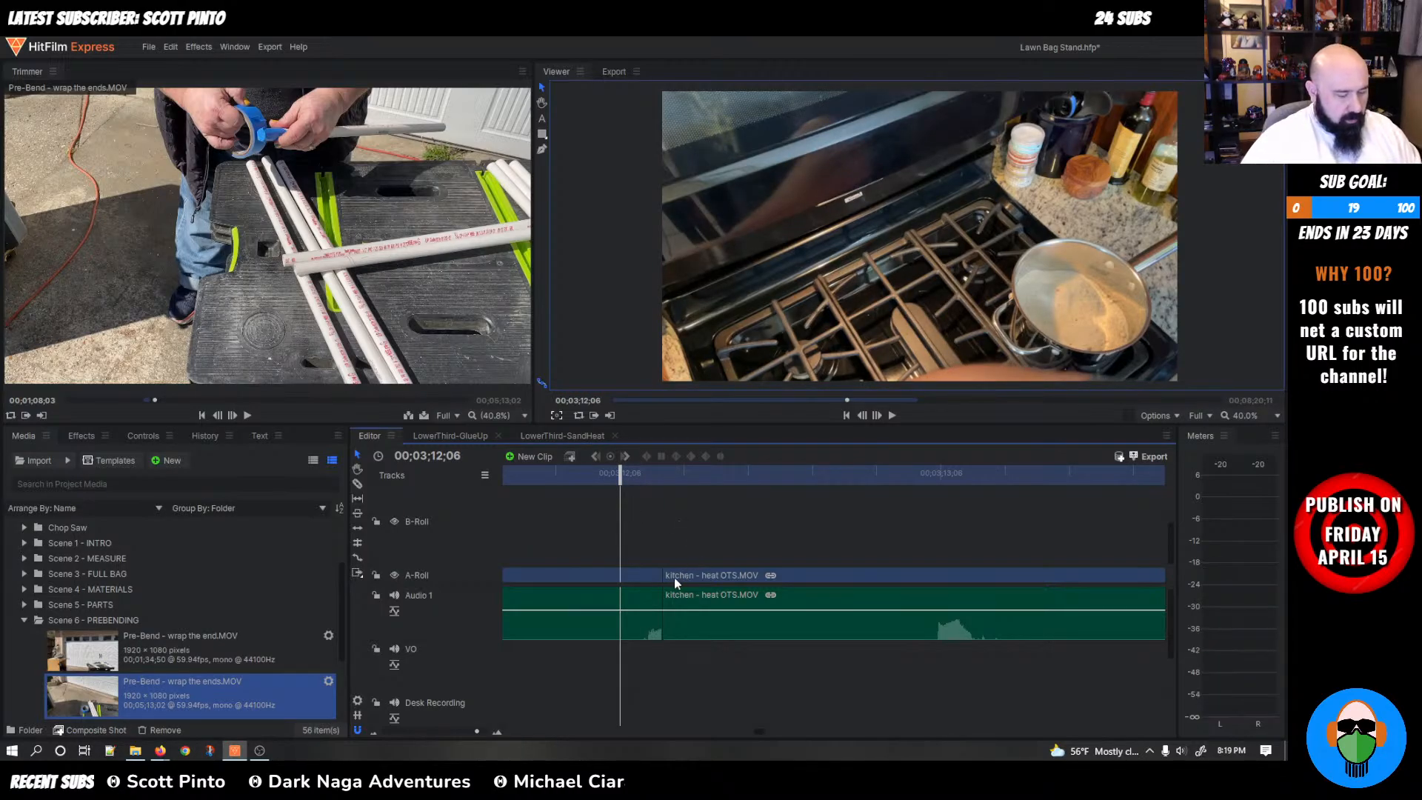
pyautogui.click(620, 610)
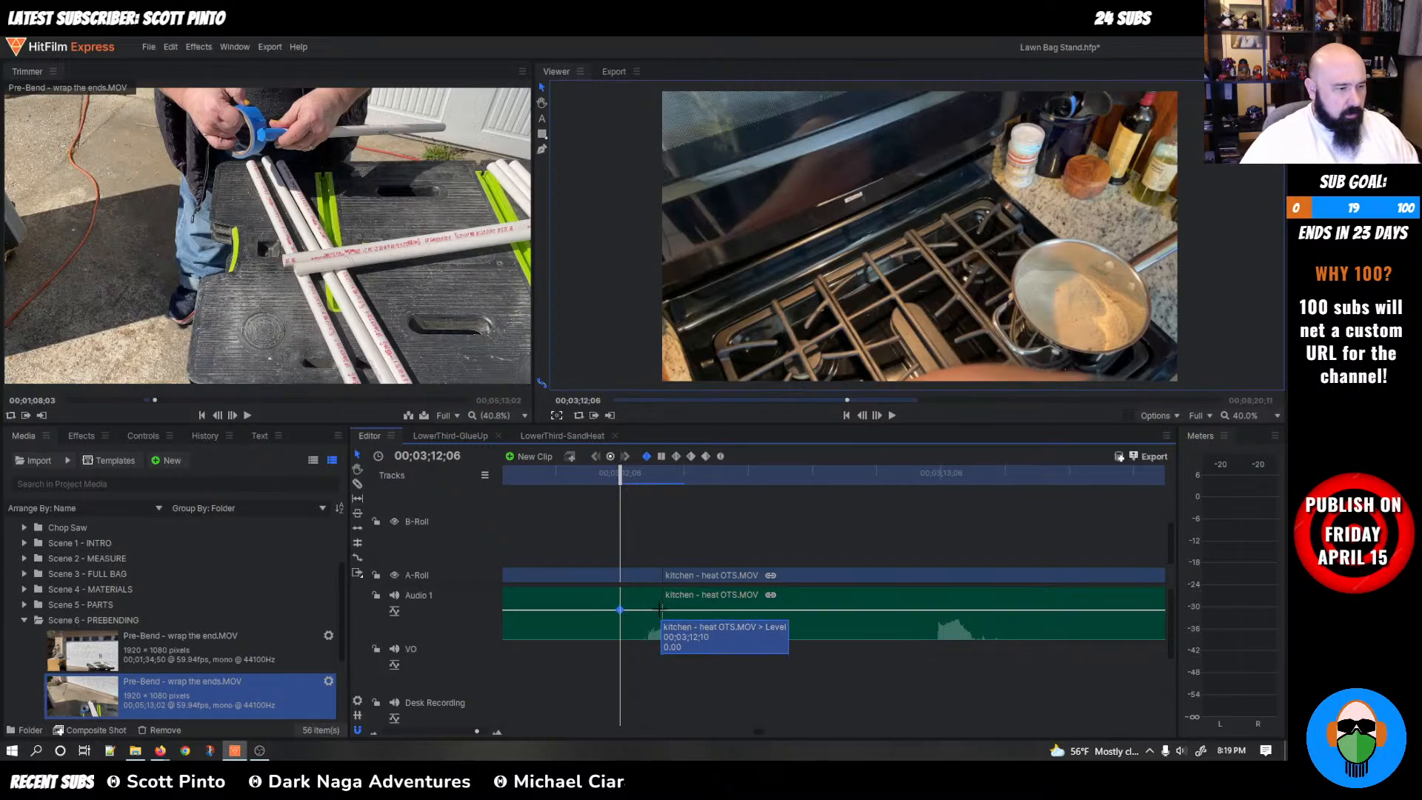
pyautogui.click(661, 610)
pyautogui.moveTo(662, 610)
pyautogui.mouseDown()
pyautogui.moveTo(656, 637)
pyautogui.moveTo(677, 607)
pyautogui.mouseUp()
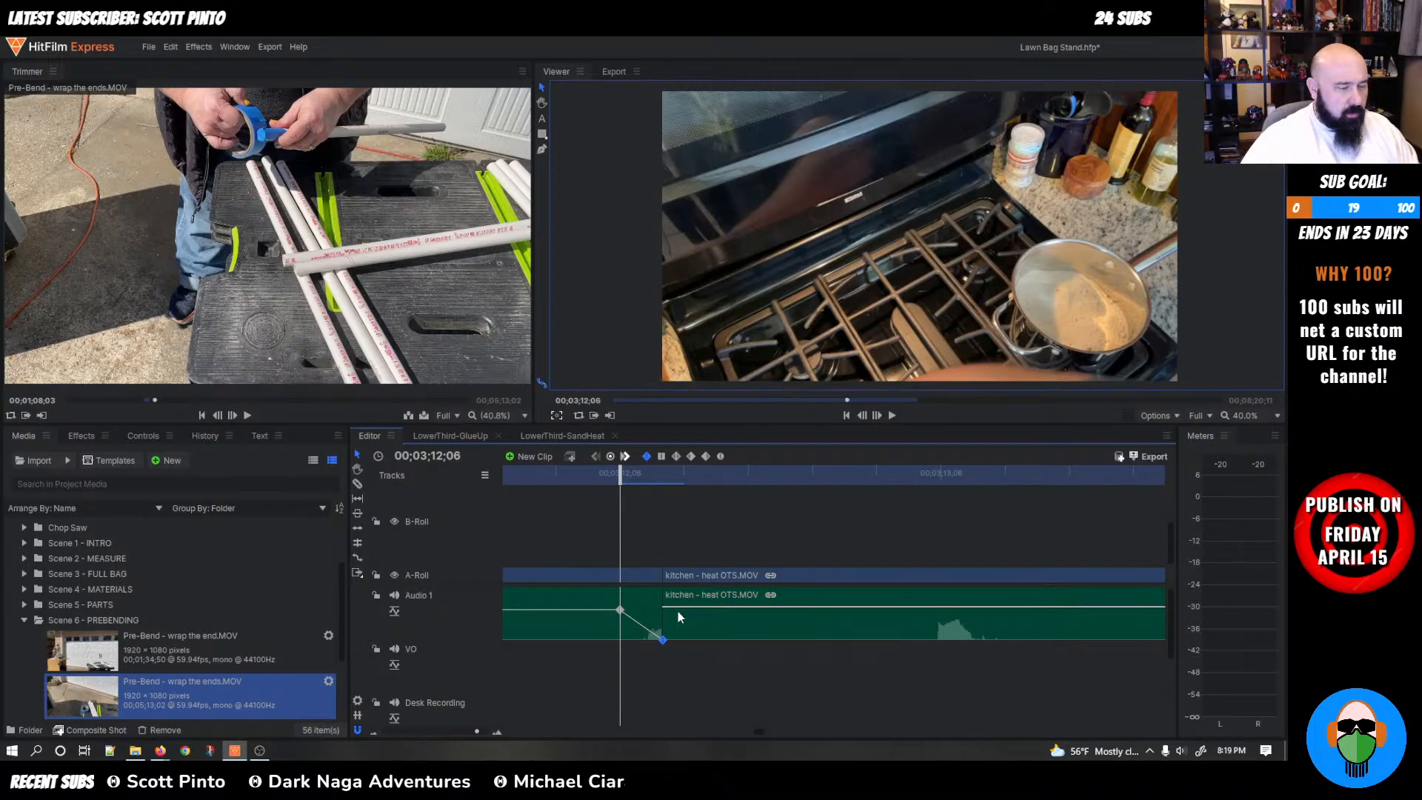
# Replay across the heat OTS fade-out, and move its starting keyframe slightly earlier to lengthen the fade
pyautogui.press('space')
pyautogui.scroll(-3, 705, 594)
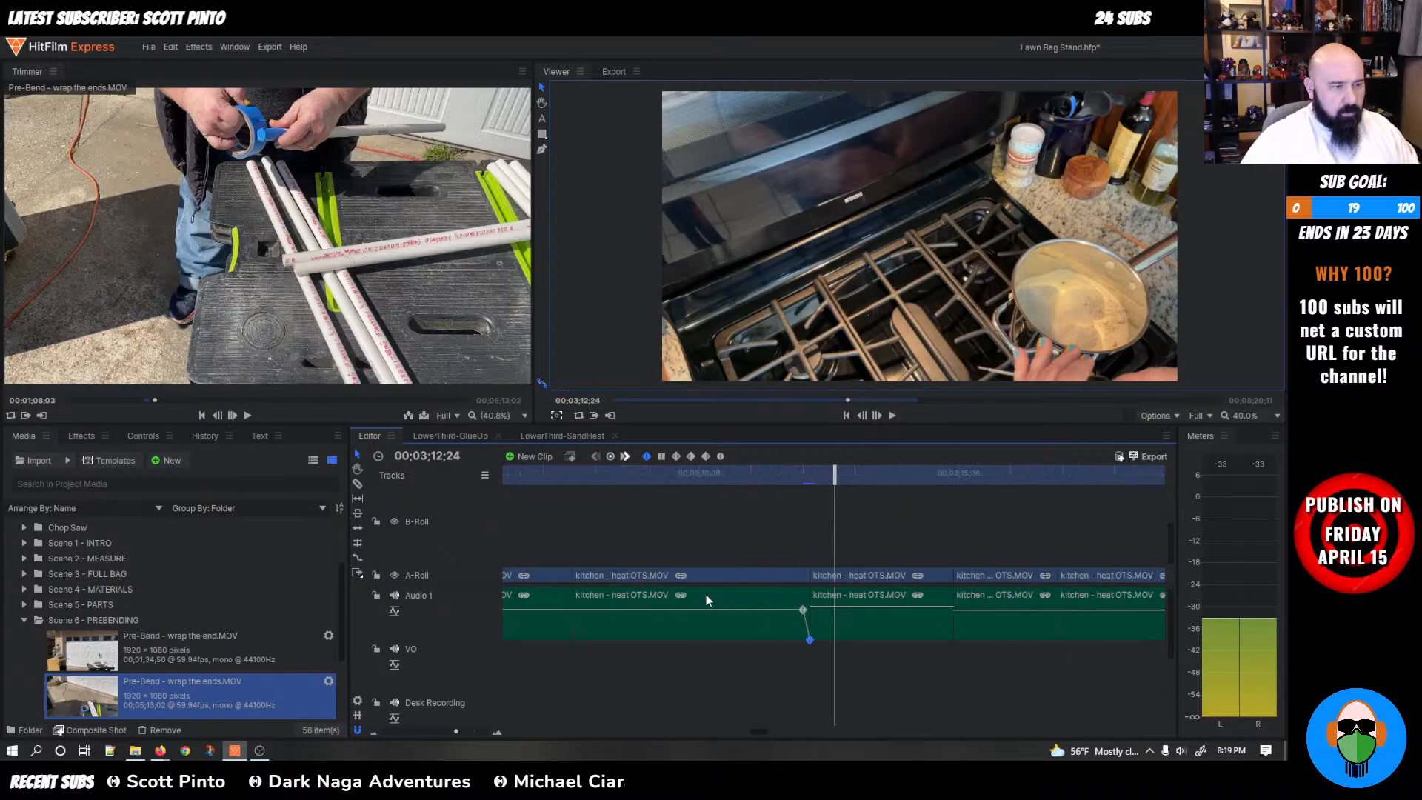
pyautogui.click(680, 475)
pyautogui.press('space')
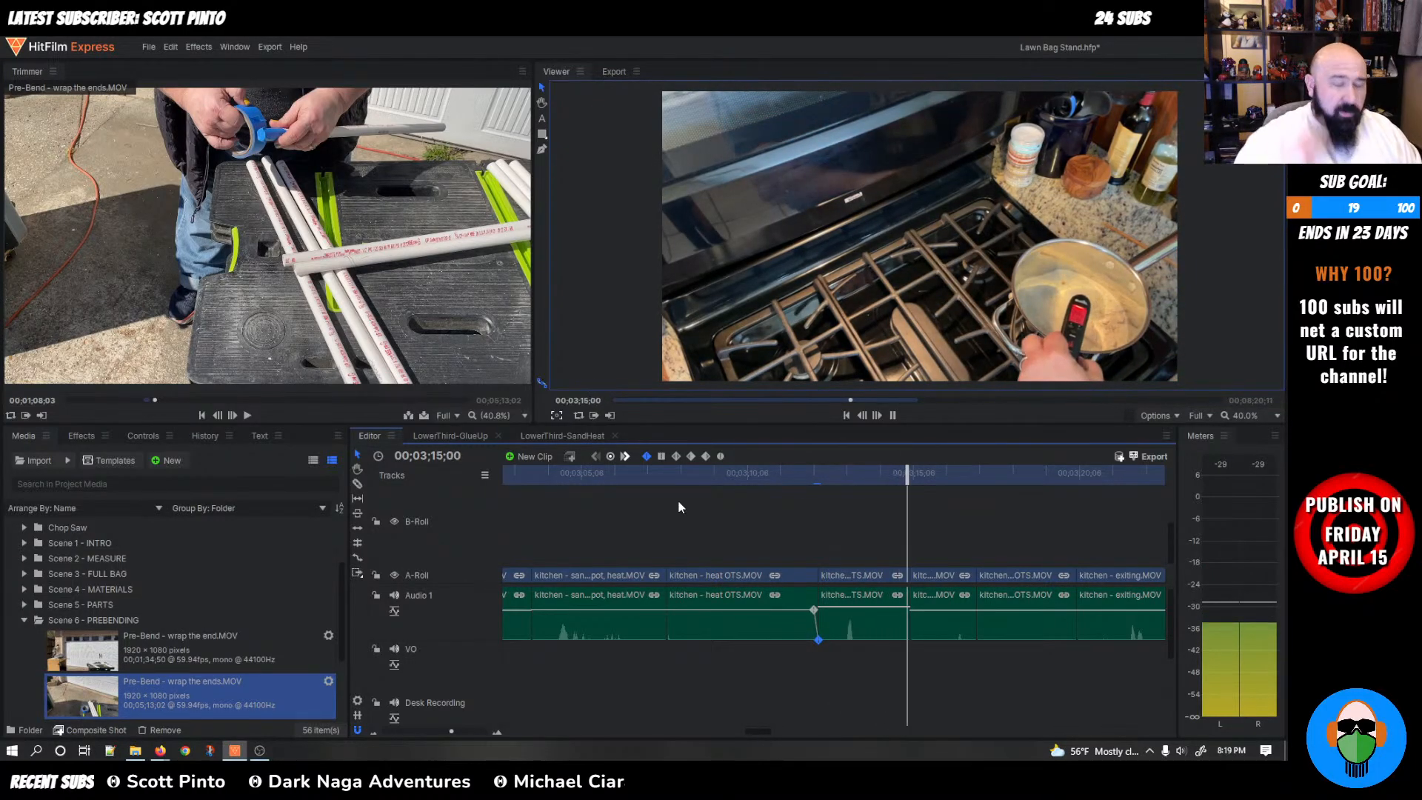
pyautogui.press('space')
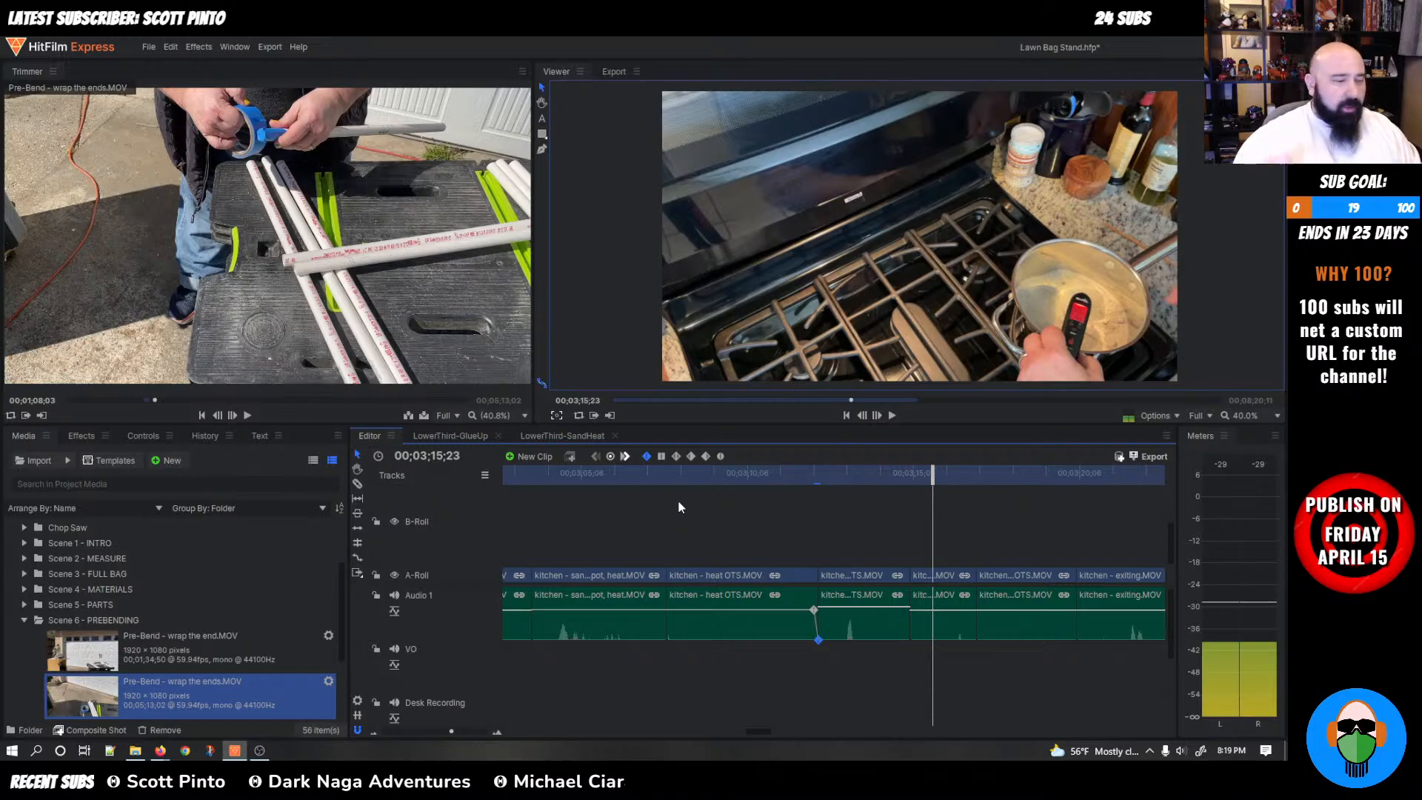
pyautogui.moveTo(817, 639); pyautogui.dragTo(807, 609)
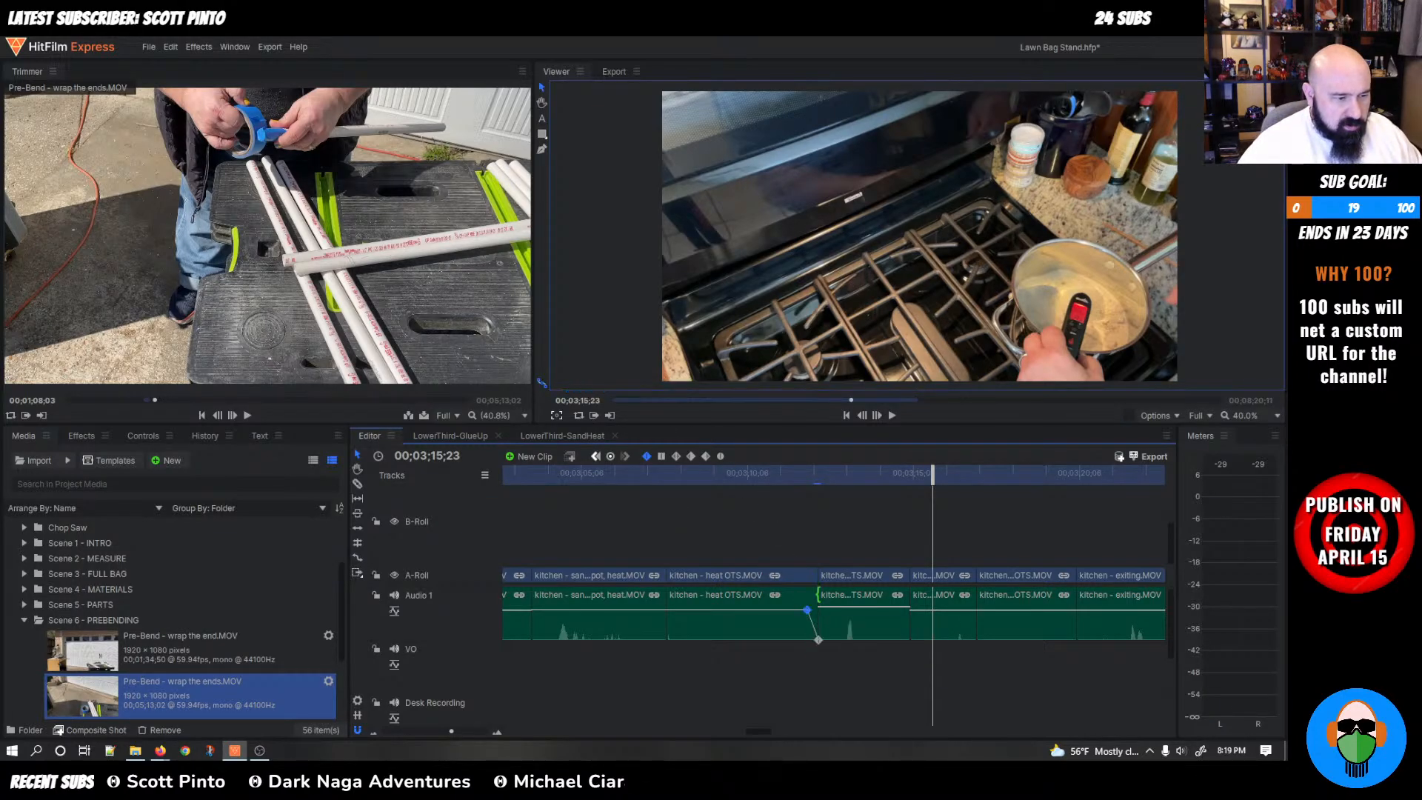
# Set the audio level of the short heat OTS clip right after the fade to -1.33, and replay across the cut
pyautogui.moveTo(928, 482); pyautogui.dragTo(722, 505)
pyautogui.press('space')
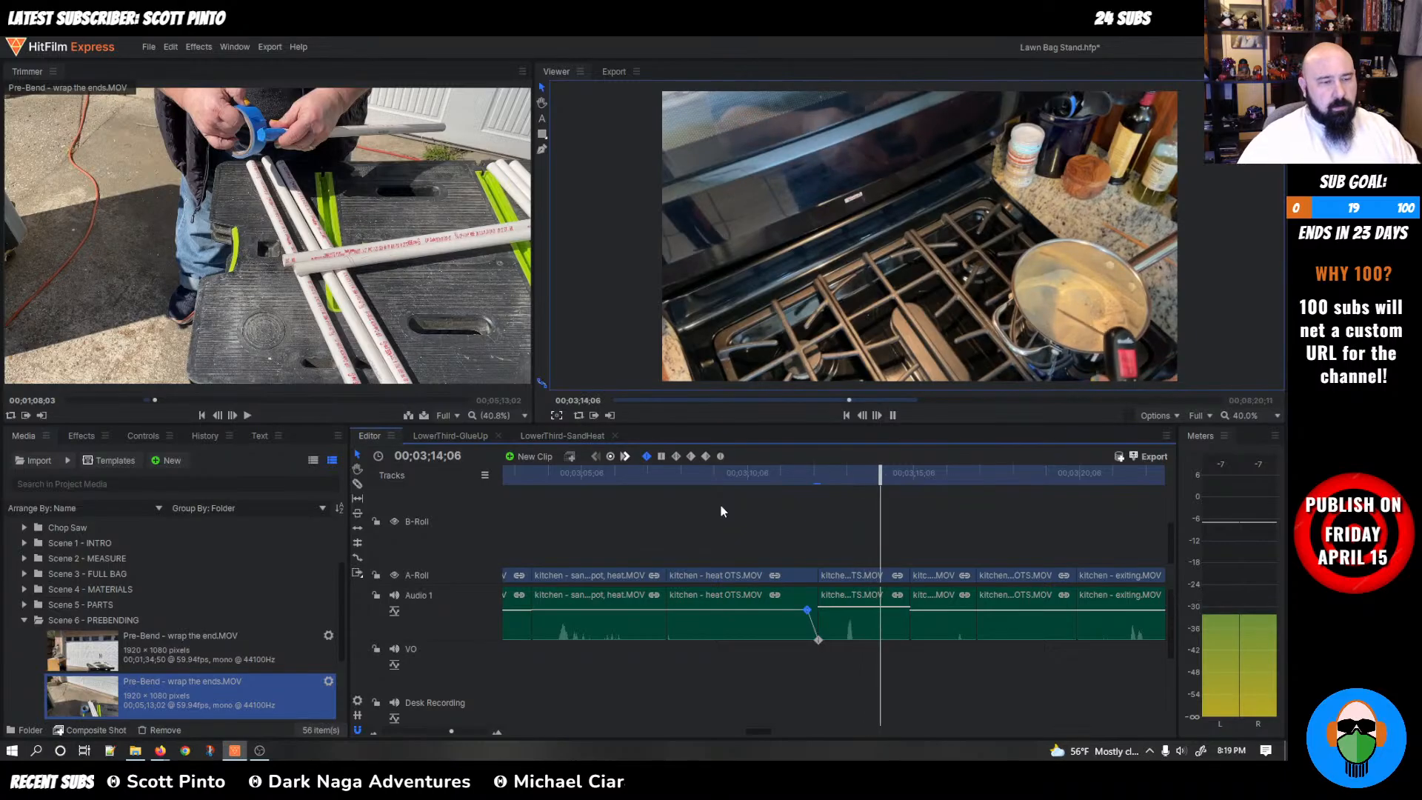
pyautogui.press('space')
pyautogui.click(853, 613)
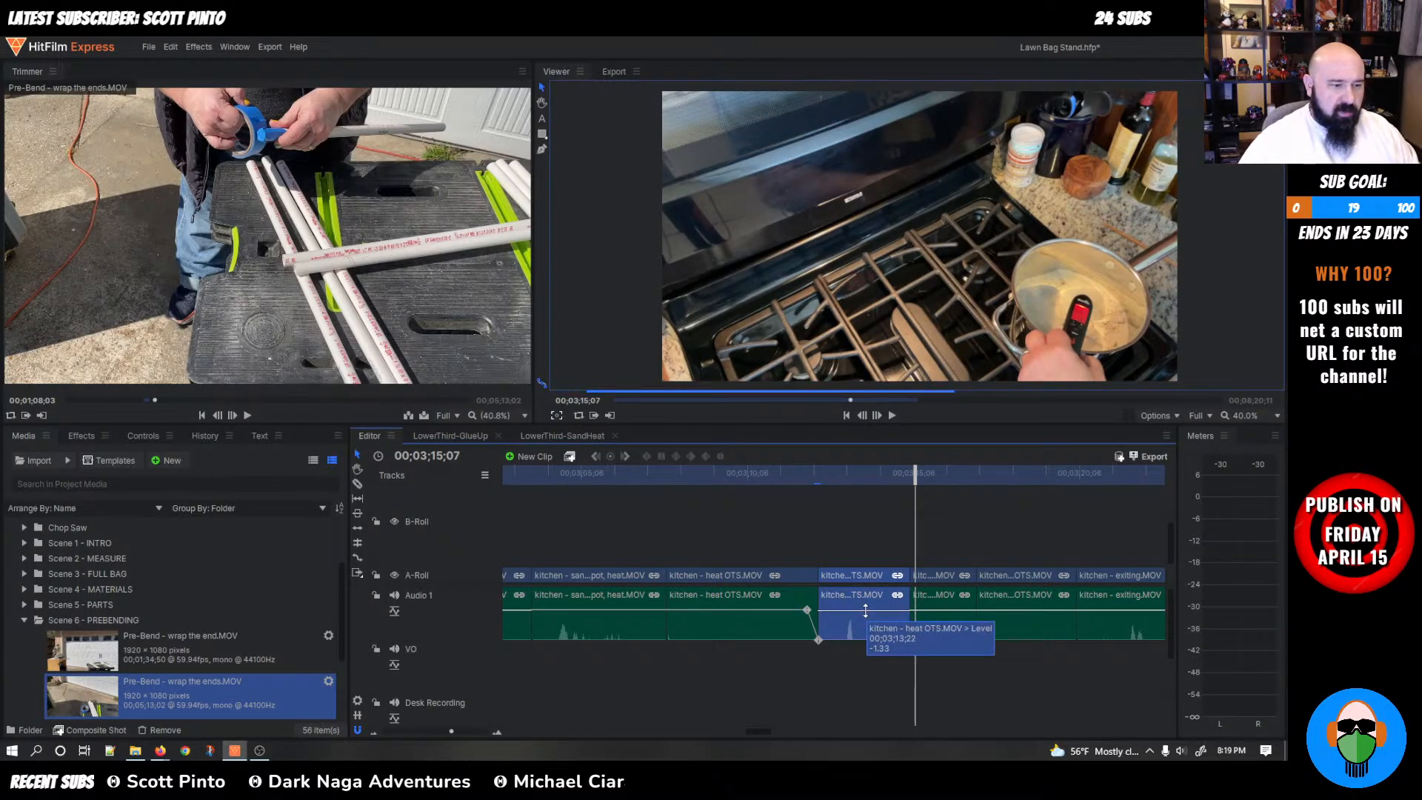
pyautogui.press('space')
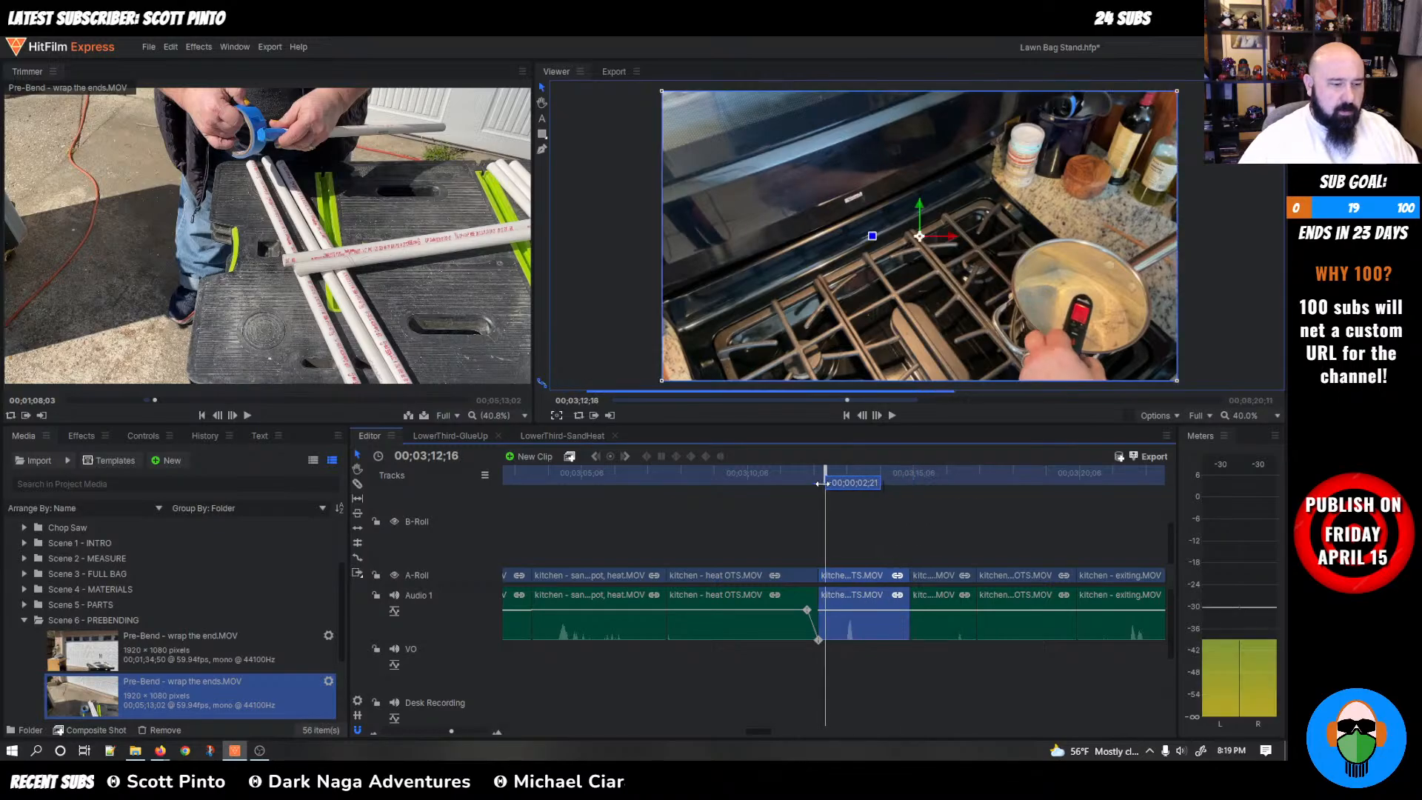
pyautogui.click(797, 487)
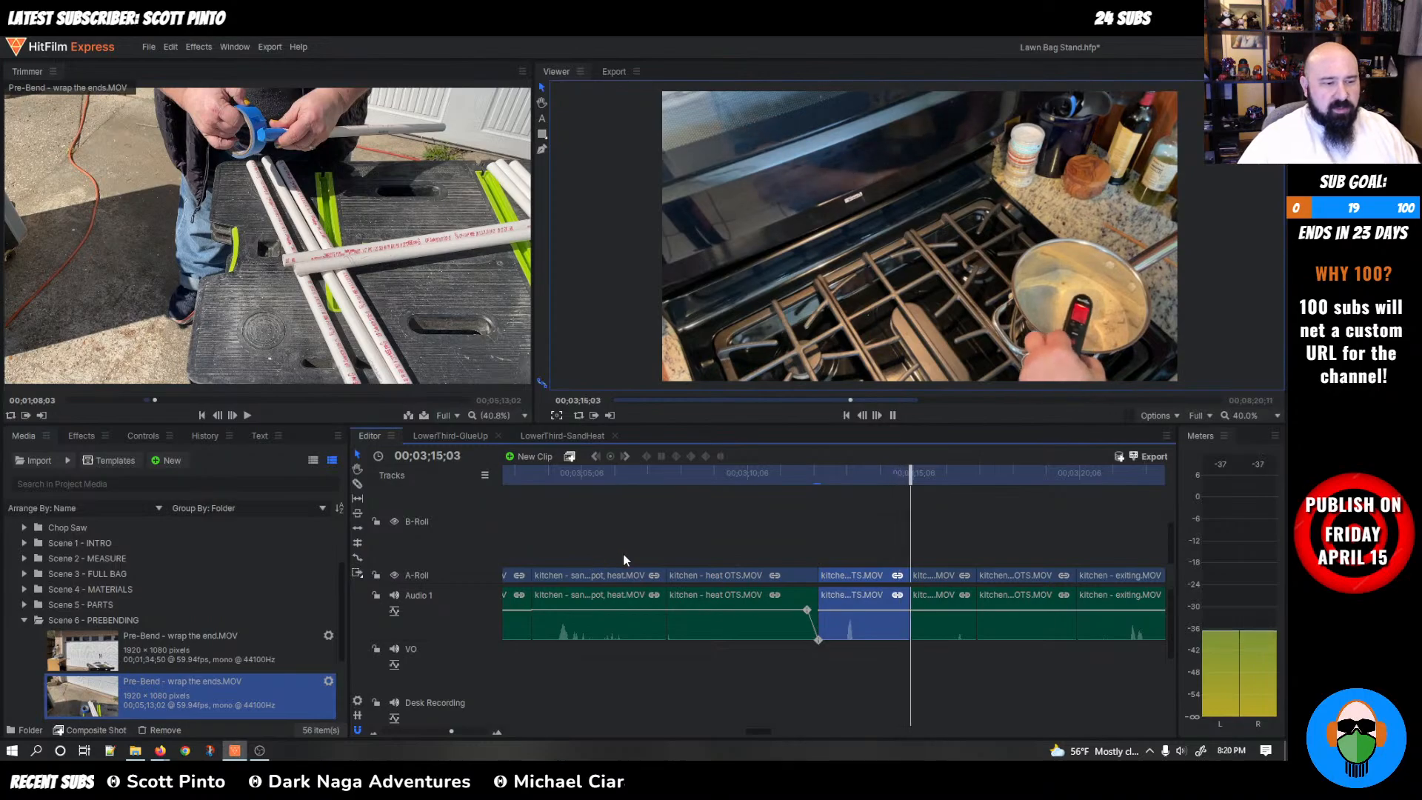
pyautogui.press('space')
# Review the rest of the sand-heating shots, then replay the kitchen sequence from its early part through the heat-sand lower third
pyautogui.scroll(-3, 728, 691)
pyautogui.scroll(-2, 727, 691)
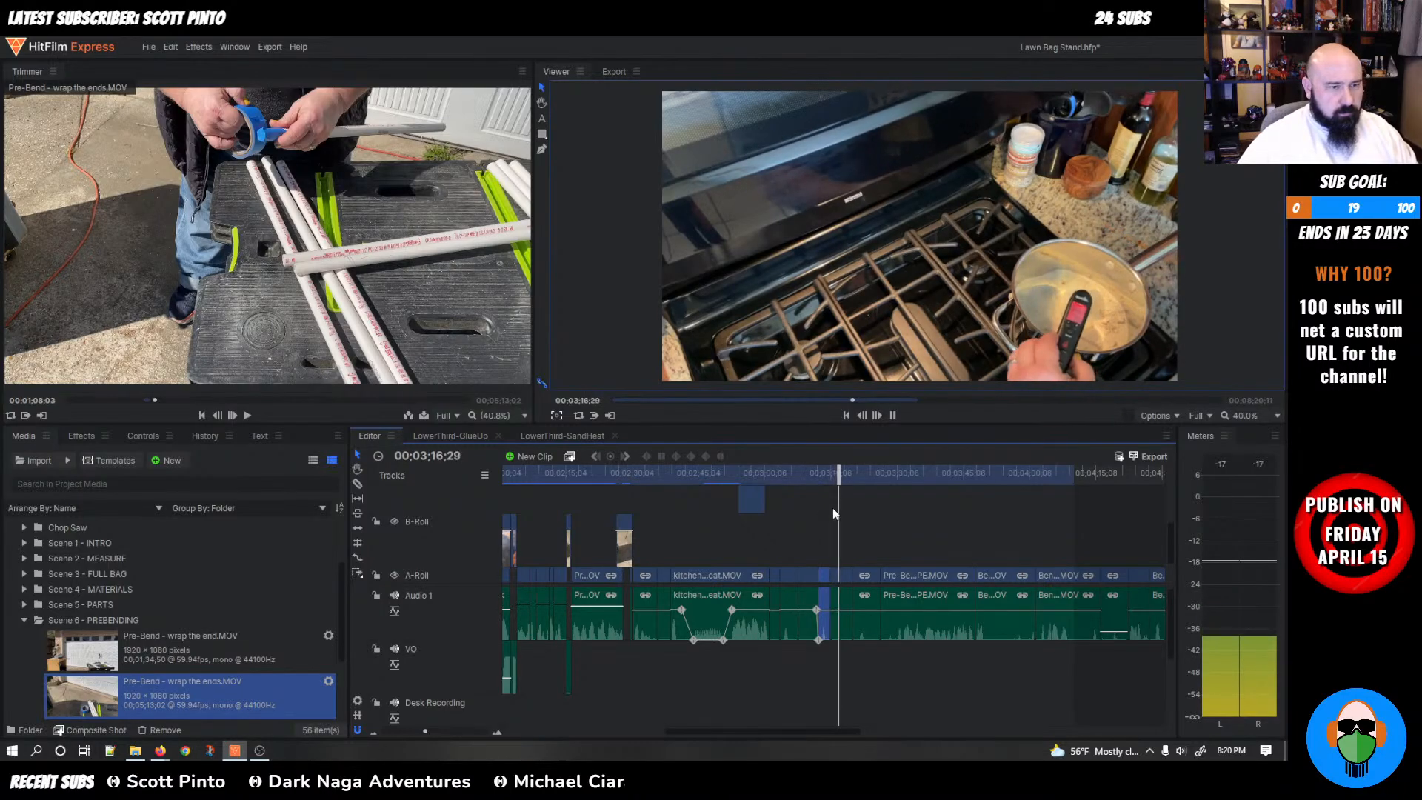
pyautogui.press('space')
pyautogui.scroll(-1, 811, 540)
pyautogui.scroll(-1, 811, 543)
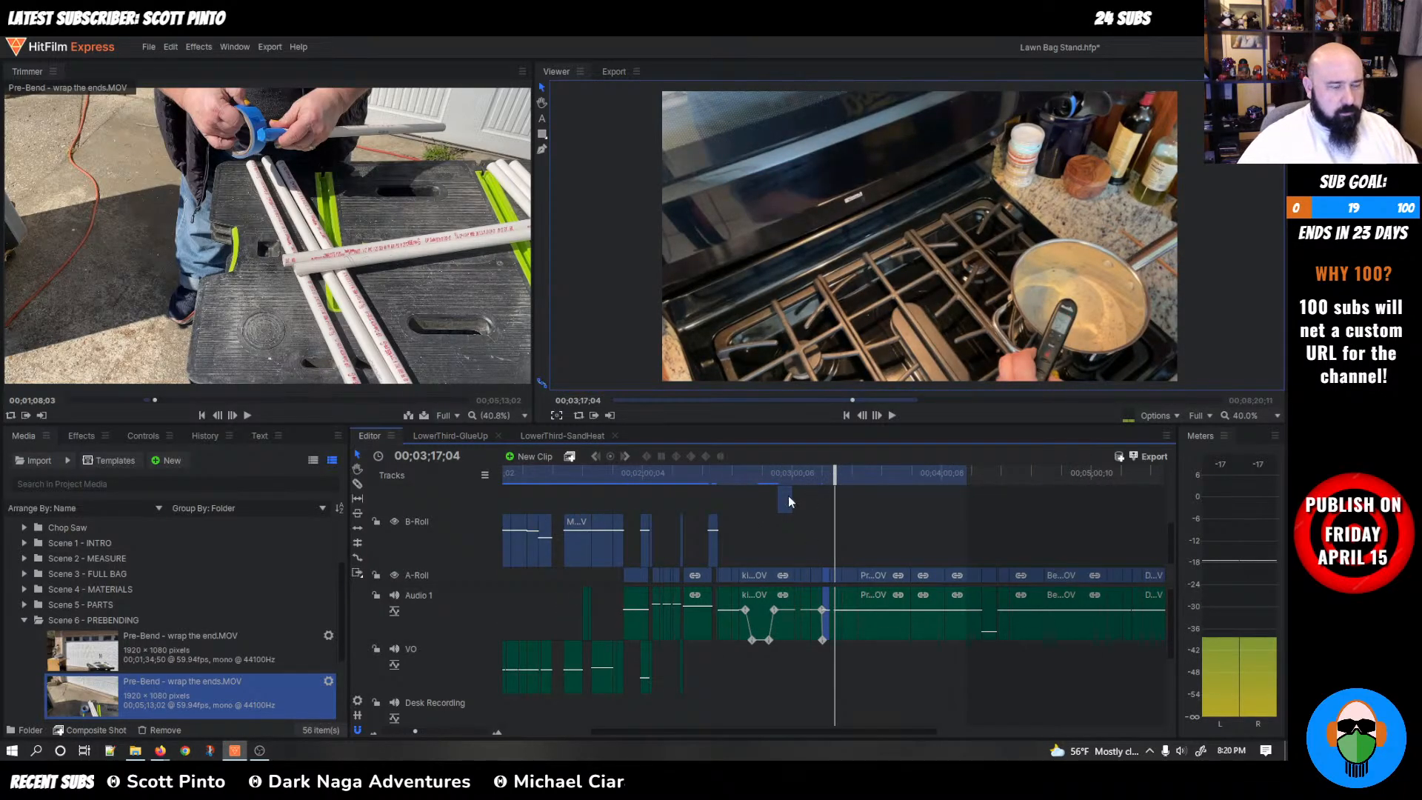
pyautogui.click(759, 482)
pyautogui.click(757, 482)
pyautogui.press('space')
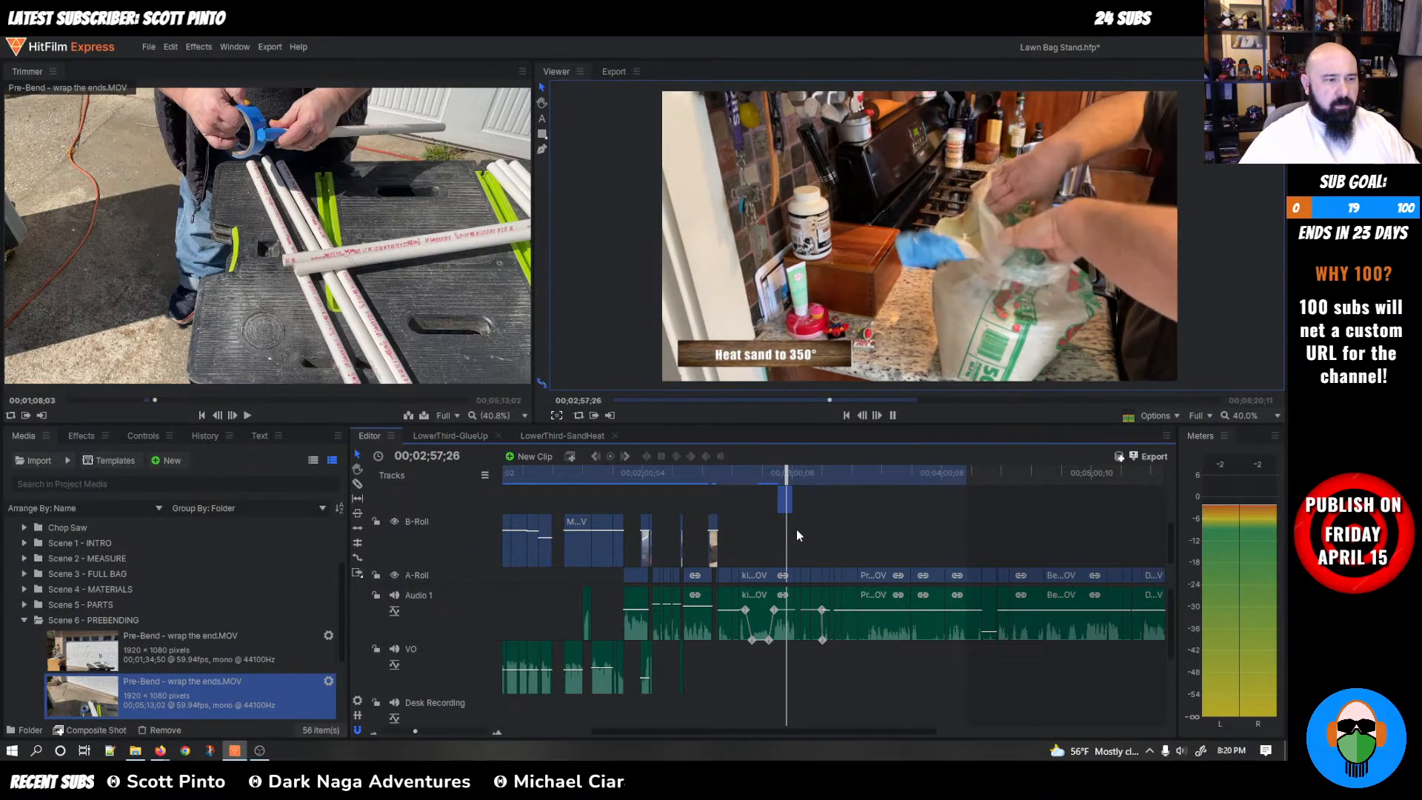
# Move the "Heat sand to 350°" lower third later to the heat OTS clip after the audio fade, and replay into the garage scene
pyautogui.moveTo(781, 471); pyautogui.dragTo(824, 536)
pyautogui.click(779, 471)
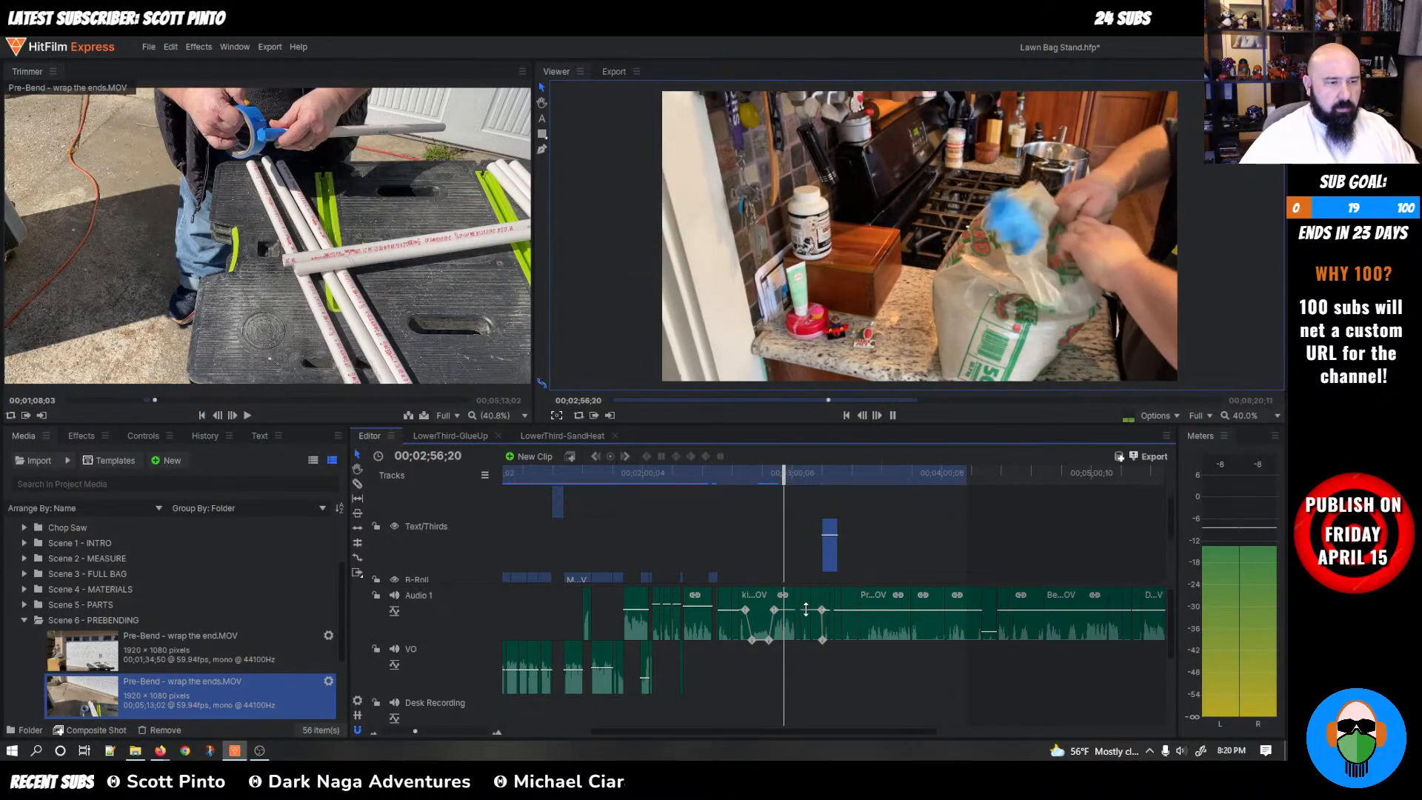
pyautogui.hscroll(-2, 819, 645)
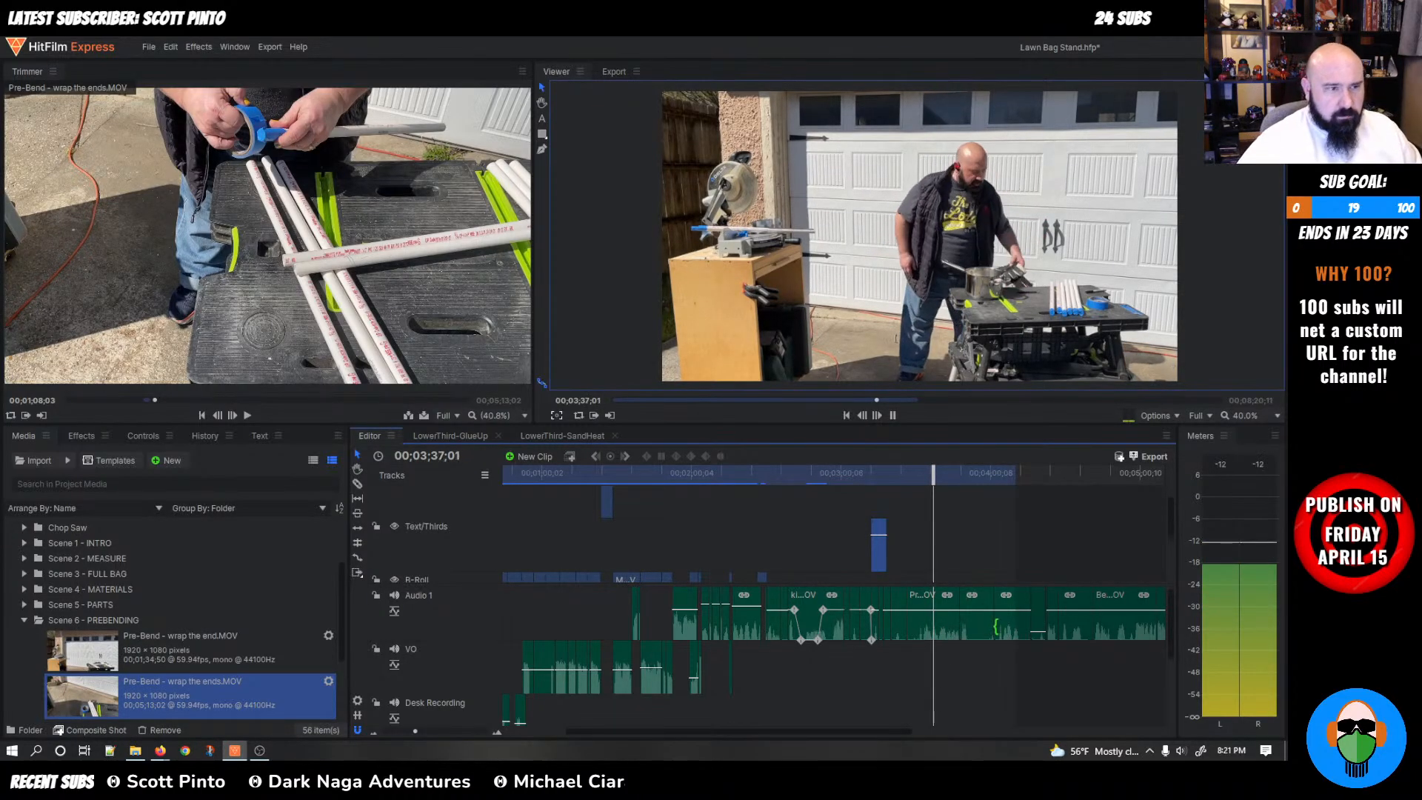
# Raise the Pre-Bend - PPE clip's audio level to 12.00, and replay from its start through the bending shots to about 00;04;14
pyautogui.press('space')
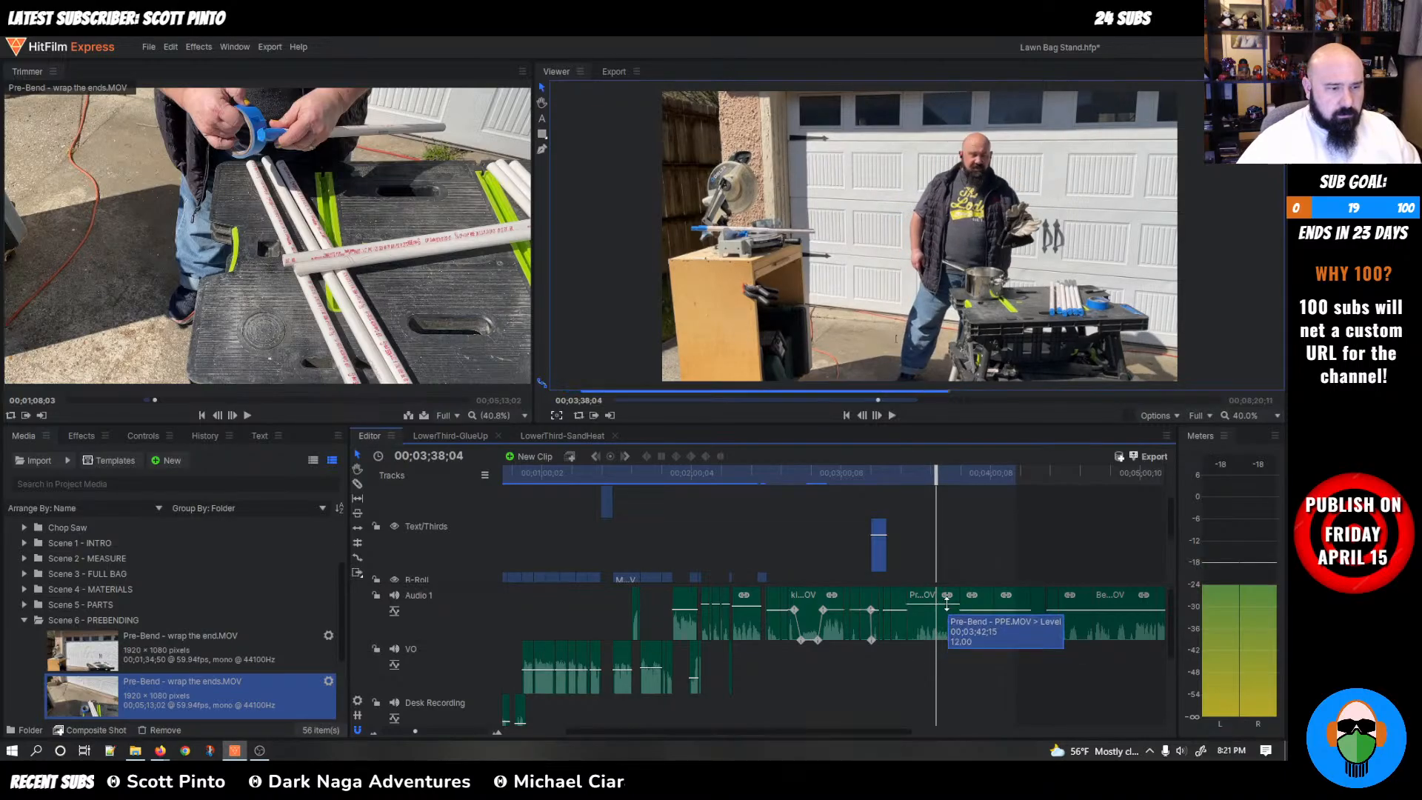
pyautogui.moveTo(936, 475); pyautogui.dragTo(905, 482)
pyautogui.press('space')
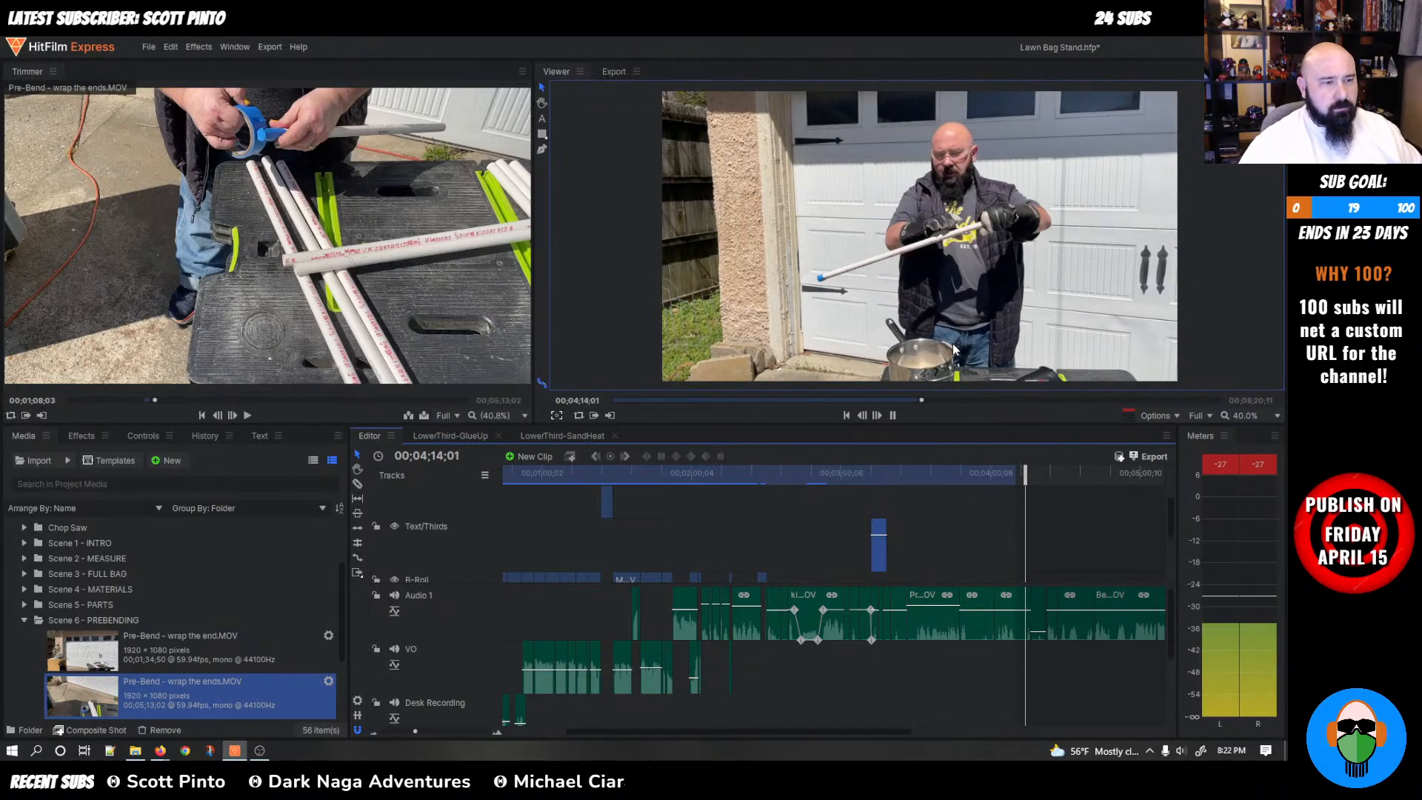
# Replay the Bending - IT BENDS! clip around the pipe filling and split it at 00;04;11;13
pyautogui.click(966, 308)
pyautogui.scroll(5, 1025, 567)
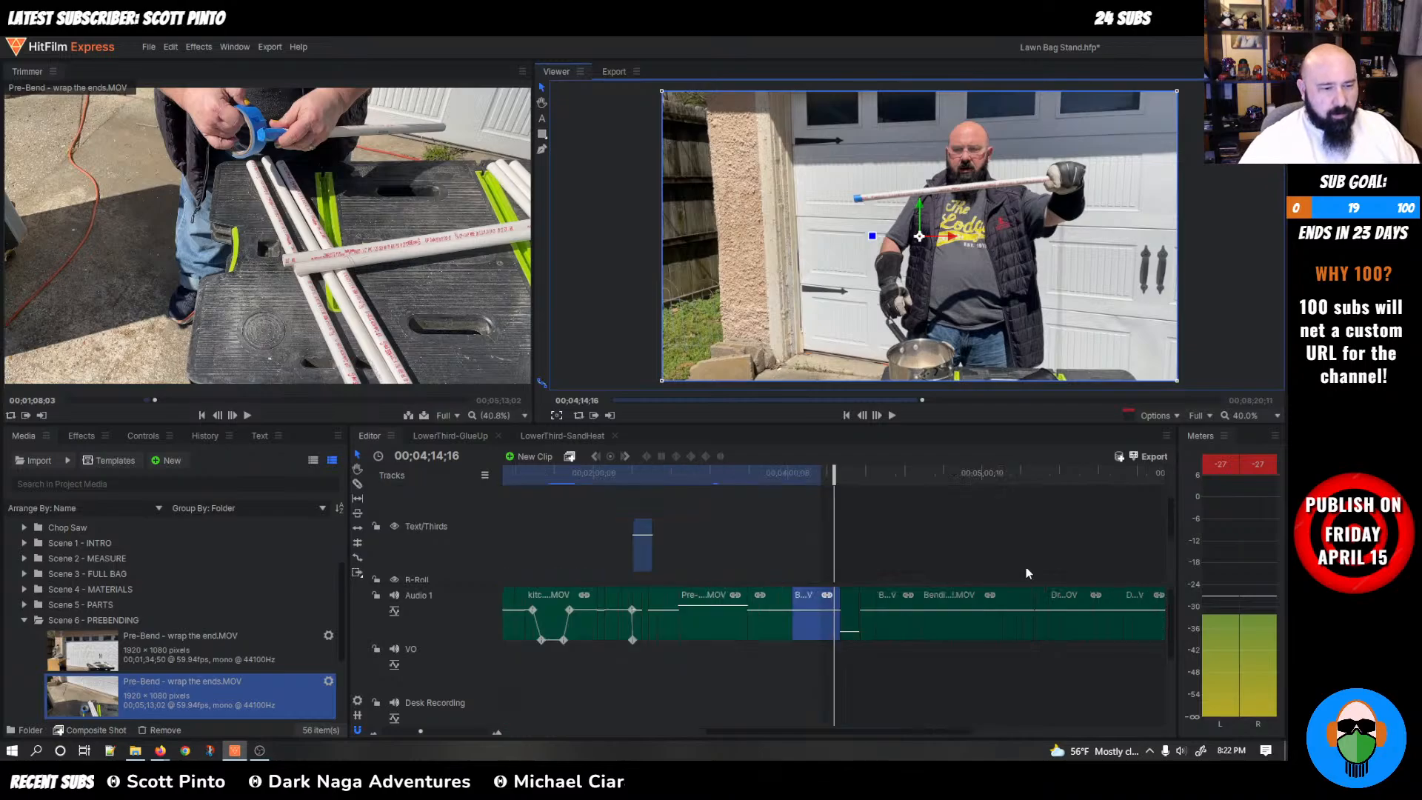
pyautogui.scroll(3, 912, 549)
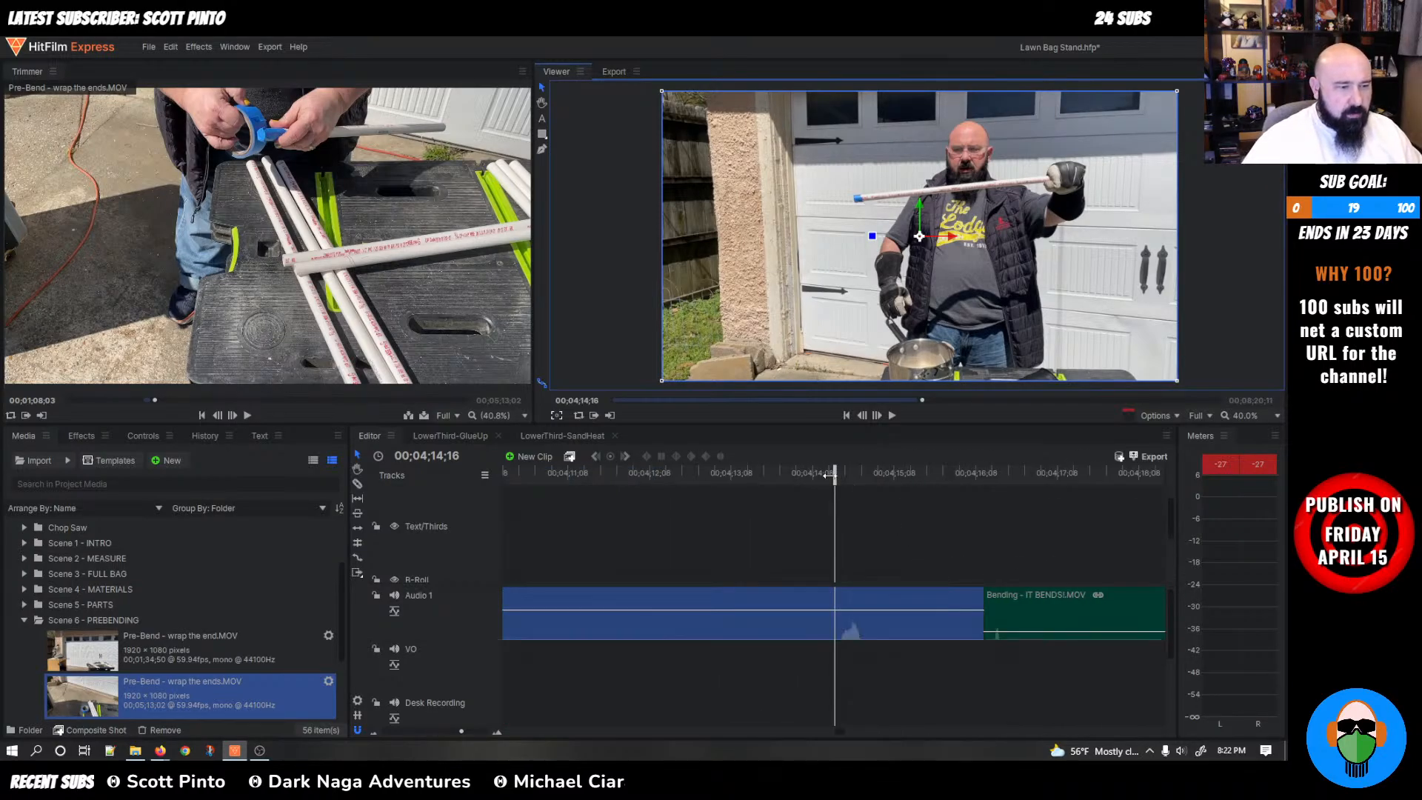
pyautogui.moveTo(835, 474); pyautogui.dragTo(441, 531)
pyautogui.press('space')
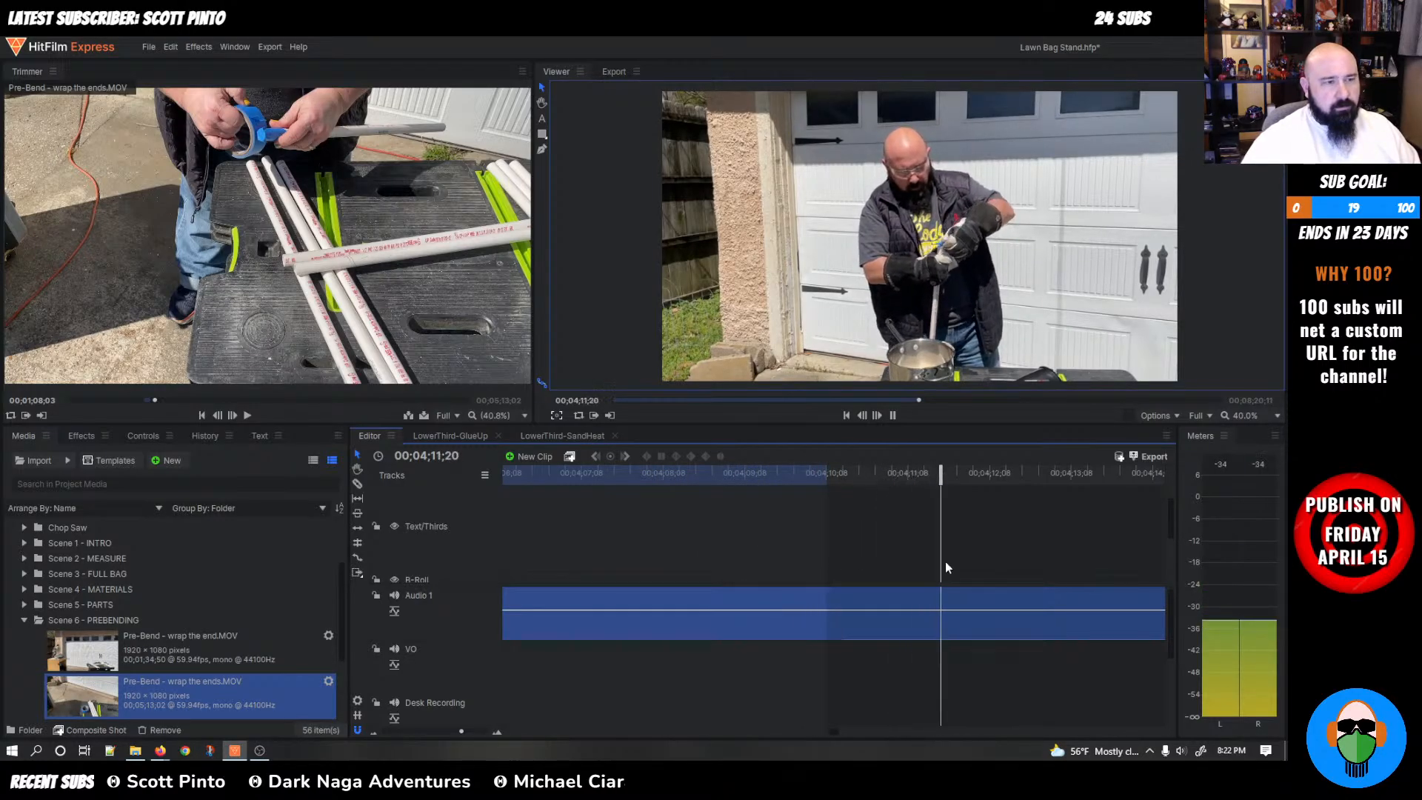
pyautogui.press('space')
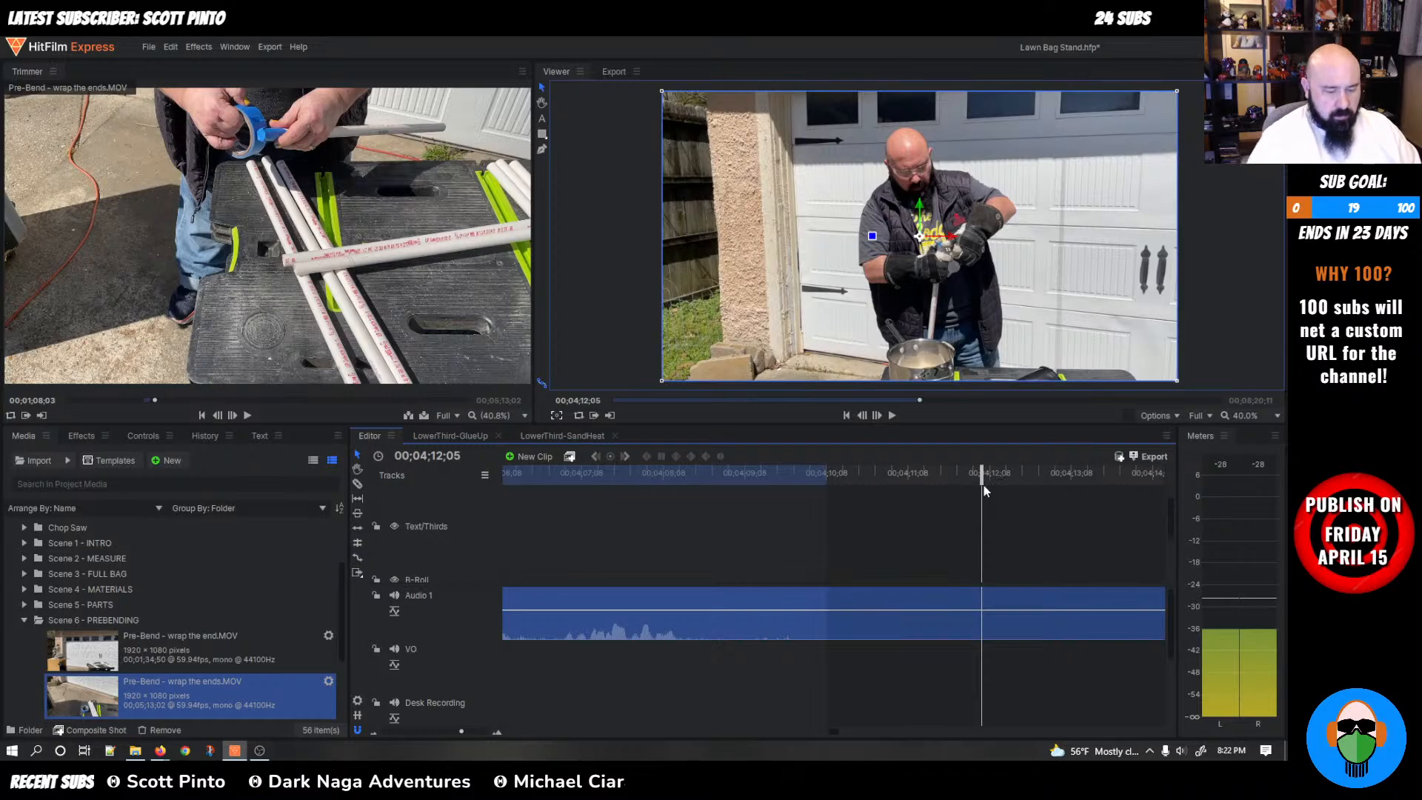
pyautogui.press('Left')
pyautogui.press('Left')
pyautogui.press('Left')
pyautogui.press('Left')
pyautogui.press('Left')
pyautogui.press('Left')
pyautogui.press('Left')
pyautogui.press('Left')
pyautogui.press('Left')
pyautogui.press('Left')
pyautogui.press('Left')
pyautogui.press('Left')
pyautogui.press('Left')
pyautogui.press('Left')
pyautogui.press('Left')
pyautogui.press('Left')
pyautogui.press('Left')
pyautogui.press('Left')
pyautogui.press('Left')
pyautogui.press('Left')
pyautogui.press('Left')
pyautogui.press('Left')
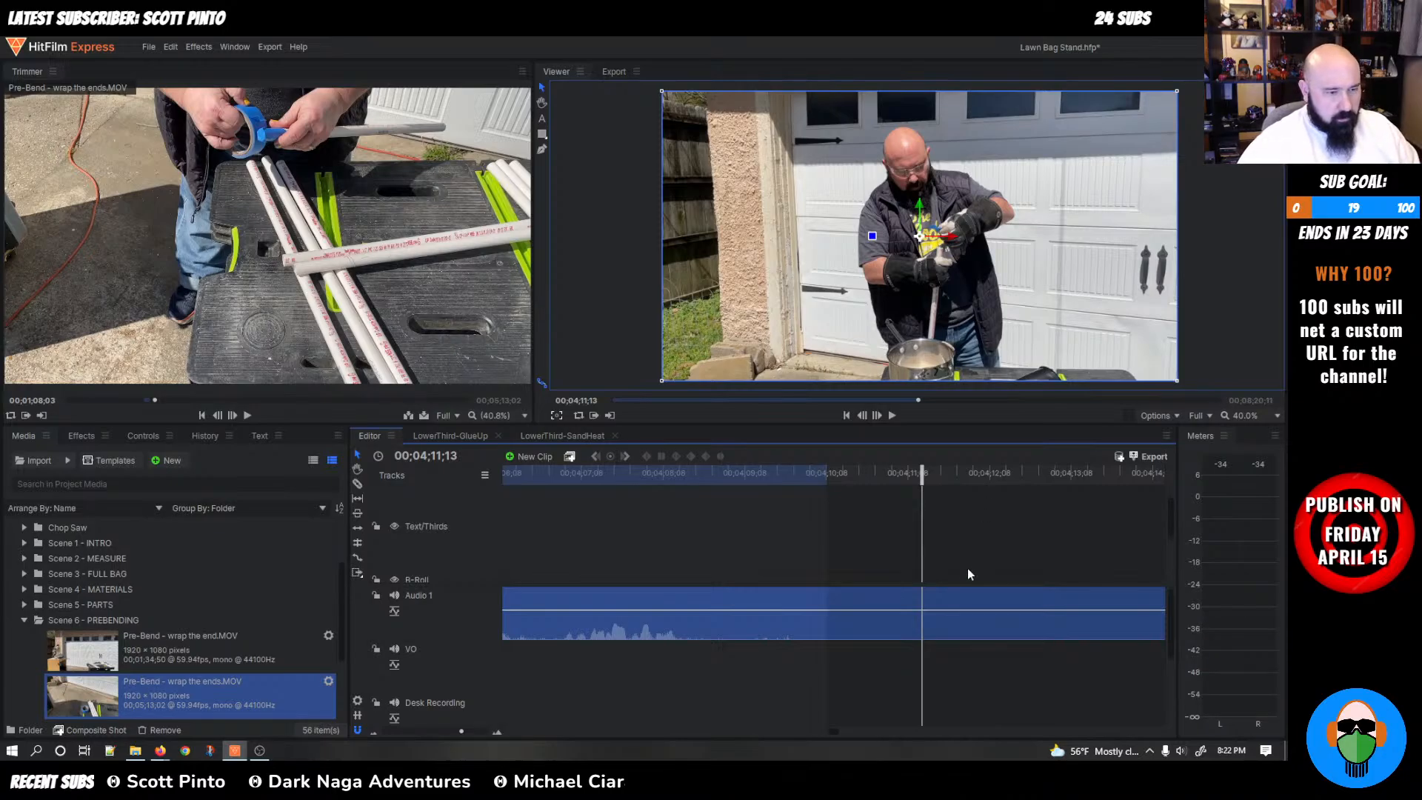
pyautogui.click(928, 600)
pyautogui.scroll(-6, 873, 622)
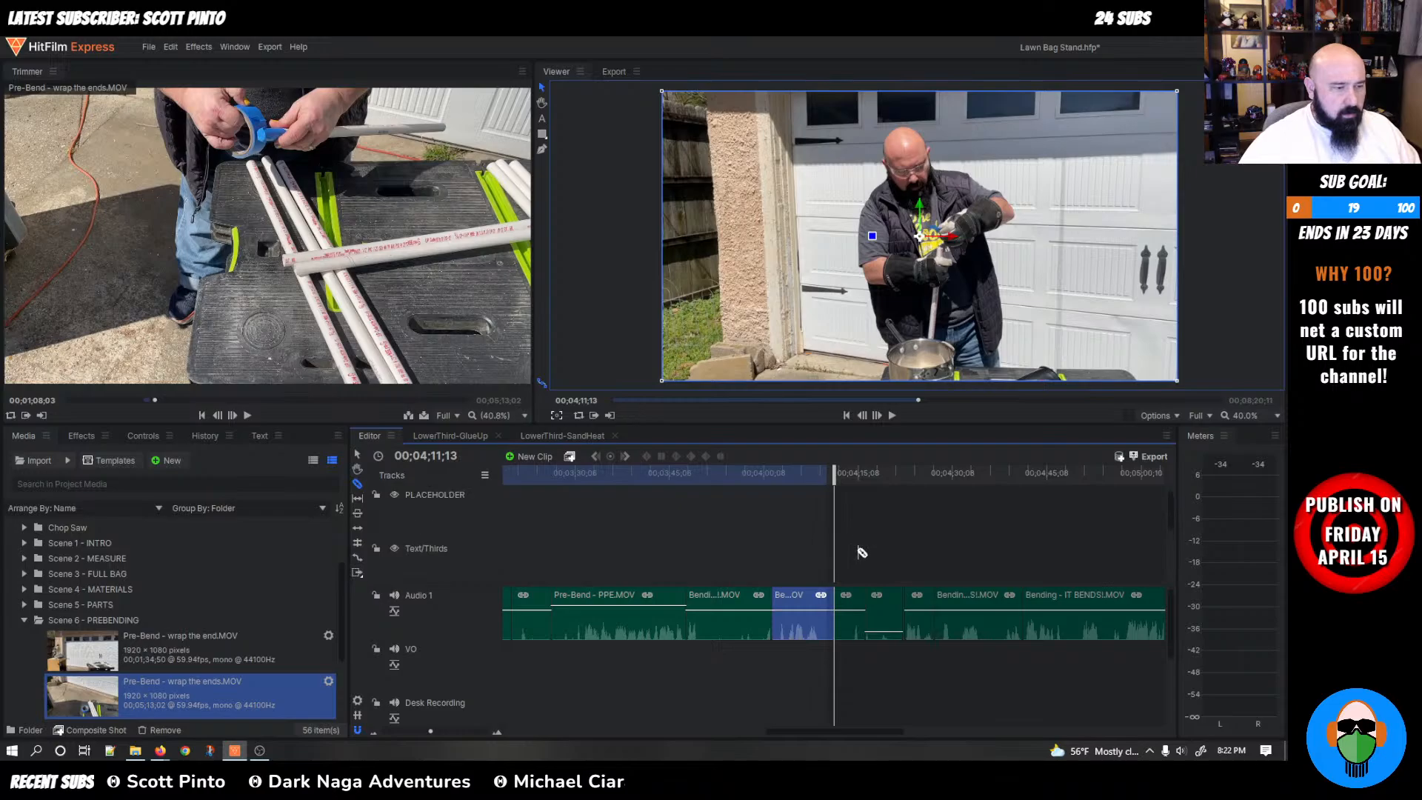
# Replay the Bending - IT BENDS! clip around the pipe filling from about 00;04;03 and split it at 00;04;07;25
pyautogui.scroll(-2, 861, 552)
pyautogui.moveTo(837, 478); pyautogui.dragTo(767, 478)
pyautogui.press('space')
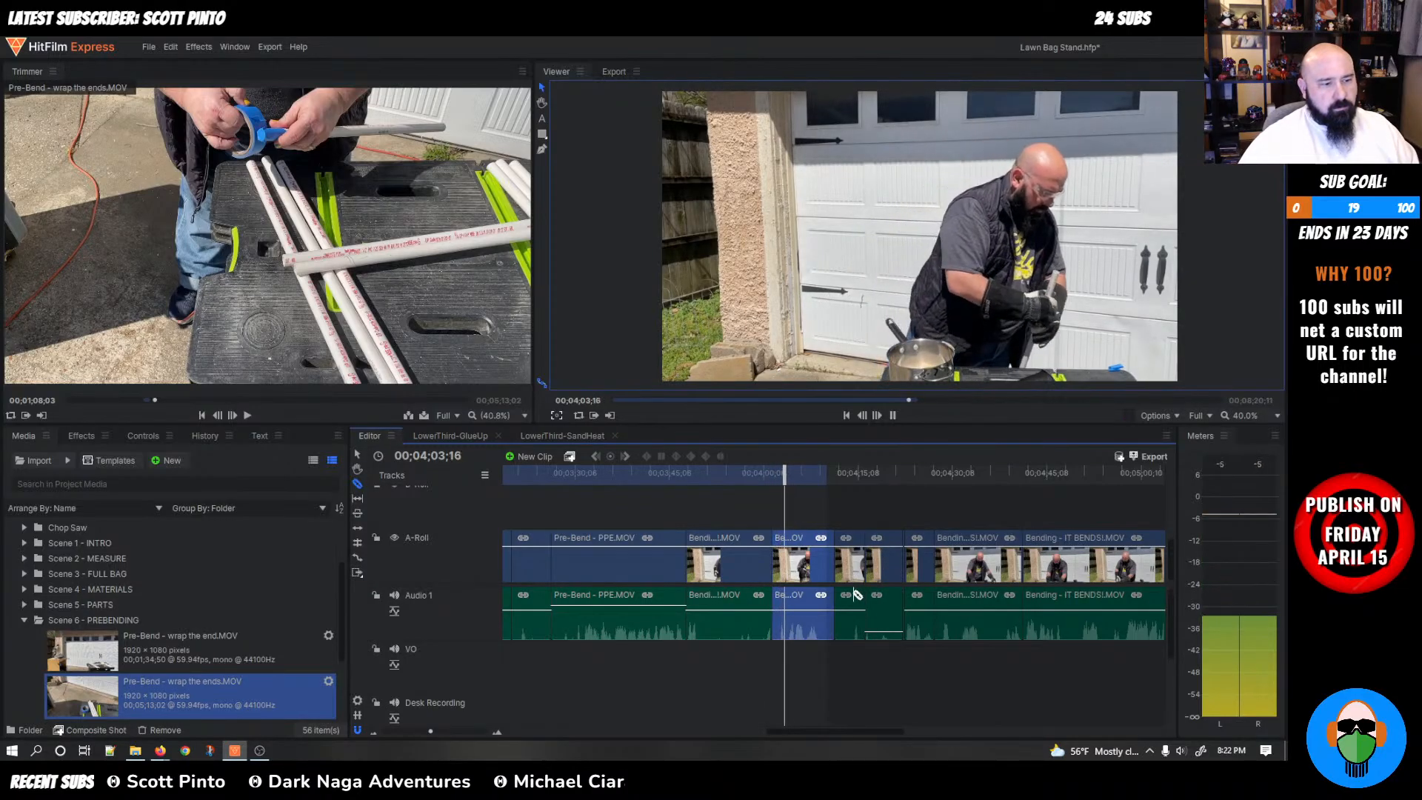
pyautogui.press('space')
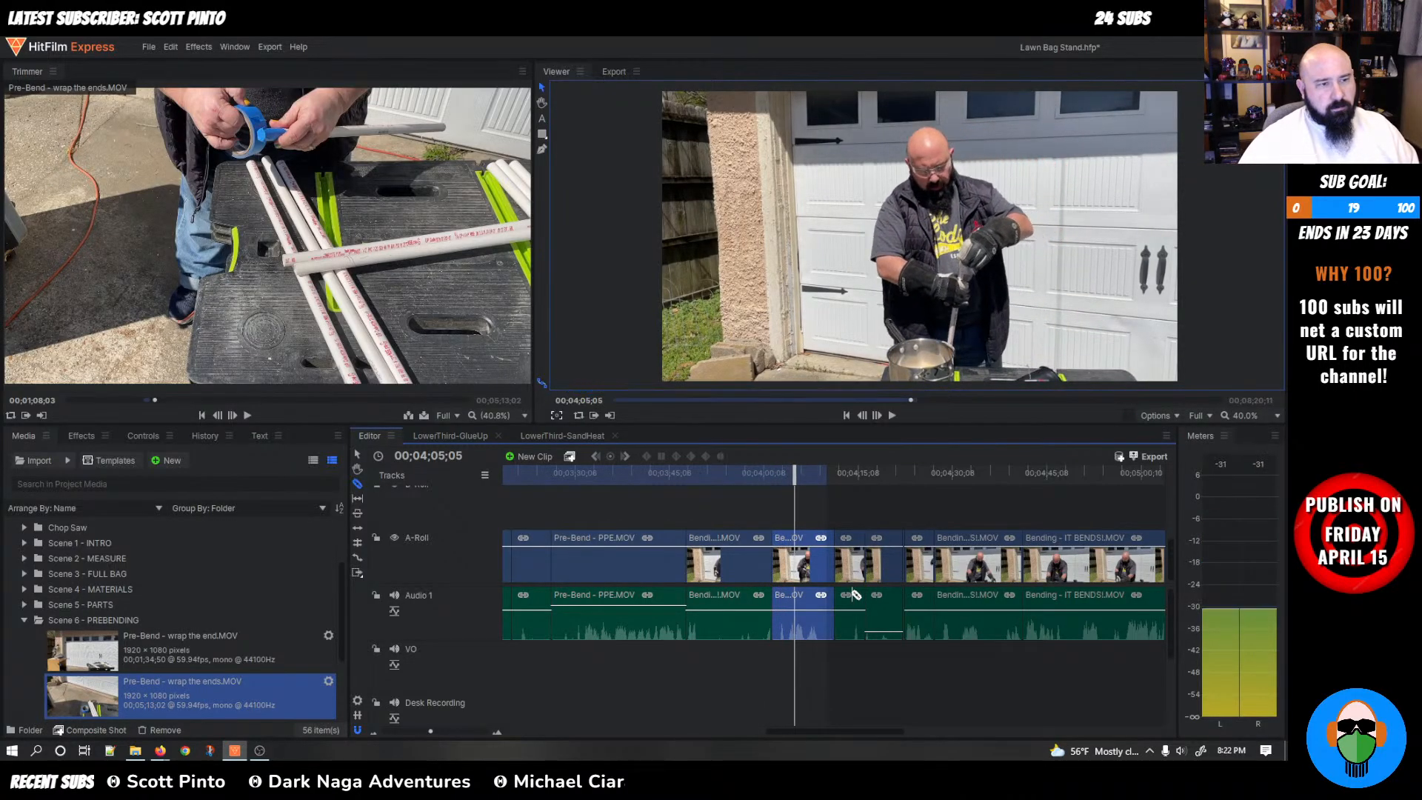
pyautogui.press('space')
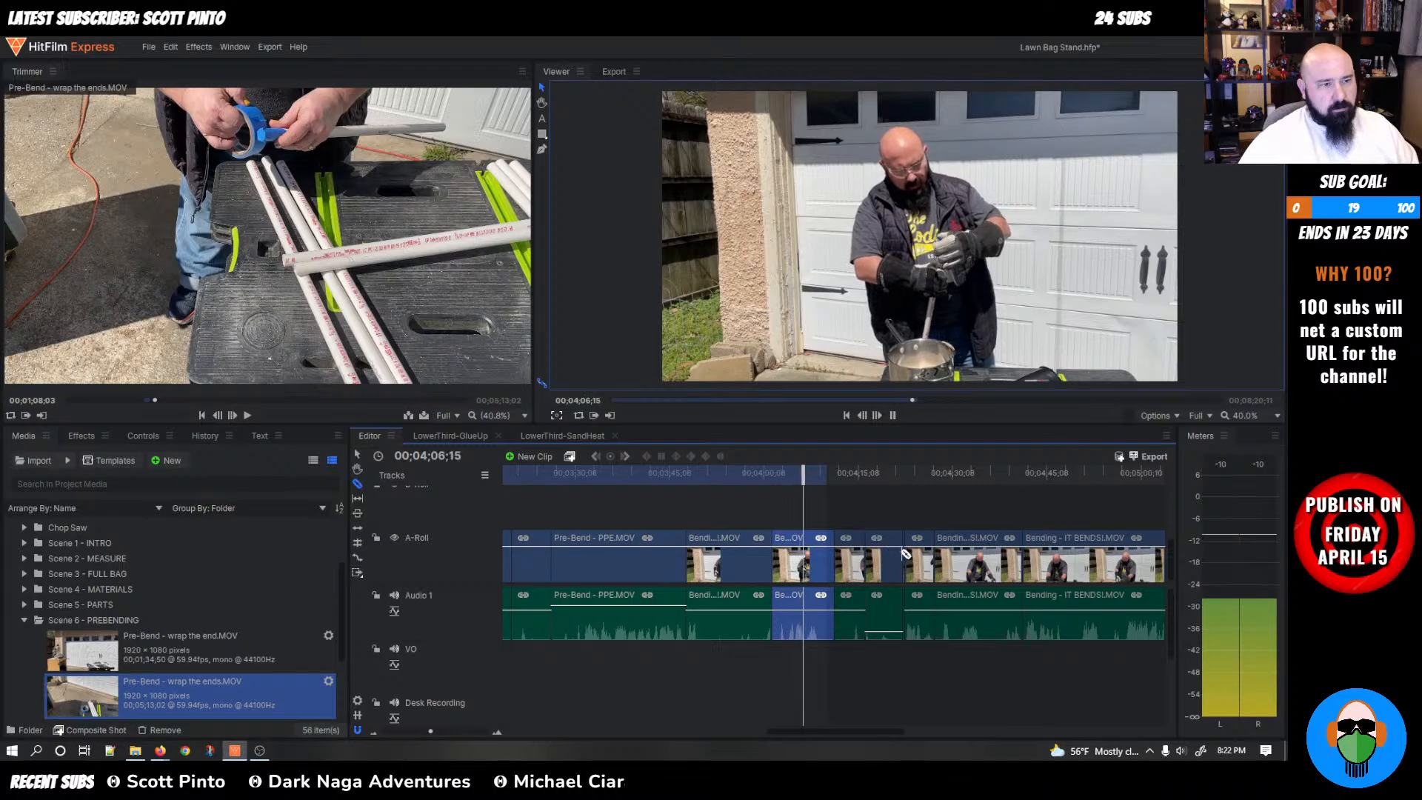
pyautogui.press('space')
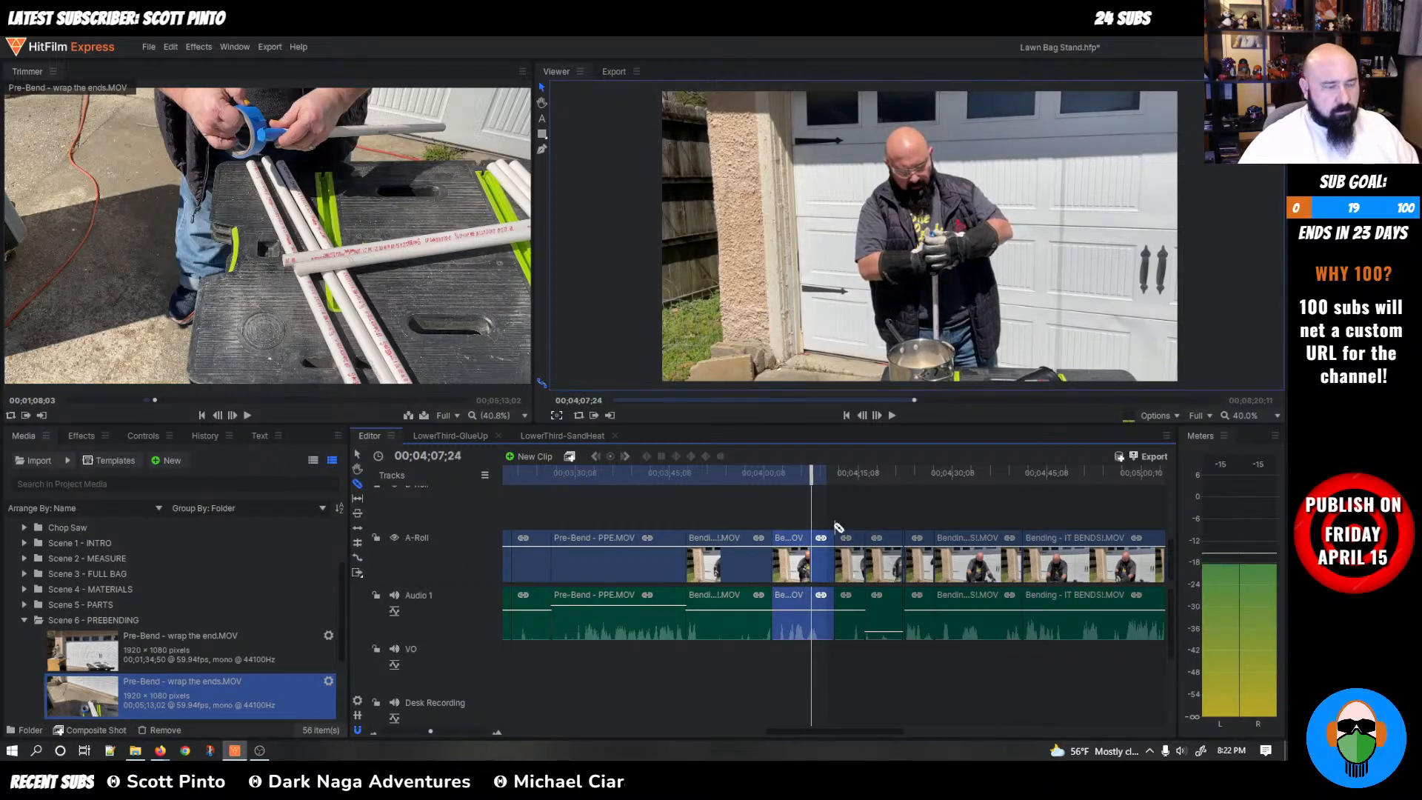
pyautogui.scroll(5, 838, 527)
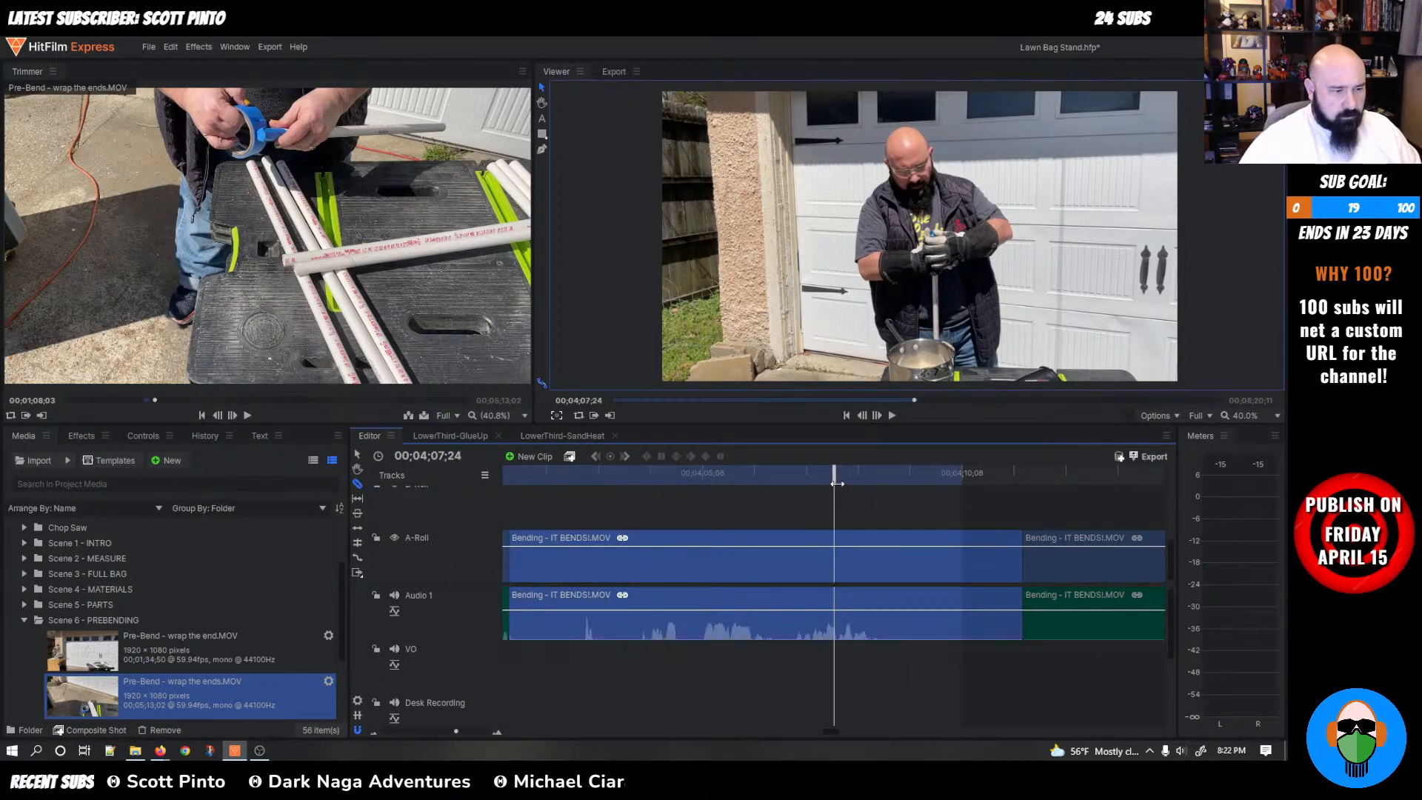
pyautogui.moveTo(837, 483); pyautogui.dragTo(823, 483)
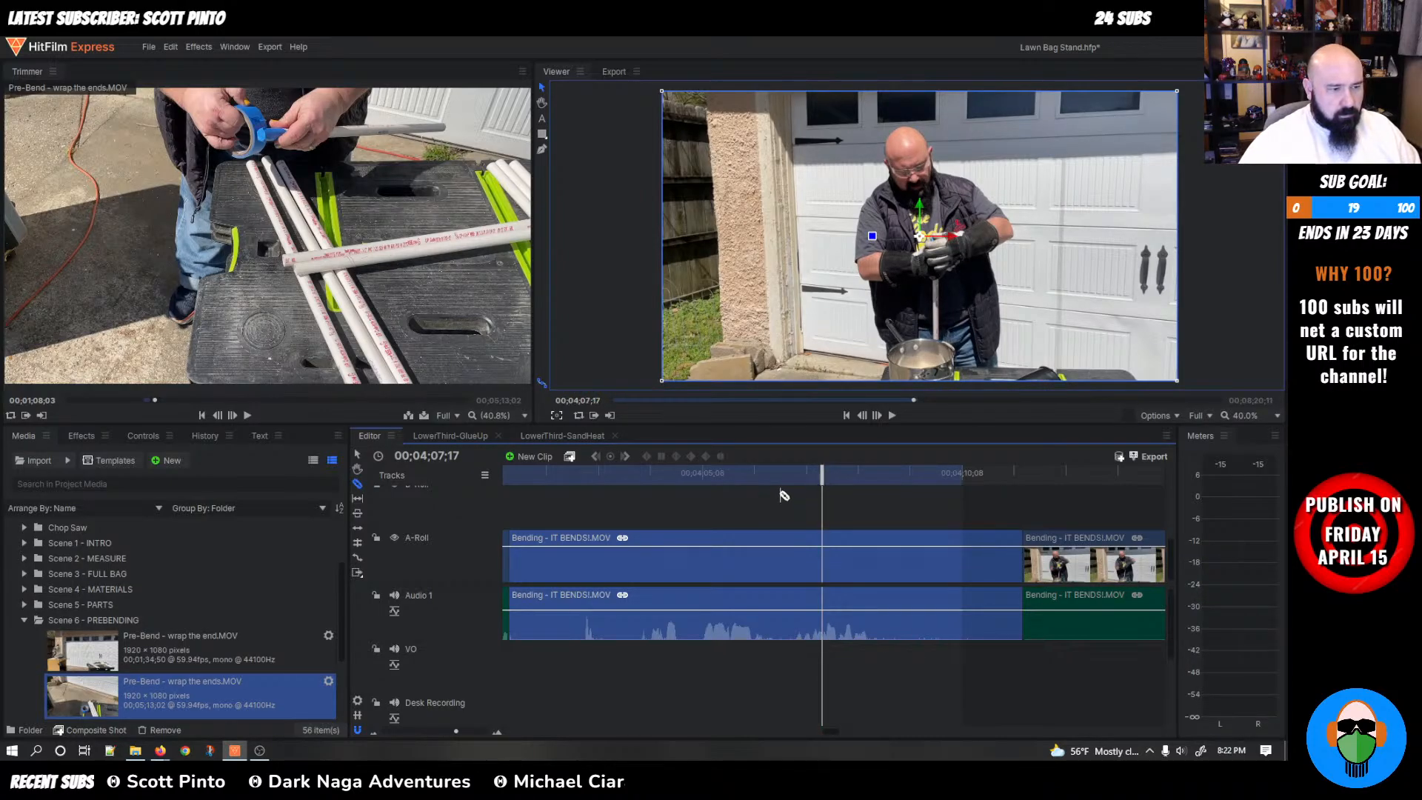
pyautogui.moveTo(820, 483); pyautogui.dragTo(736, 491)
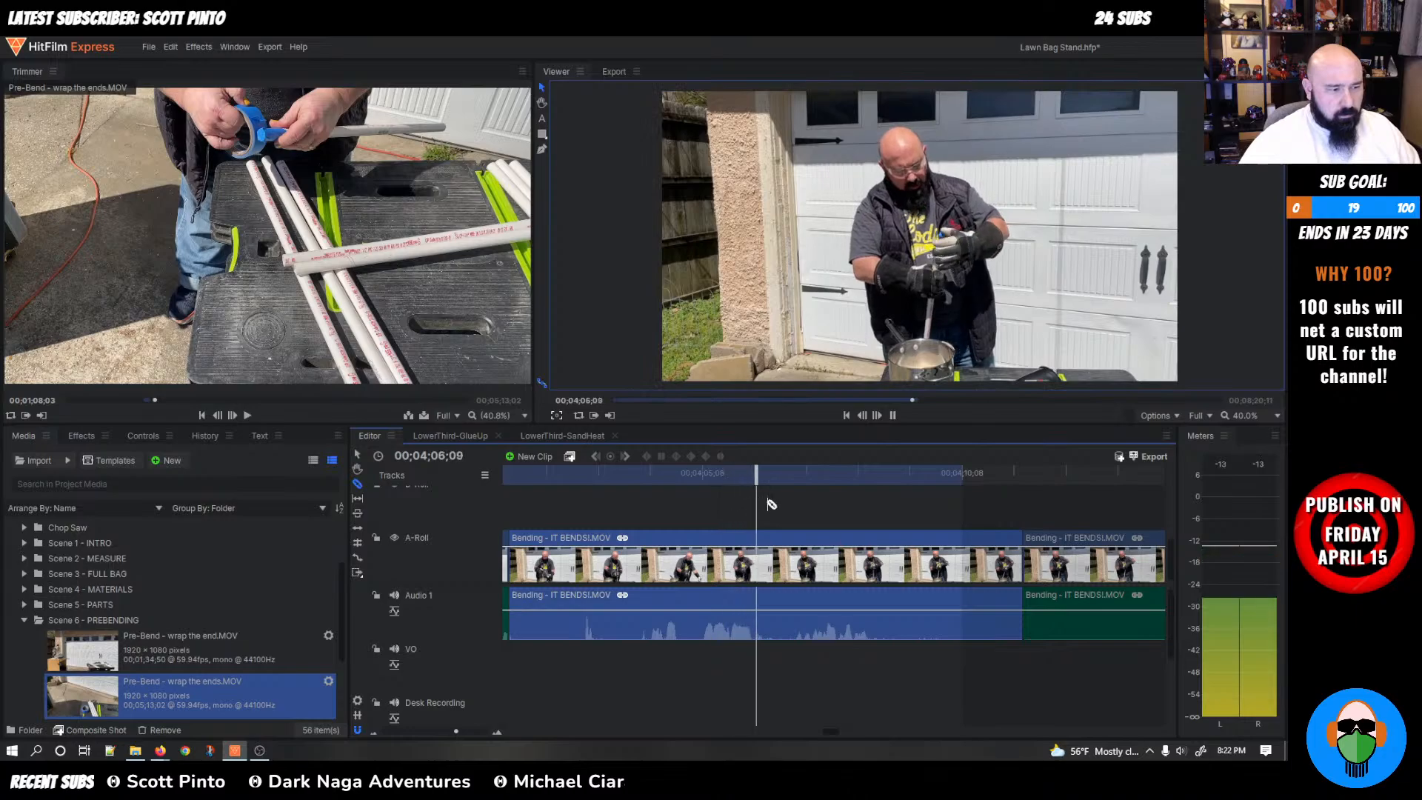
pyautogui.click(868, 543)
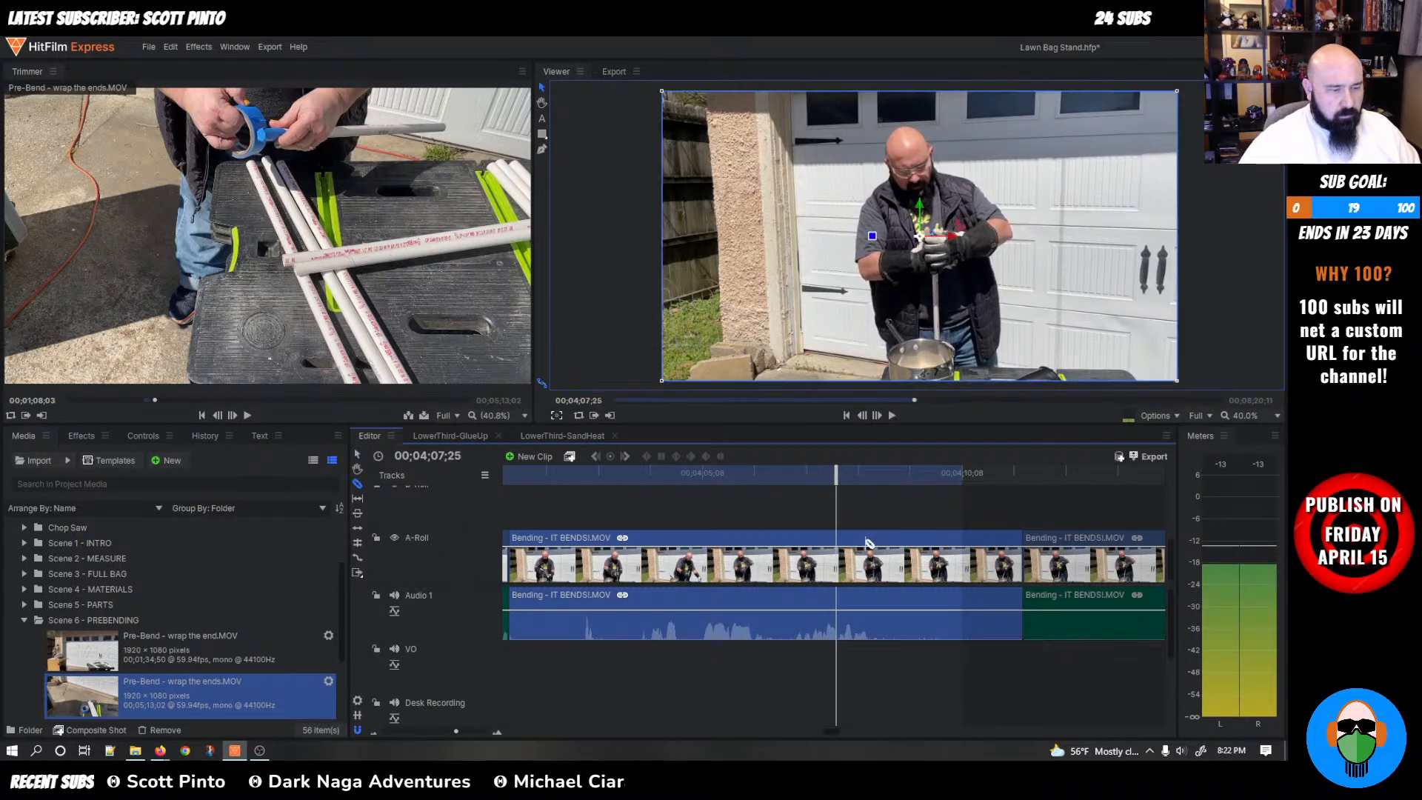
pyautogui.click(838, 548)
# Ripple delete the pipe-filling segment between 00;04;07;25 and the next cut, and replay the shots around the join
pyautogui.rightClick(898, 559)
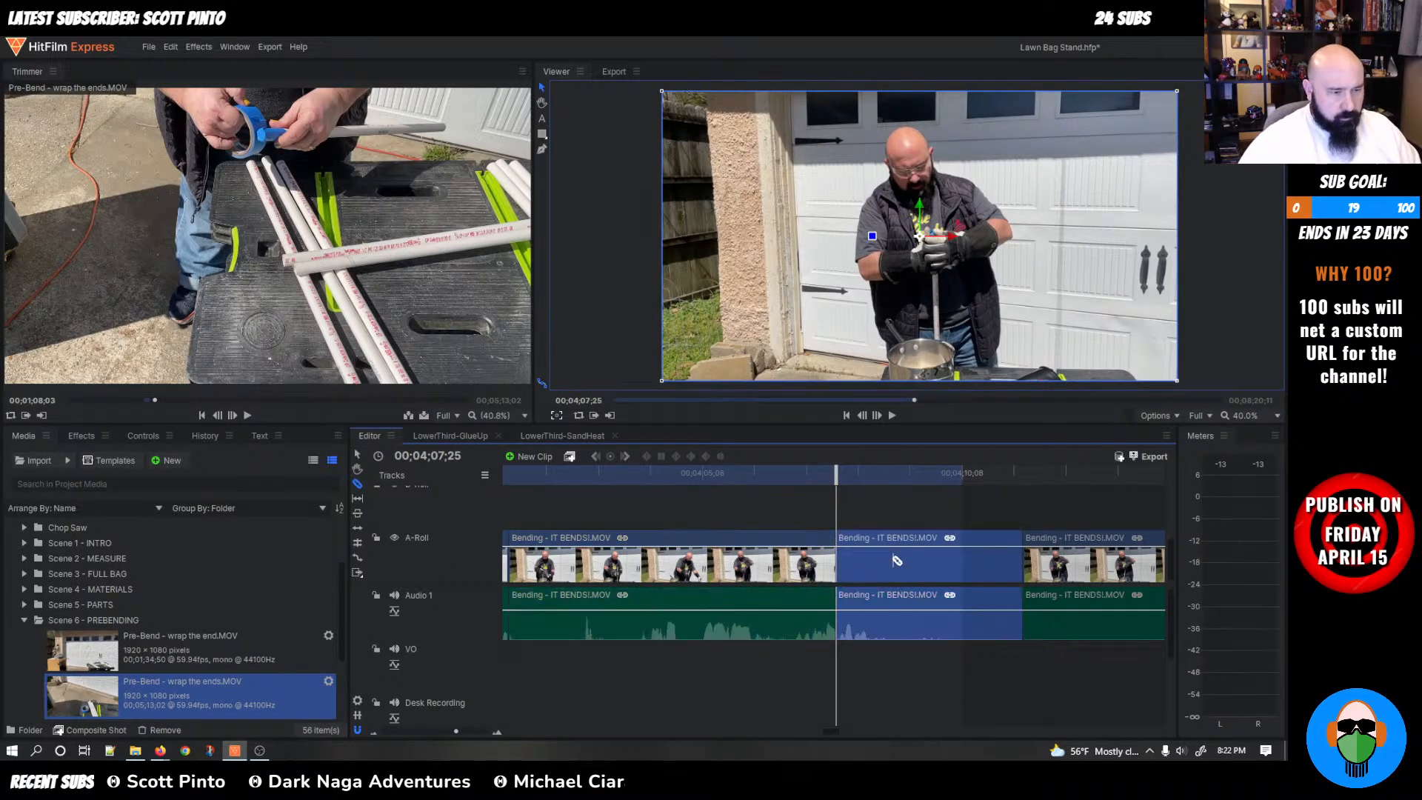
pyautogui.click(893, 540)
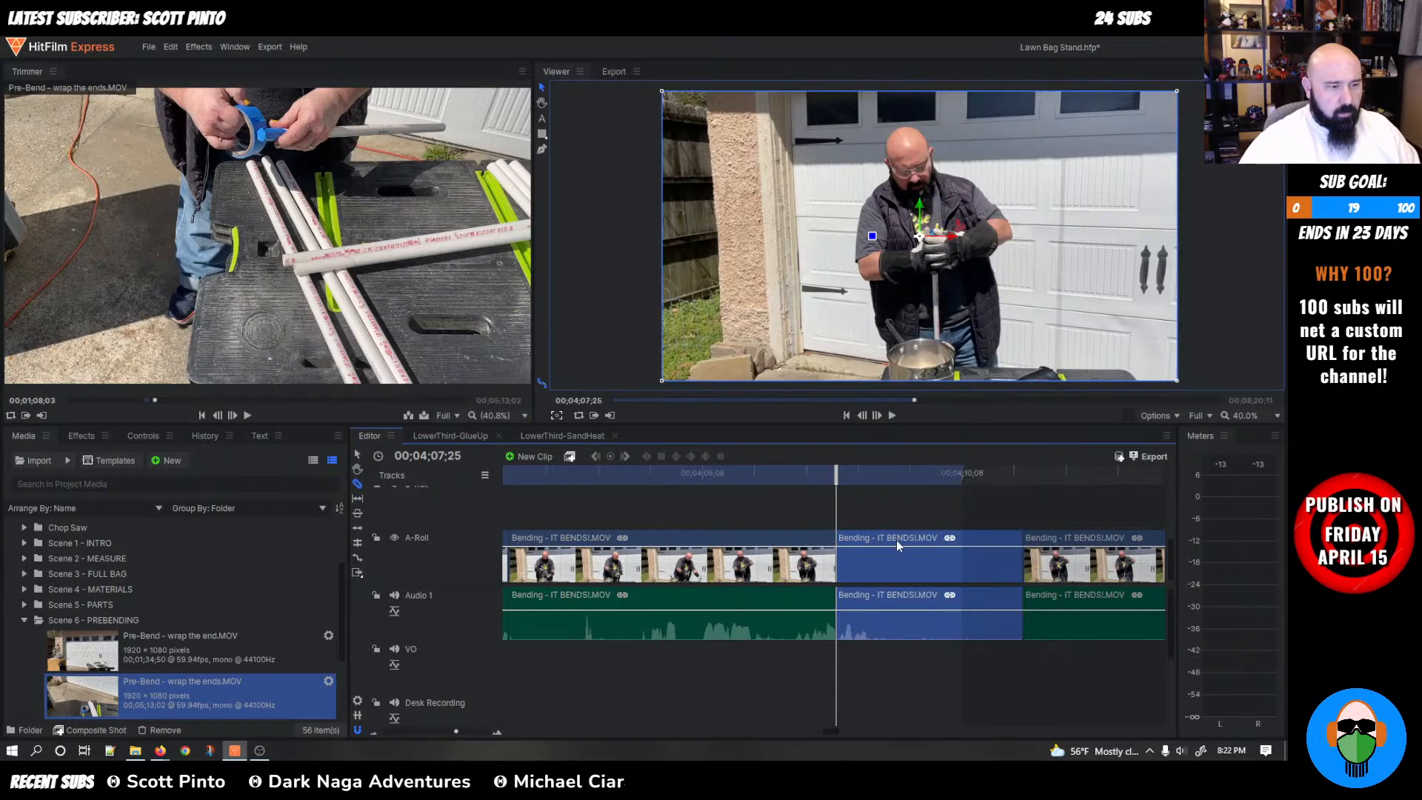
pyautogui.hotkey('shift', 'Delete')
pyautogui.scroll(-10, 894, 540)
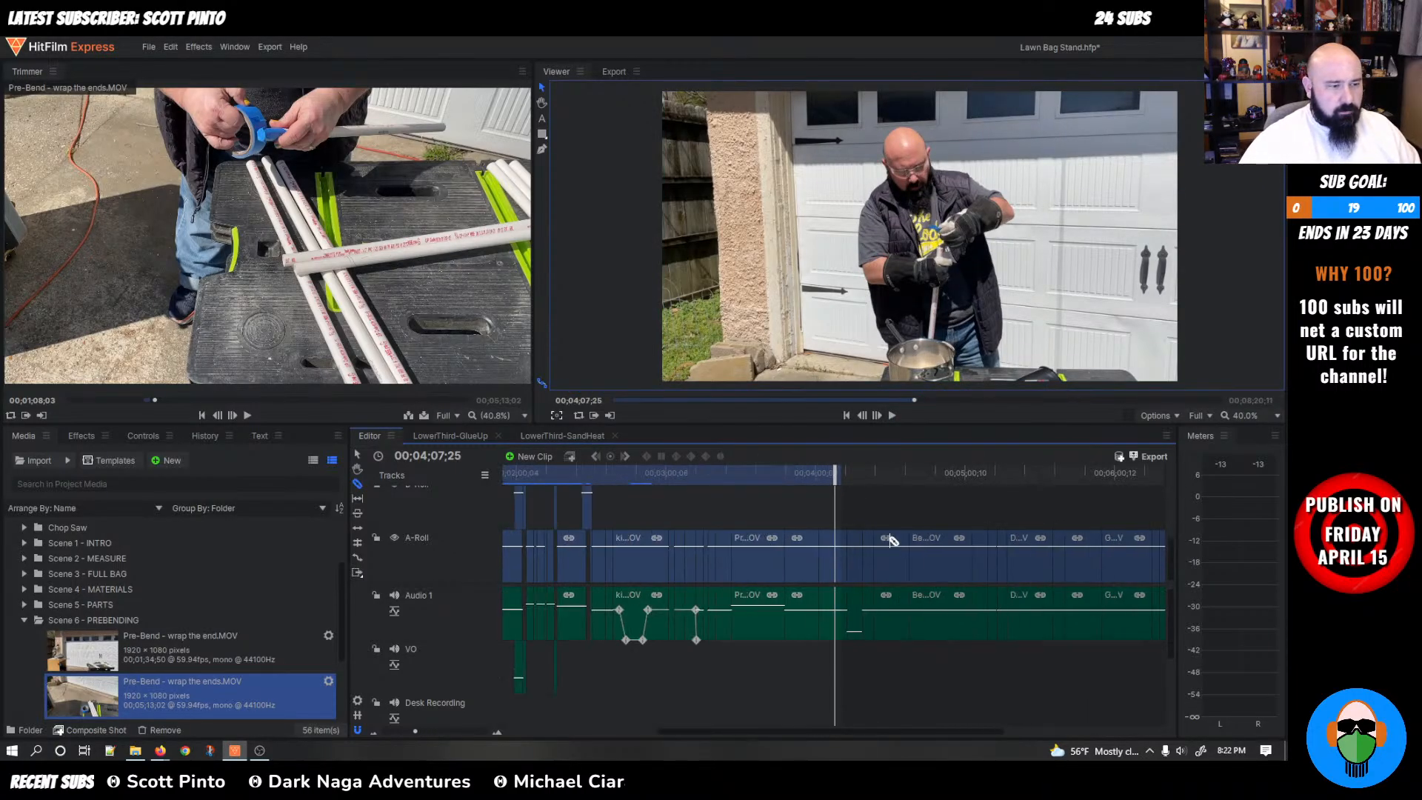
pyautogui.moveTo(840, 483); pyautogui.dragTo(810, 493)
pyautogui.press('space')
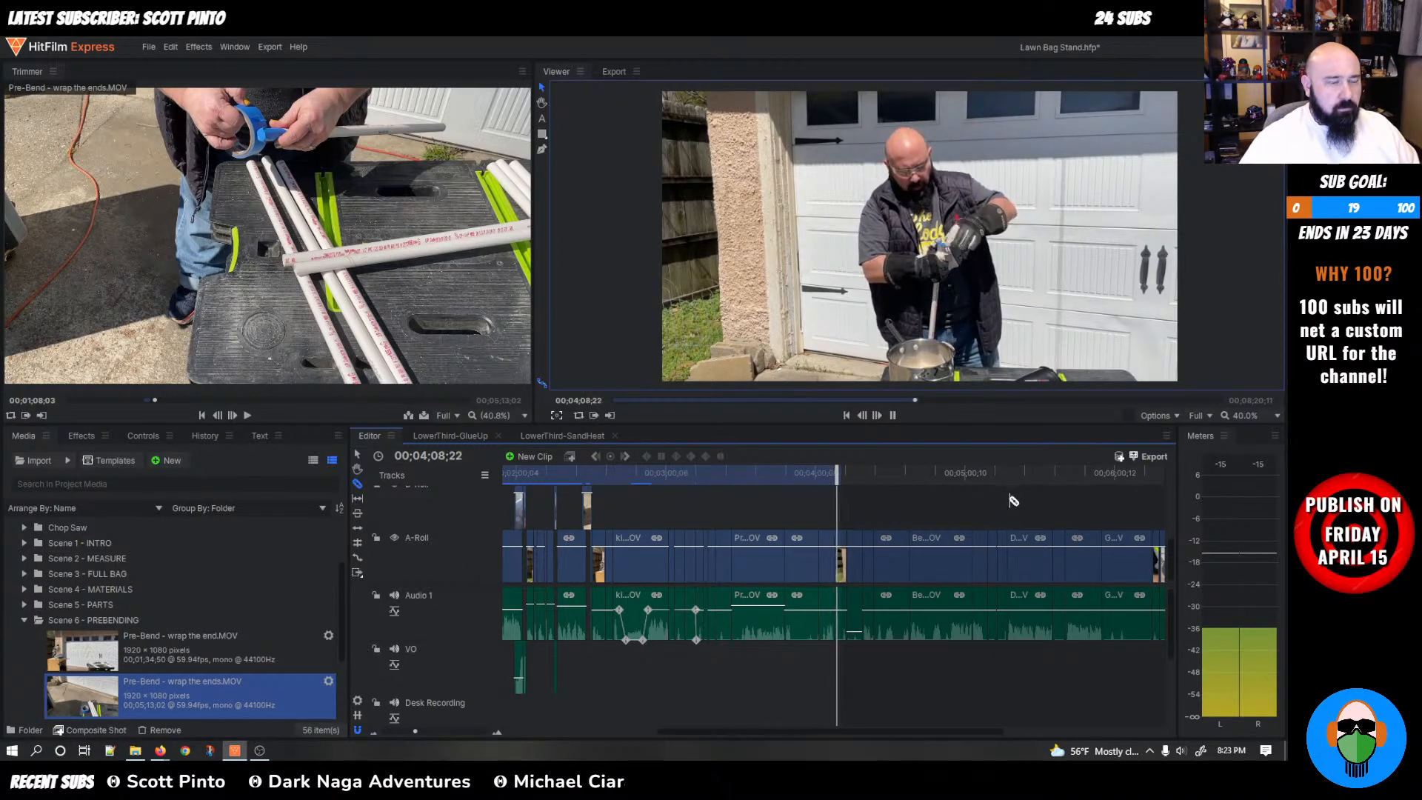
pyautogui.press('space')
pyautogui.moveTo(840, 472); pyautogui.dragTo(824, 472)
pyautogui.press('space')
pyautogui.press('space')
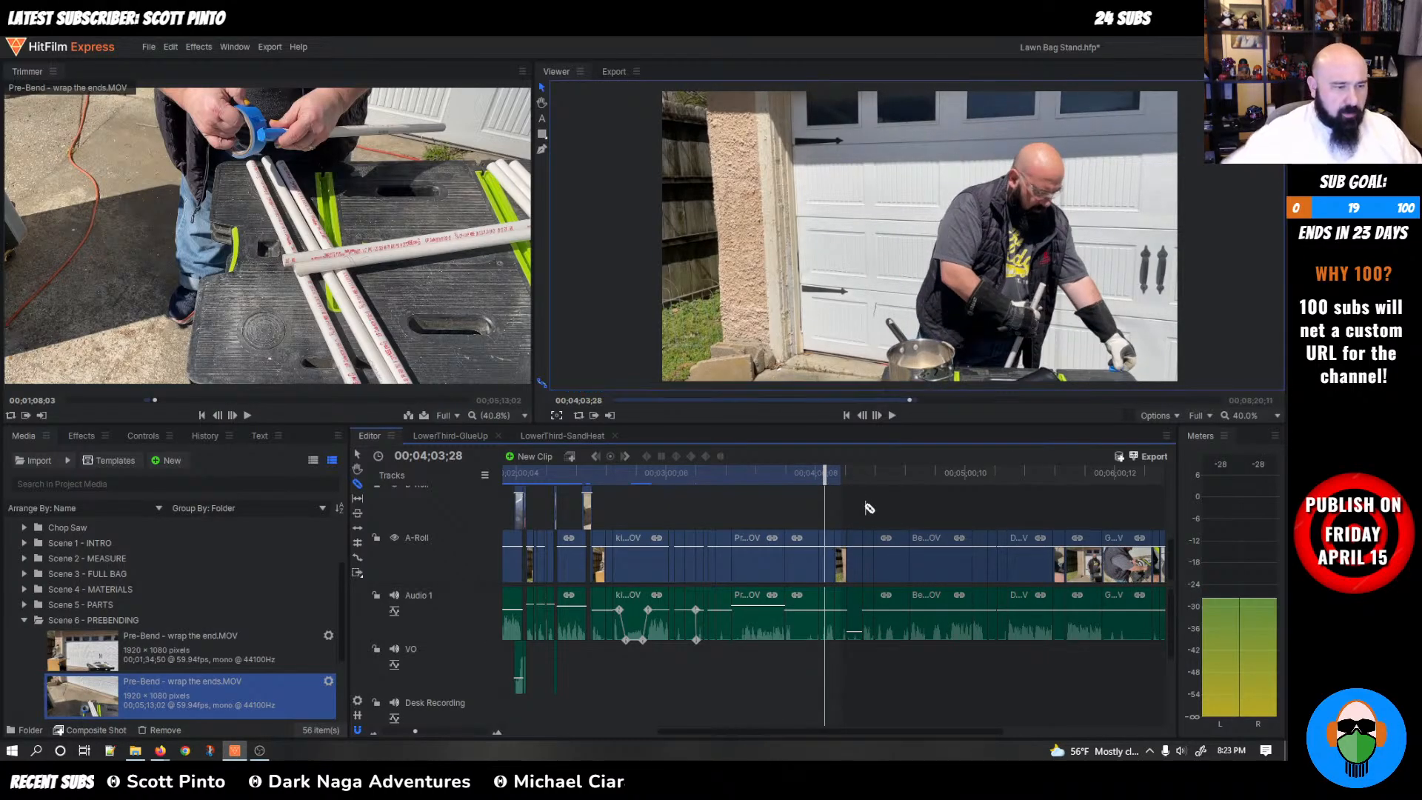
# Undo the ripple deletion of the pipe-filling segment and replay the bending shots to about 00;04;45
pyautogui.hotkey('ctrl', 'z')
pyautogui.press('space')
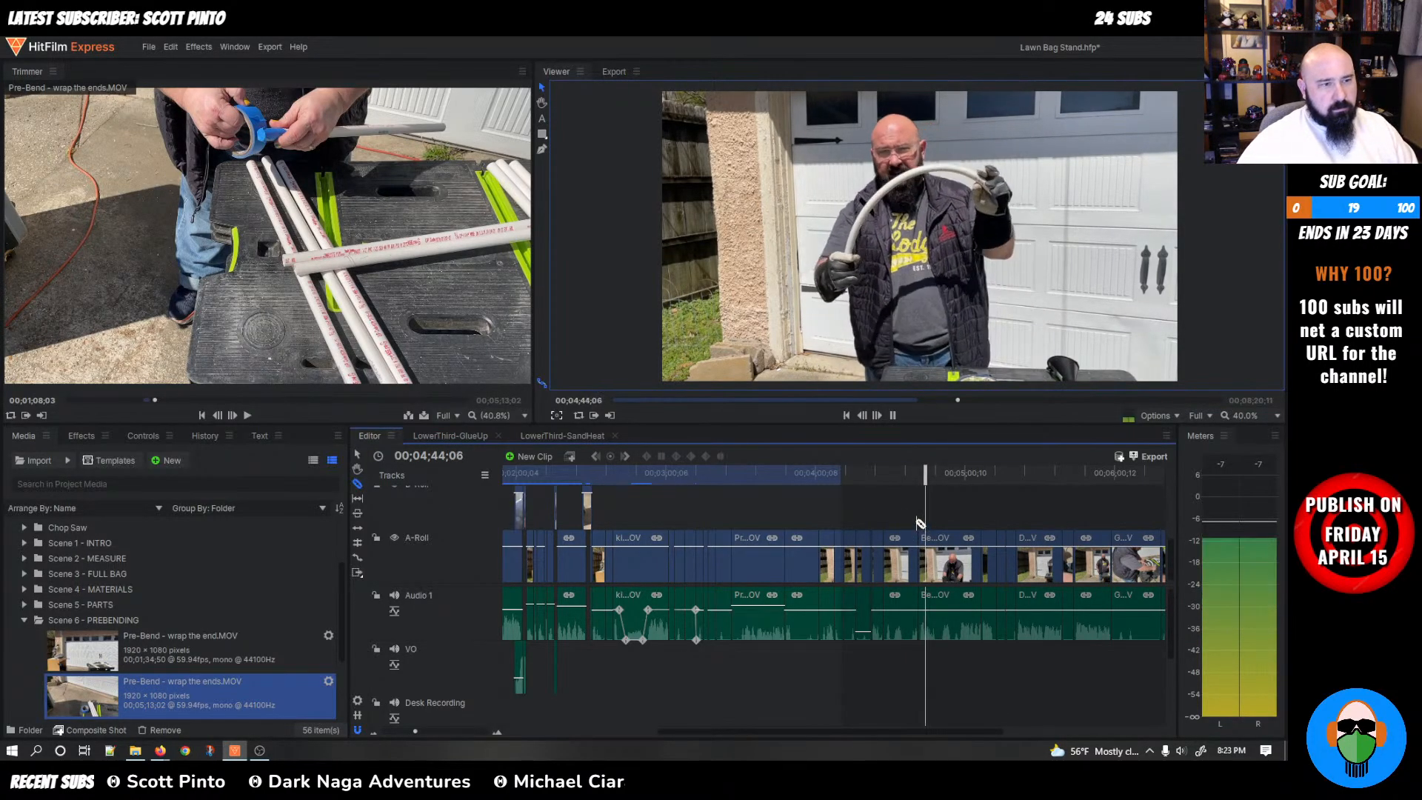
pyautogui.press('space')
# Replay the bent-pipe shots from about 00;04;23, return to 00;04;28;27 where the pipe is held up, and save the project
pyautogui.scroll(5, 920, 524)
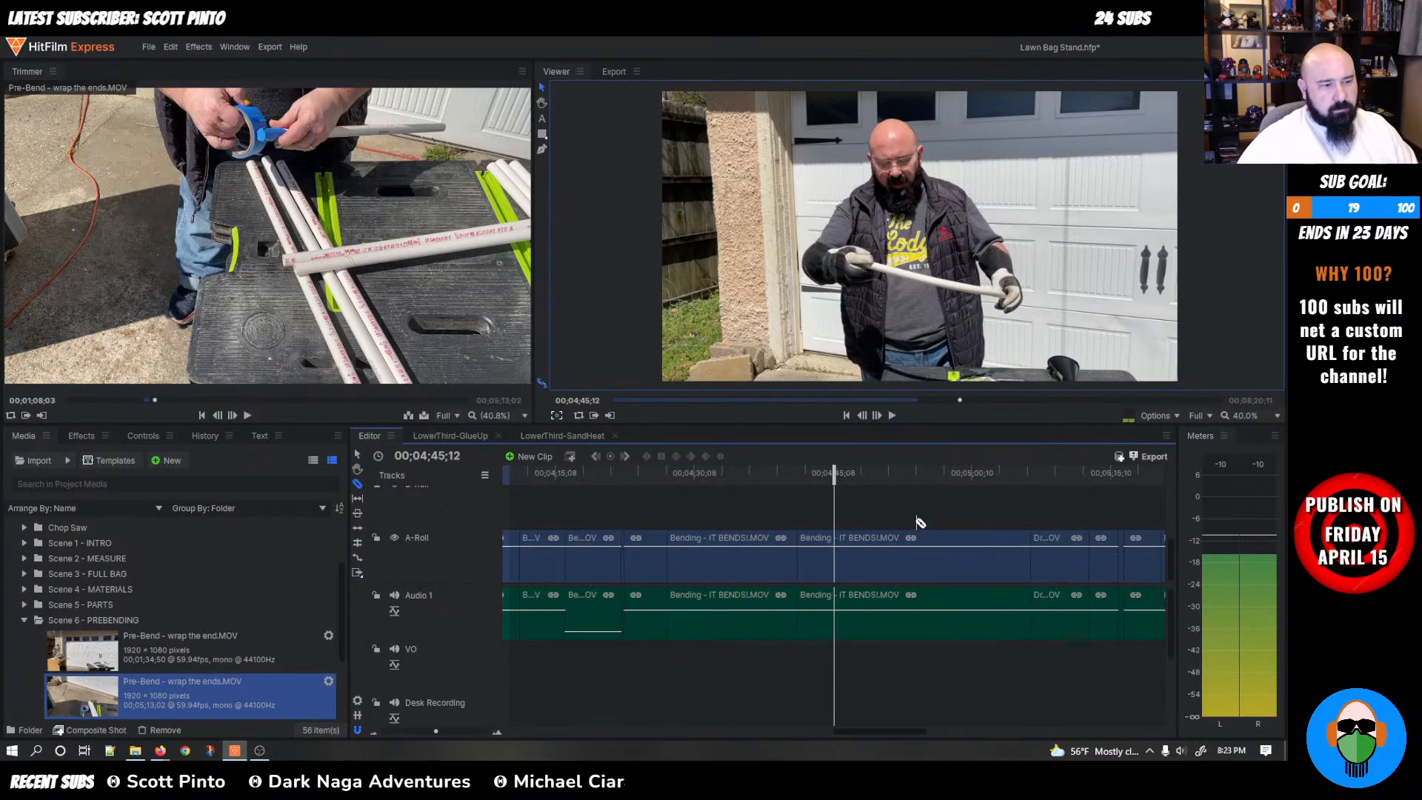
pyautogui.moveTo(827, 477); pyautogui.dragTo(628, 485)
pyautogui.press('space')
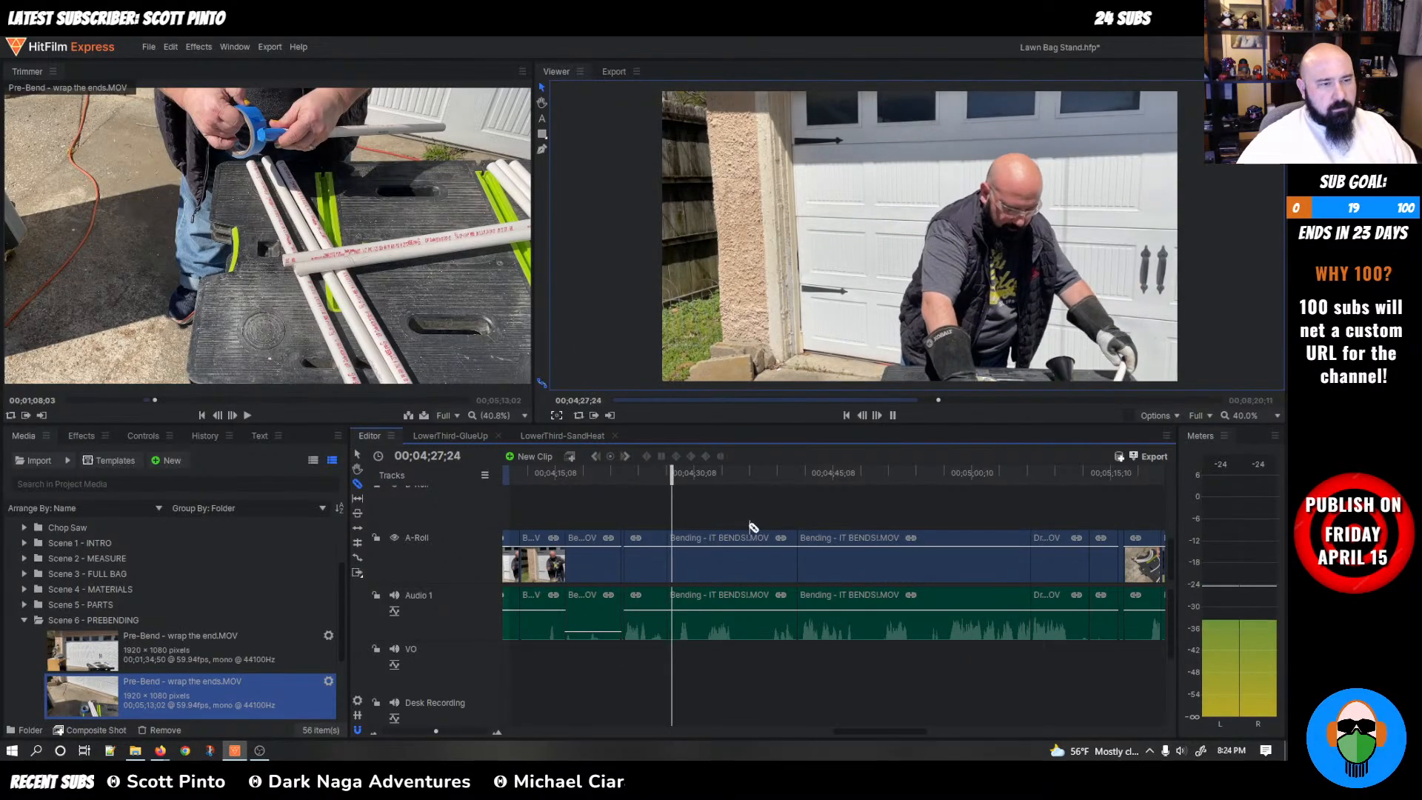
pyautogui.press('space')
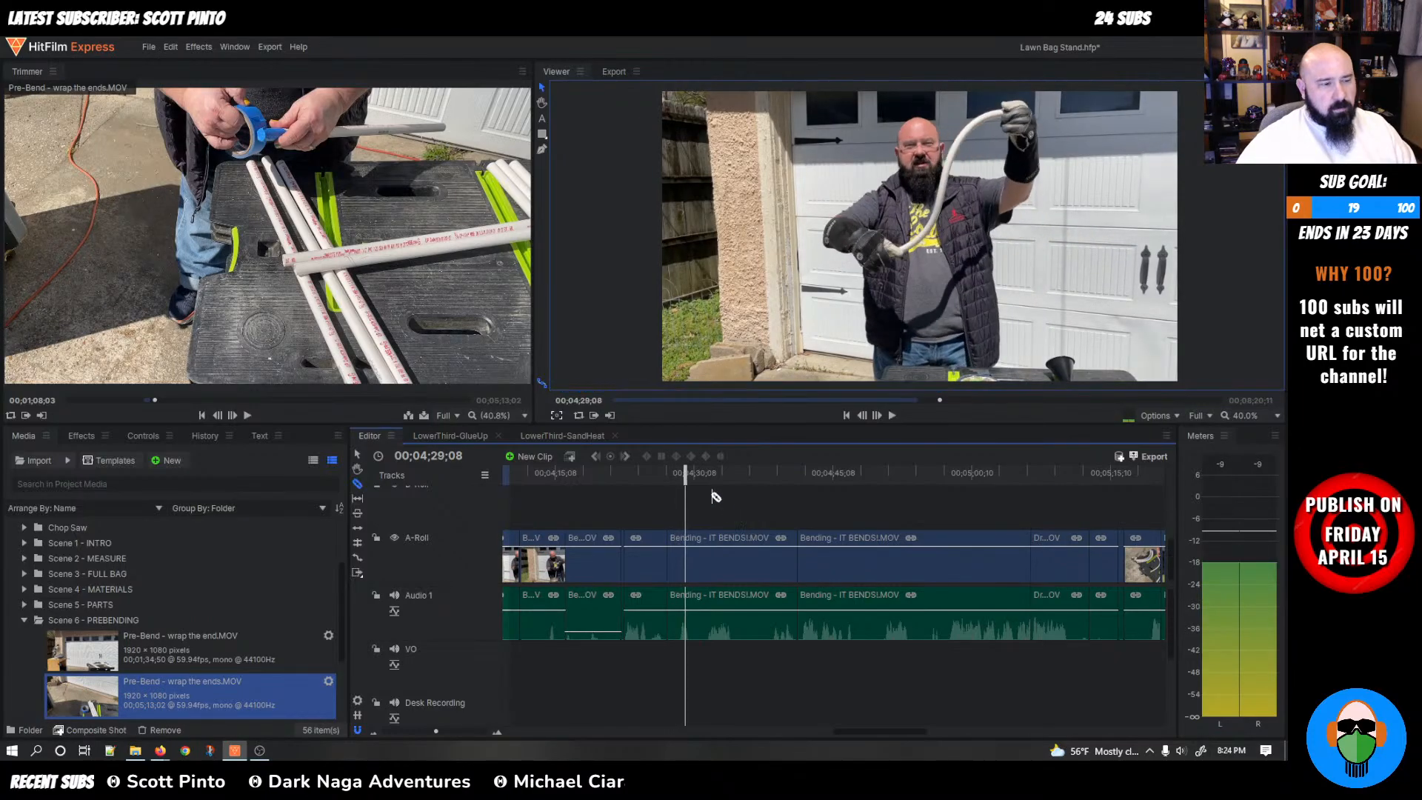
pyautogui.moveTo(682, 483); pyautogui.dragTo(677, 483)
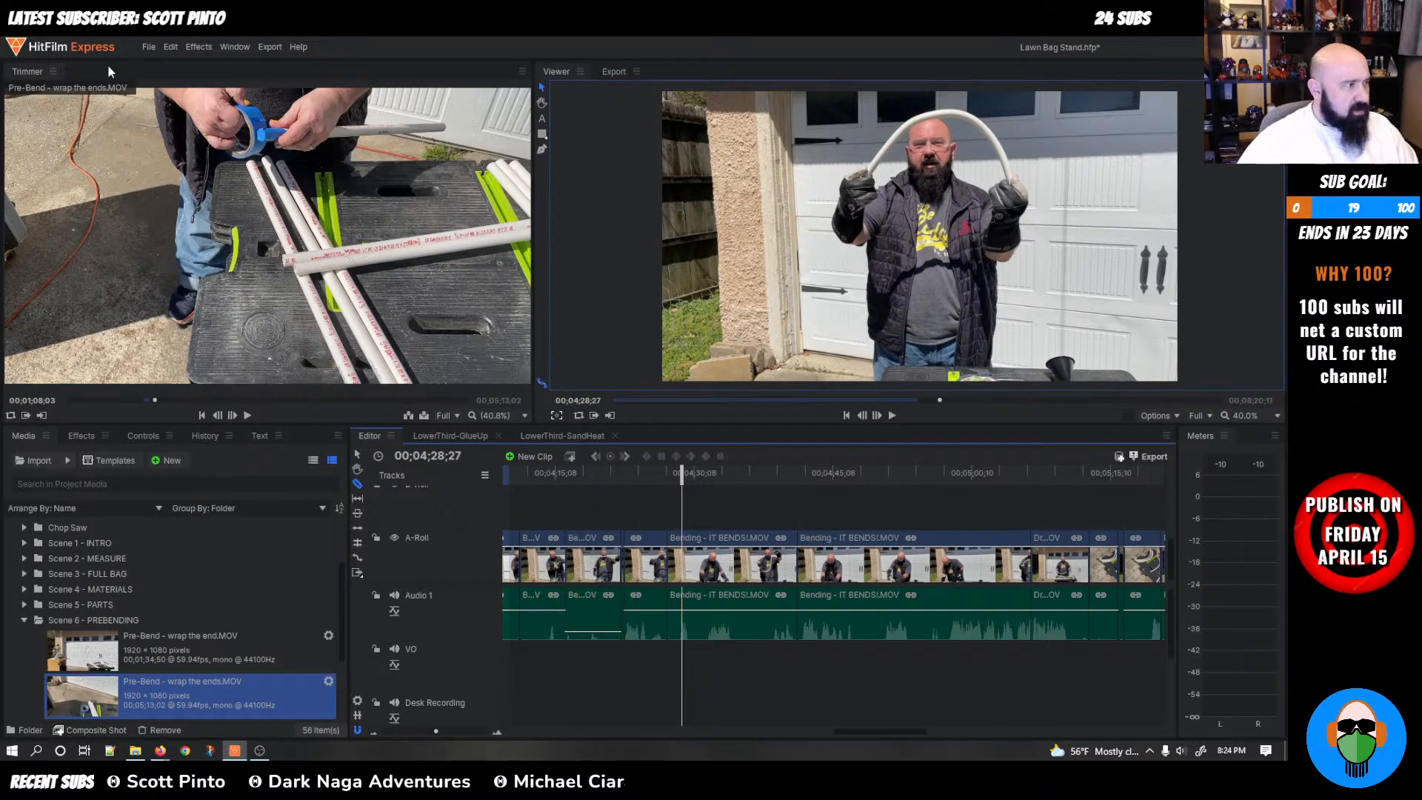
pyautogui.click(148, 46)
pyautogui.click(161, 122)
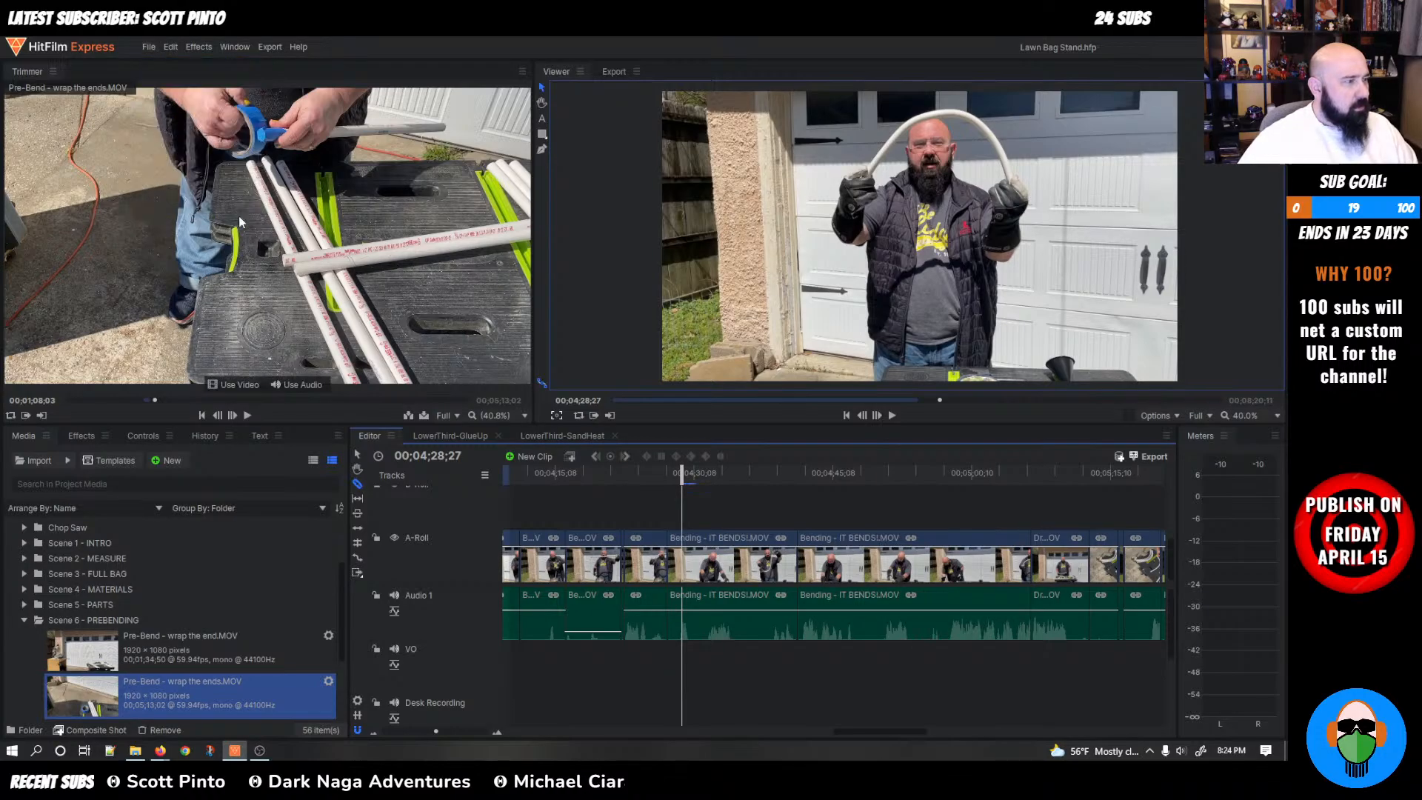
# Split the Bending - IT BENDS! clips at 00;04;28;27 and at about 00;04;24;12
pyautogui.click(685, 560)
pyautogui.moveTo(682, 480); pyautogui.dragTo(641, 475)
pyautogui.click(642, 540)
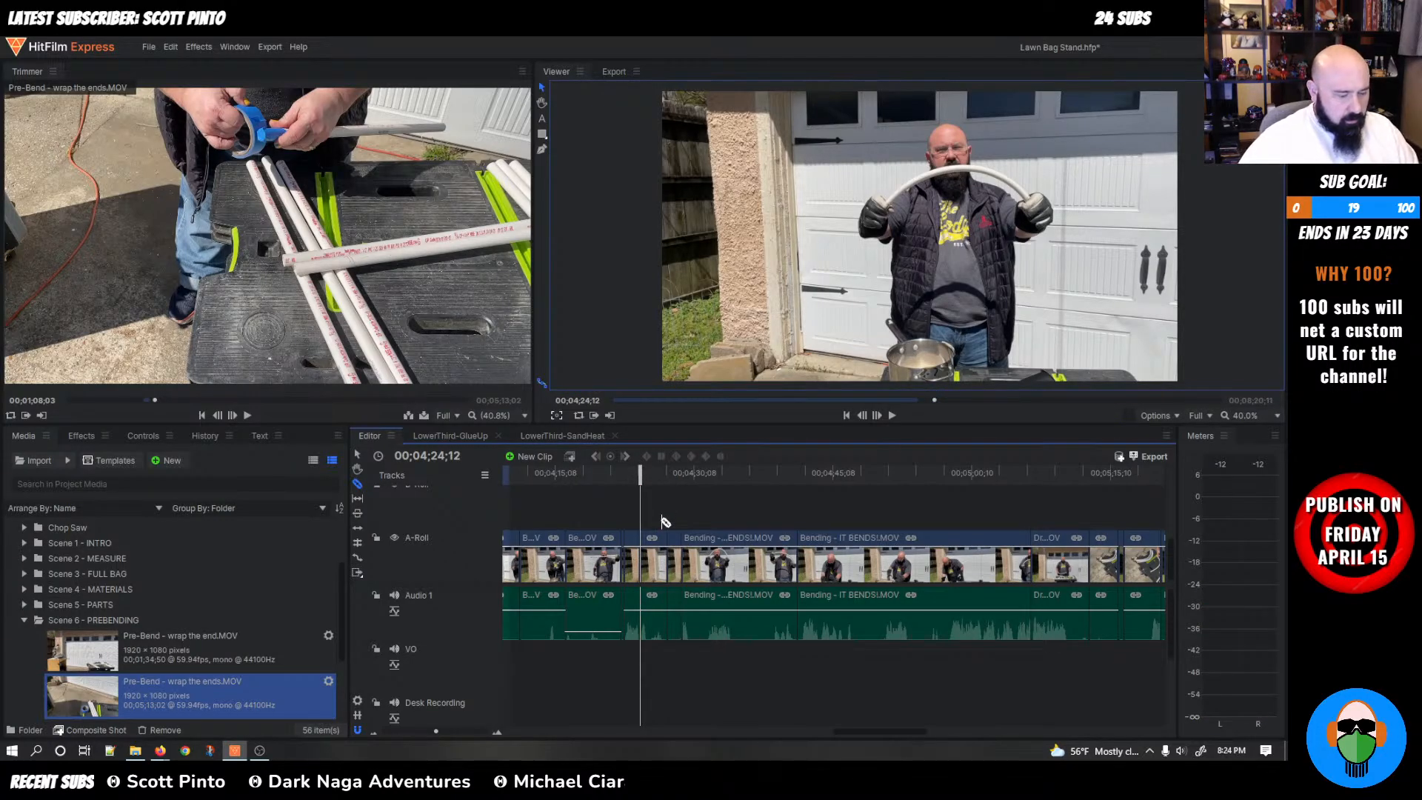
# Ripple delete the two short segments between about 00;04;24;12 and 00;04;28;27, and replay the shortened bending sequence
pyautogui.moveTo(642, 477); pyautogui.dragTo(684, 504)
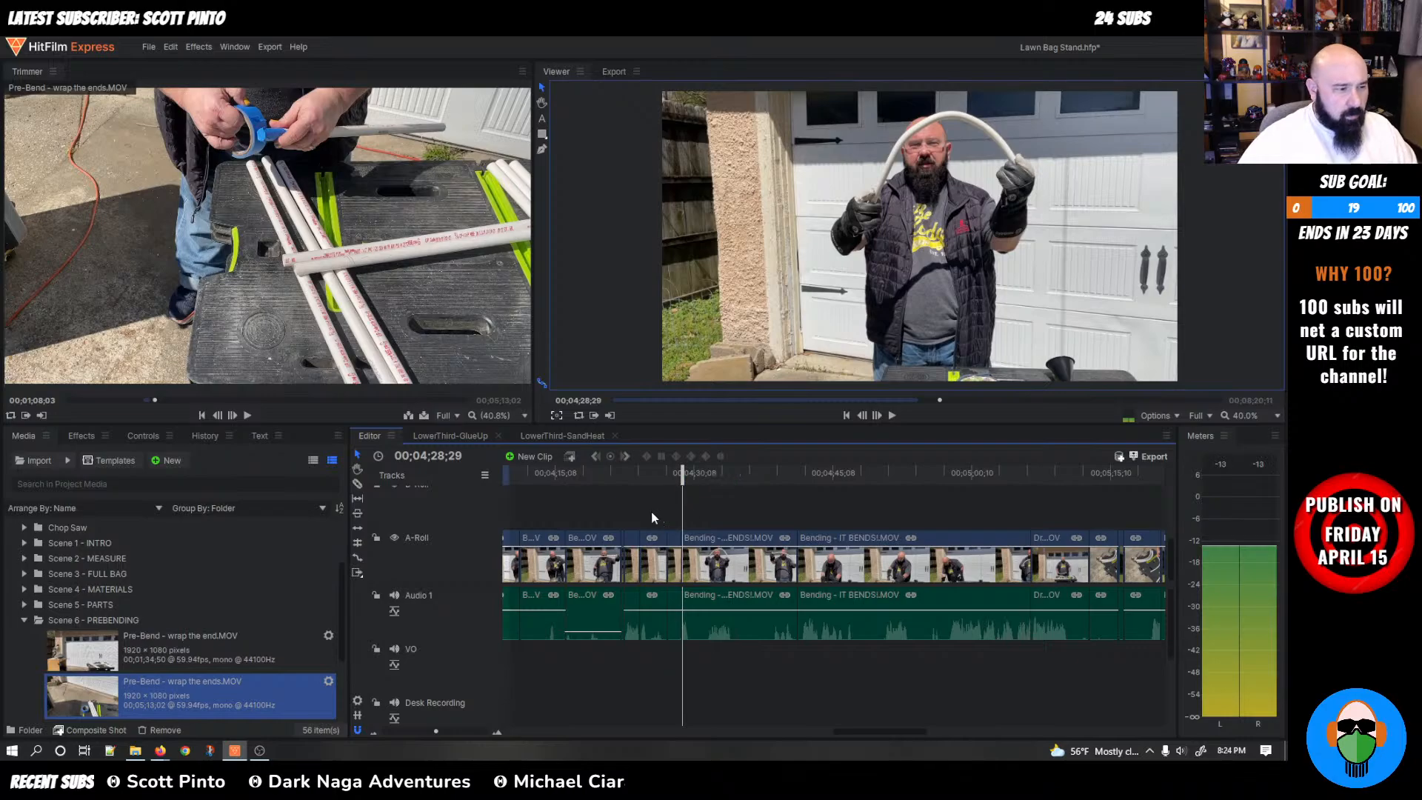
pyautogui.moveTo(681, 477); pyautogui.dragTo(635, 499)
pyautogui.click(651, 535)
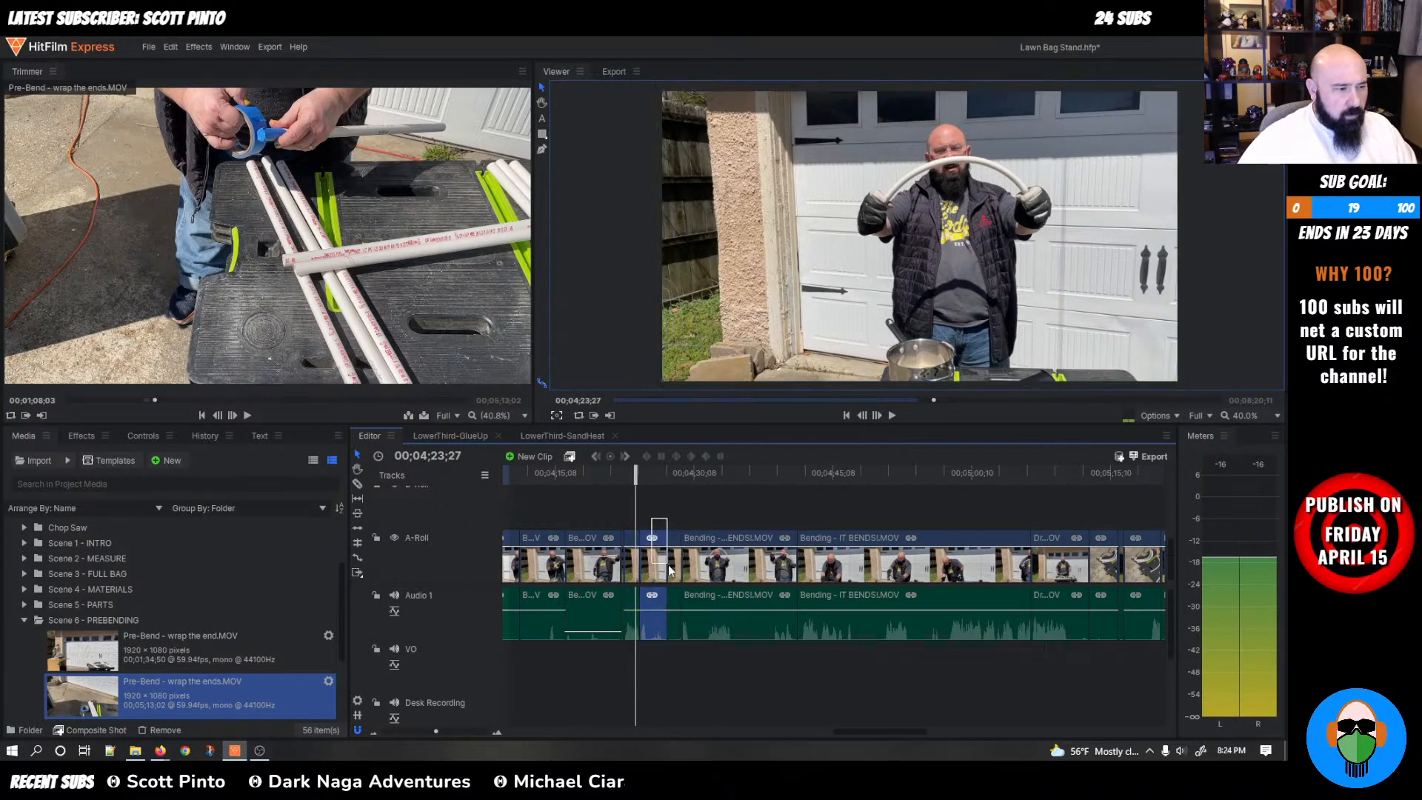
pyautogui.rightClick(674, 610)
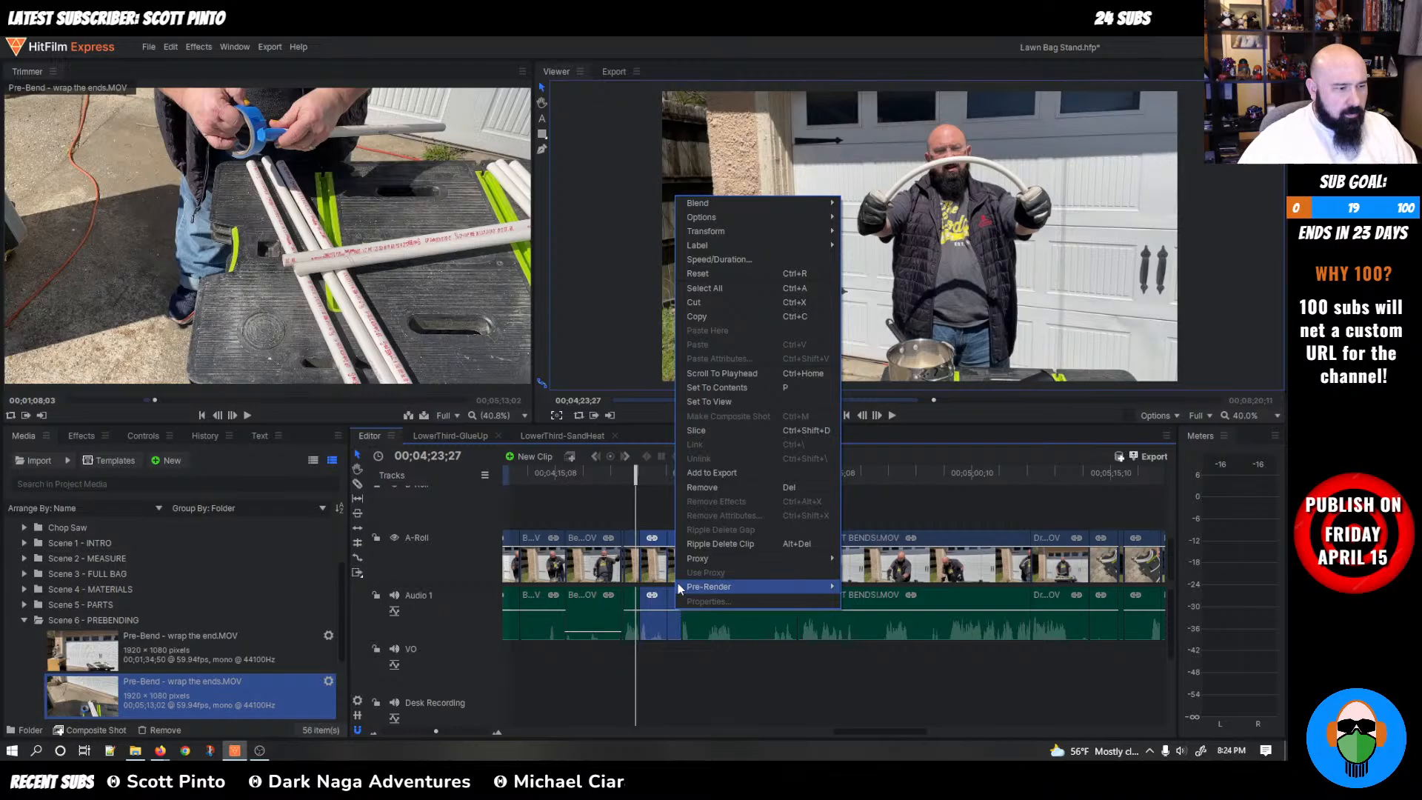
pyautogui.click(712, 543)
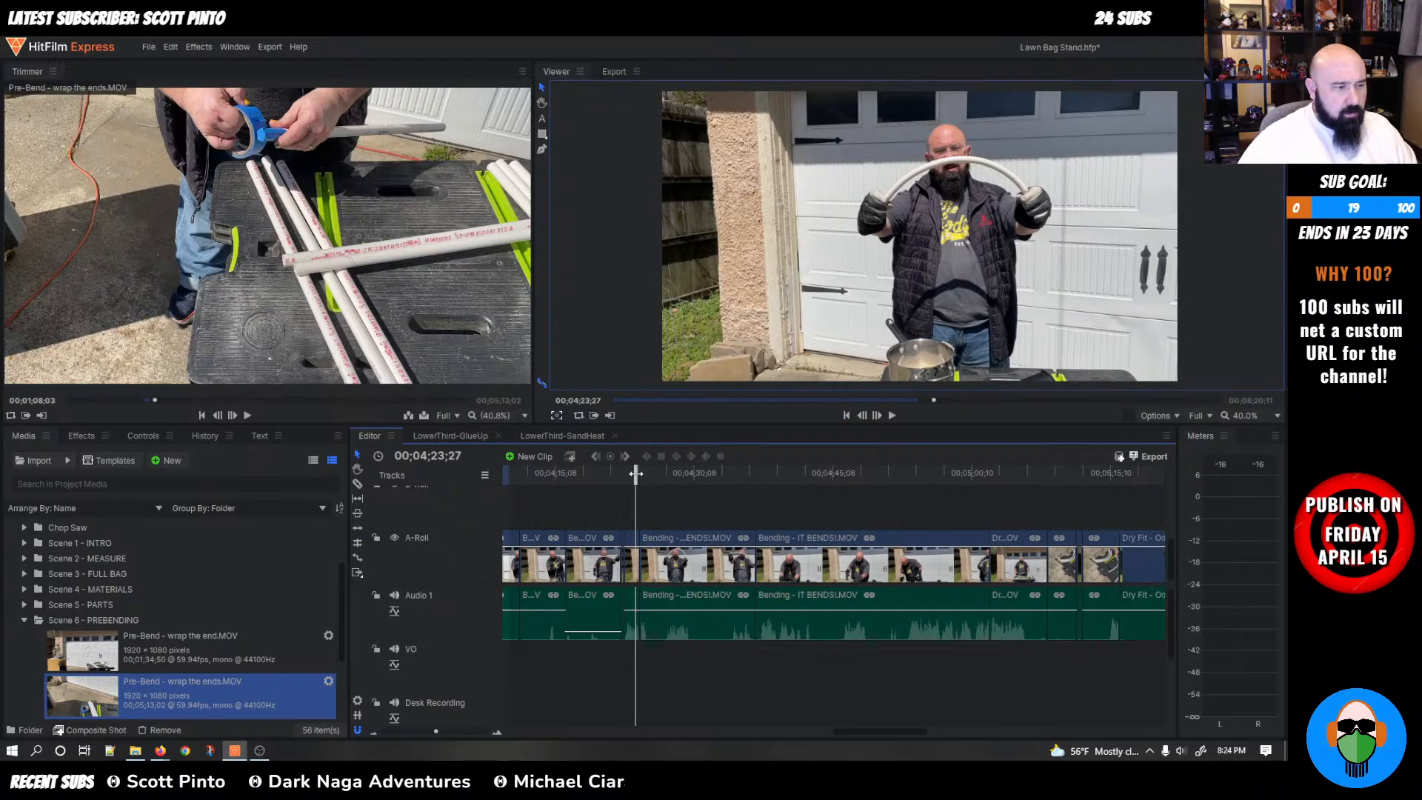
pyautogui.moveTo(641, 480); pyautogui.dragTo(593, 482)
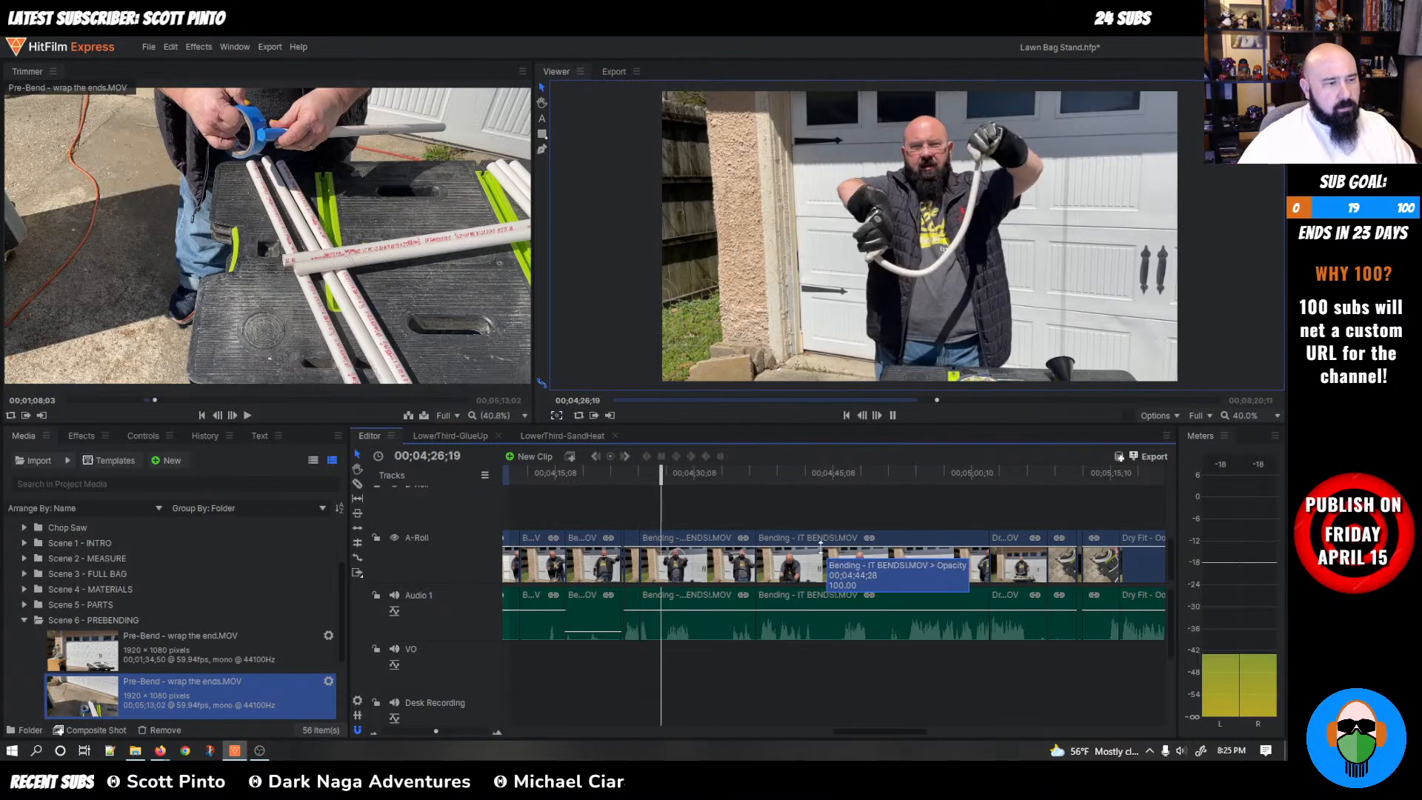
pyautogui.press('space')
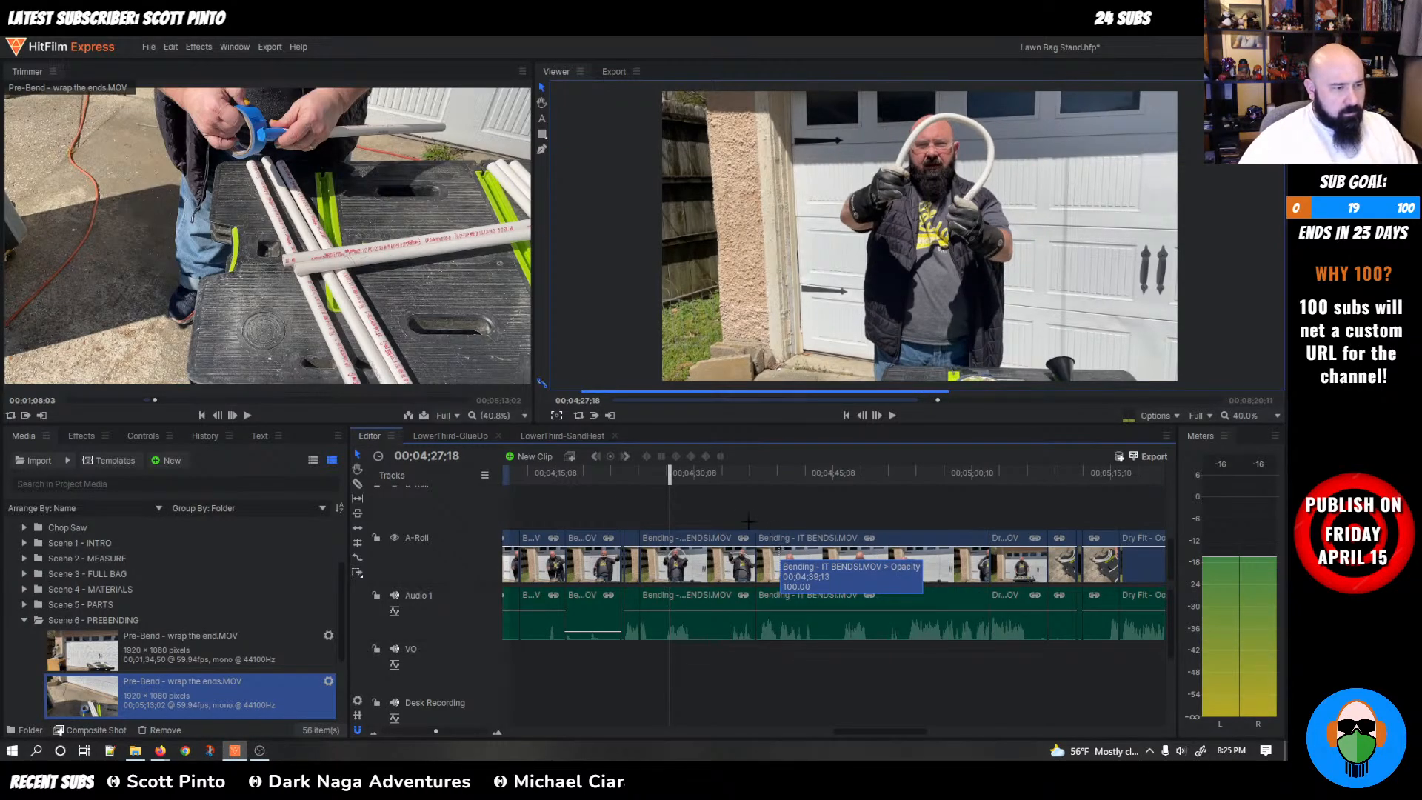
# Undo the ripple deletion of the two short bending segments and replay the bent-pipe shot up to 00;04;25;00
pyautogui.hotkey('ctrl', 'z')
pyautogui.moveTo(670, 477); pyautogui.dragTo(605, 483)
pyautogui.press('space')
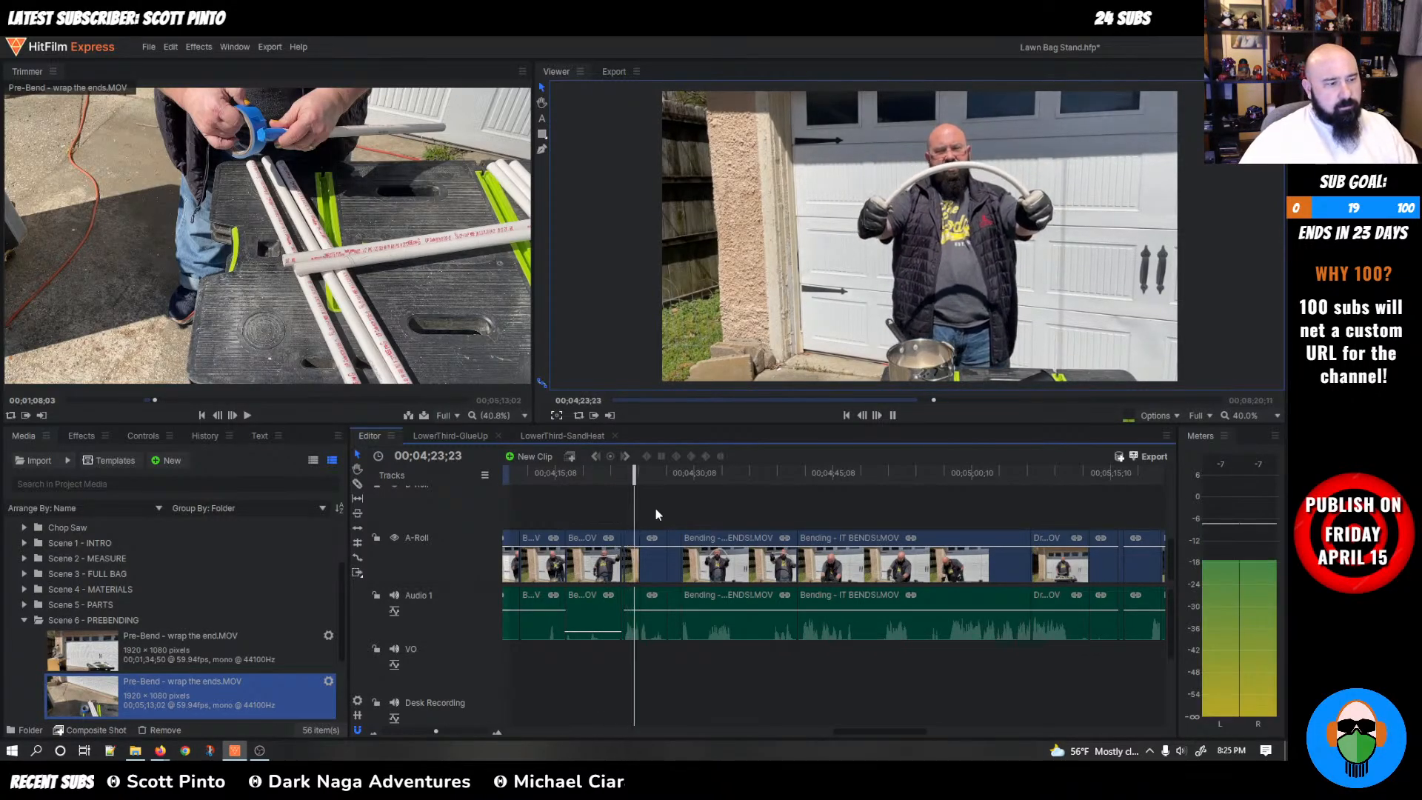
pyautogui.press('space')
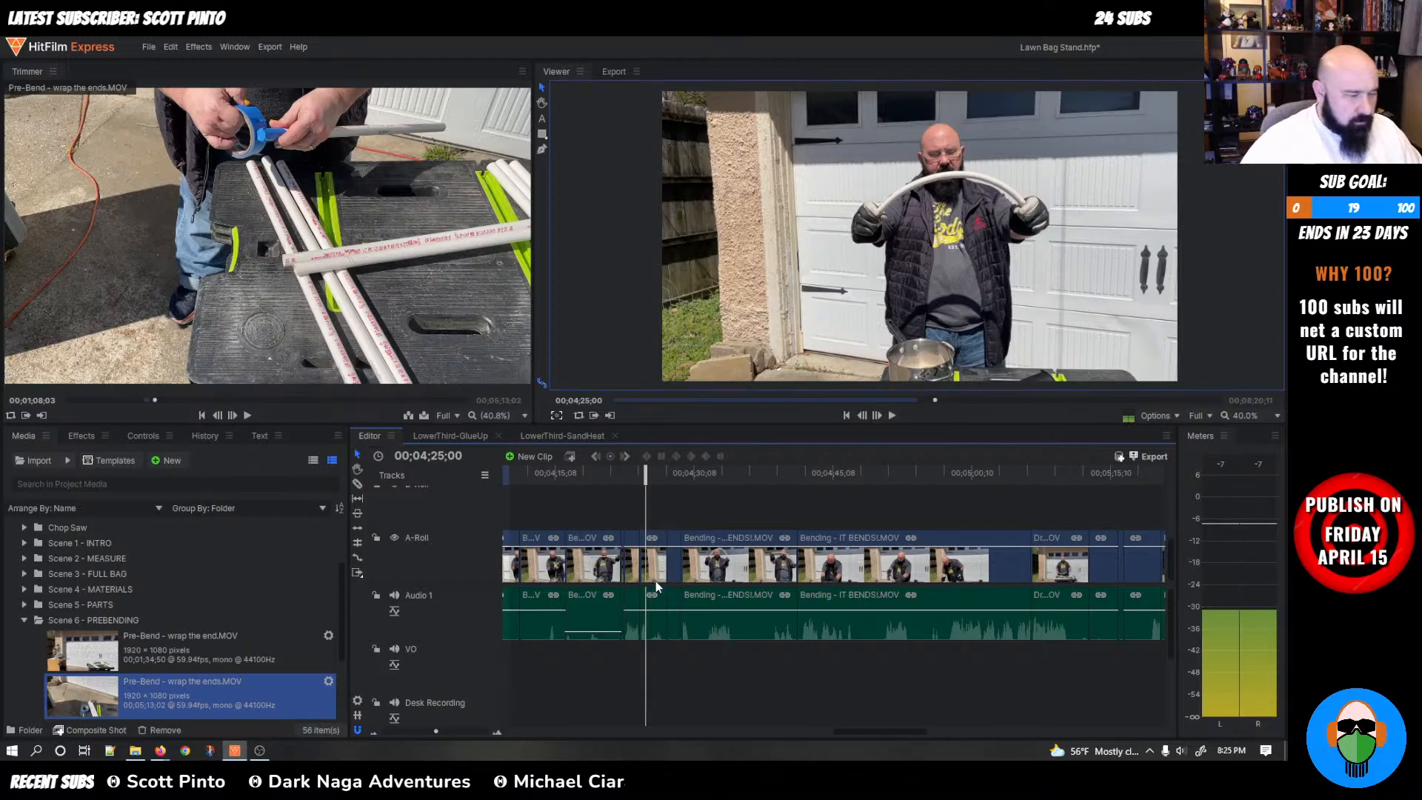
# Move the cut in the first bent-pipe shot later by rejoining the clip and splitting it again at 00;04;24;27
pyautogui.scroll(3, 656, 580)
pyautogui.scroll(2, 656, 581)
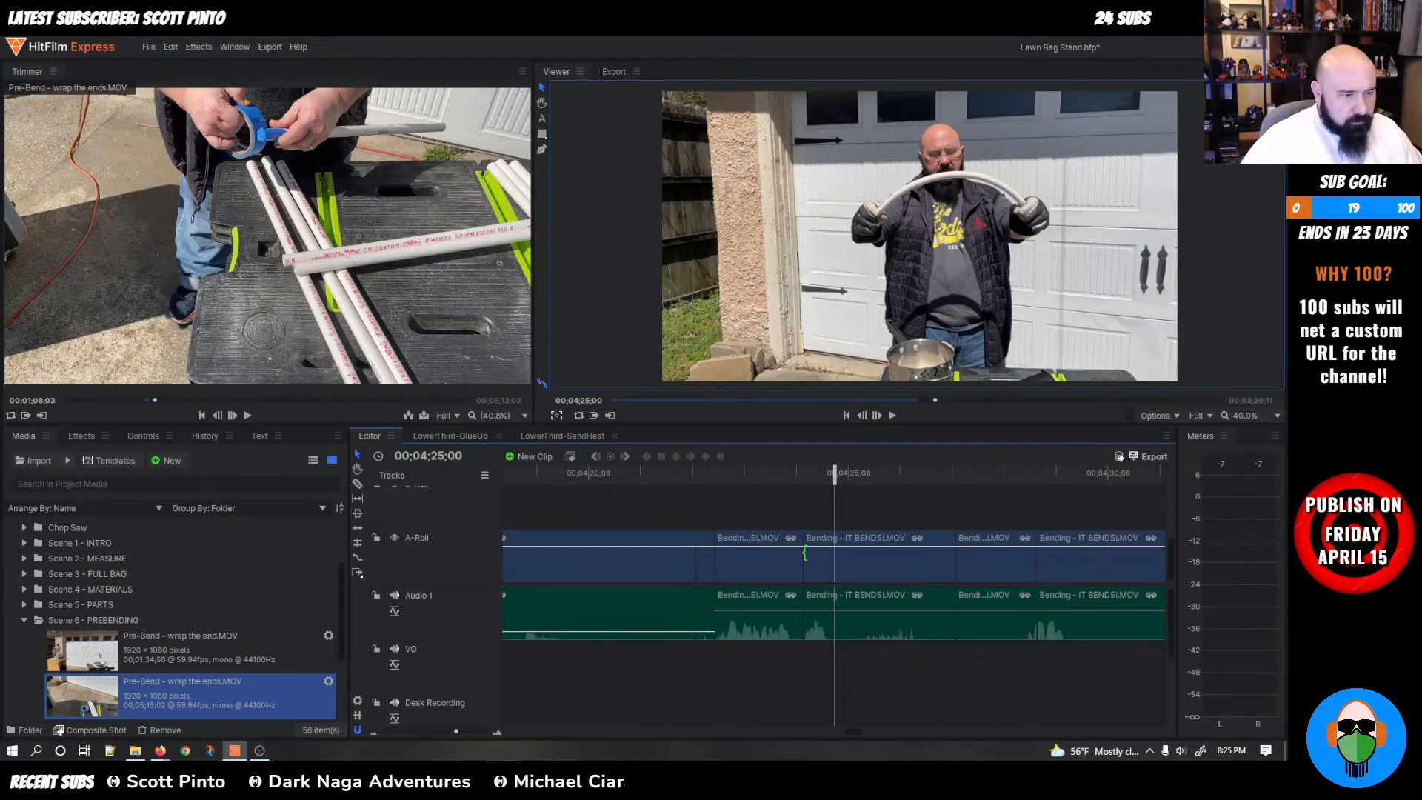
pyautogui.moveTo(805, 553); pyautogui.dragTo(836, 551)
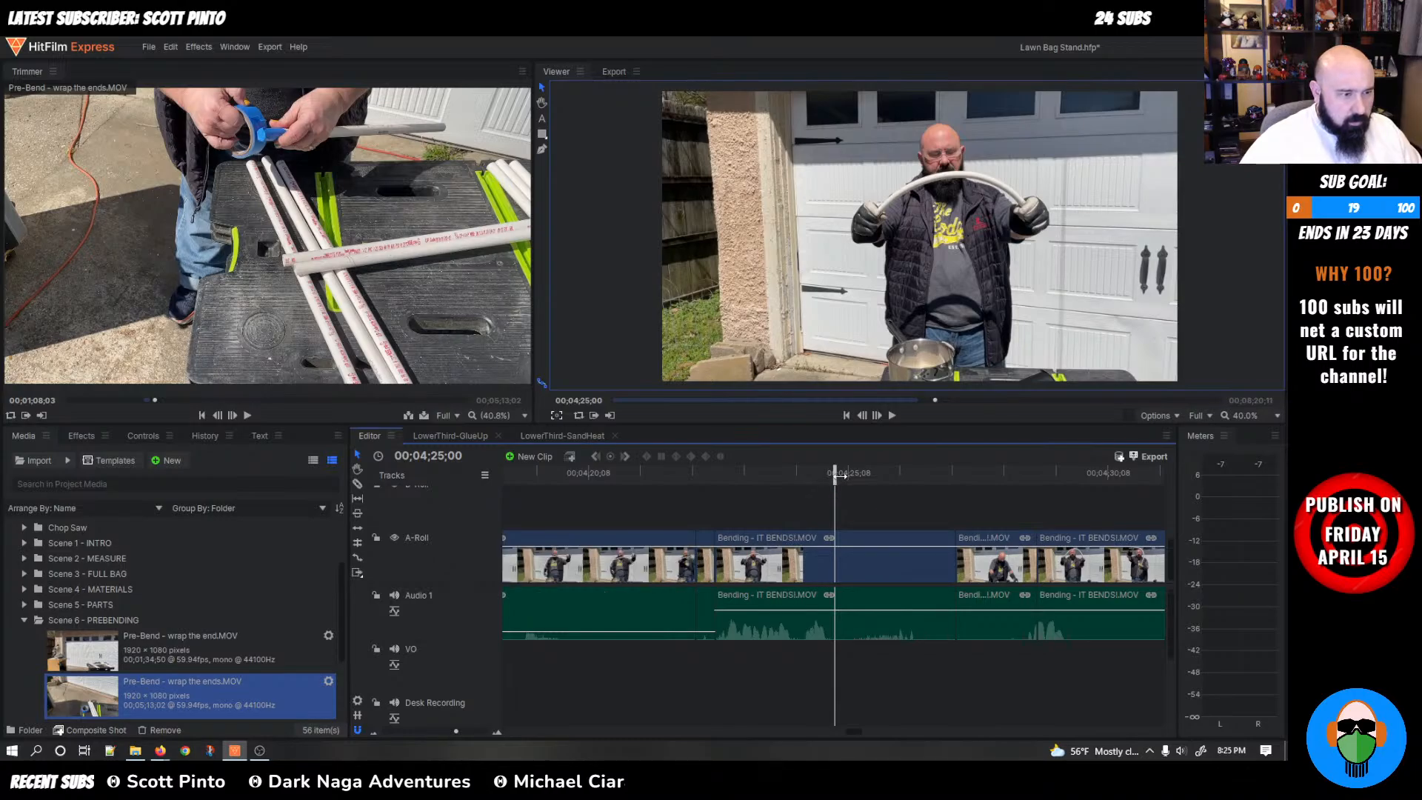
pyautogui.moveTo(834, 480); pyautogui.dragTo(829, 481)
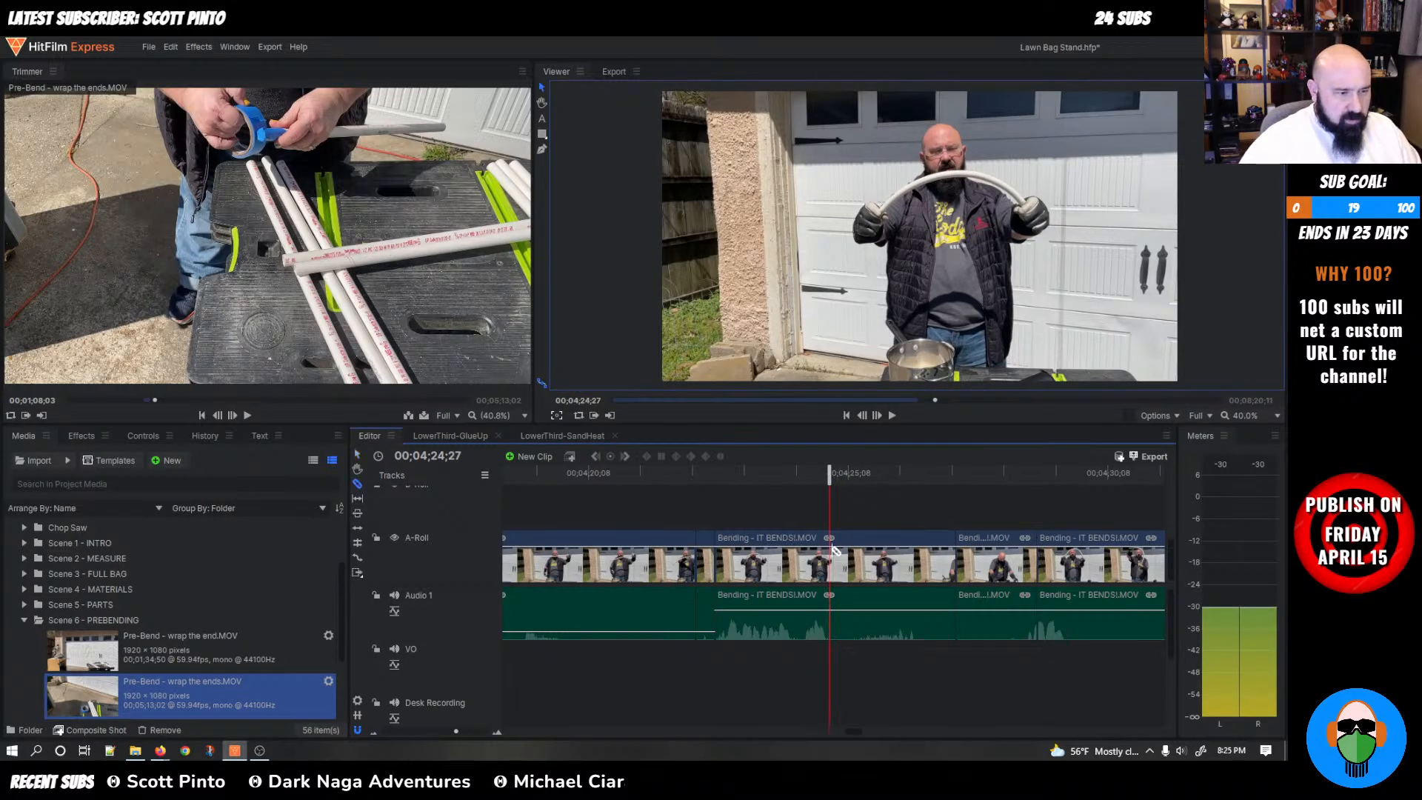
pyautogui.click(834, 550)
pyautogui.press('v')
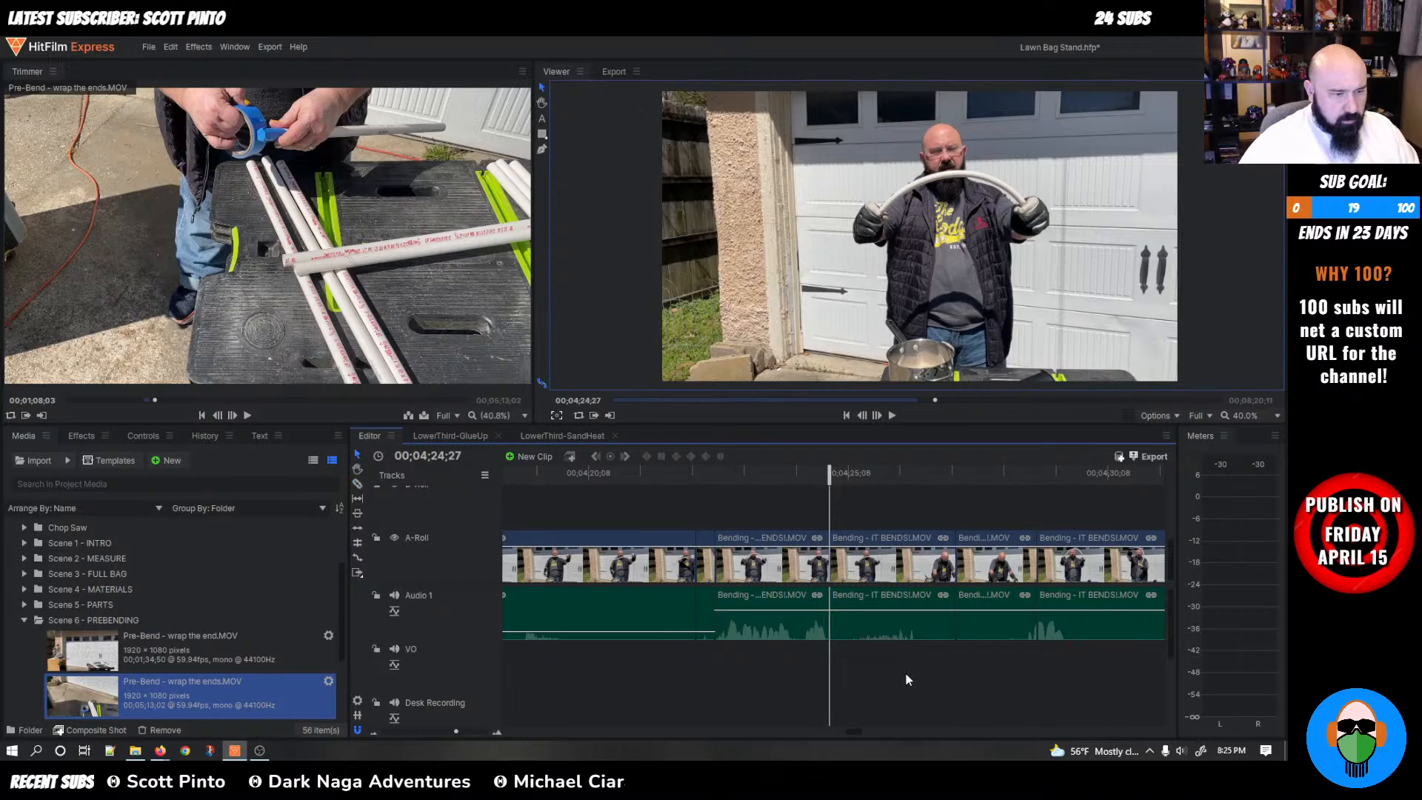
# Try ripple deleting the two short Bending - IT BENDS! segments after 00;04;24;27, and replay the join
pyautogui.click(892, 622)
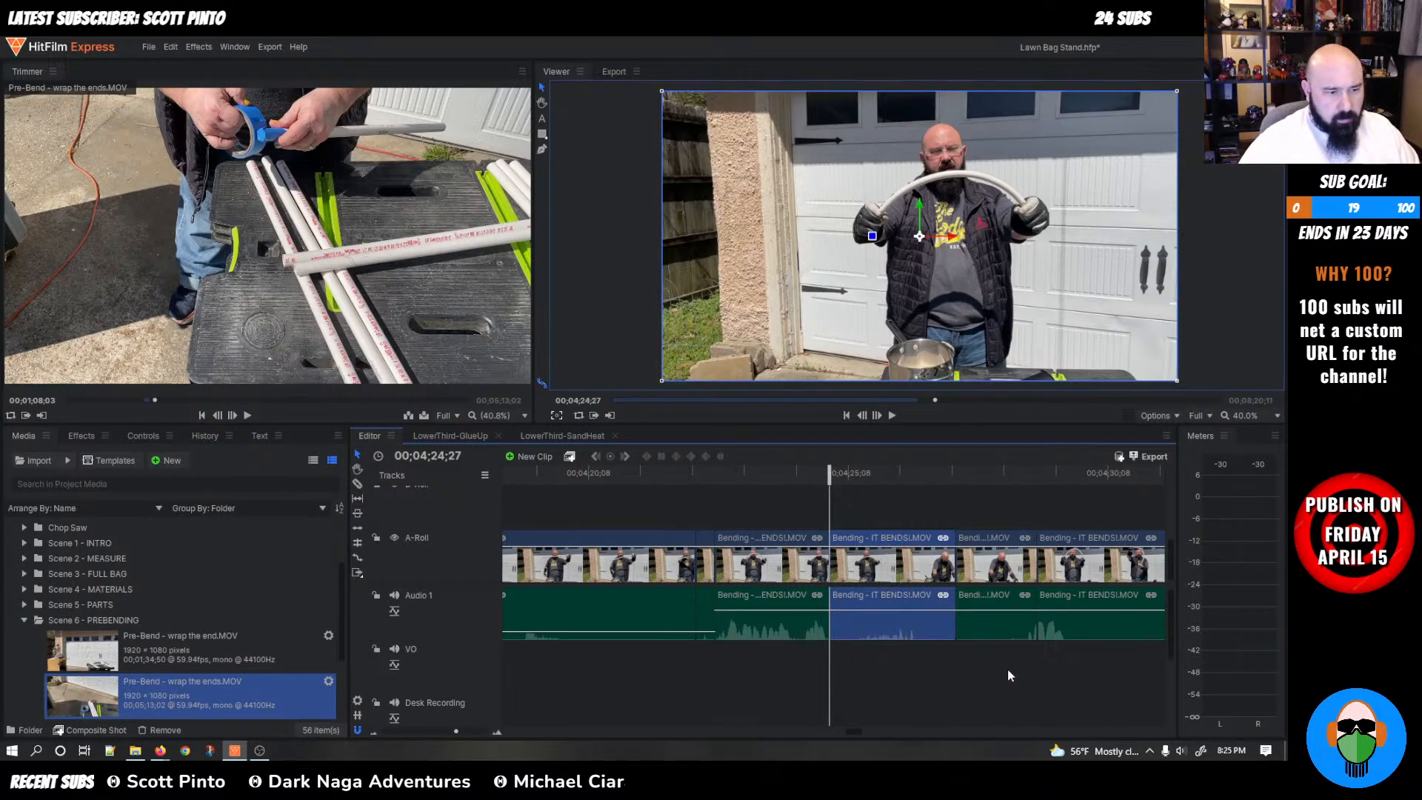
pyautogui.moveTo(1002, 662); pyautogui.dragTo(905, 510)
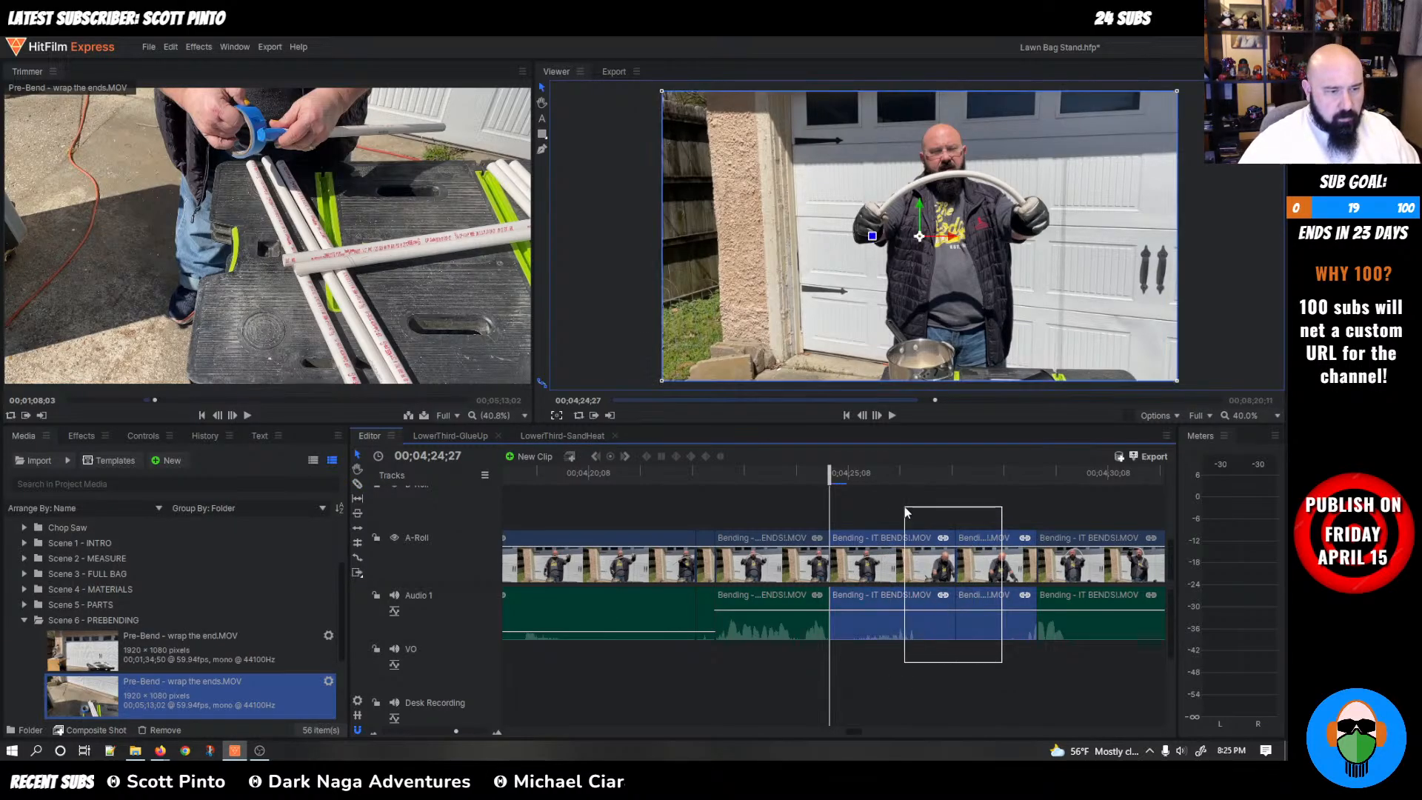
pyautogui.rightClick(932, 562)
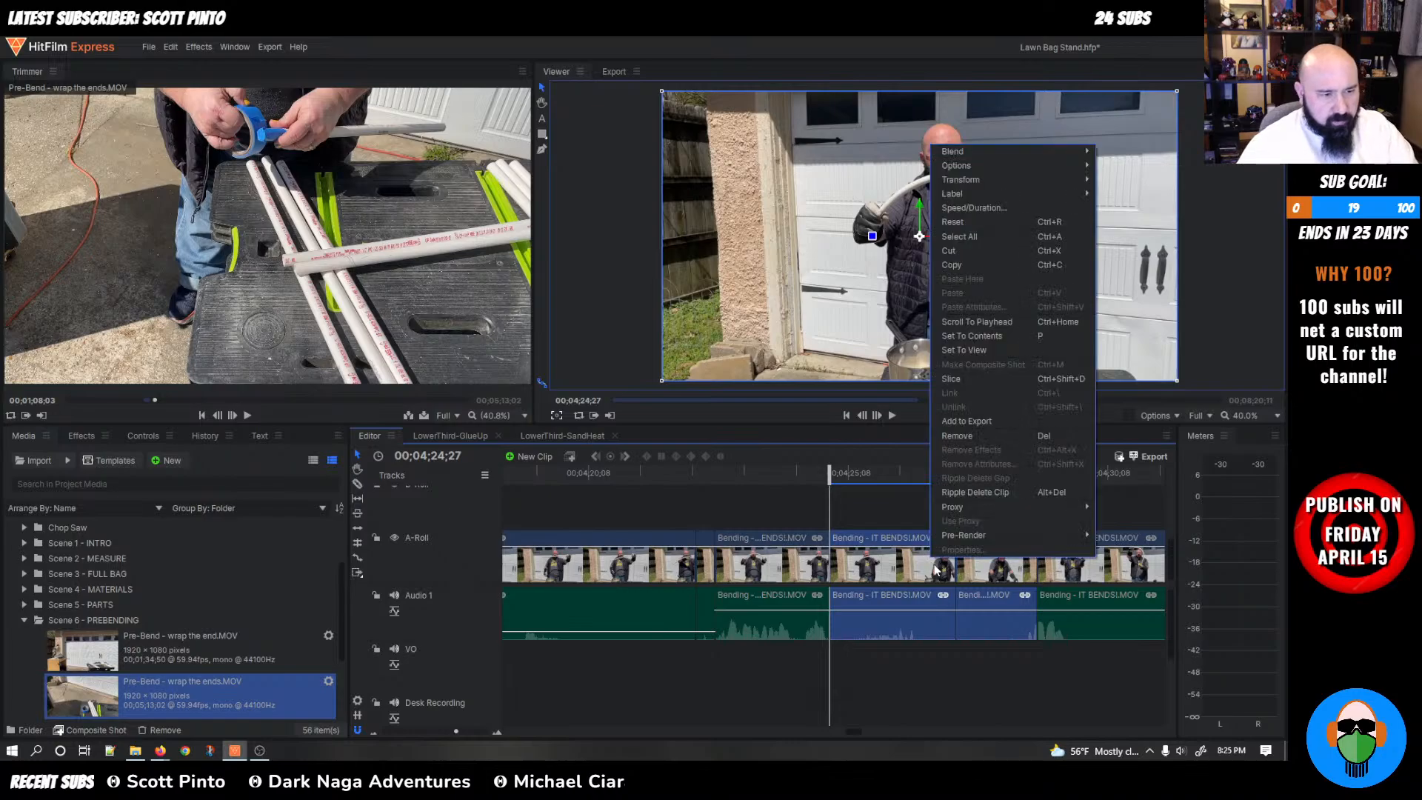
pyautogui.click(972, 493)
pyautogui.press('space')
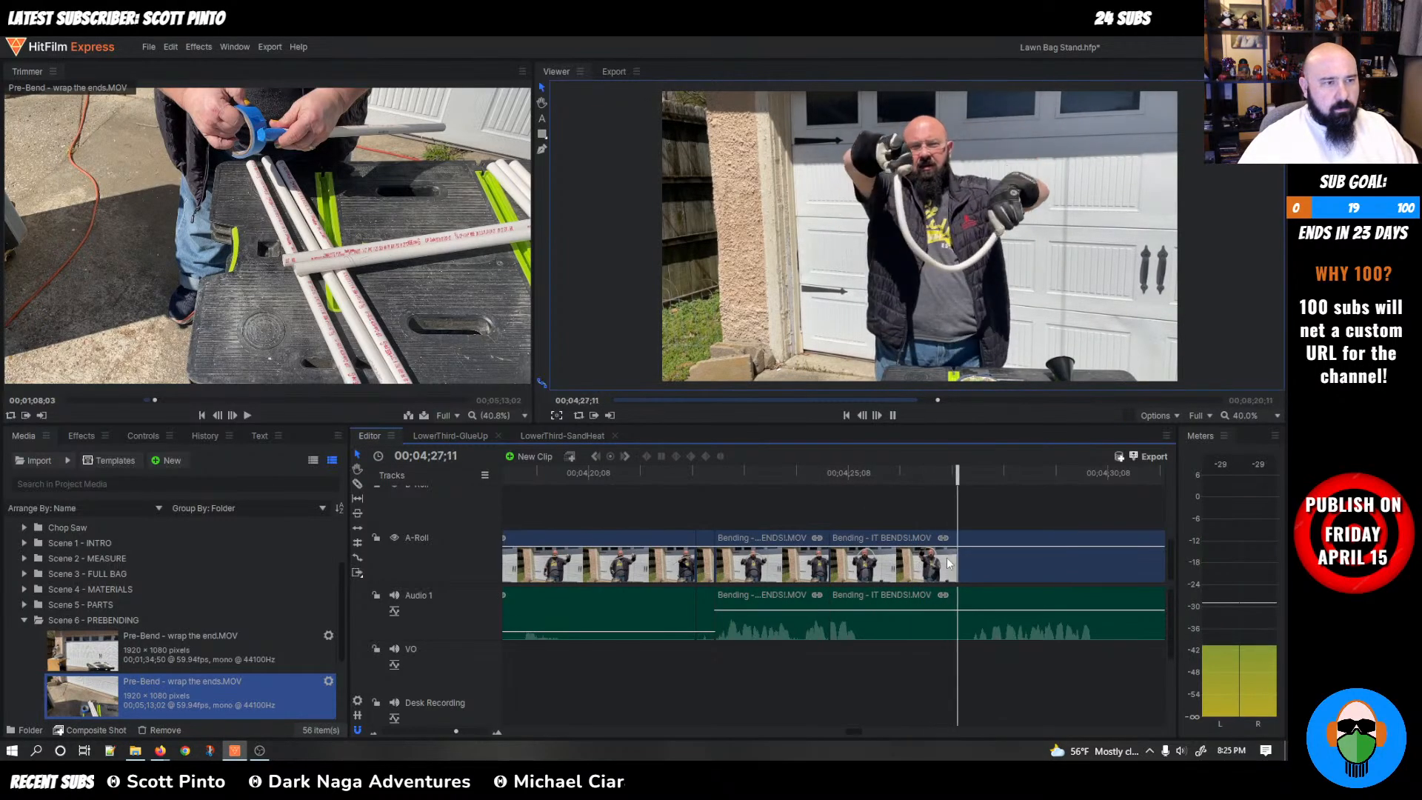
pyautogui.moveTo(1033, 490); pyautogui.dragTo(774, 541)
pyautogui.press('space')
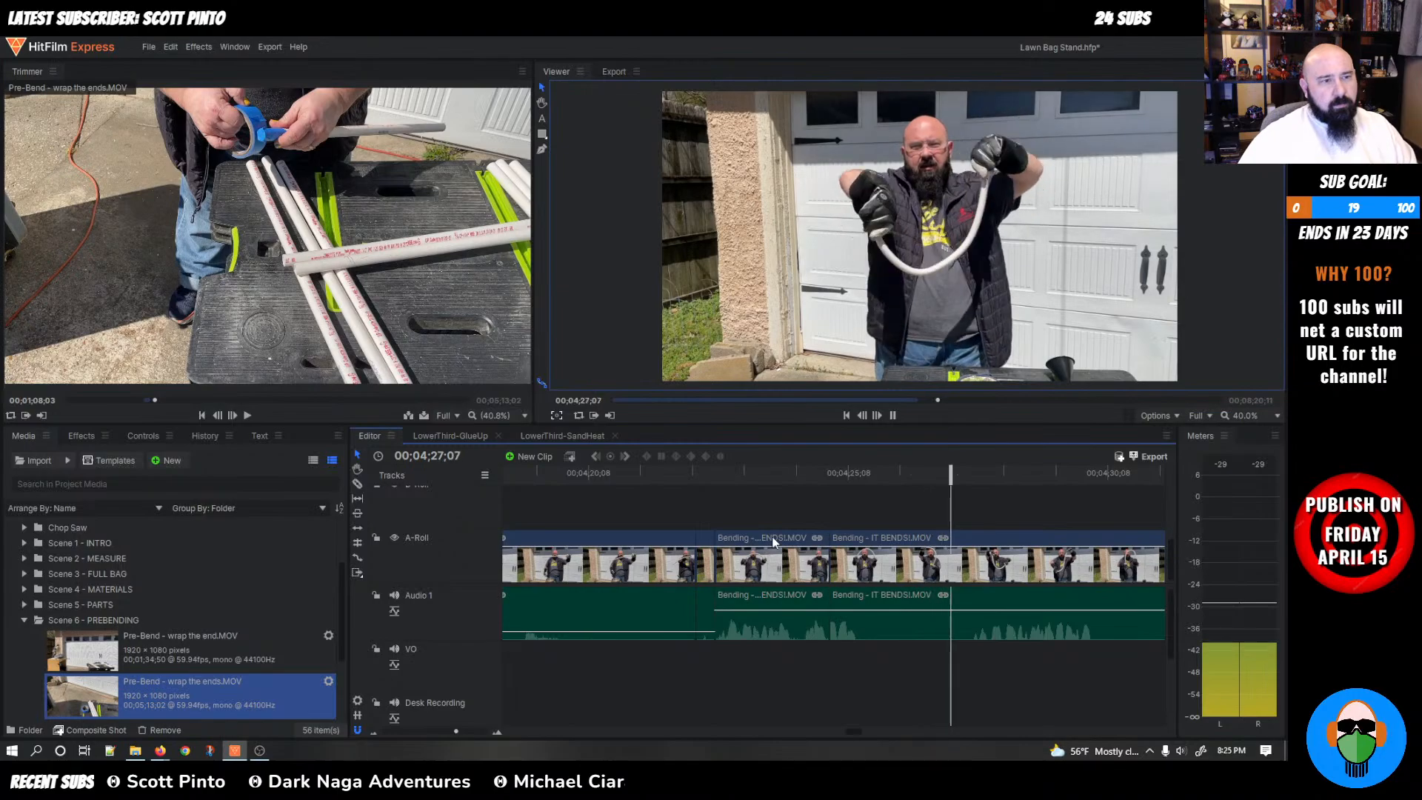
pyautogui.press('space')
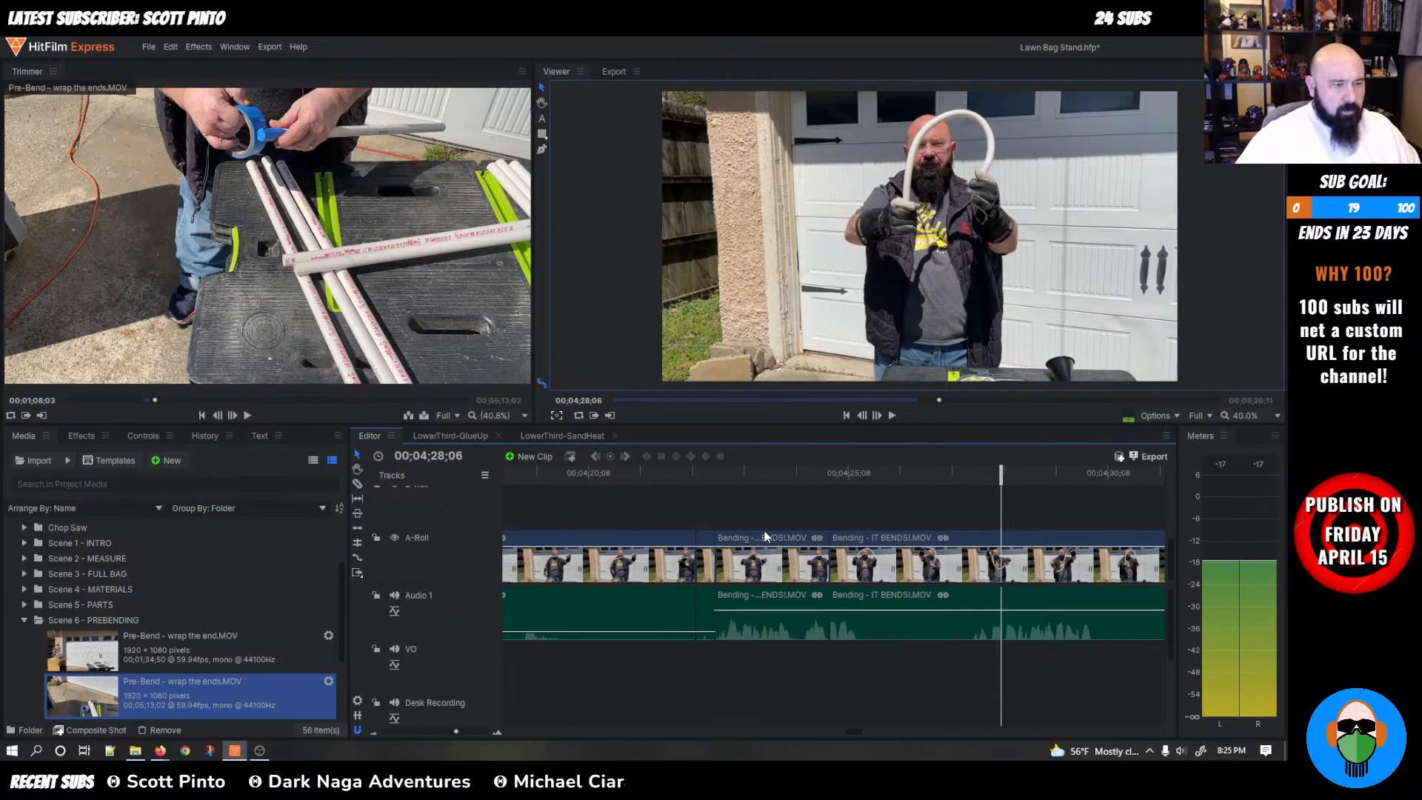
# Undo the ripple deletion and replay the bending sequence from 00;04;23;20 to about 00;04;30;07
pyautogui.hotkey('ctrl', 'z')
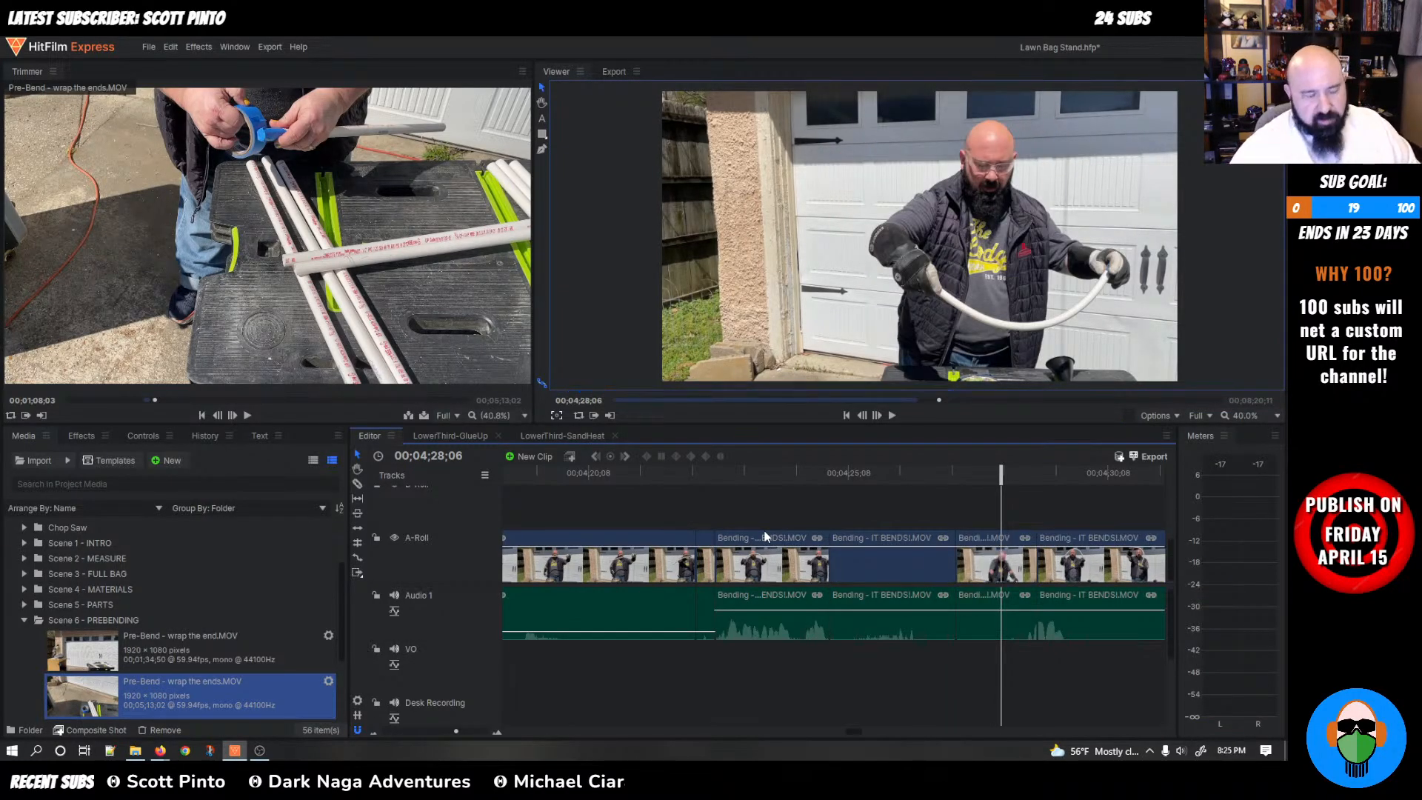
pyautogui.moveTo(996, 477); pyautogui.dragTo(766, 509)
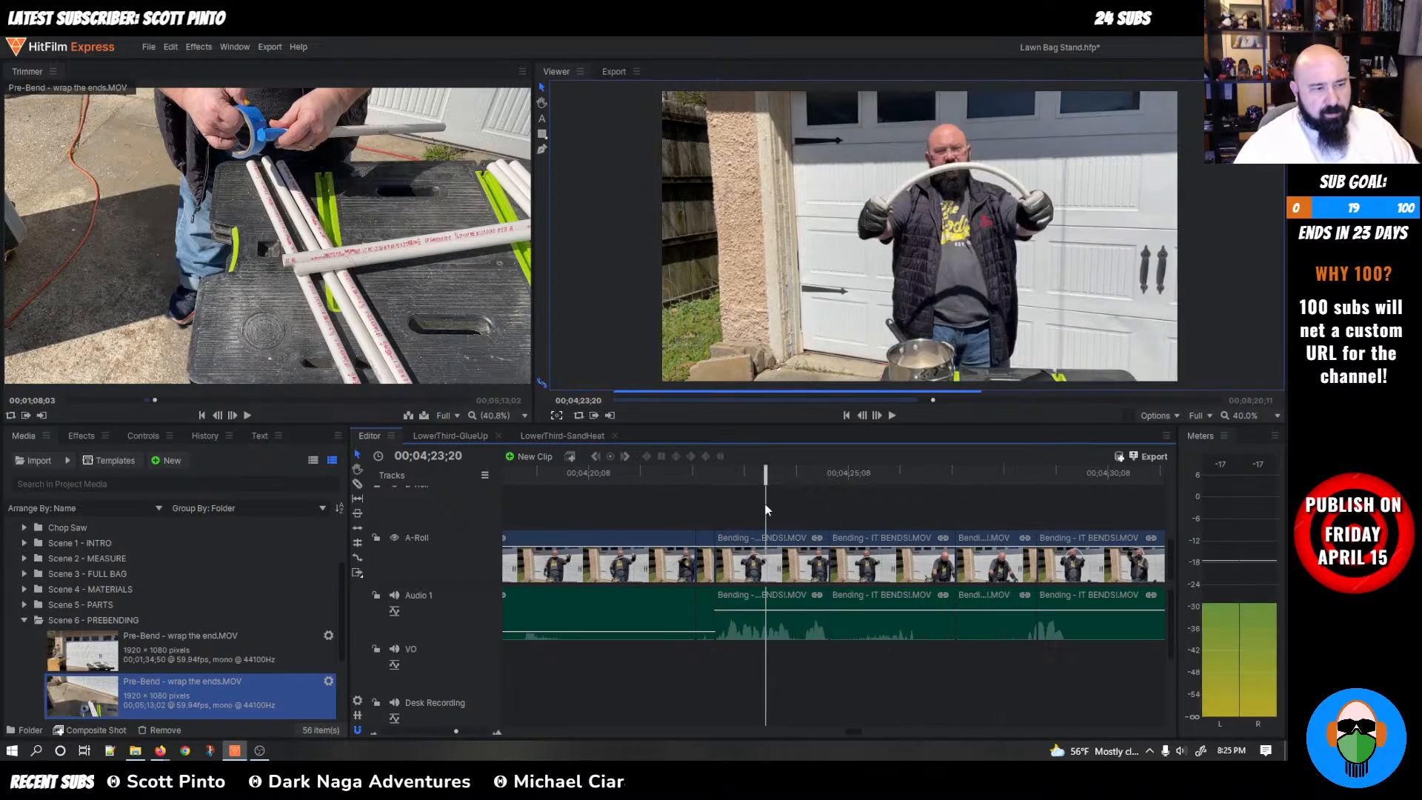
pyautogui.press('space')
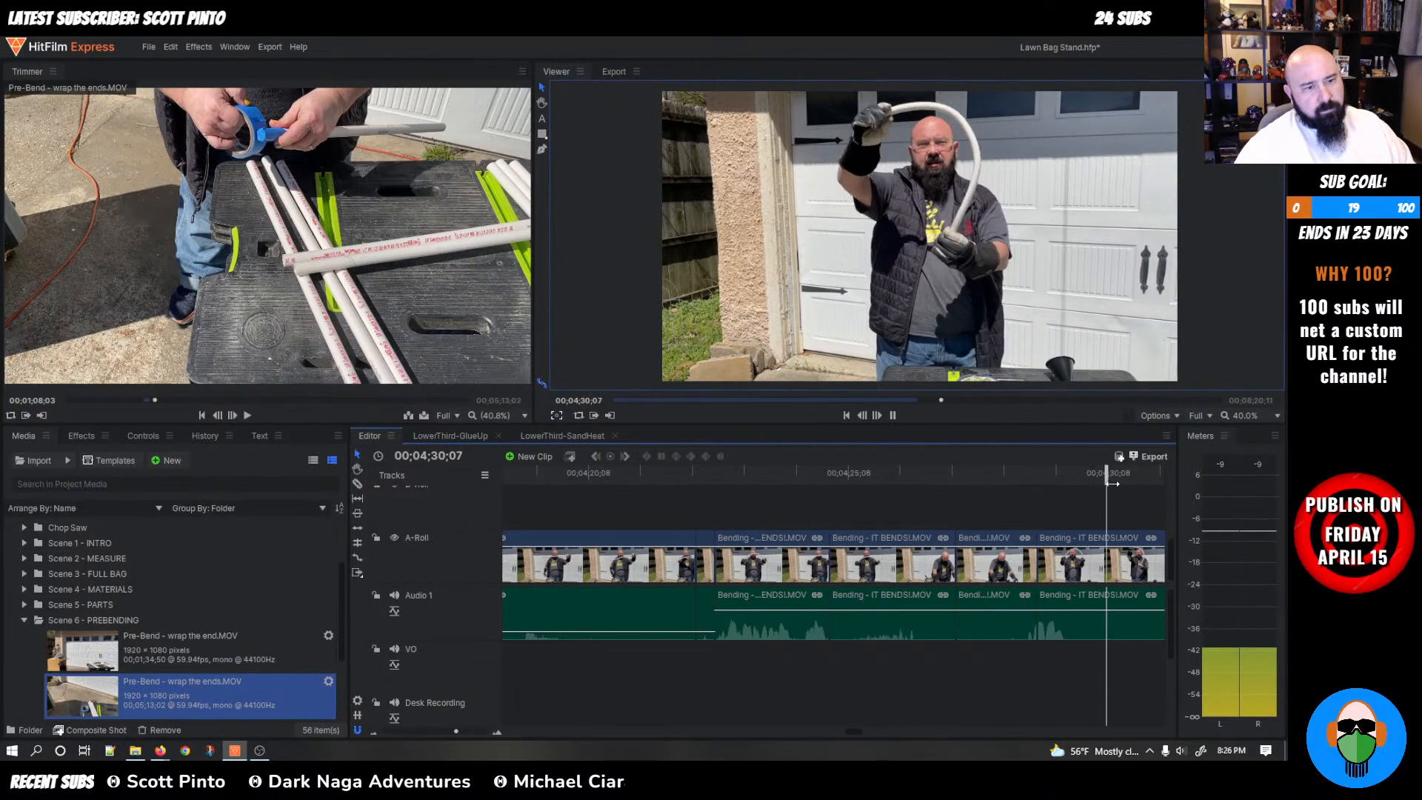
pyautogui.press('space')
# Split the Bending - IT BENDS! clips at 00;04;27;26 and at 00;04;26;01
pyautogui.moveTo(1104, 476); pyautogui.dragTo(926, 522)
pyautogui.moveTo(933, 522); pyautogui.dragTo(980, 538)
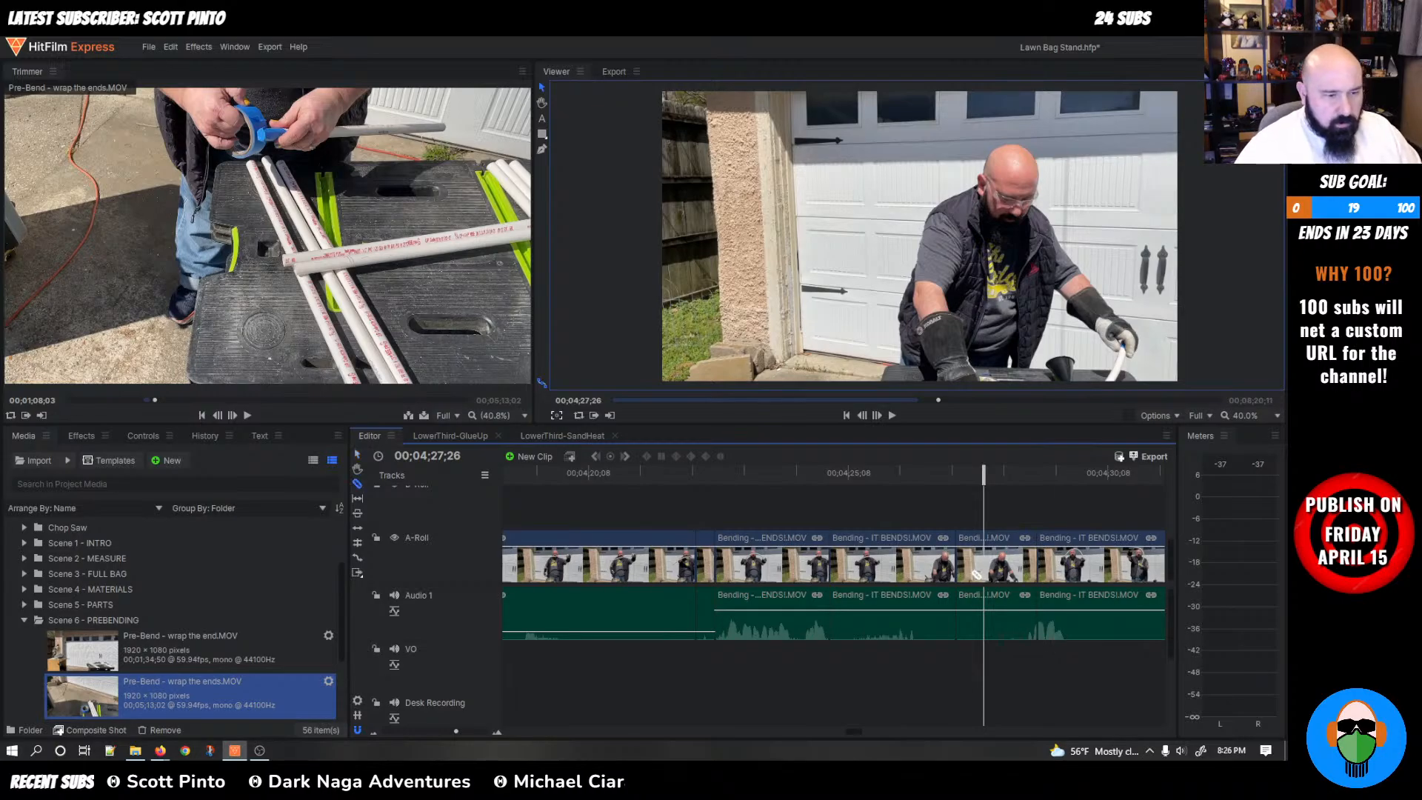
pyautogui.click(979, 570)
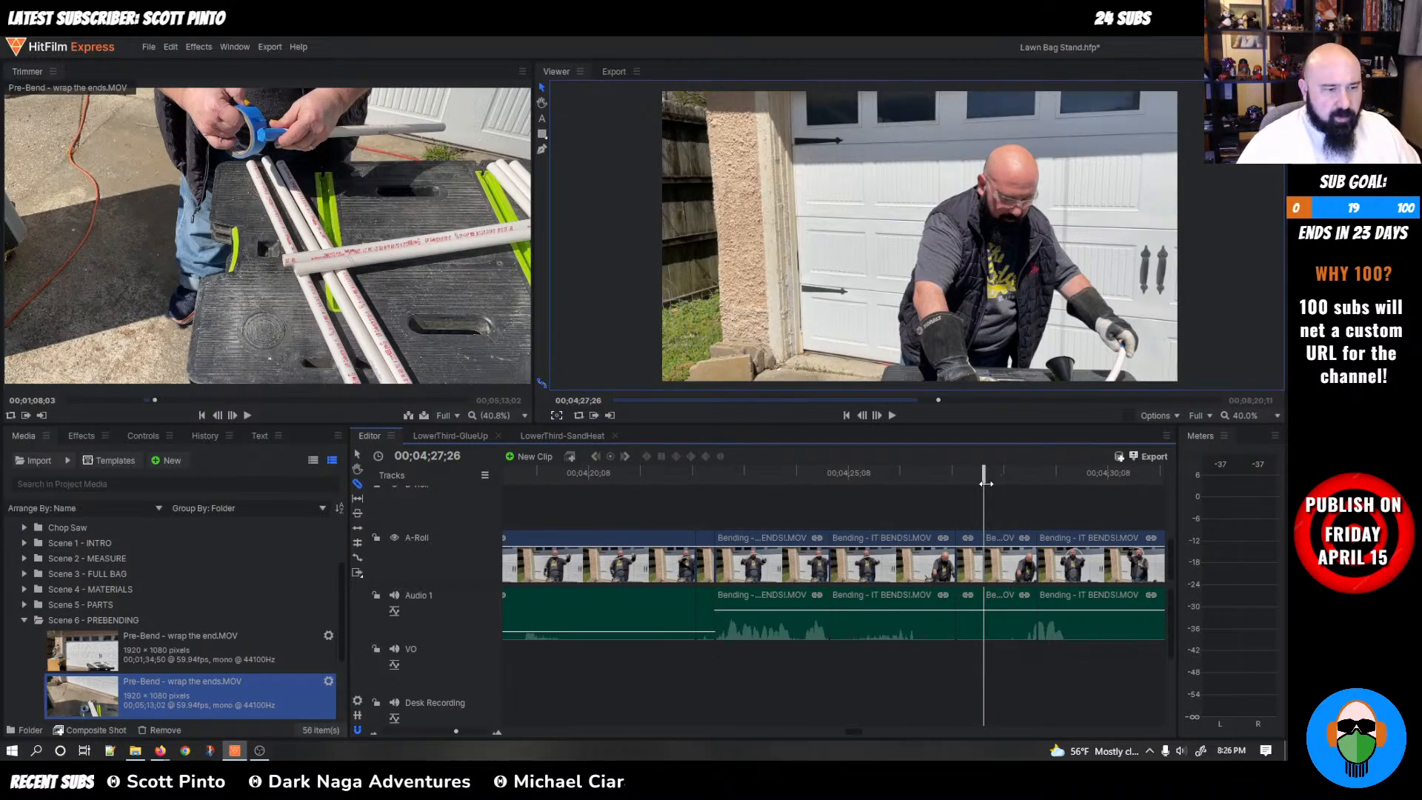
pyautogui.moveTo(985, 483); pyautogui.dragTo(888, 476)
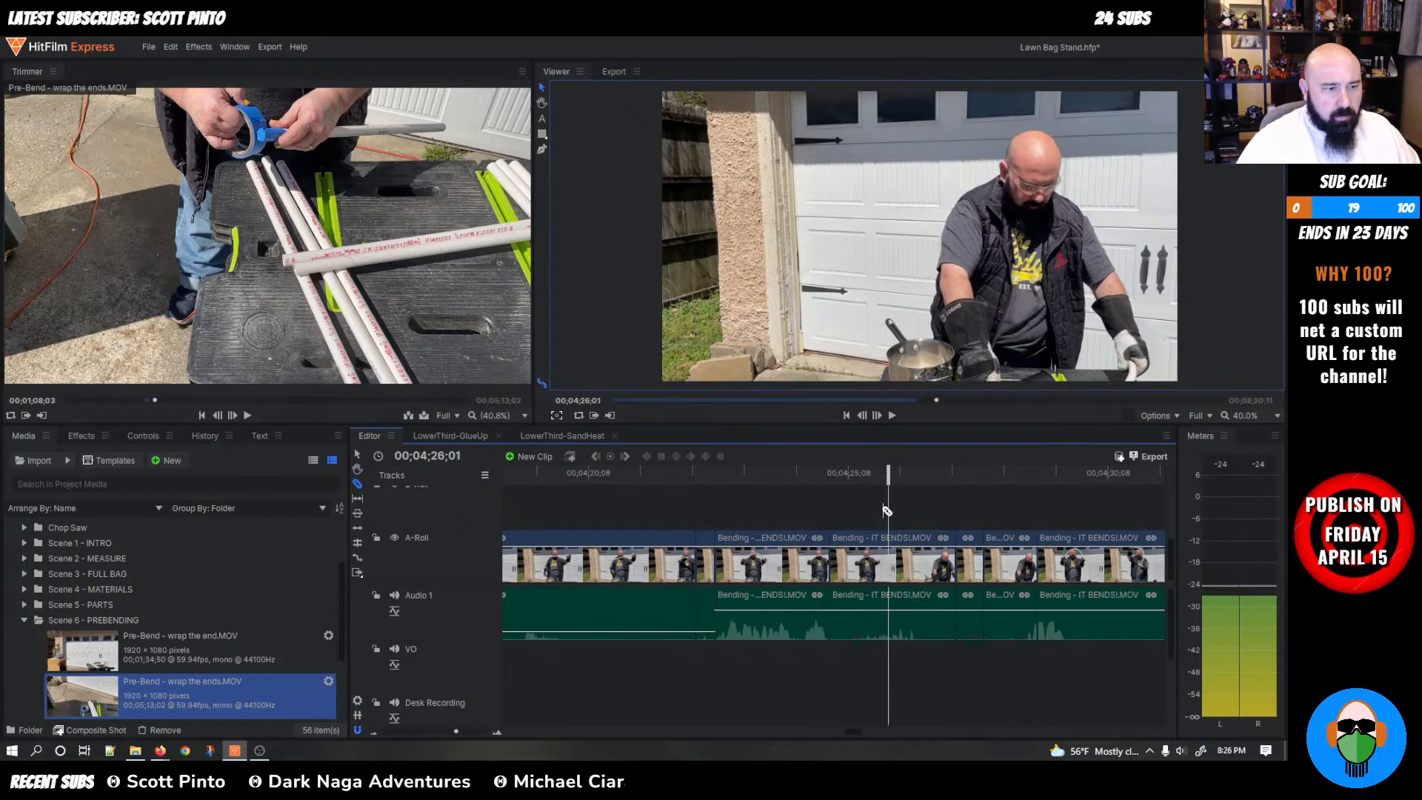
pyautogui.click(891, 554)
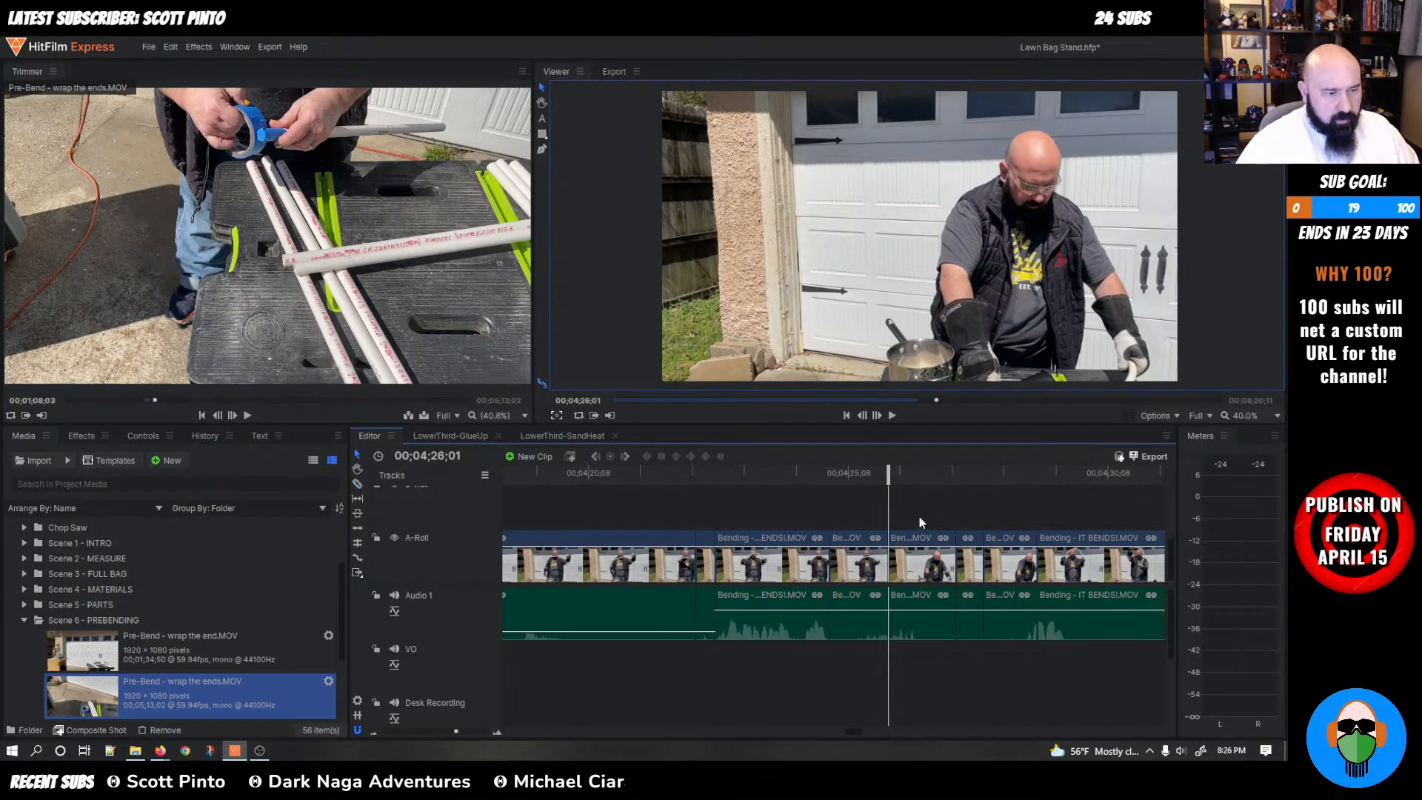
# Ripple delete the two pieces between 00;04;26;01 and 00;04;27;26, and replay the bending sequence through 00;04;43;14
pyautogui.click(922, 562)
pyautogui.rightClick(968, 612)
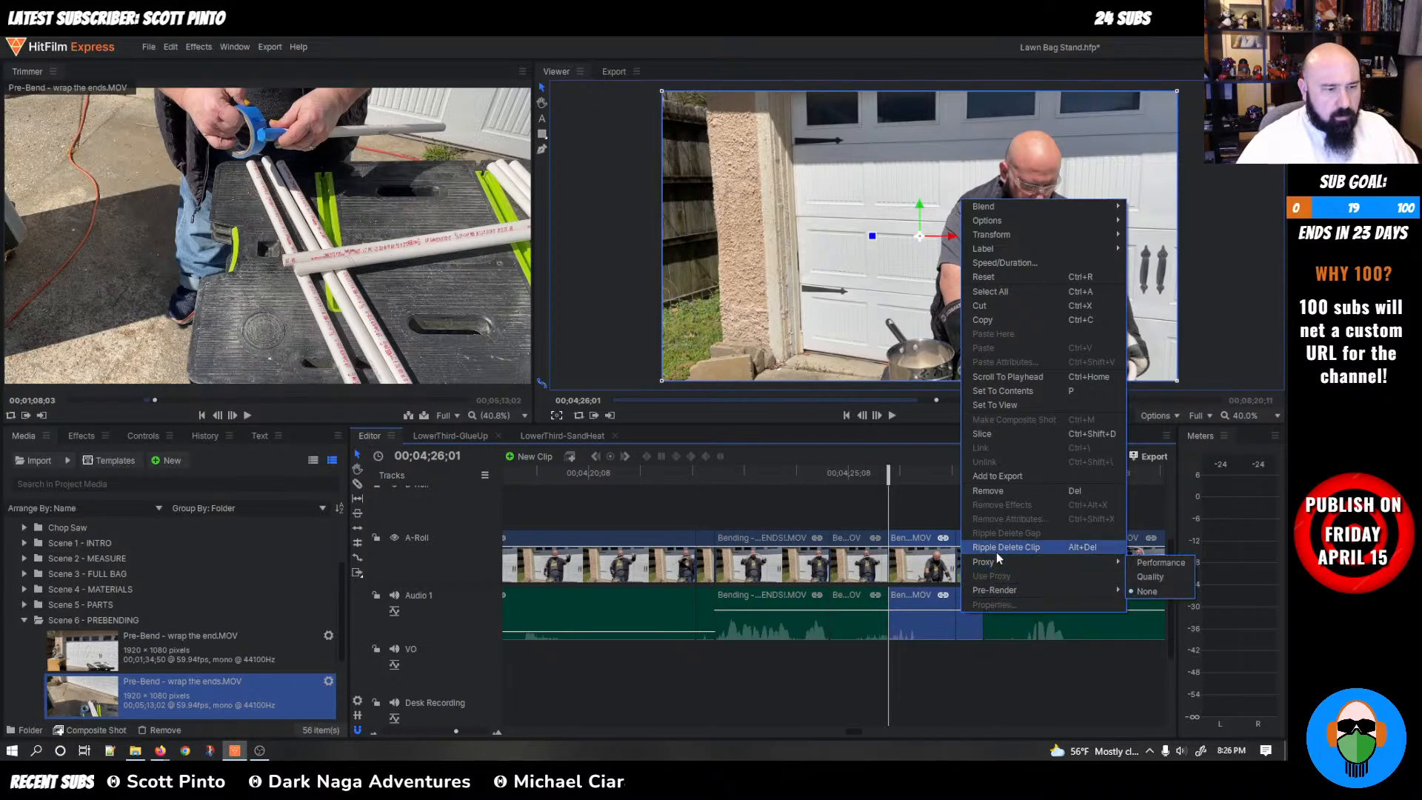
pyautogui.click(996, 549)
pyautogui.moveTo(888, 478); pyautogui.dragTo(861, 476)
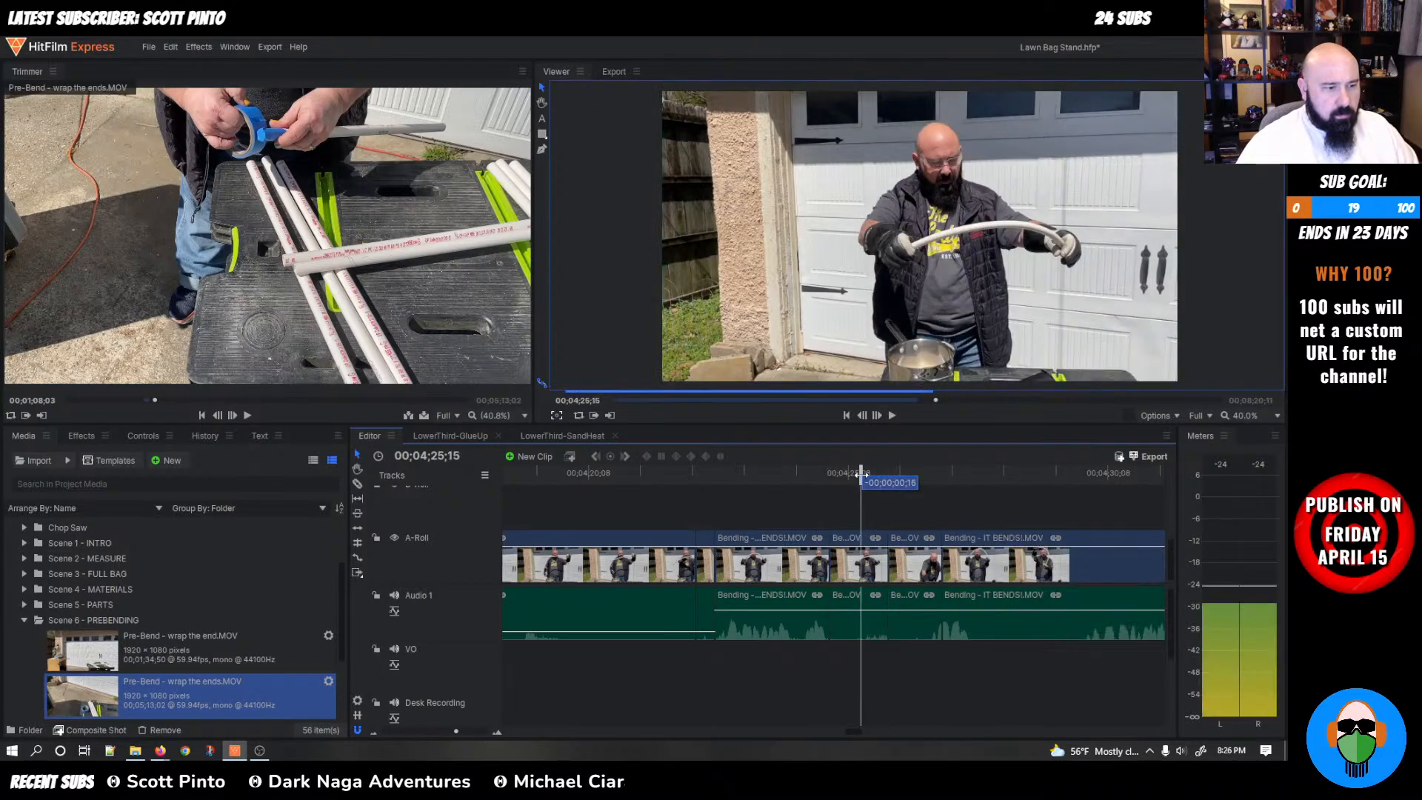
pyautogui.press('space')
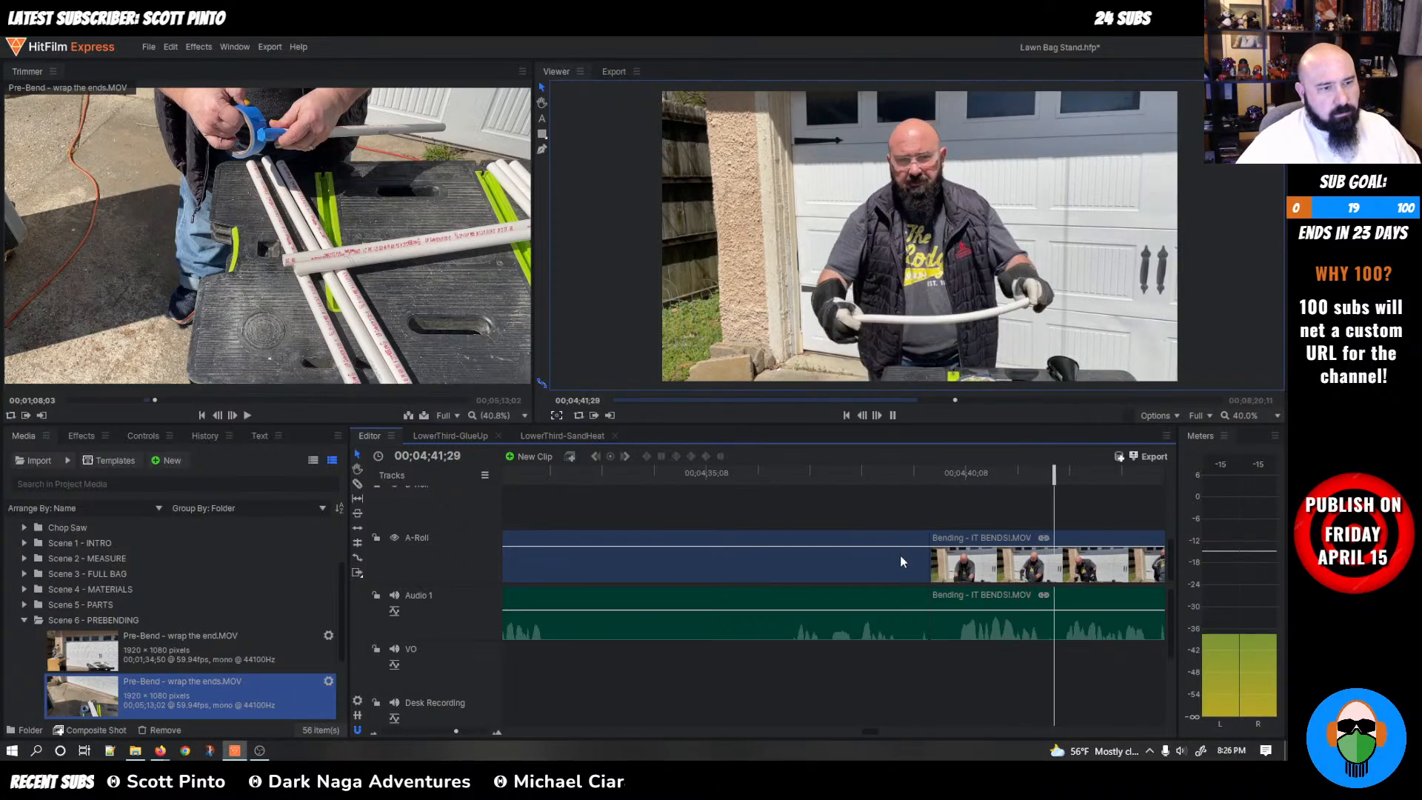
pyautogui.press('space')
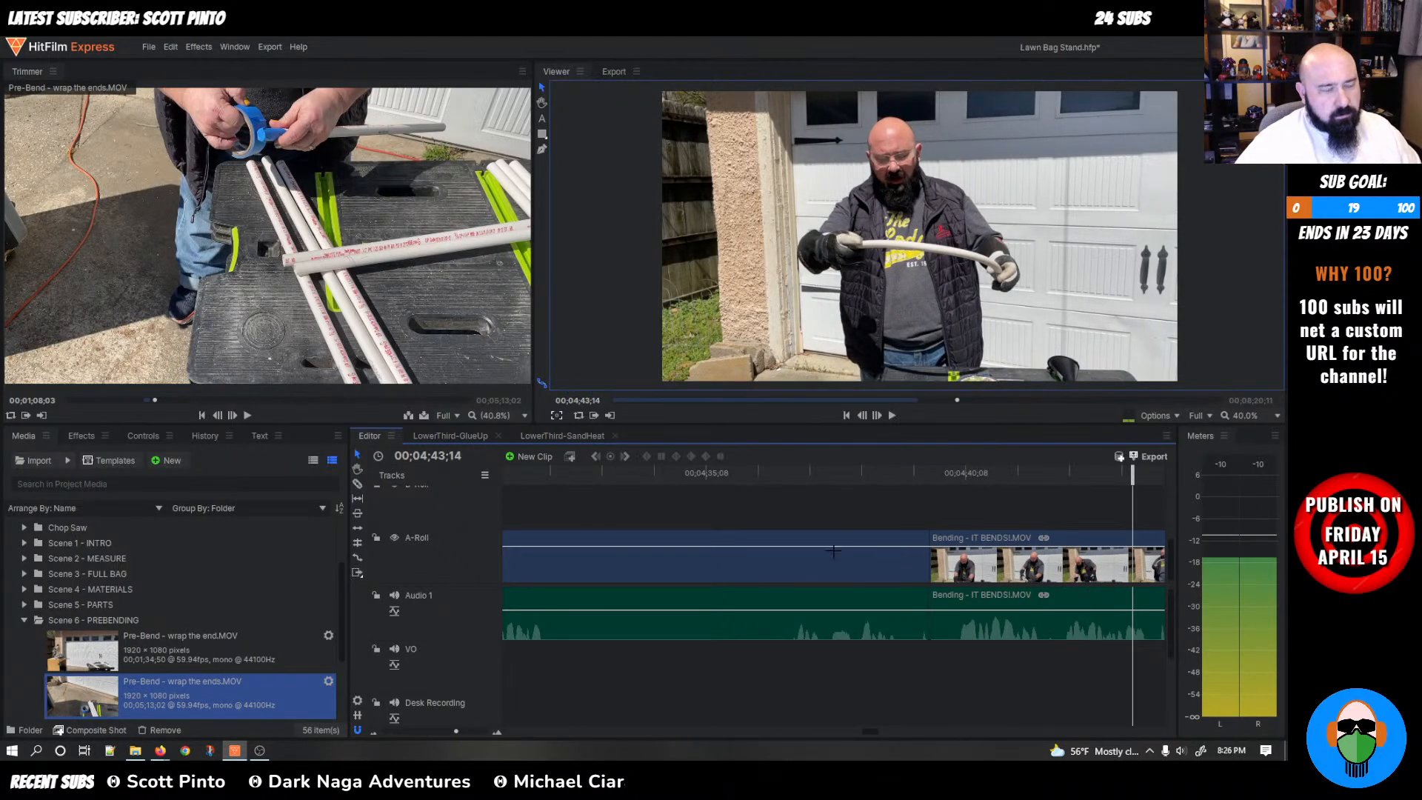
# Step through the edit points of the remaining footage up to the end of the last clip at 00;06;25;19
pyautogui.scroll(-8, 832, 558)
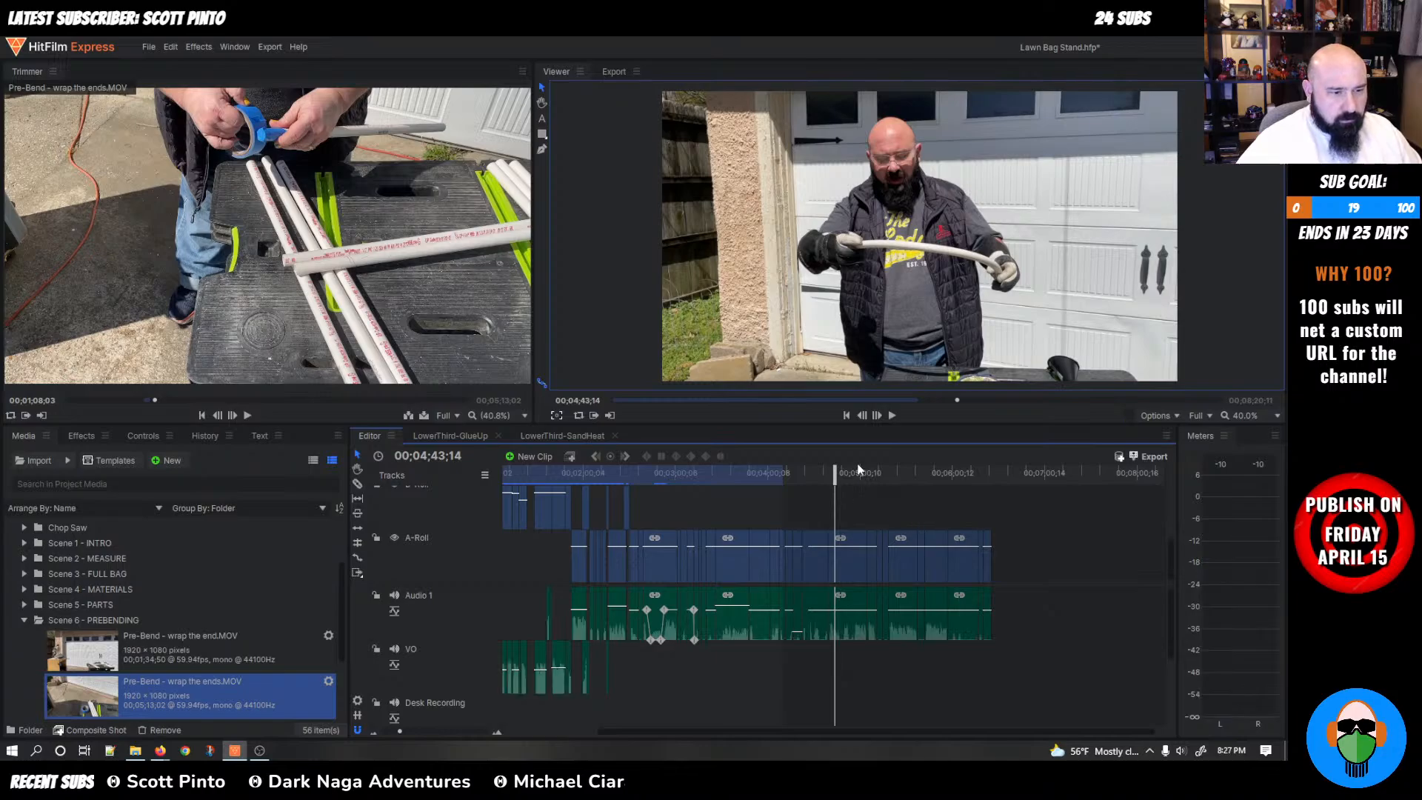
pyautogui.moveTo(836, 472); pyautogui.dragTo(877, 486)
pyautogui.press('pageup')
pyautogui.press('pageup')
pyautogui.press('pageup')
pyautogui.press('pageup')
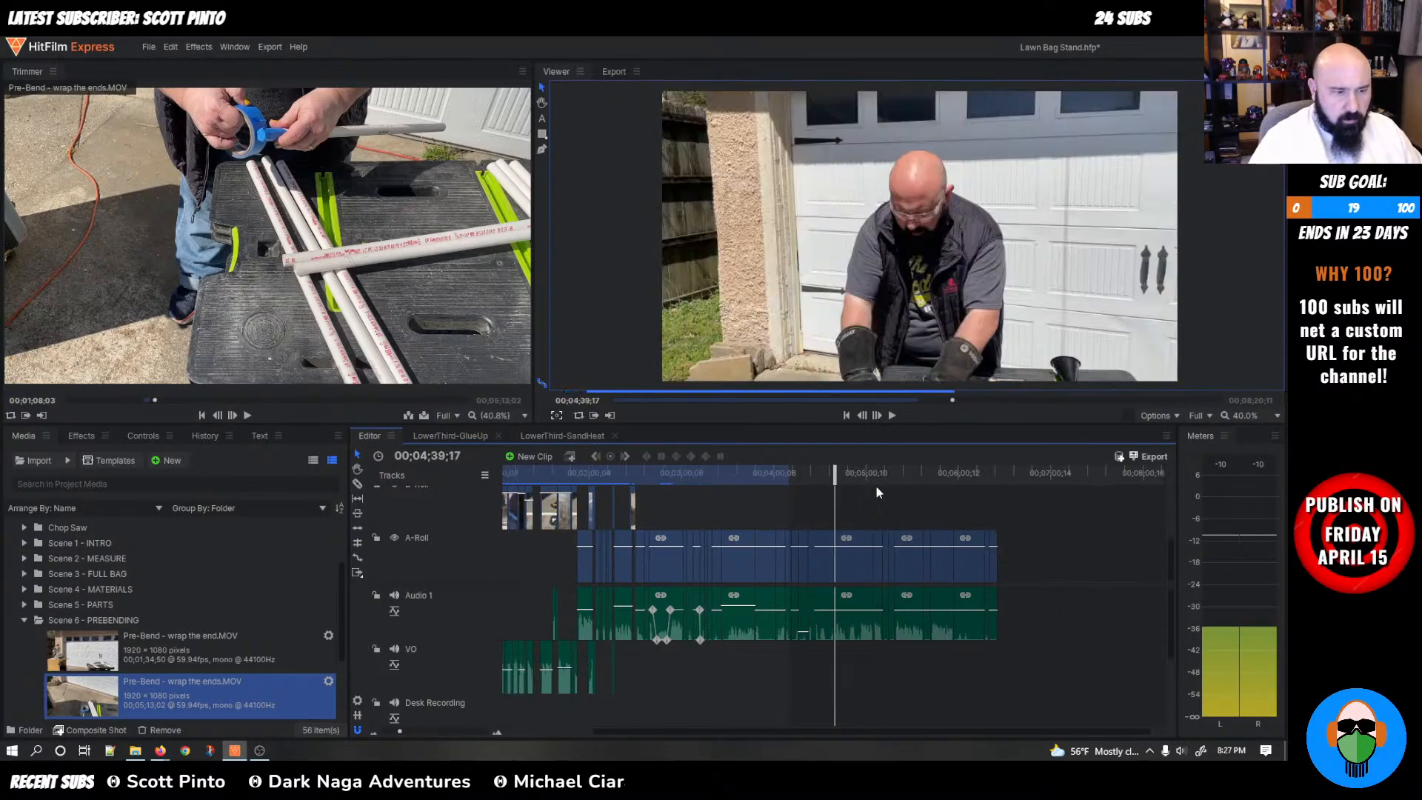
pyautogui.press('pagedown')
pyautogui.press('pagedown')
pyautogui.press('pagedown')
pyautogui.press('pagedown')
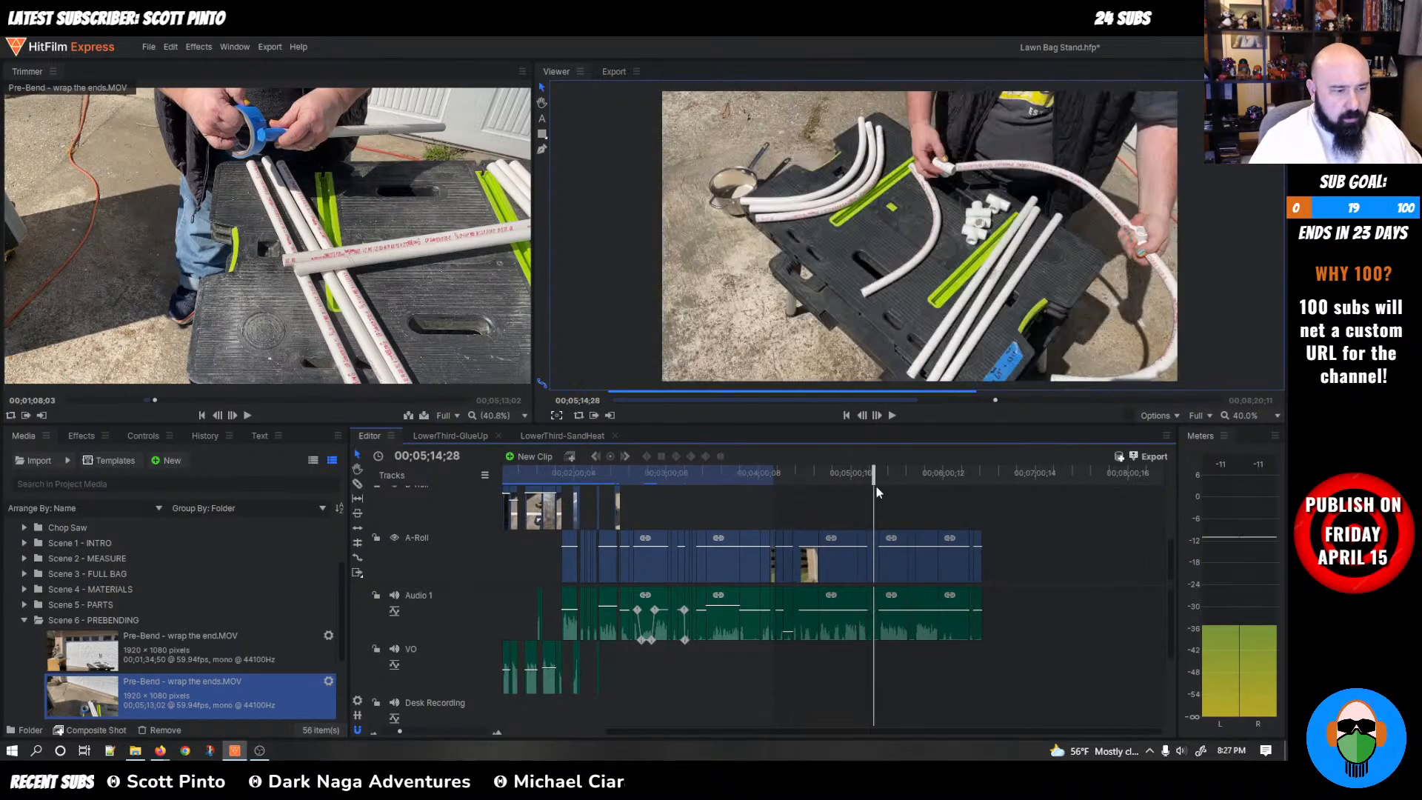
pyautogui.press('pagedown')
pyautogui.press('pagedown')
pyautogui.press('pagedown')
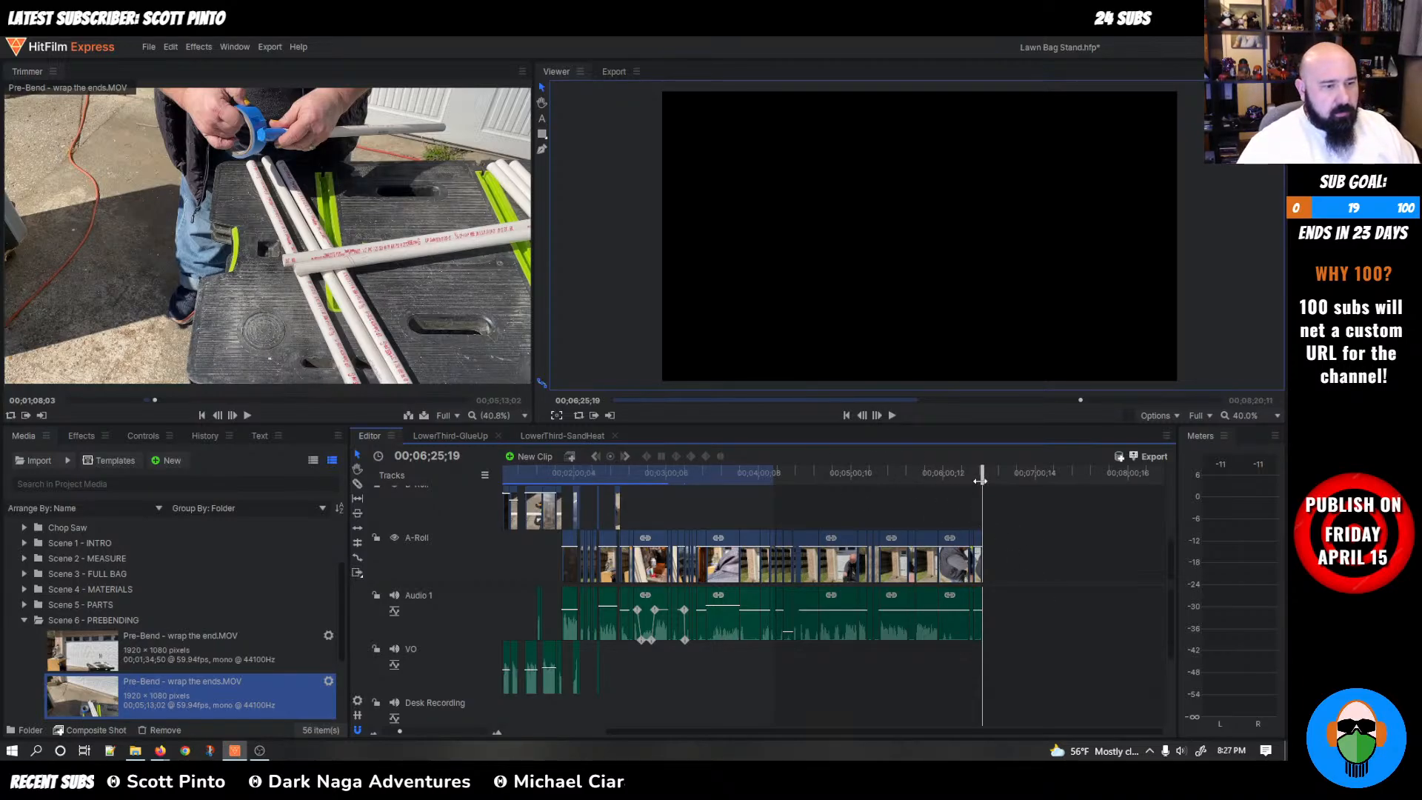
# Play the glue-up footage near the end and move the "Apply pressure" lower third later, over the gluing action at about 00;06;17;06
pyautogui.moveTo(980, 481); pyautogui.dragTo(938, 483)
pyautogui.scroll(4, 955, 504)
pyautogui.scroll(-2, 955, 501)
pyautogui.scroll(1, 956, 501)
pyautogui.press('space')
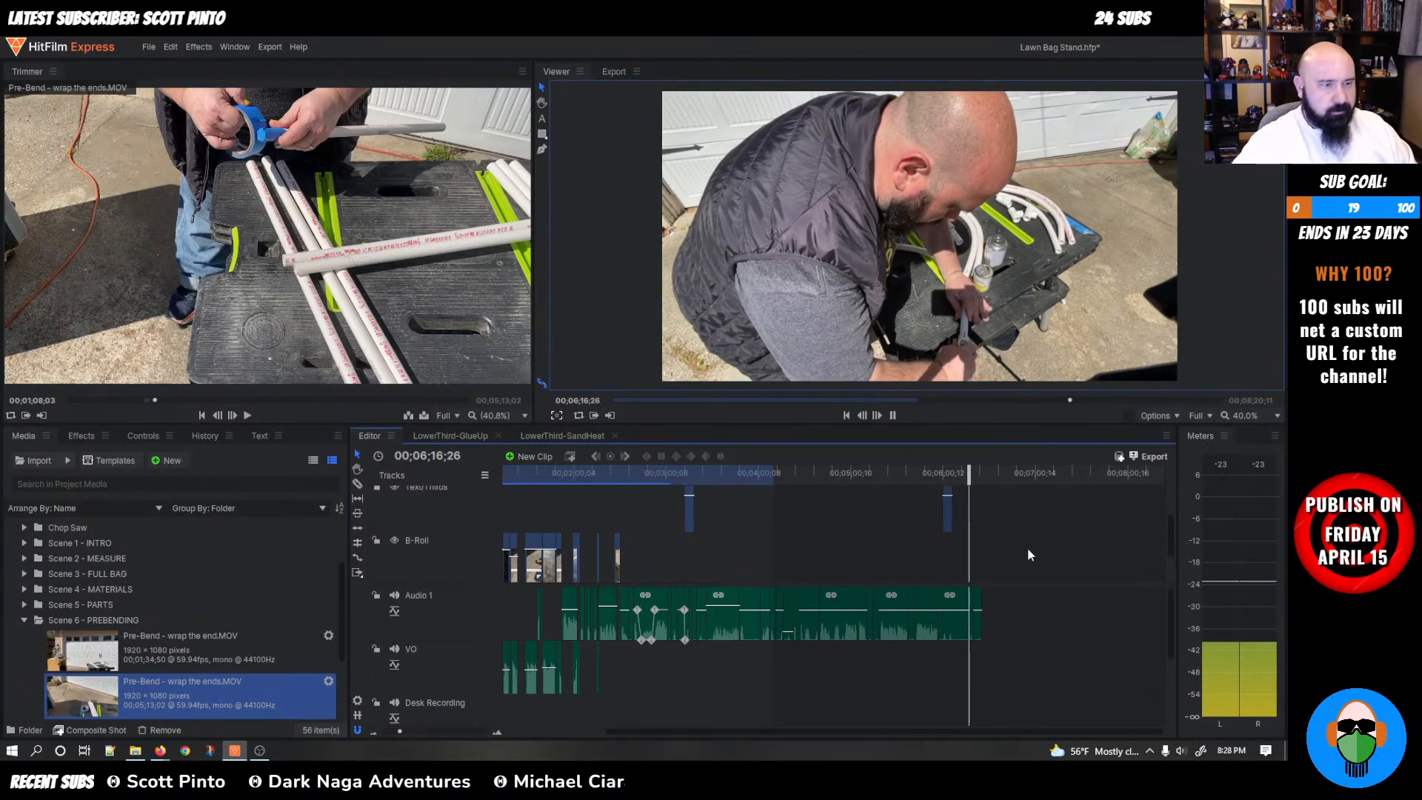
pyautogui.press('space')
pyautogui.moveTo(952, 512)
pyautogui.mouseDown()
pyautogui.moveTo(974, 516)
pyautogui.moveTo(967, 530)
pyautogui.mouseUp()
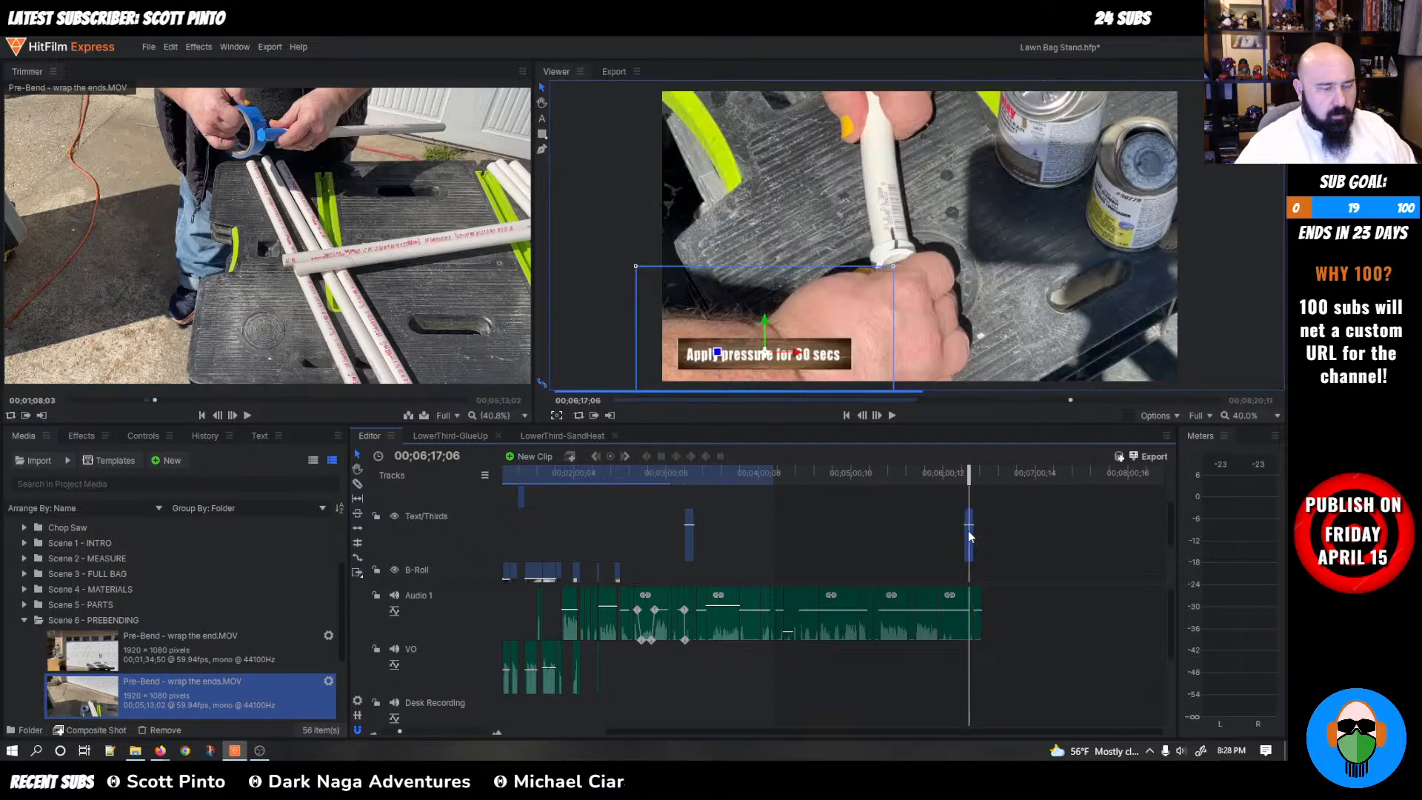
# Replay the glue-up section to check the lower third's timing, and return the playhead to the end of the last clip at 00;06;25;19
pyautogui.press('space')
pyautogui.click(910, 474)
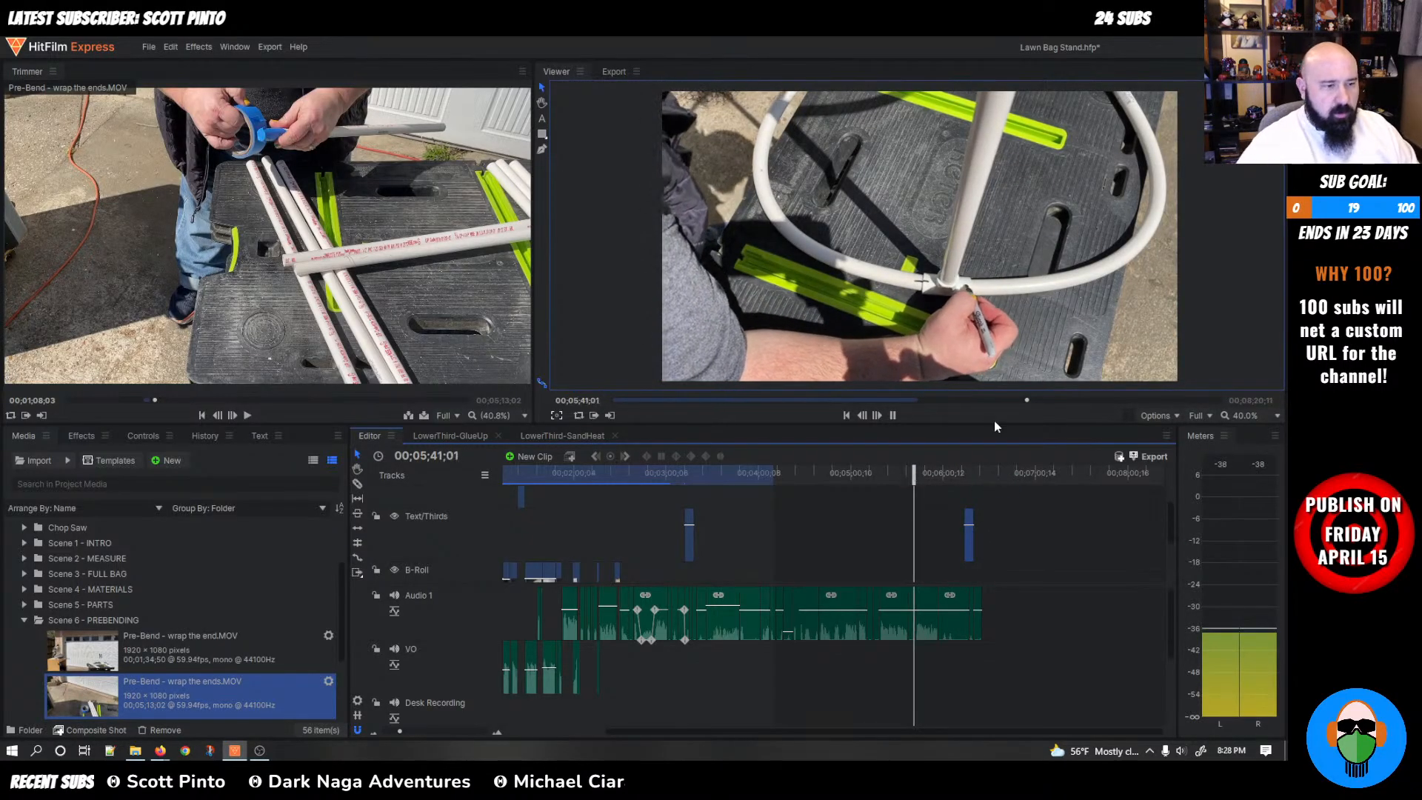
pyautogui.moveTo(915, 478); pyautogui.dragTo(951, 478)
pyautogui.press('space')
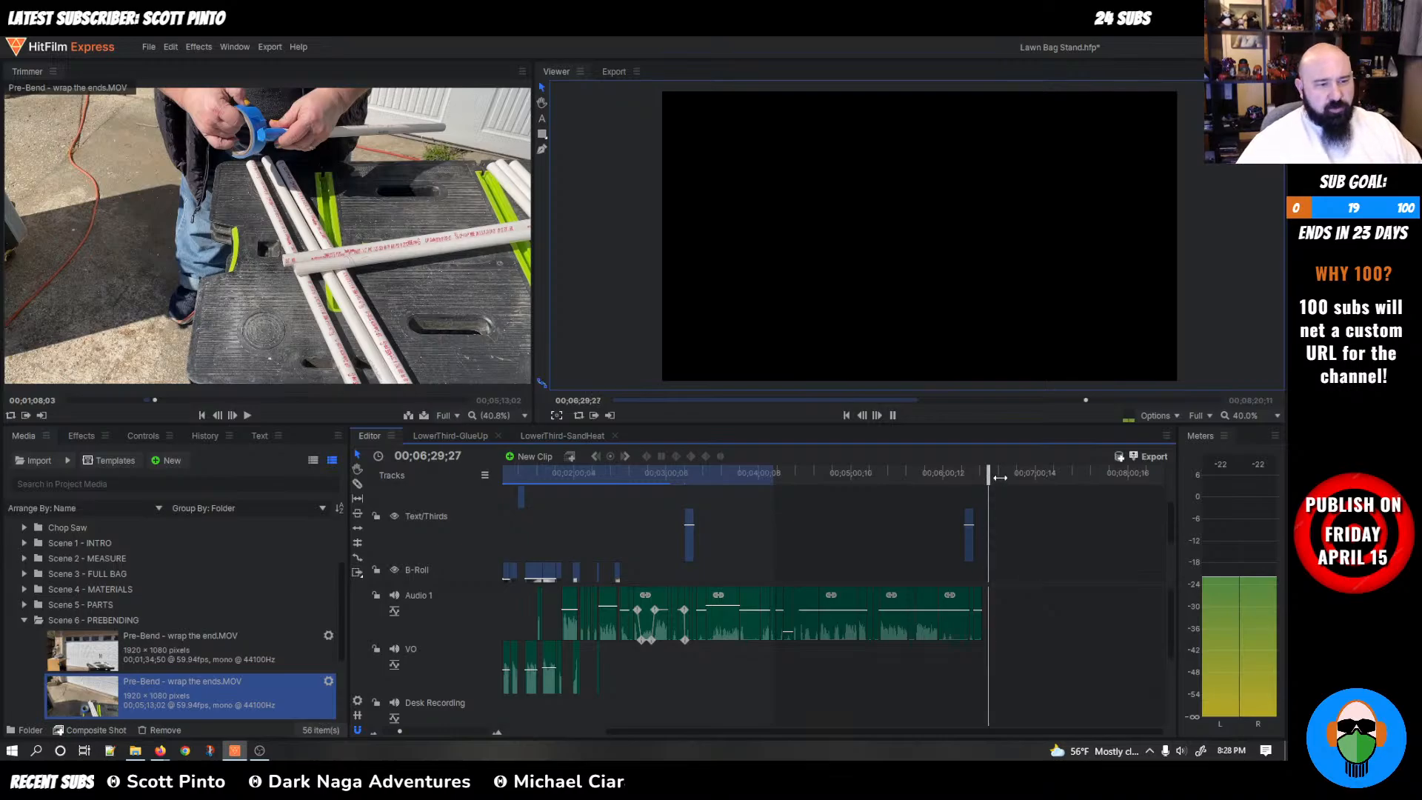
pyautogui.moveTo(994, 475); pyautogui.dragTo(987, 473)
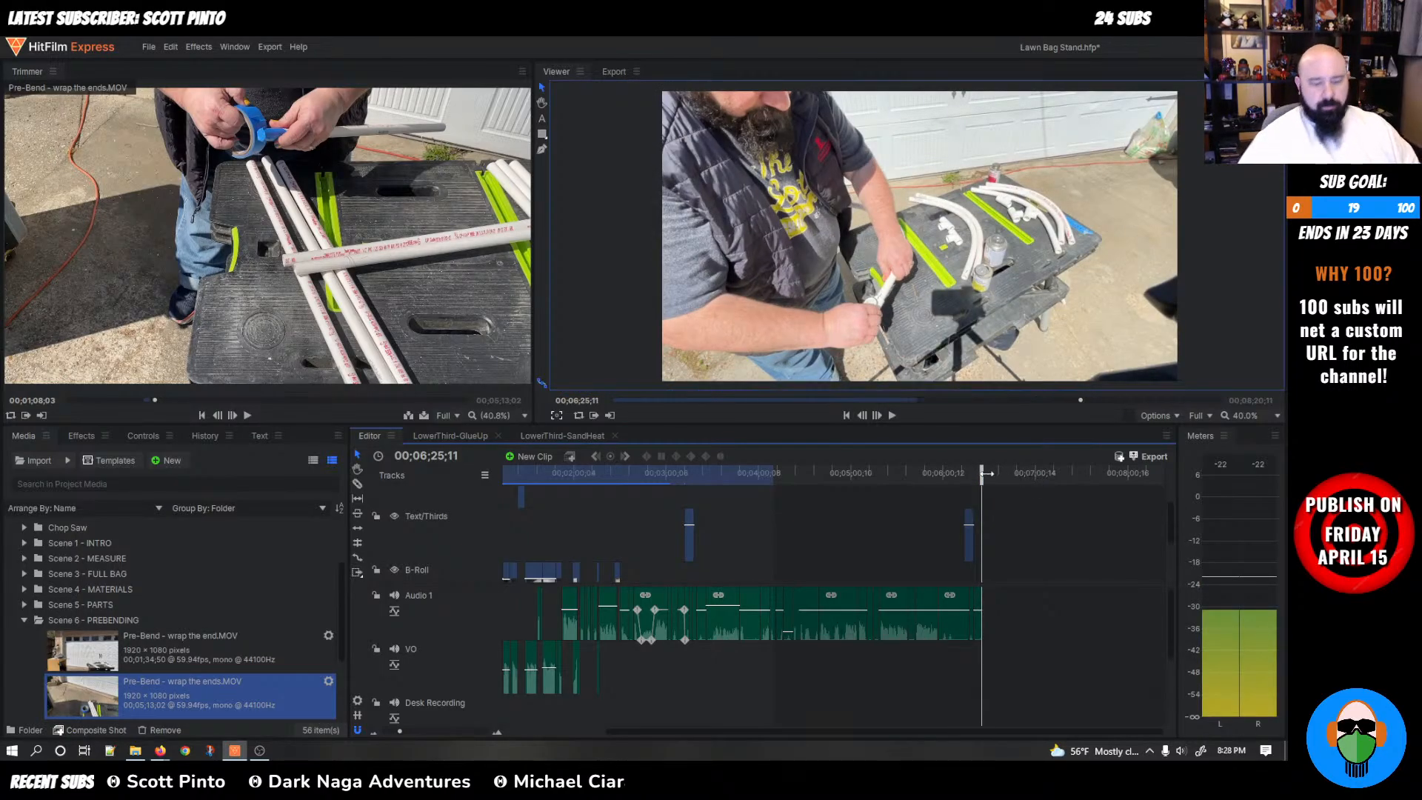
pyautogui.press('Up')
pyautogui.press('Down')
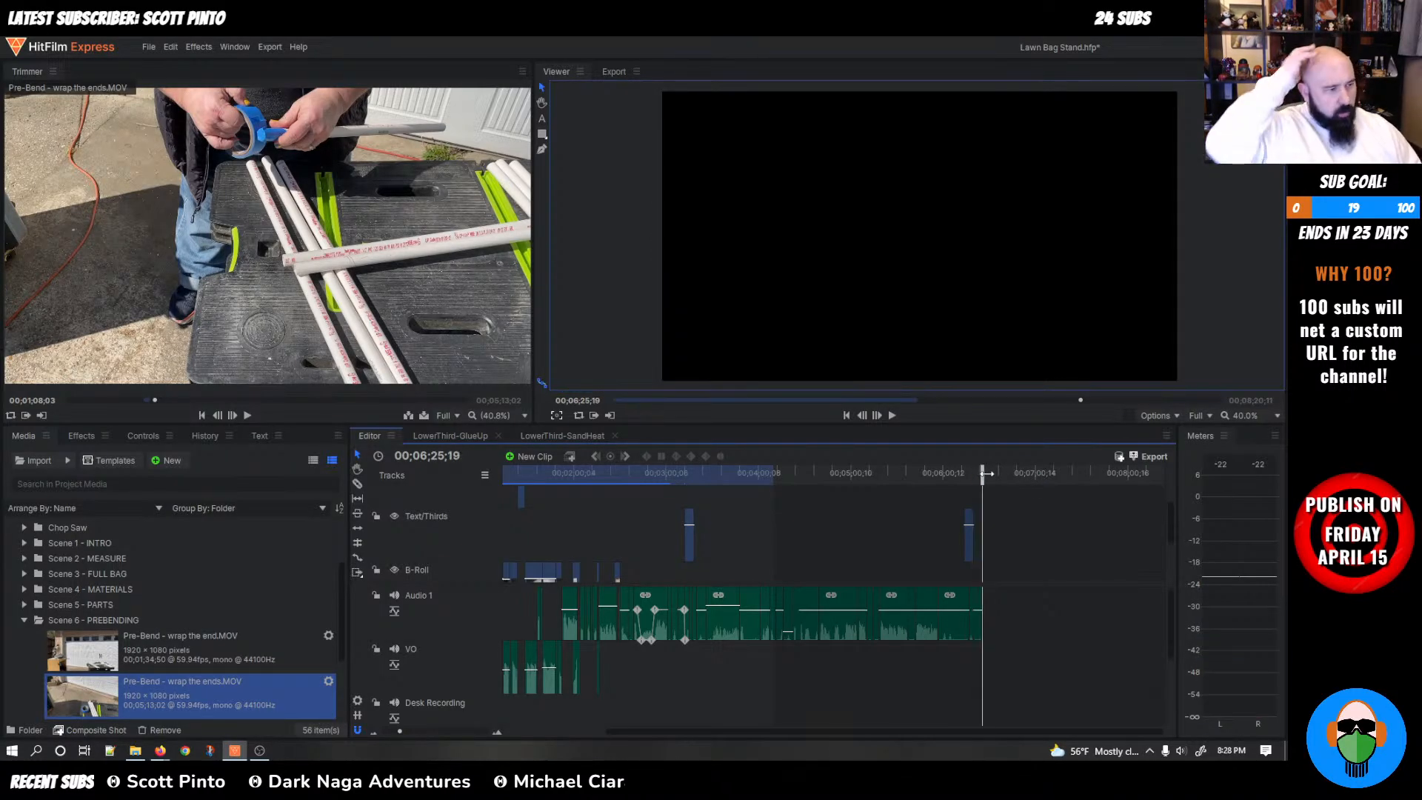